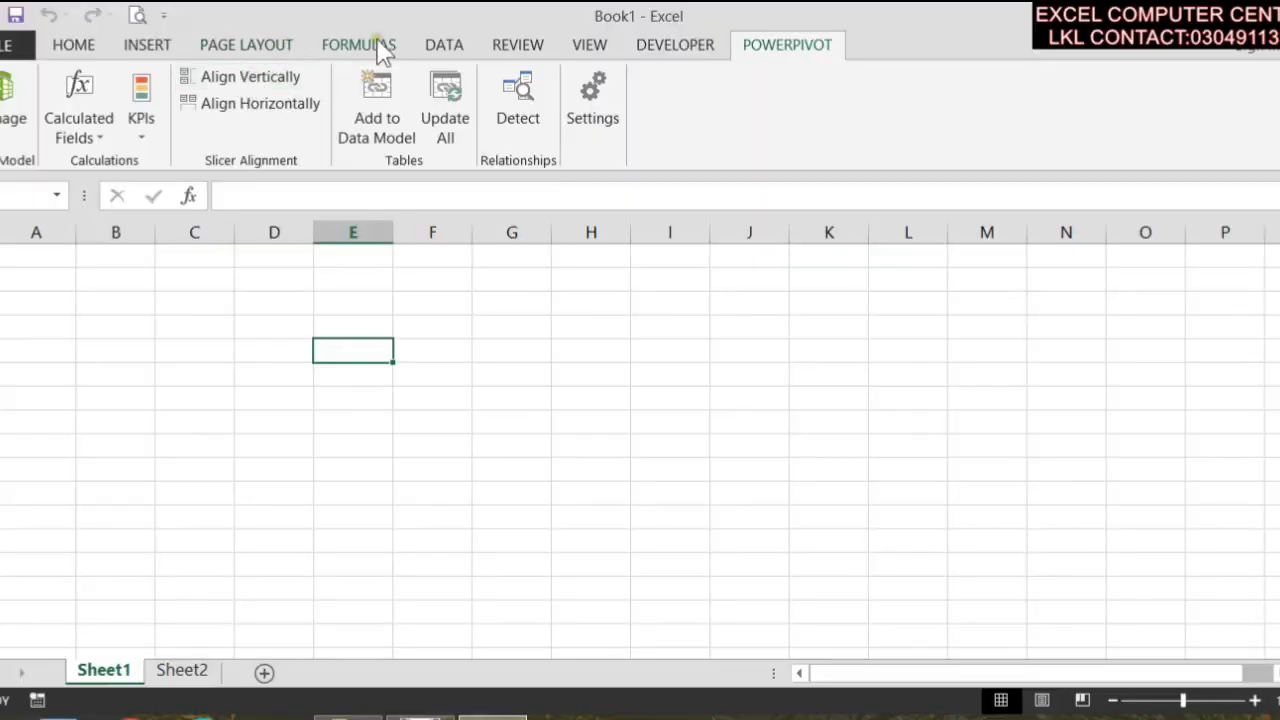
- On the DATA tab, type the headings s.no, name and salary starting in column G
{"action": "left_click", "coordinate": [470, 52]}
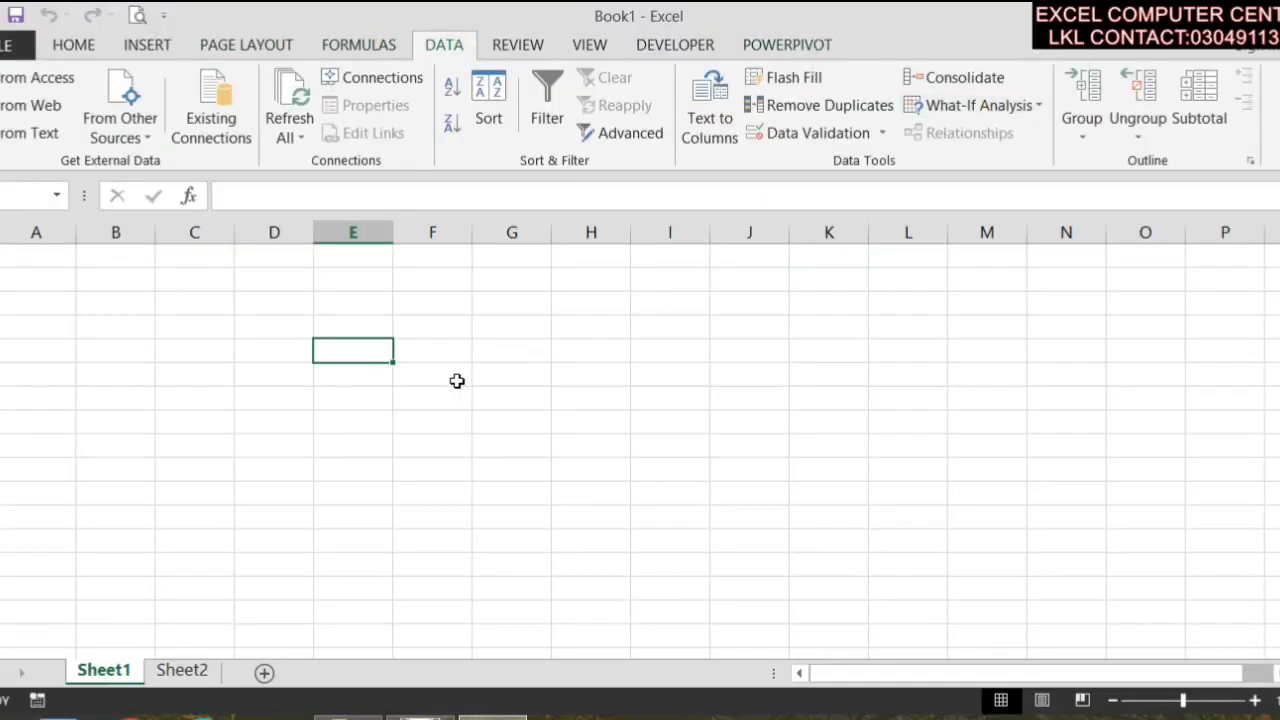
{"action": "left_click", "coordinate": [508, 312]}
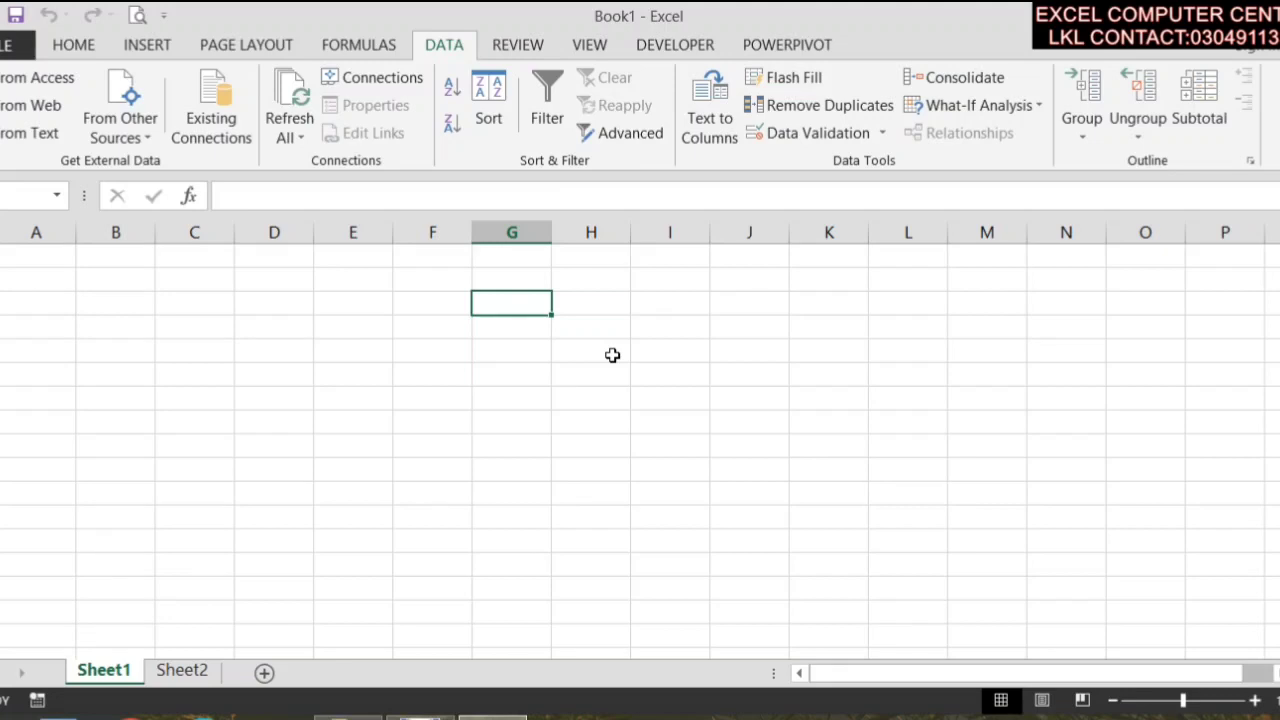
{"action": "type", "text": "s.noi"}
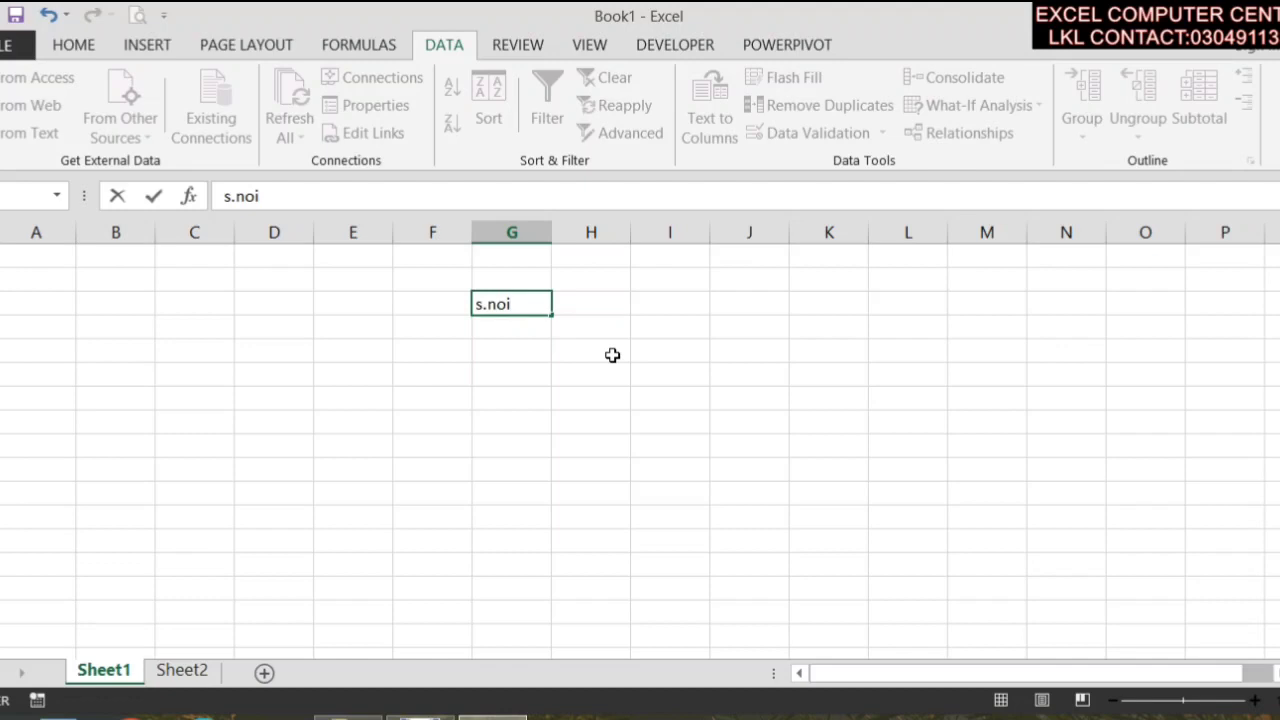
{"action": "key", "text": "BackSpace"}
{"action": "key", "text": "Tab"}
{"action": "type", "text": "nam"}
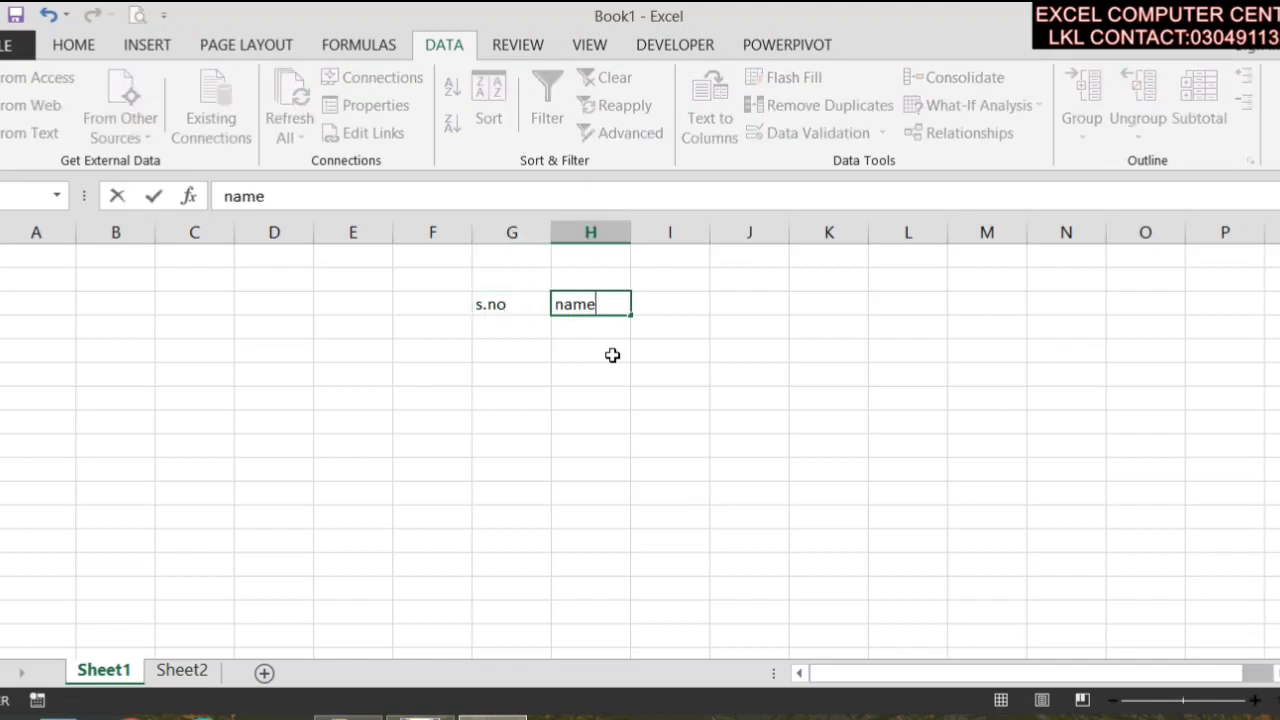
{"action": "key", "text": "Tab"}
{"action": "type", "text": "sa"}
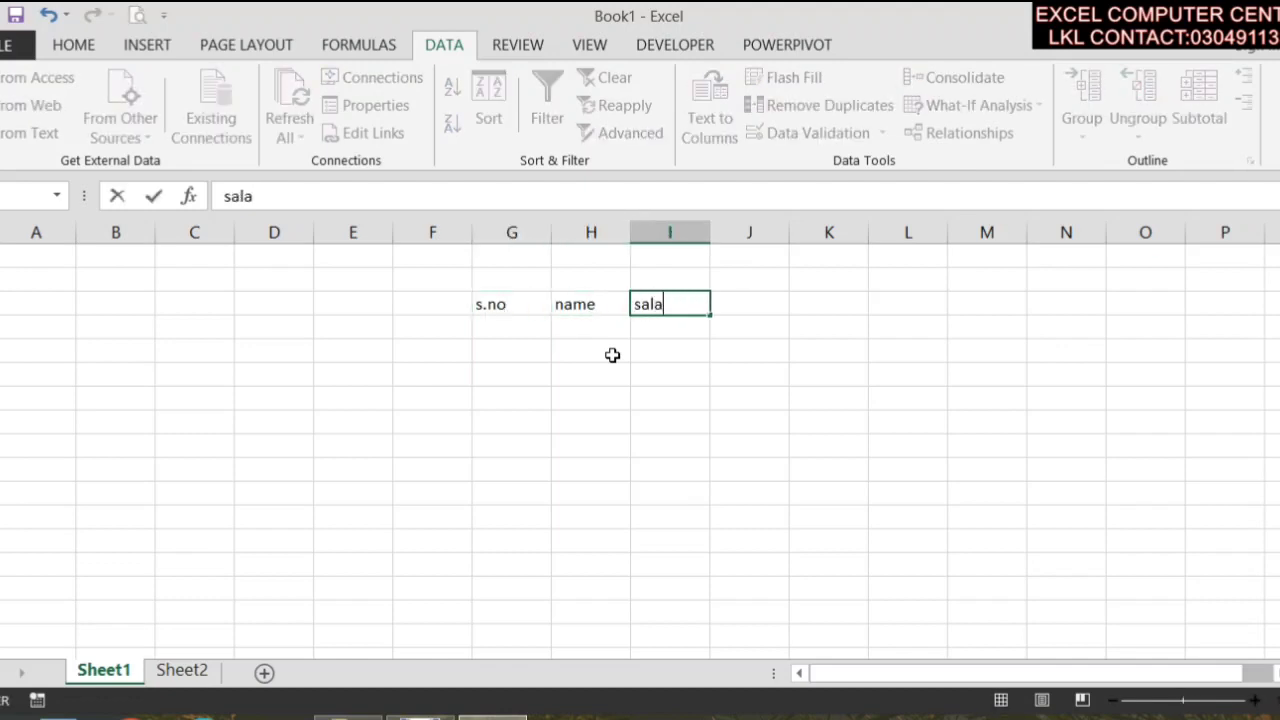
{"action": "key", "text": "Return"}
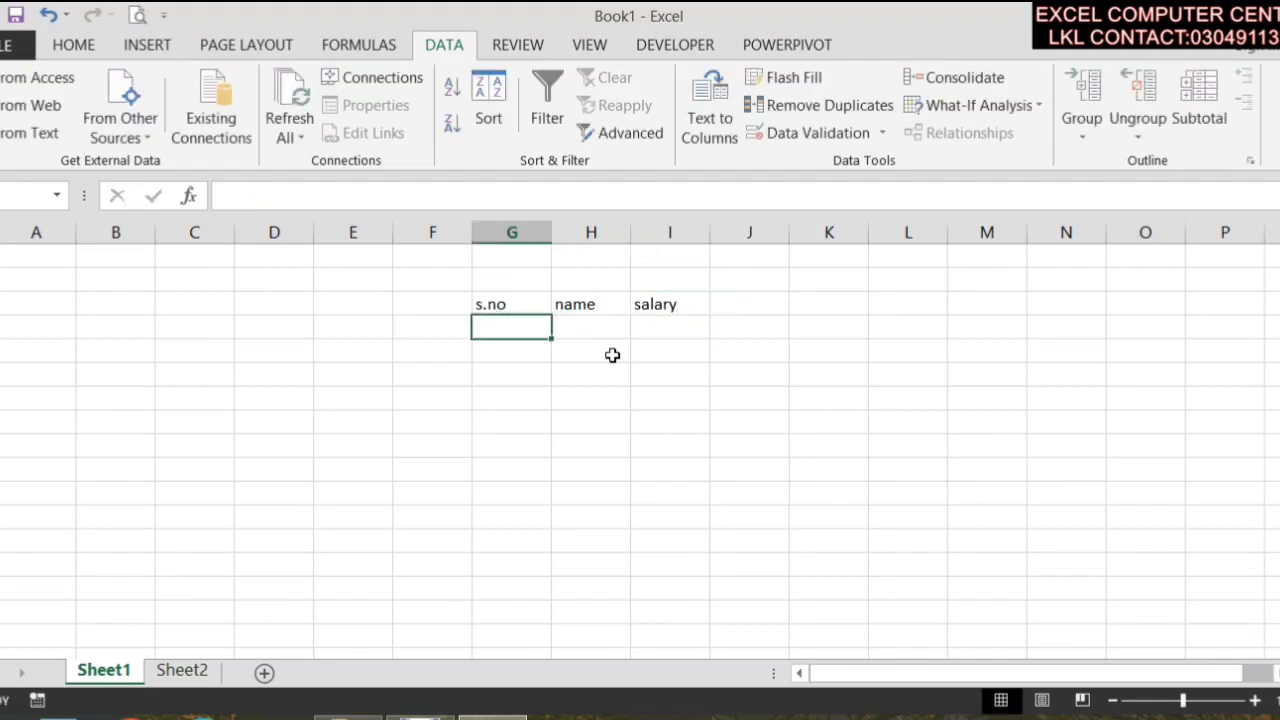
- Change the third heading to post and put salary in column J
{"action": "key", "text": "Right"}
{"action": "key", "text": "Up"}
{"action": "key", "text": "Right"}
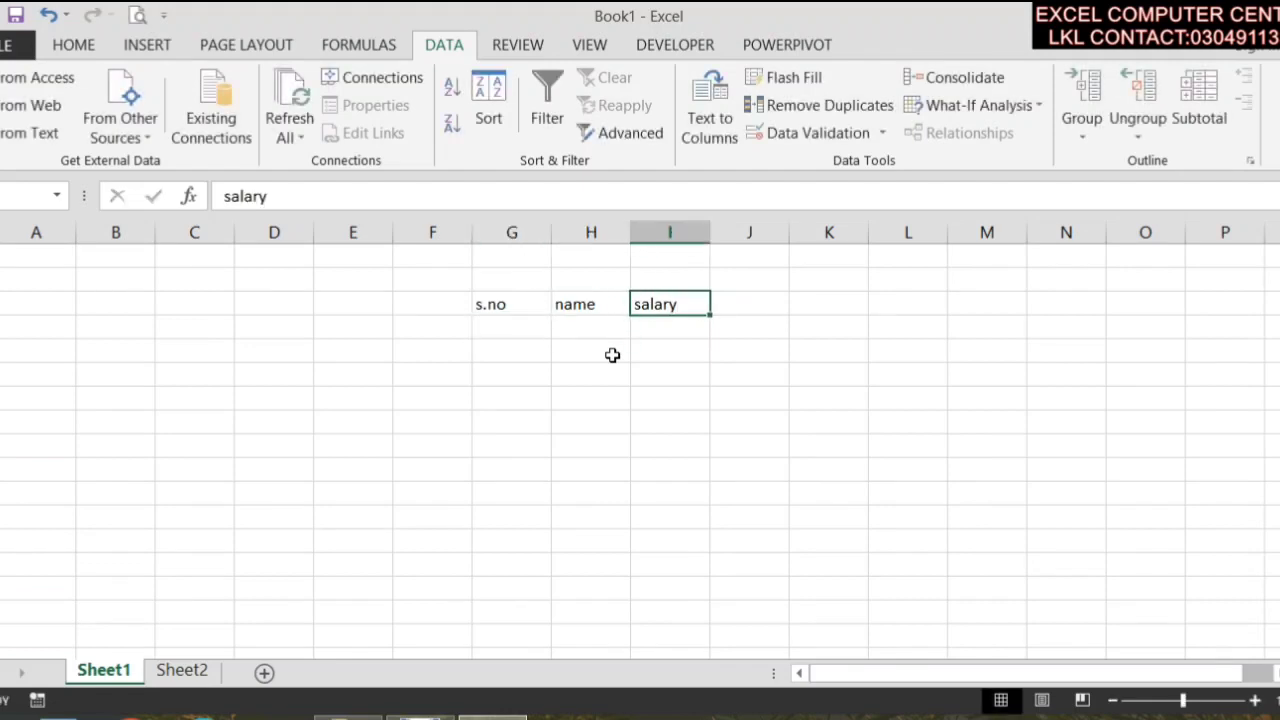
{"action": "key", "text": "BackSpace"}
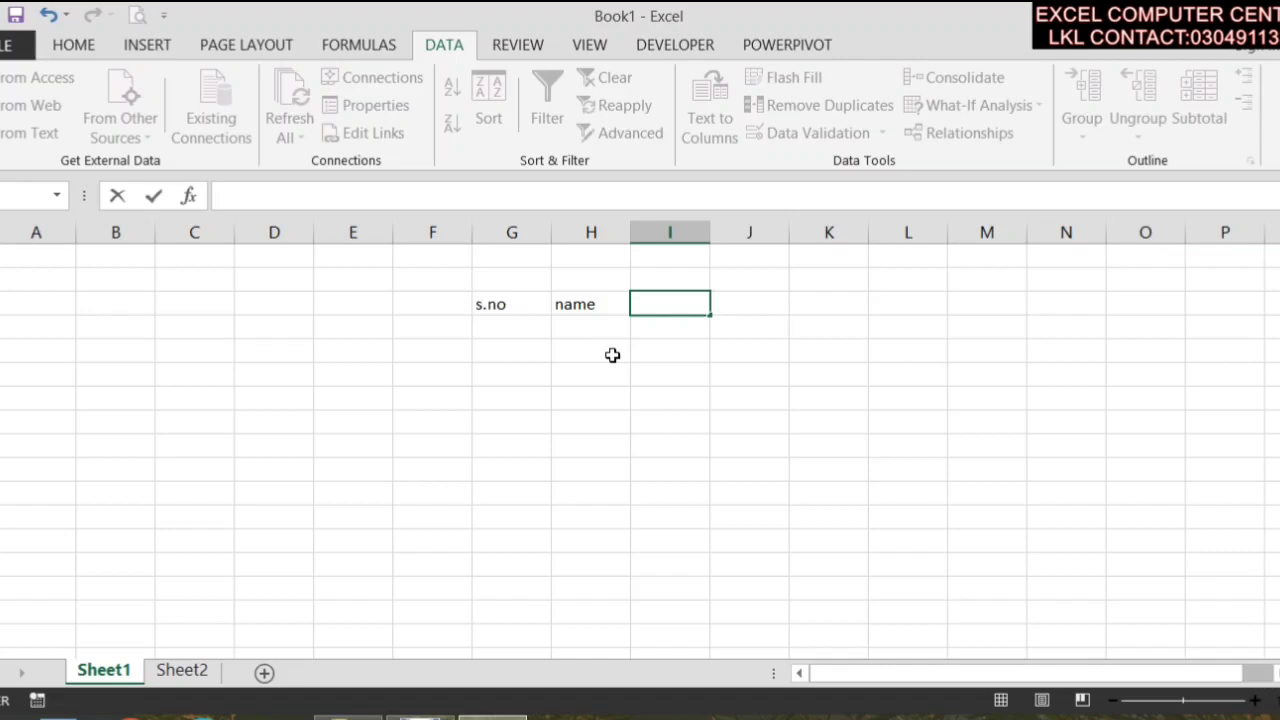
{"action": "type", "text": "post"}
{"action": "key", "text": "Tab"}
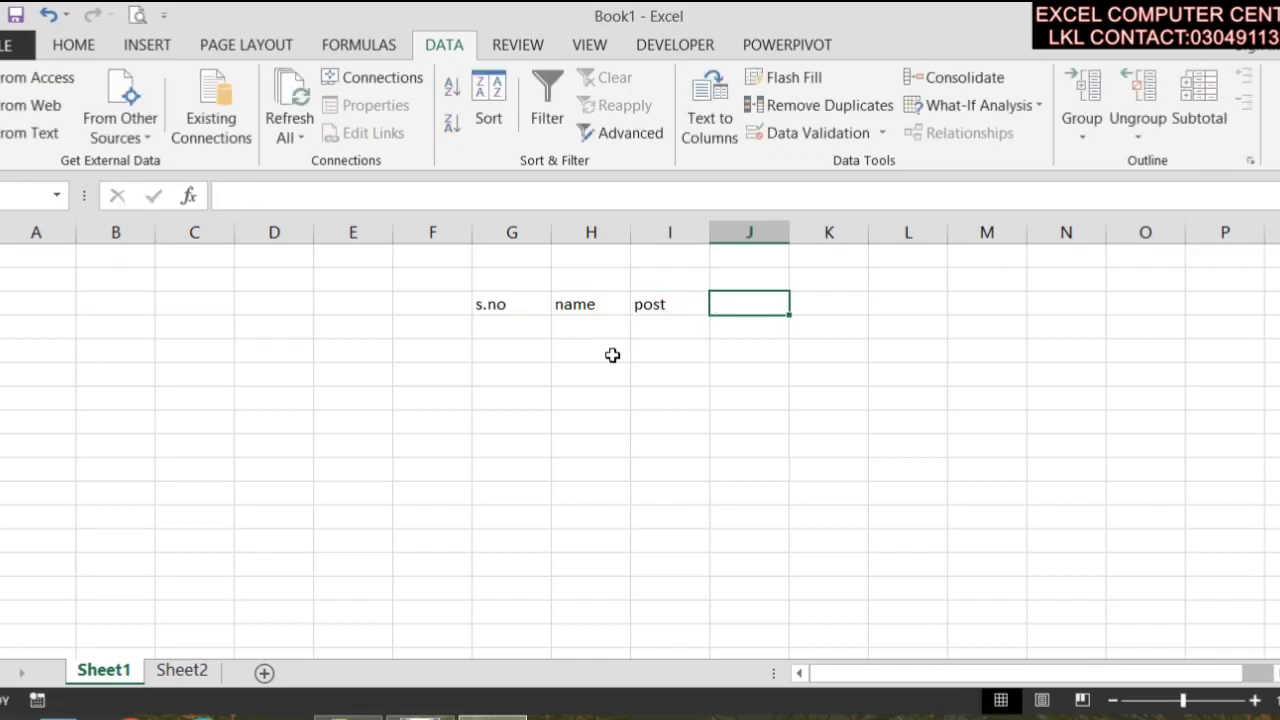
{"action": "type", "text": "salary"}
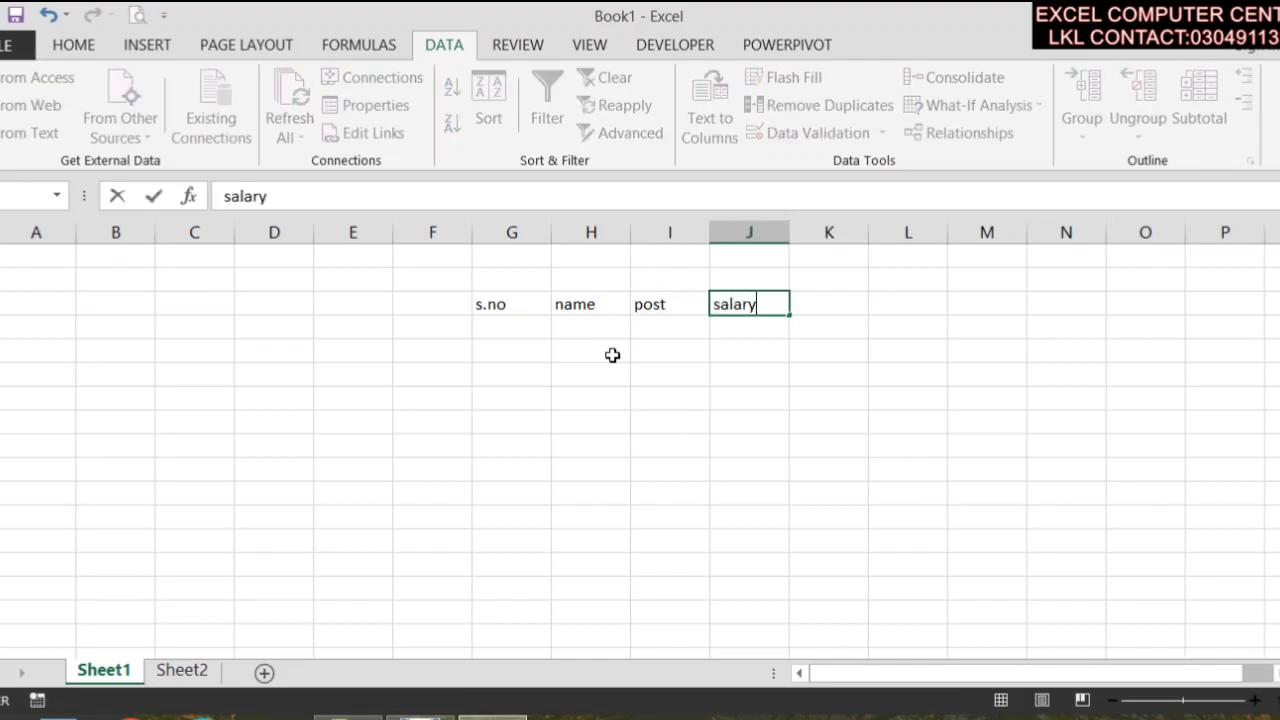
{"action": "key", "text": "Down"}
- Enter serial numbers 1, 2, 3 and fill the series down to 10
{"action": "key", "text": "Left"}
{"action": "key", "text": "Left"}
{"action": "key", "text": "Left"}
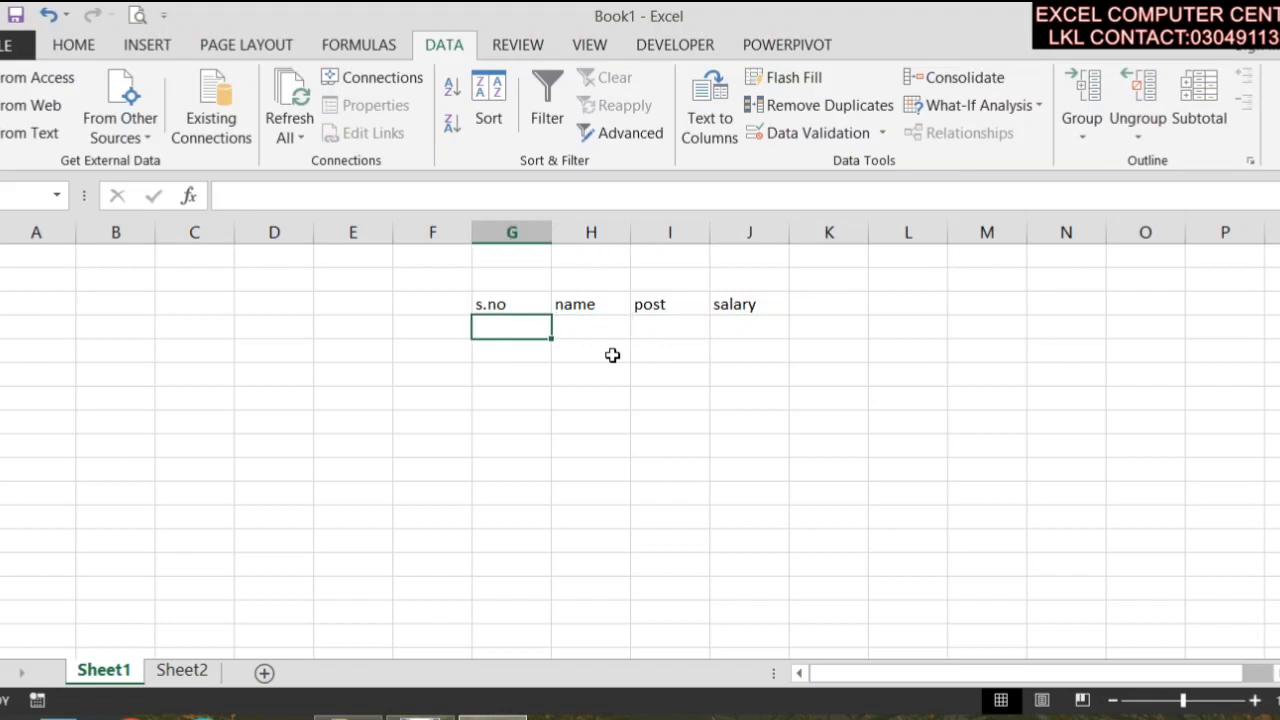
{"action": "type", "text": "1"}
{"action": "key", "text": "Return"}
{"action": "type", "text": "2"}
{"action": "key", "text": "Return"}
{"action": "type", "text": "3"}
{"action": "key", "text": "Tab"}
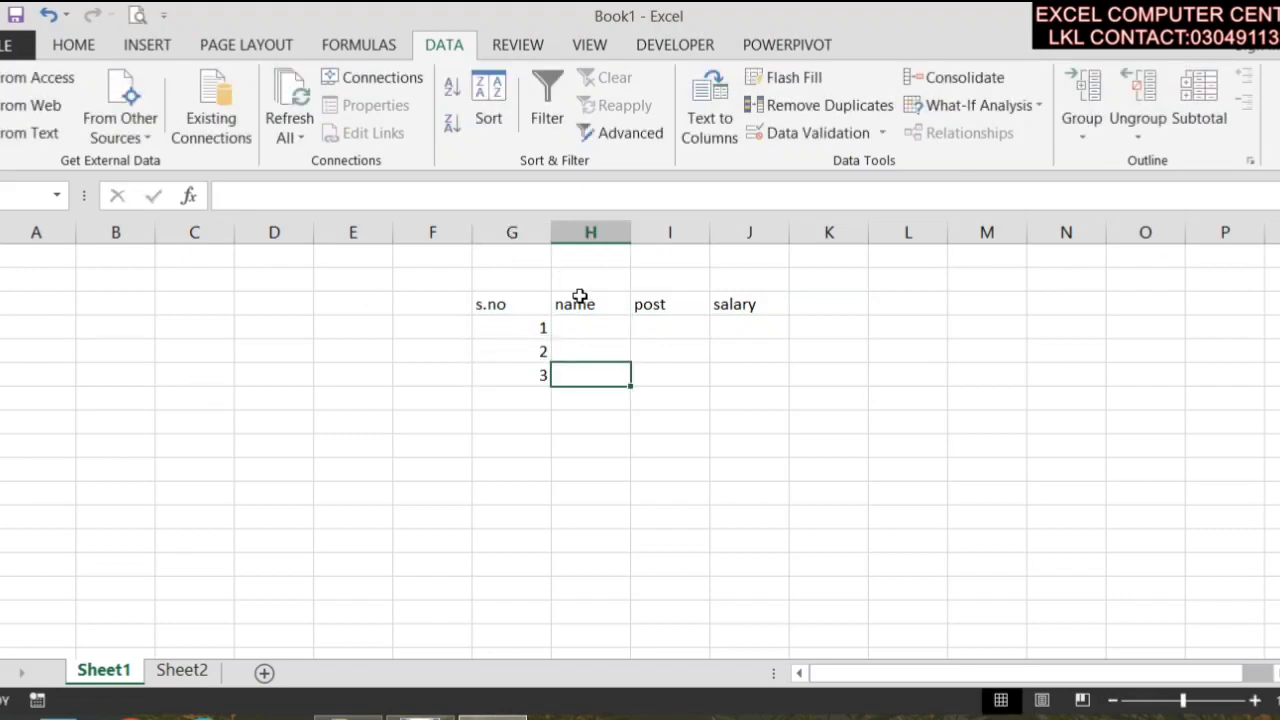
{"action": "left_click_drag", "start_coordinate": [520, 323], "coordinate": [535, 352]}
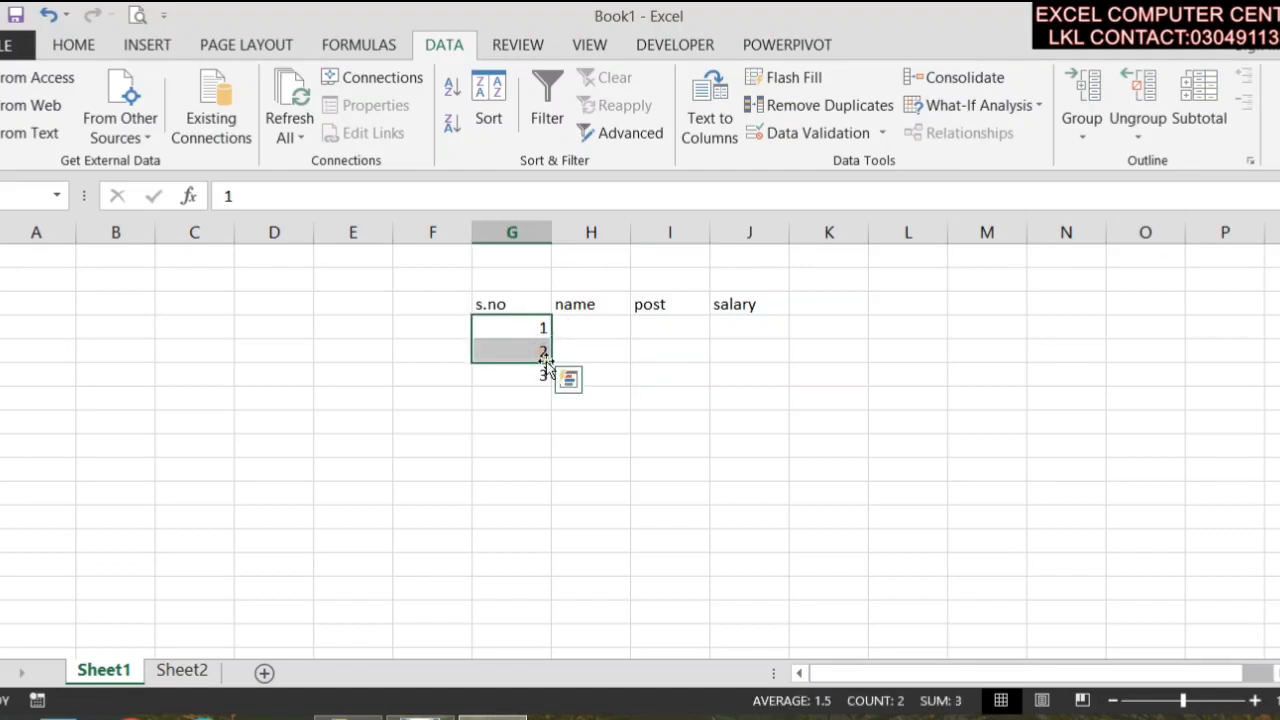
{"action": "left_click_drag", "start_coordinate": [551, 361], "coordinate": [586, 560]}
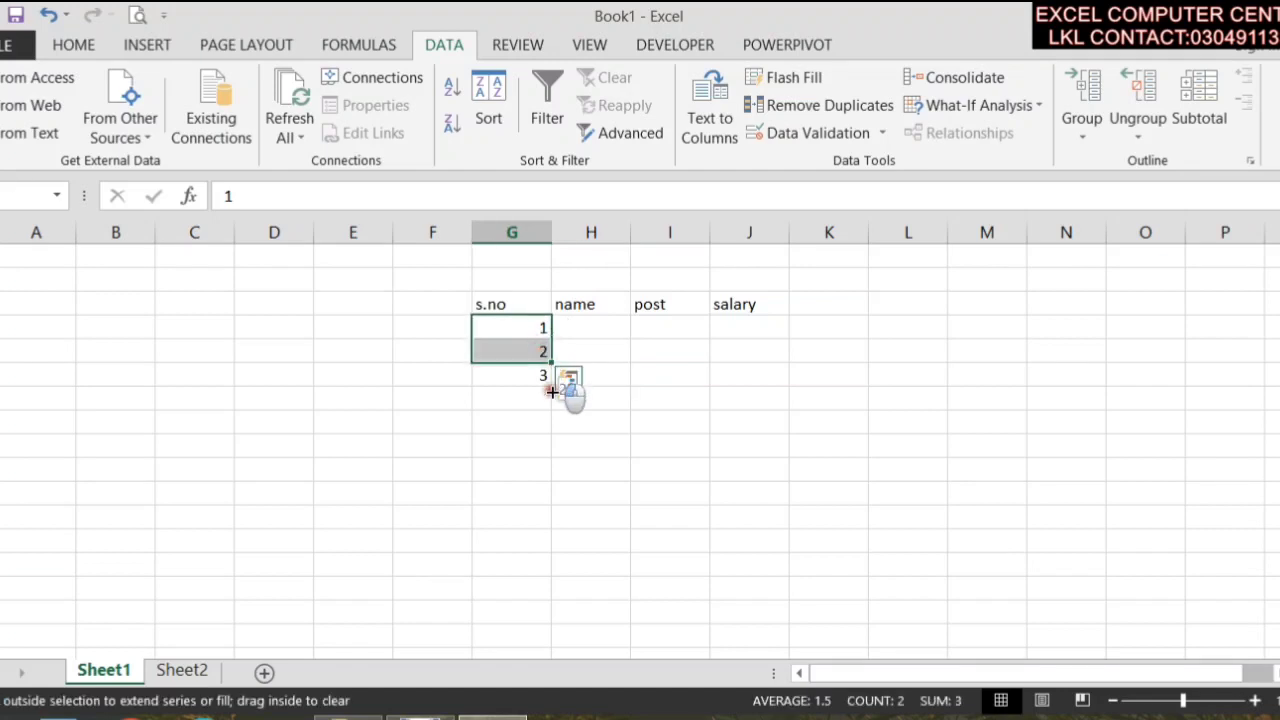
- Enter khan as the first name and fill the names down to talha in row 10
{"action": "left_click", "coordinate": [590, 328]}
{"action": "type", "text": "k"}
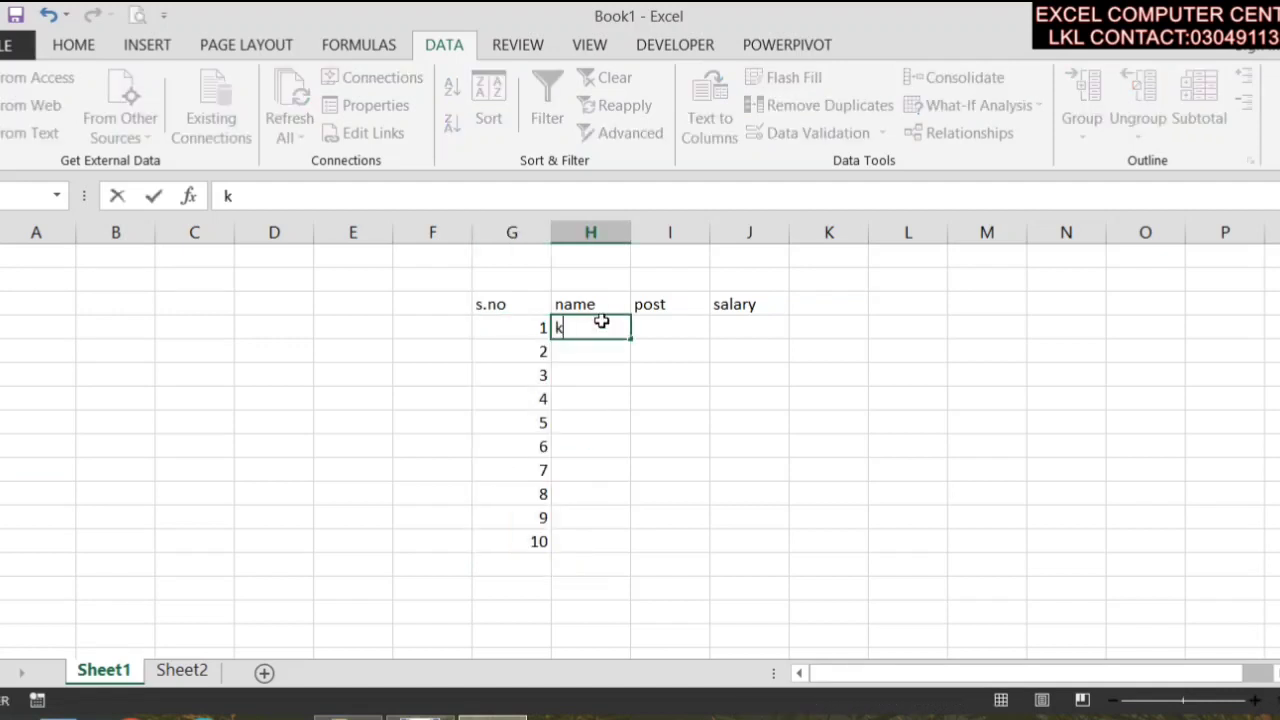
{"action": "type", "text": "han"}
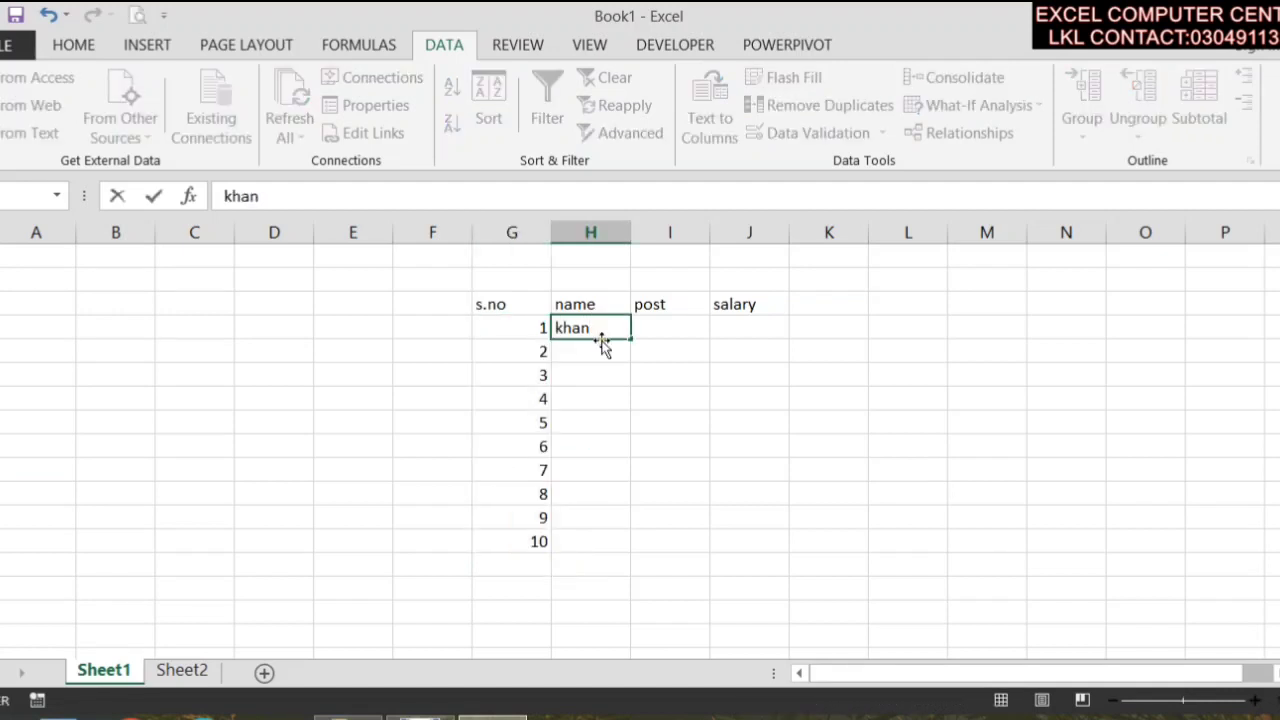
{"action": "left_click", "coordinate": [605, 352]}
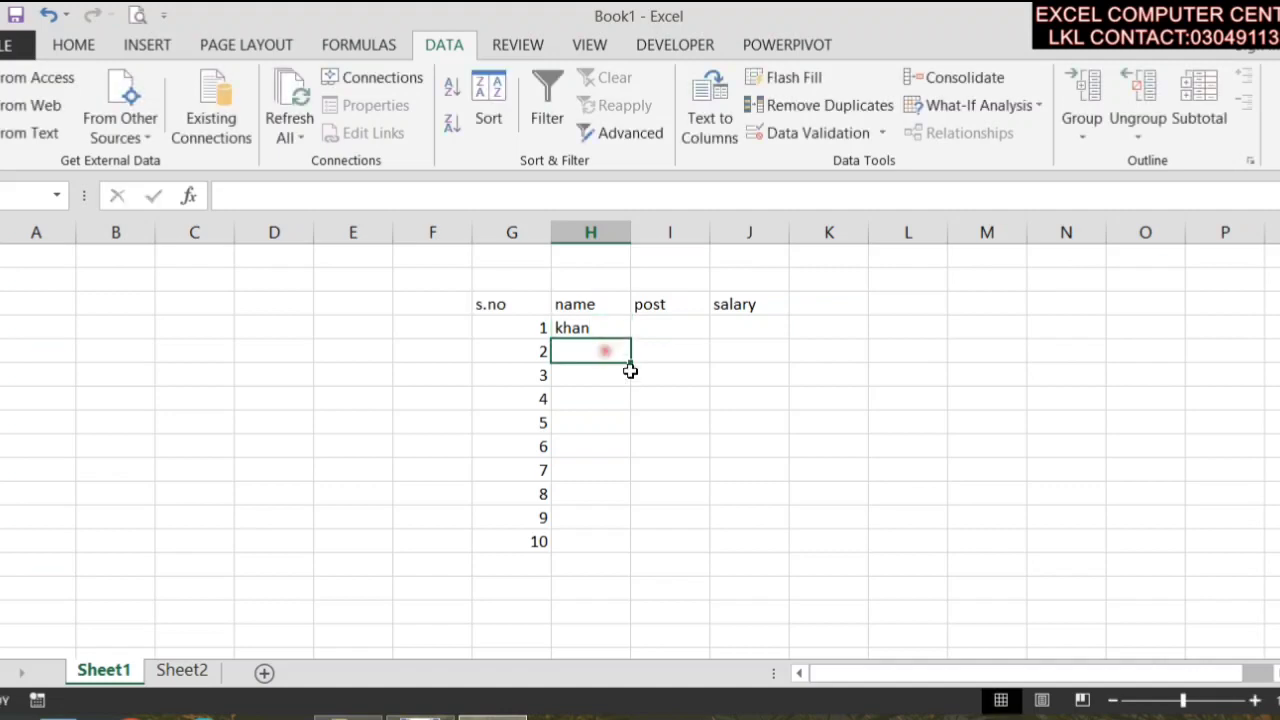
{"action": "left_click", "coordinate": [594, 328]}
{"action": "left_click_drag", "start_coordinate": [635, 343], "coordinate": [628, 550]}
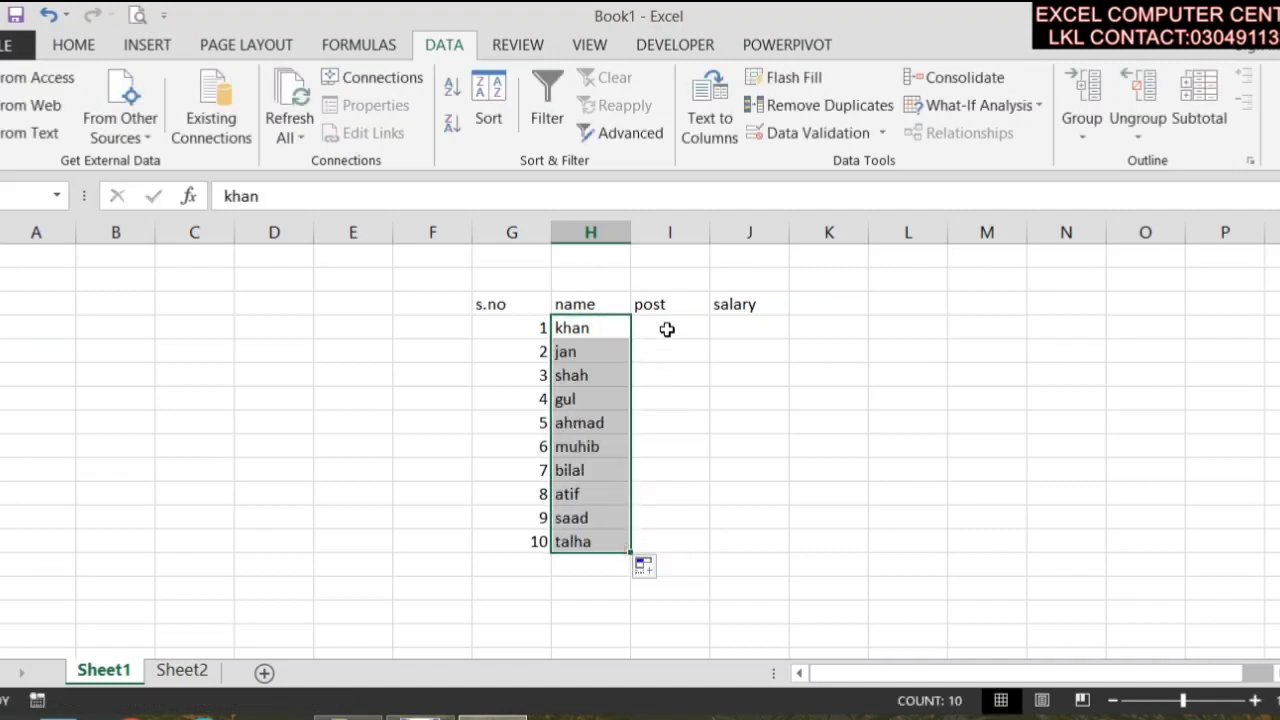
- Enter teacher, doctor, engineer and computer operater as posts, widen column I, and select all four
{"action": "left_click", "coordinate": [669, 331]}
{"action": "type", "text": "teacher"}
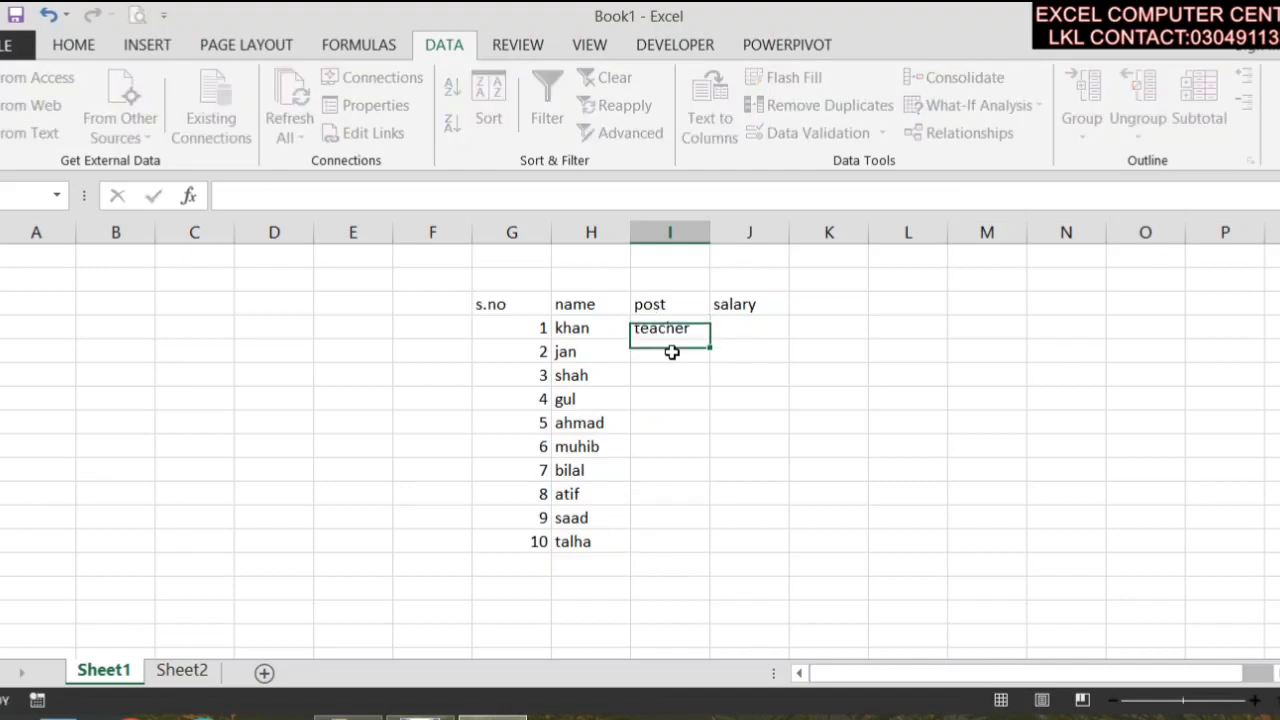
{"action": "key", "text": "Return"}
{"action": "type", "text": "doctor"}
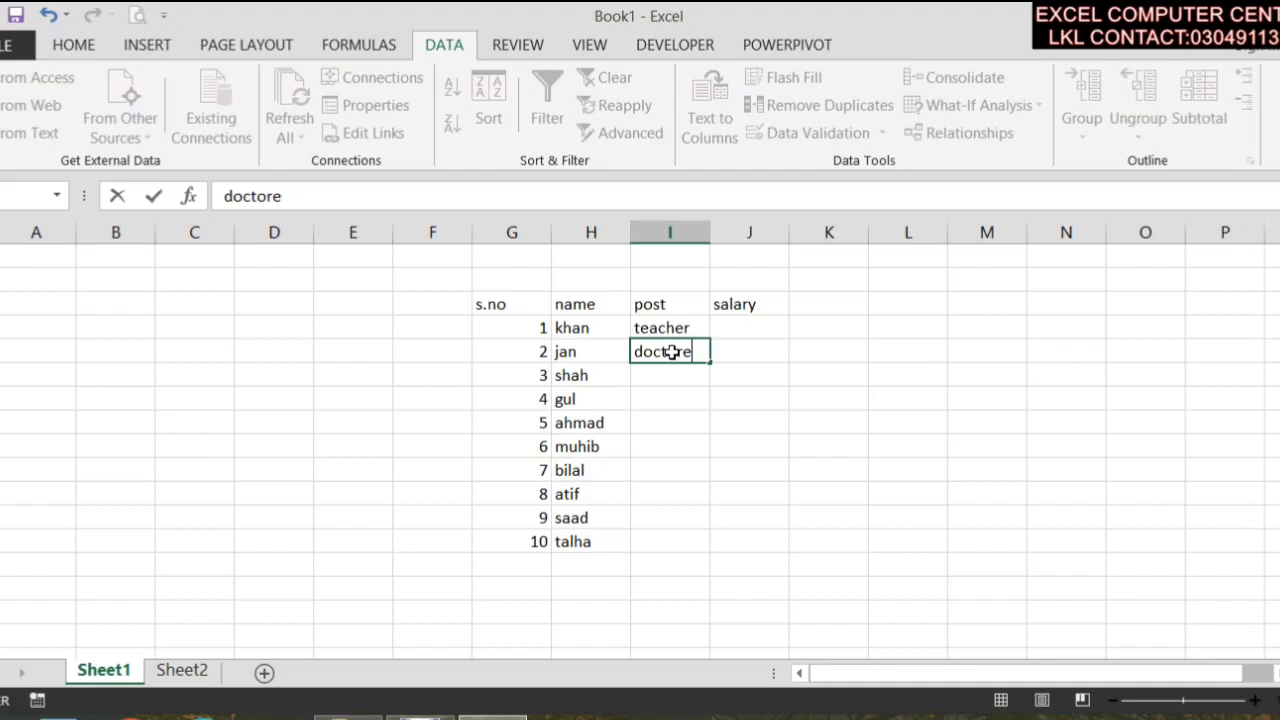
{"action": "key", "text": "Return"}
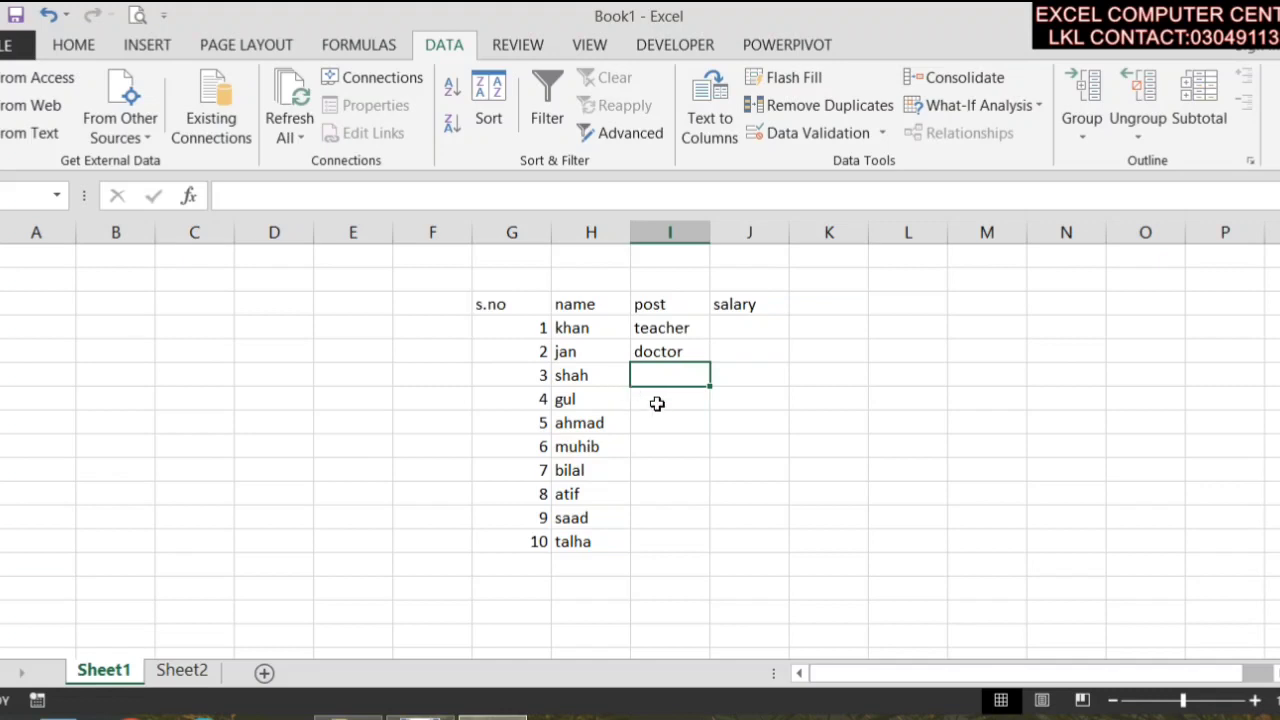
{"action": "type", "text": "engineer"}
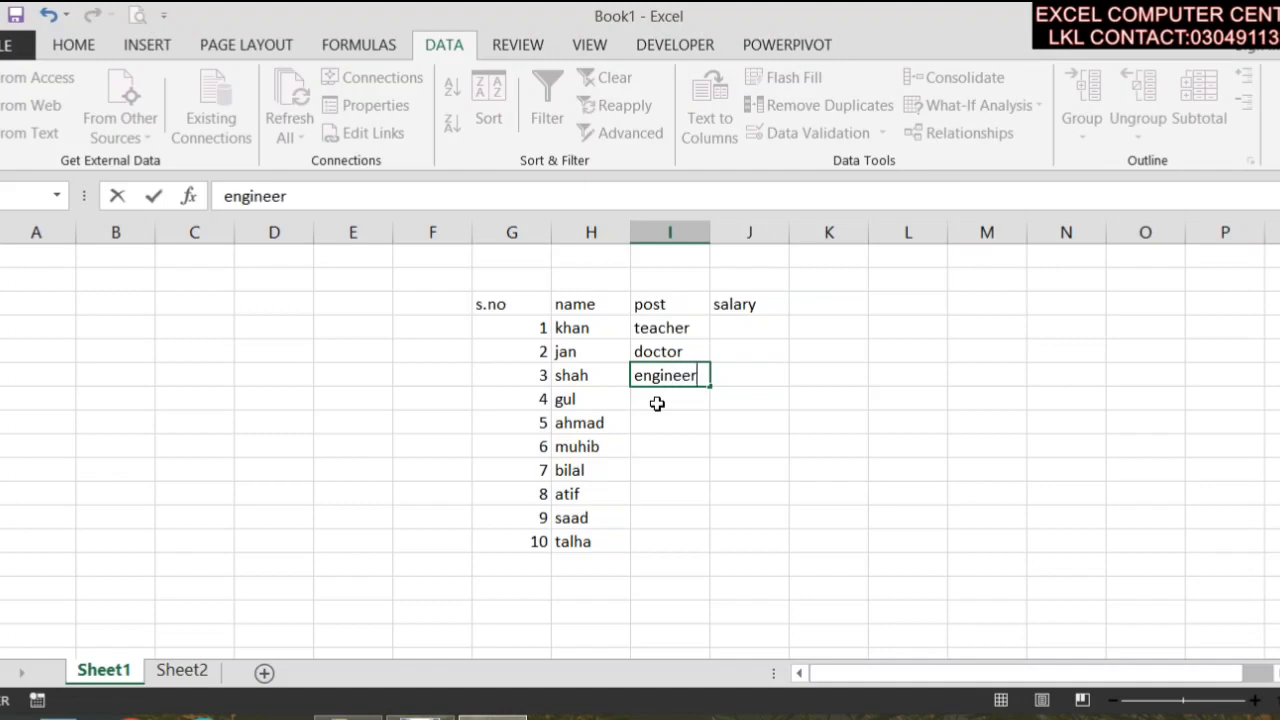
{"action": "left_click", "coordinate": [657, 403]}
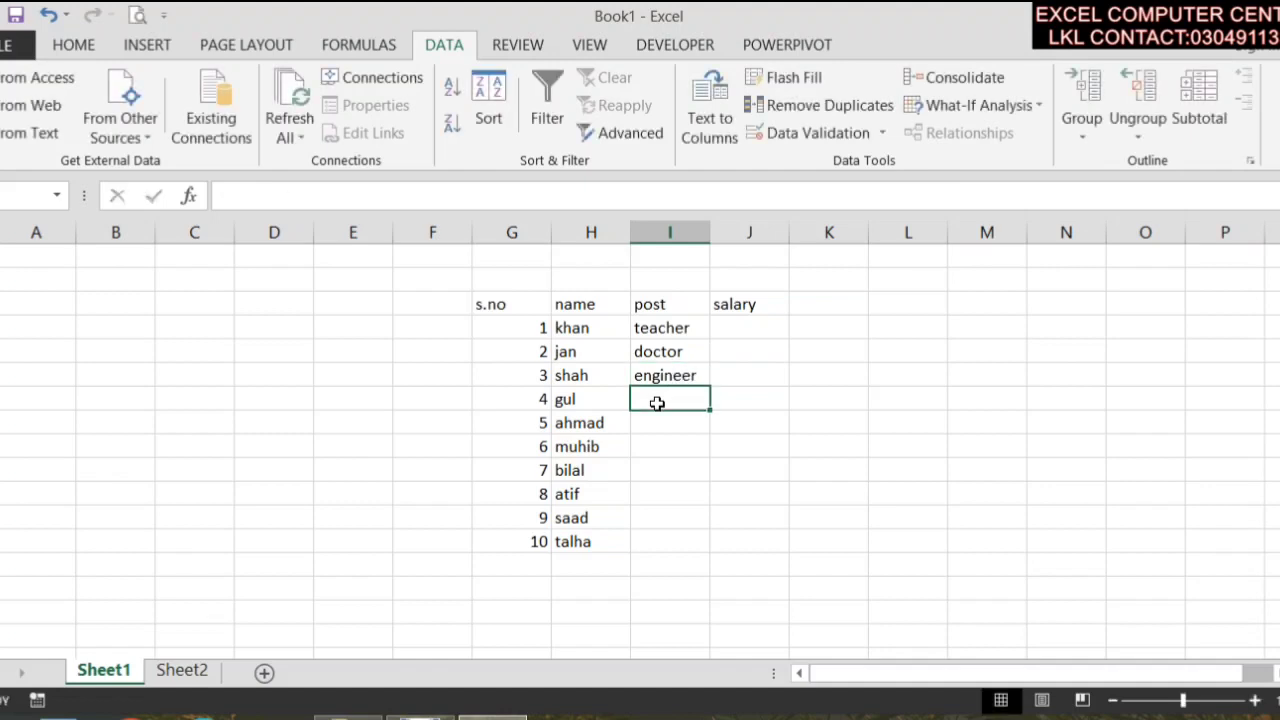
{"action": "type", "text": "computer operater"}
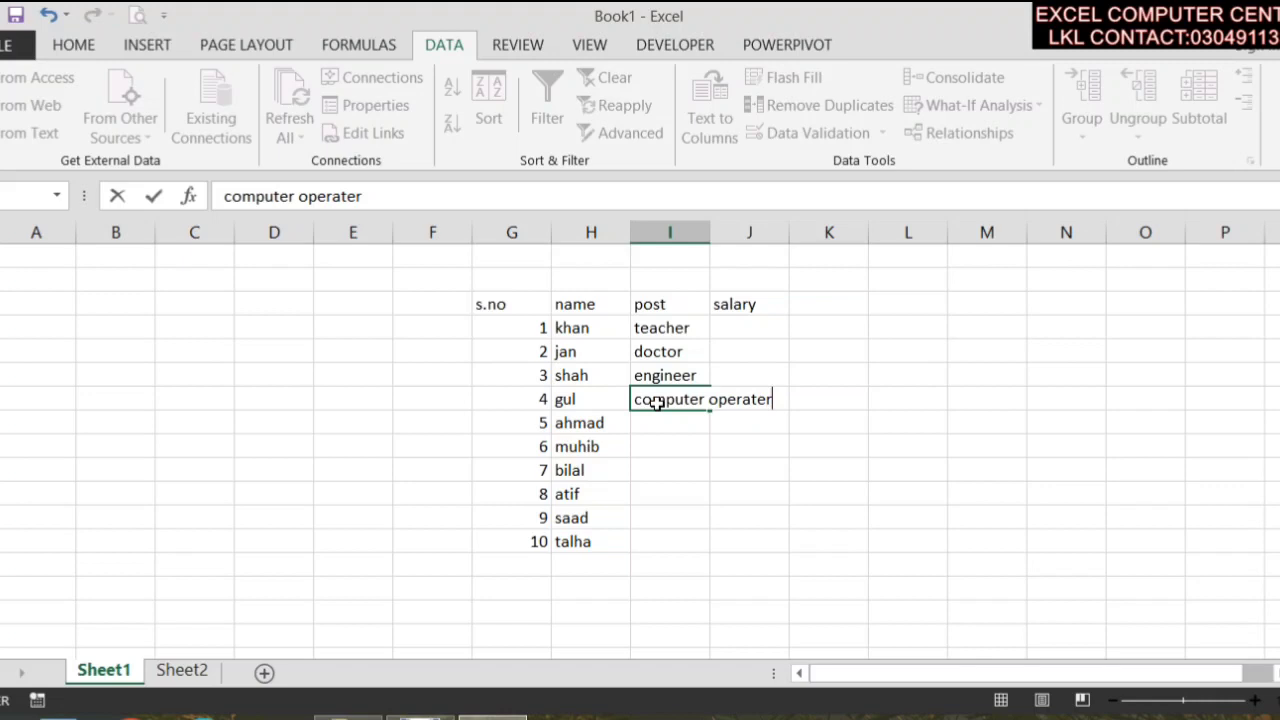
{"action": "key", "text": "Return"}
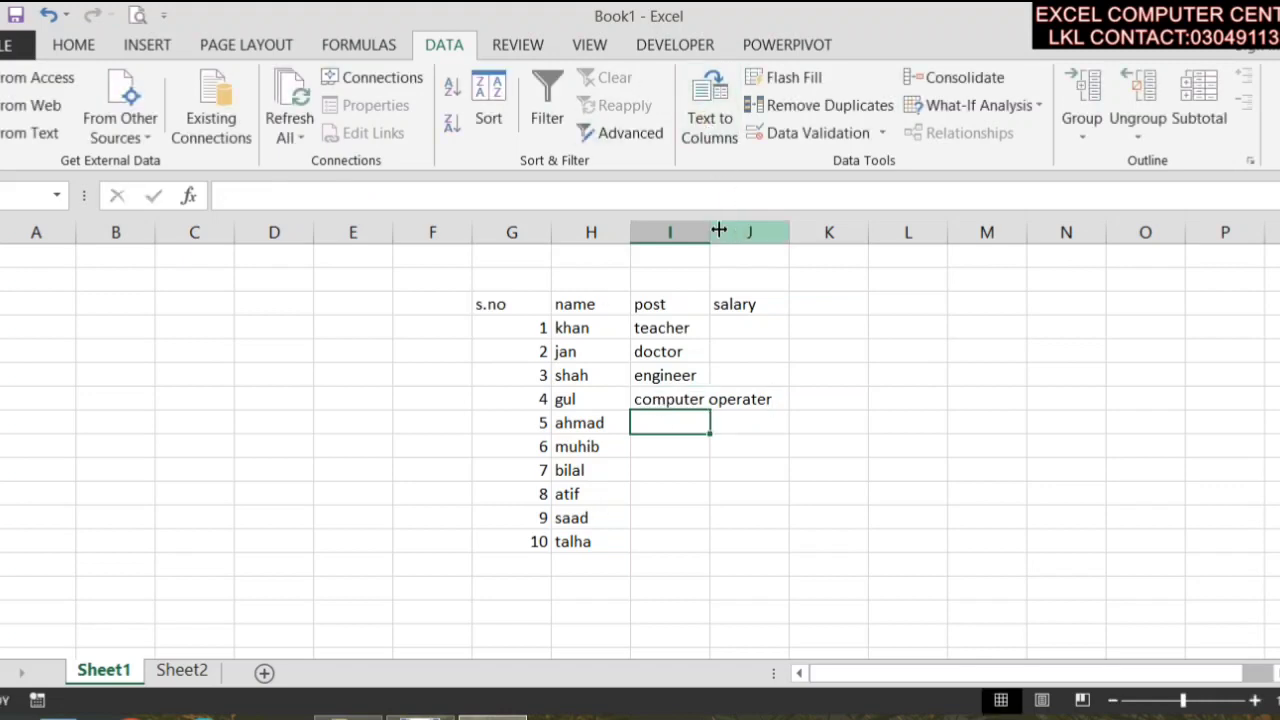
{"action": "left_click_drag", "start_coordinate": [710, 232], "coordinate": [785, 240]}
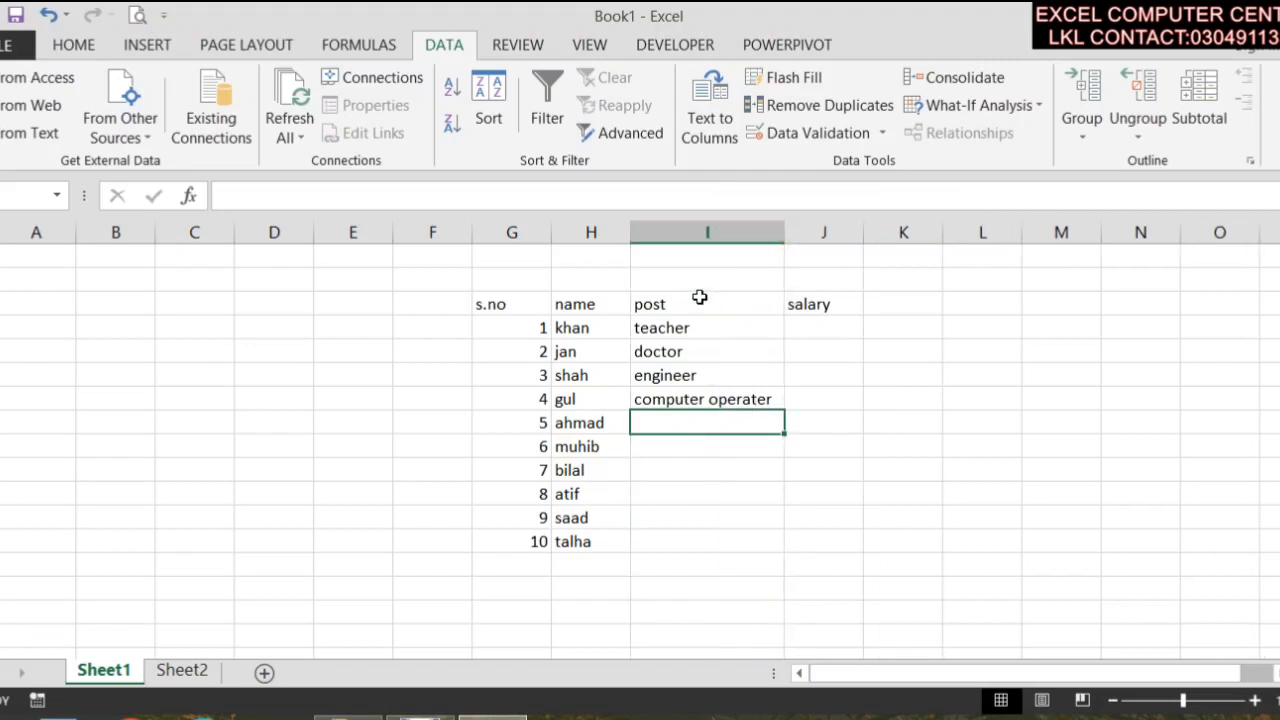
{"action": "mouse_move", "coordinate": [702, 328]}
{"action": "left_mouse_down"}
{"action": "mouse_move", "coordinate": [720, 340]}
{"action": "mouse_move", "coordinate": [737, 403]}
{"action": "mouse_move", "coordinate": [788, 407]}
{"action": "mouse_move", "coordinate": [766, 557]}
{"action": "left_mouse_up"}
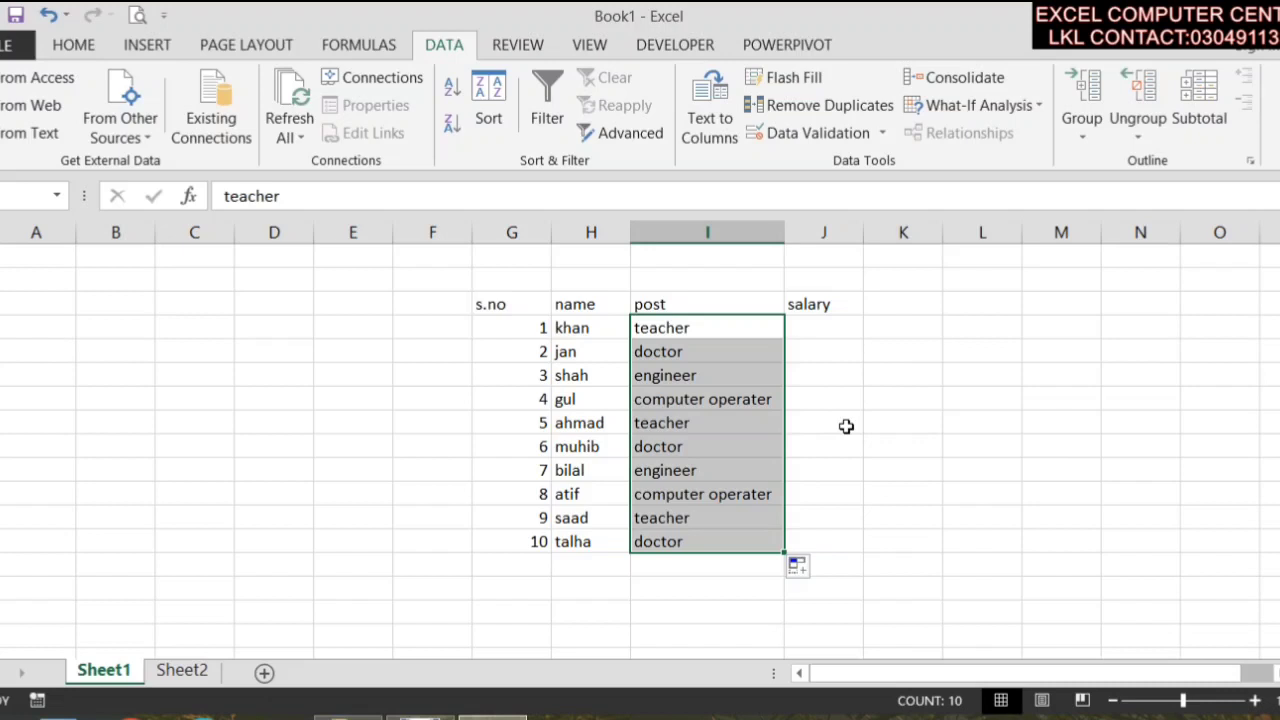
- Enter the first three salaries, 52000 through 36000, and AutoFill the series down to talha
{"action": "left_click", "coordinate": [795, 325]}
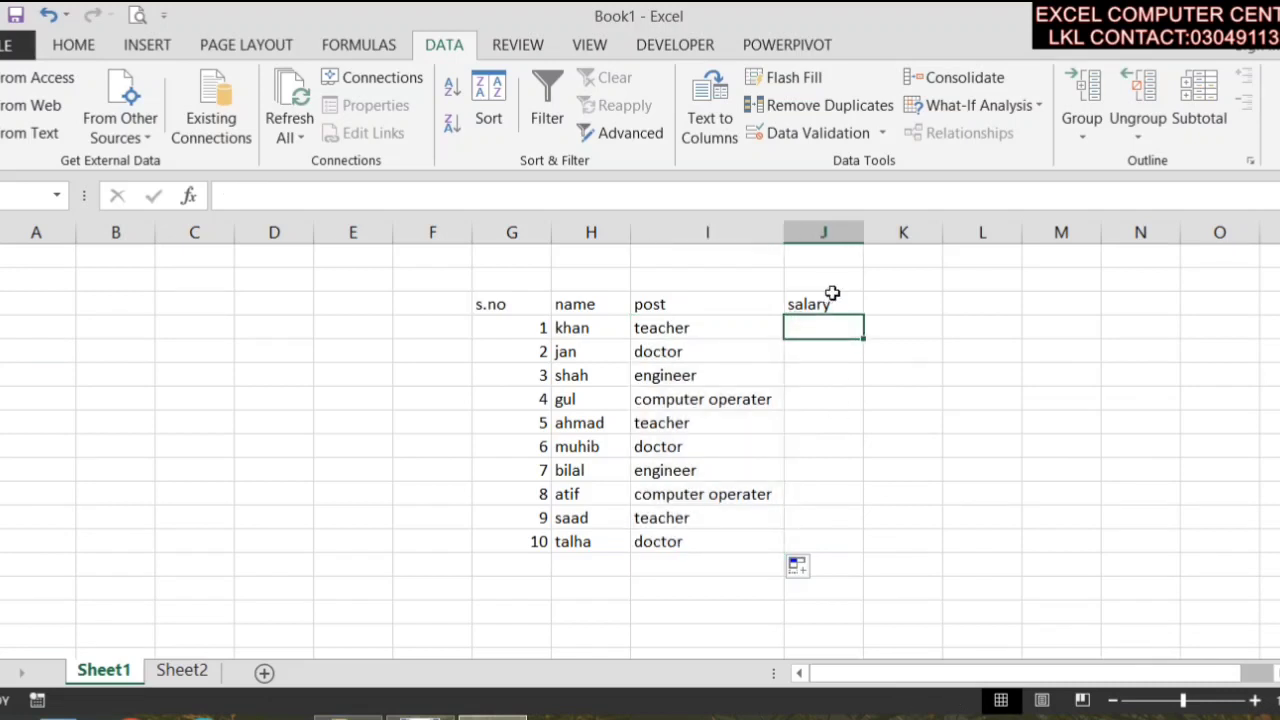
{"action": "type", "text": "52000"}
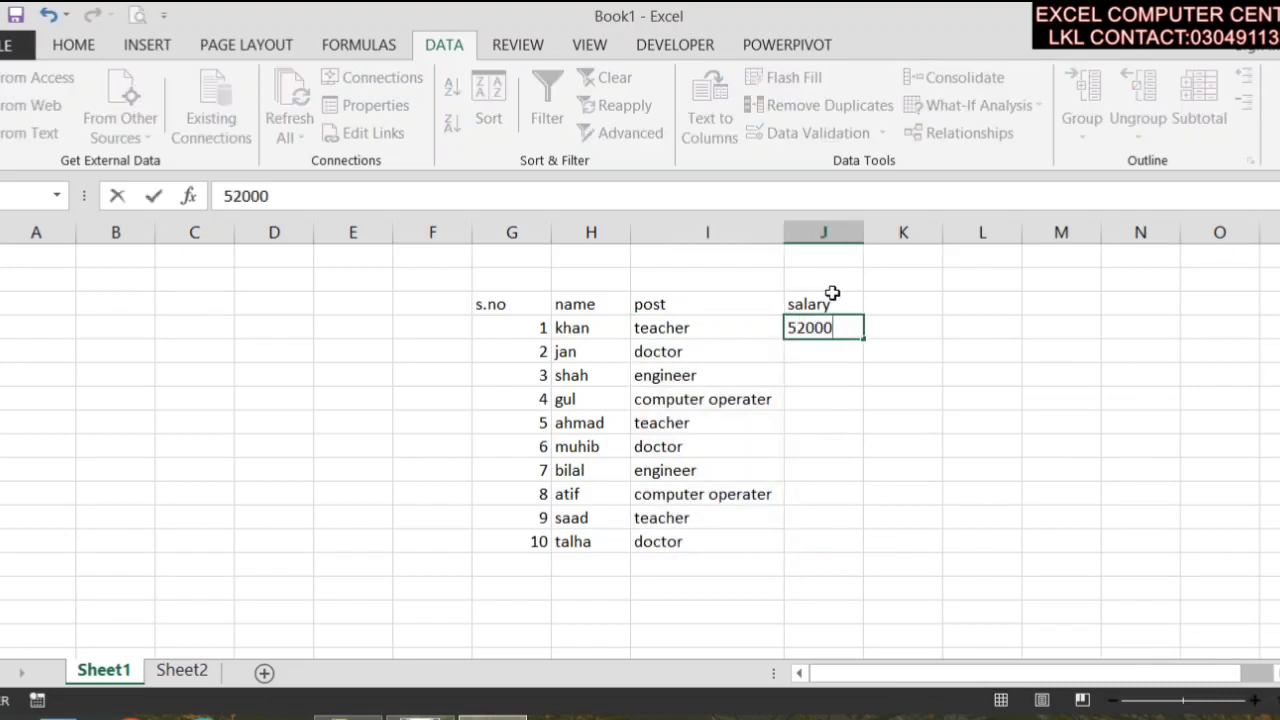
{"action": "key", "text": "Return"}
{"action": "type", "text": "60000"}
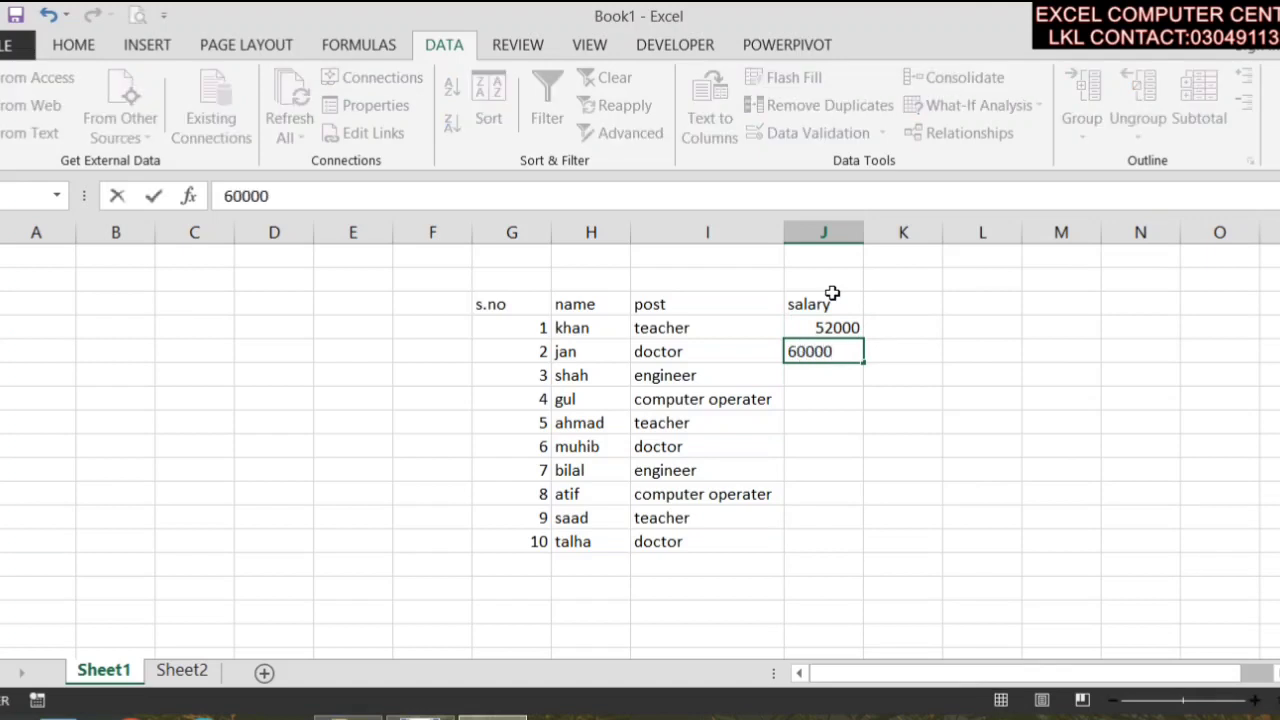
{"action": "key", "text": "Return"}
{"action": "type", "text": "36000"}
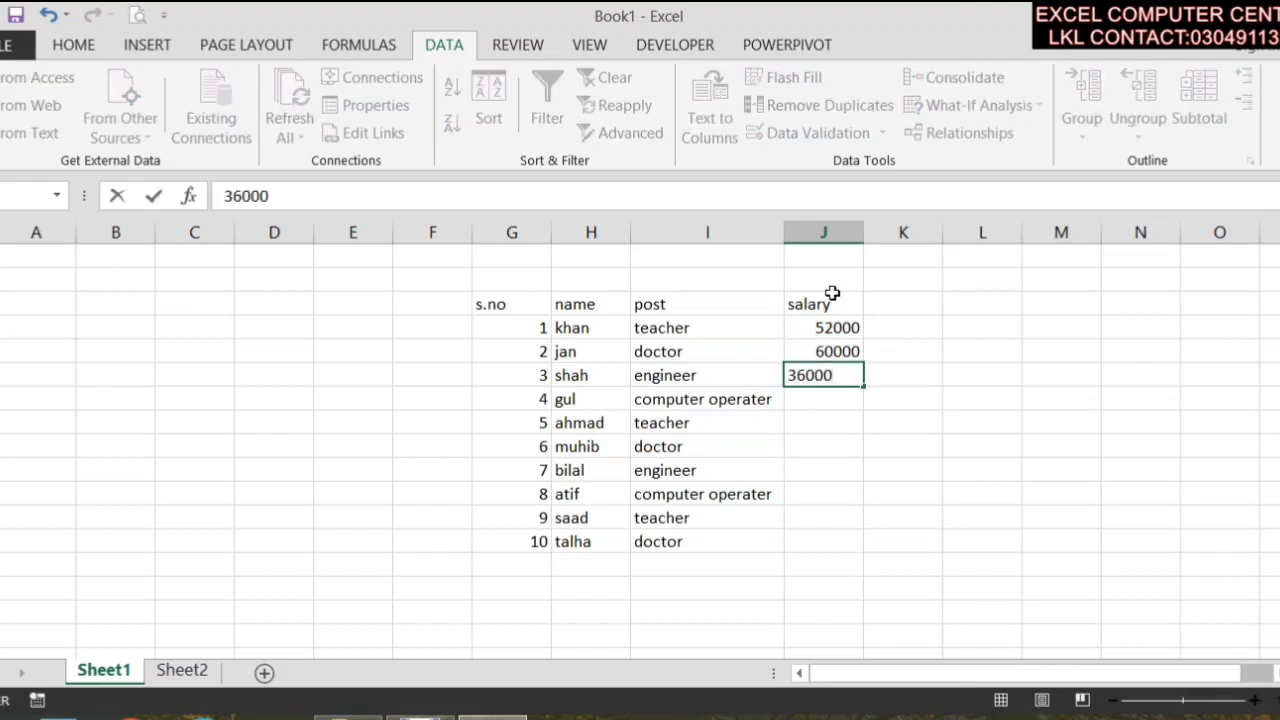
{"action": "key", "text": "Return"}
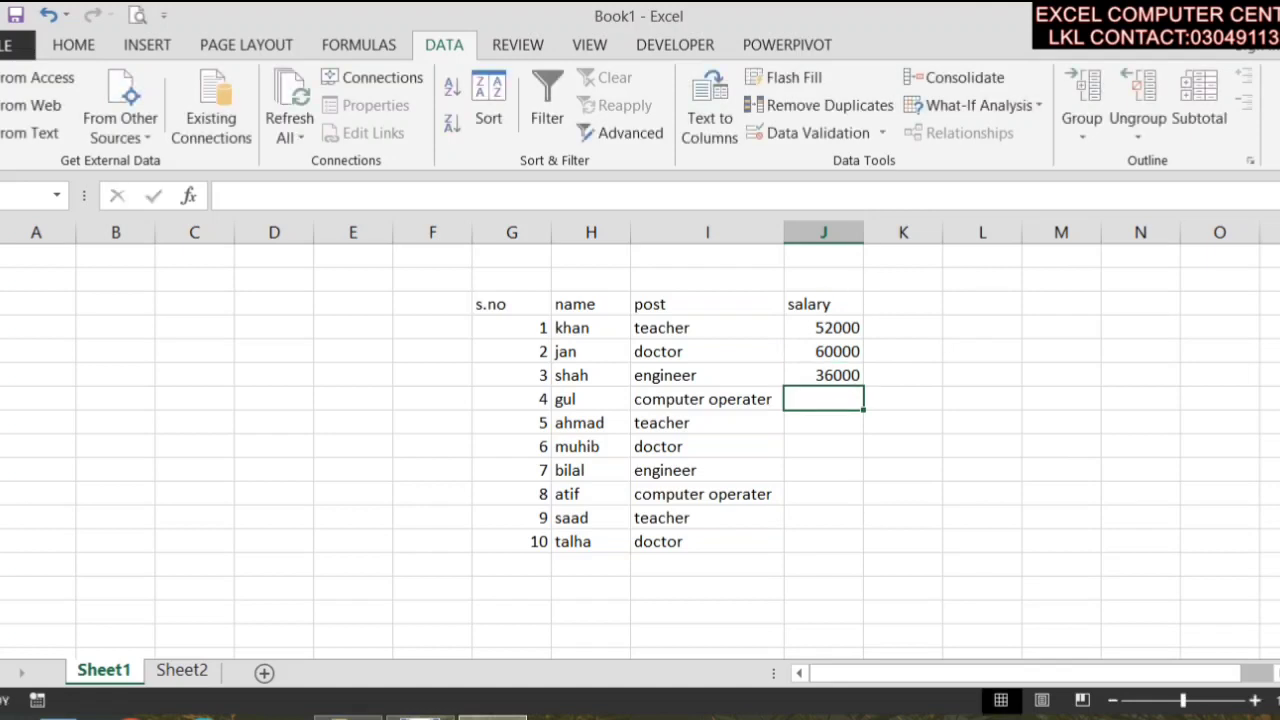
{"action": "mouse_move", "coordinate": [840, 328]}
{"action": "left_mouse_down"}
{"action": "mouse_move", "coordinate": [845, 375]}
{"action": "mouse_move", "coordinate": [866, 393]}
{"action": "left_mouse_up"}
{"action": "mouse_move", "coordinate": [838, 327]}
{"action": "left_mouse_down"}
{"action": "mouse_move", "coordinate": [853, 375]}
{"action": "mouse_move", "coordinate": [850, 545]}
{"action": "left_mouse_up"}
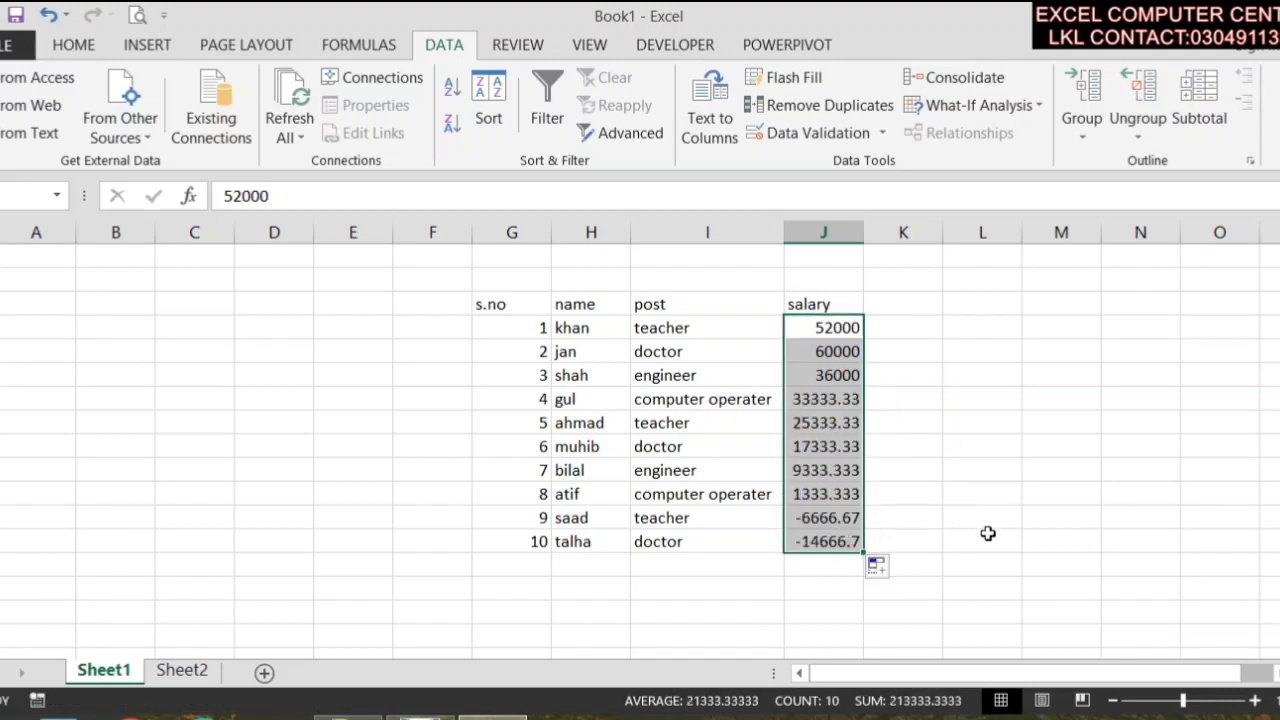
- Overwrite the salaries of talha, saad, atif and bilal with 80000, 90000, 80000 and 80000
{"action": "left_click", "coordinate": [829, 543]}
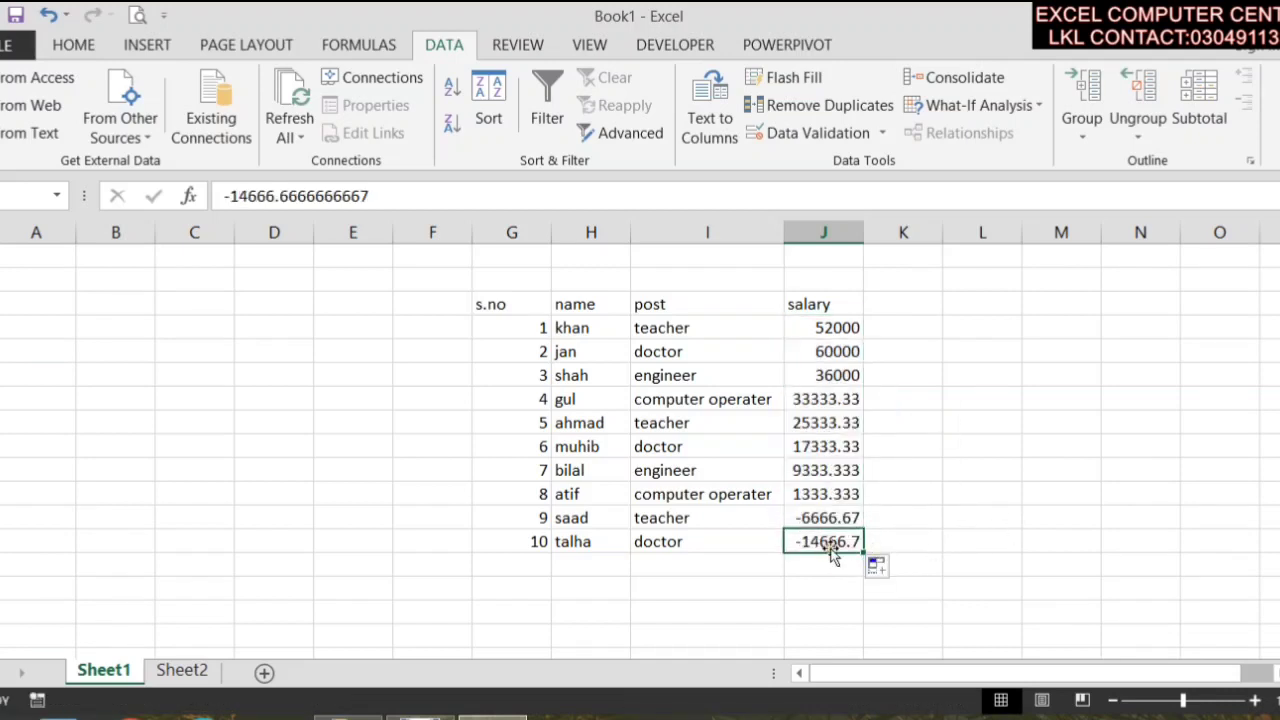
{"action": "type", "text": "80000"}
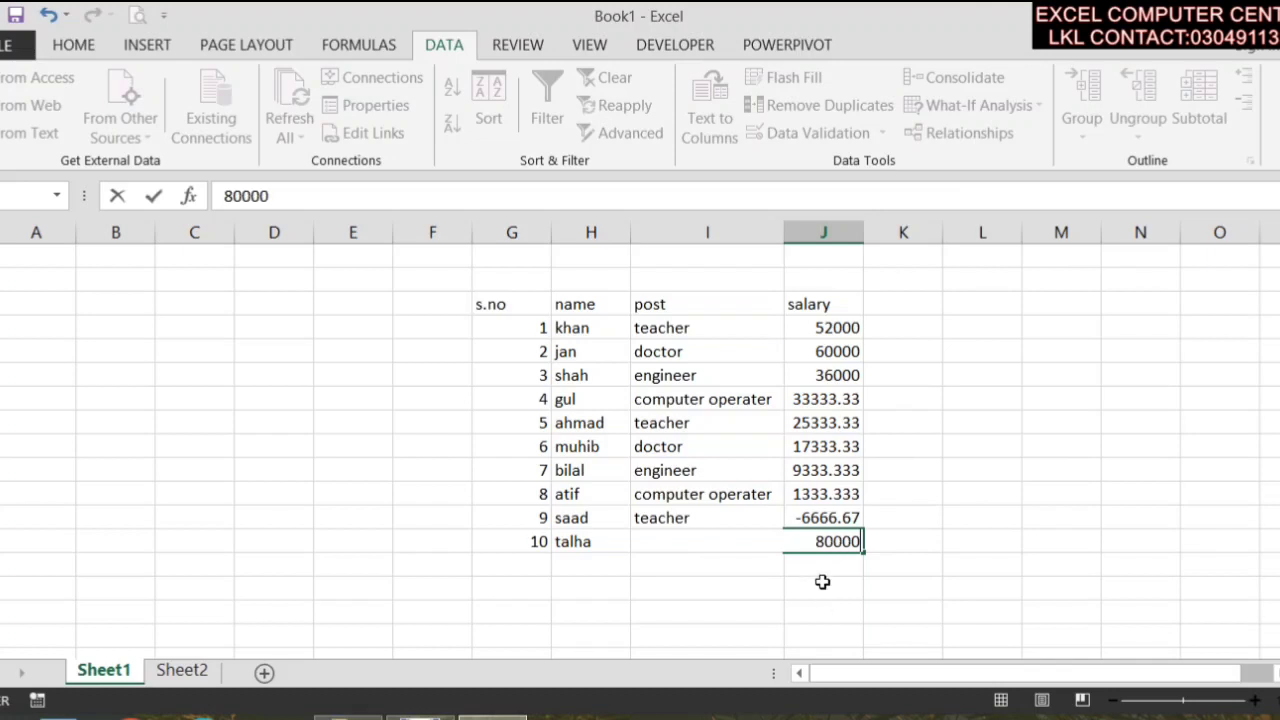
{"action": "left_click", "coordinate": [848, 550]}
{"action": "left_click", "coordinate": [830, 518]}
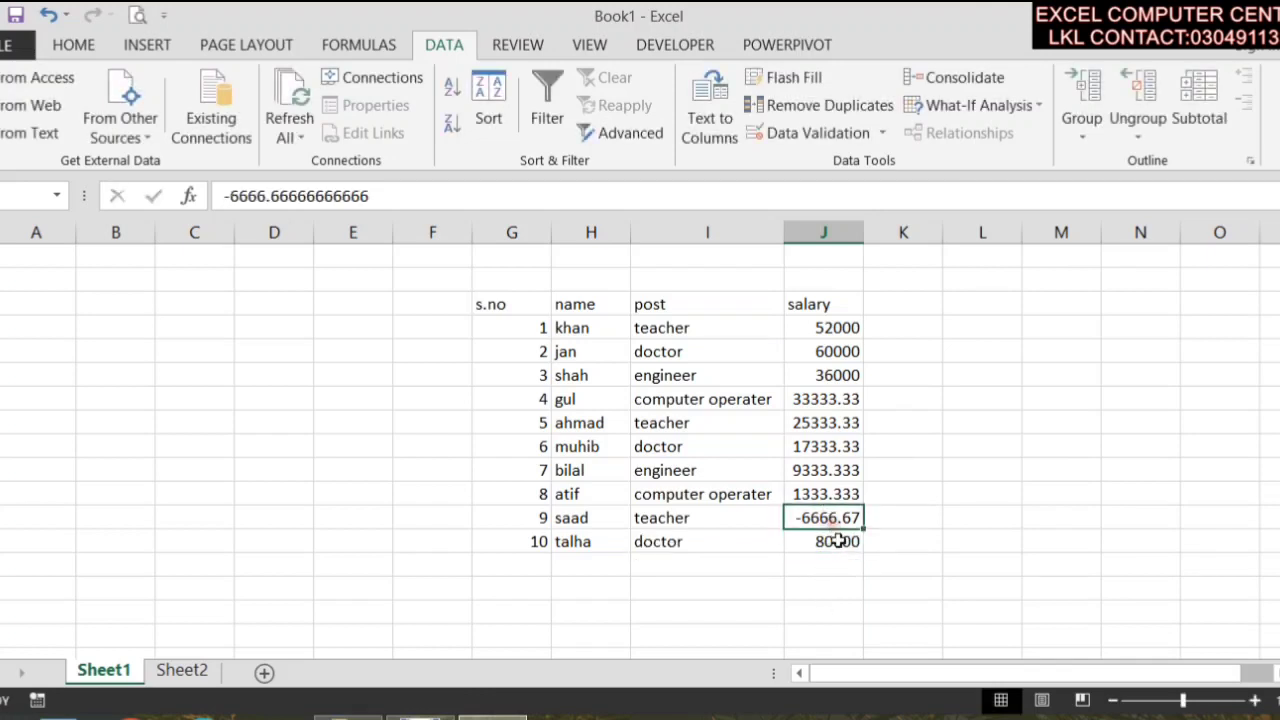
{"action": "type", "text": "90000"}
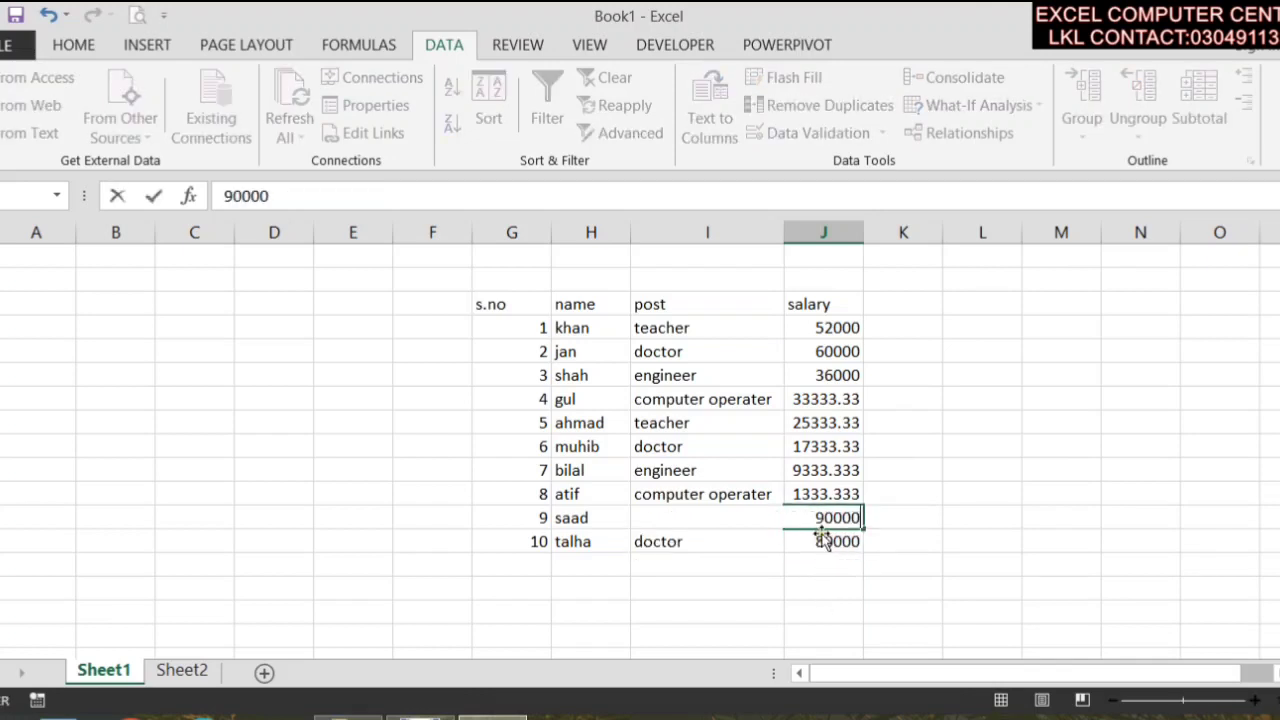
{"action": "left_click", "coordinate": [822, 496]}
{"action": "type", "text": "8"}
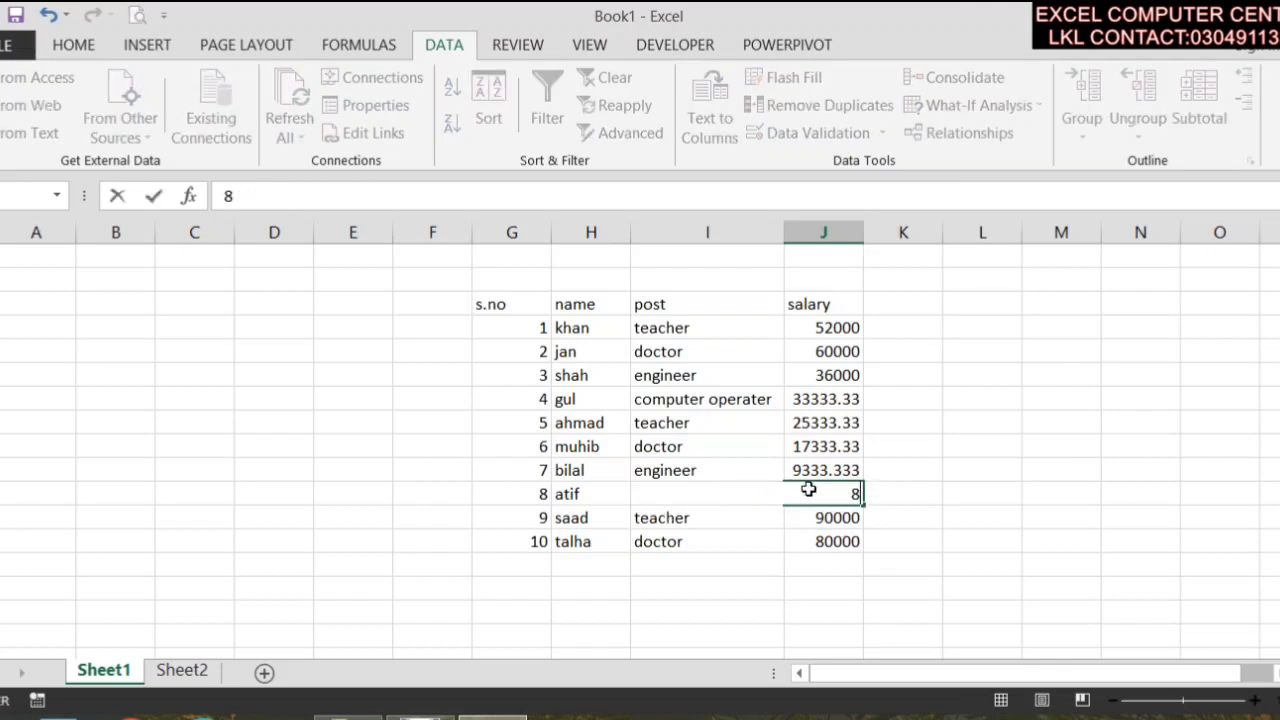
{"action": "type", "text": "0000"}
{"action": "left_click", "coordinate": [816, 470]}
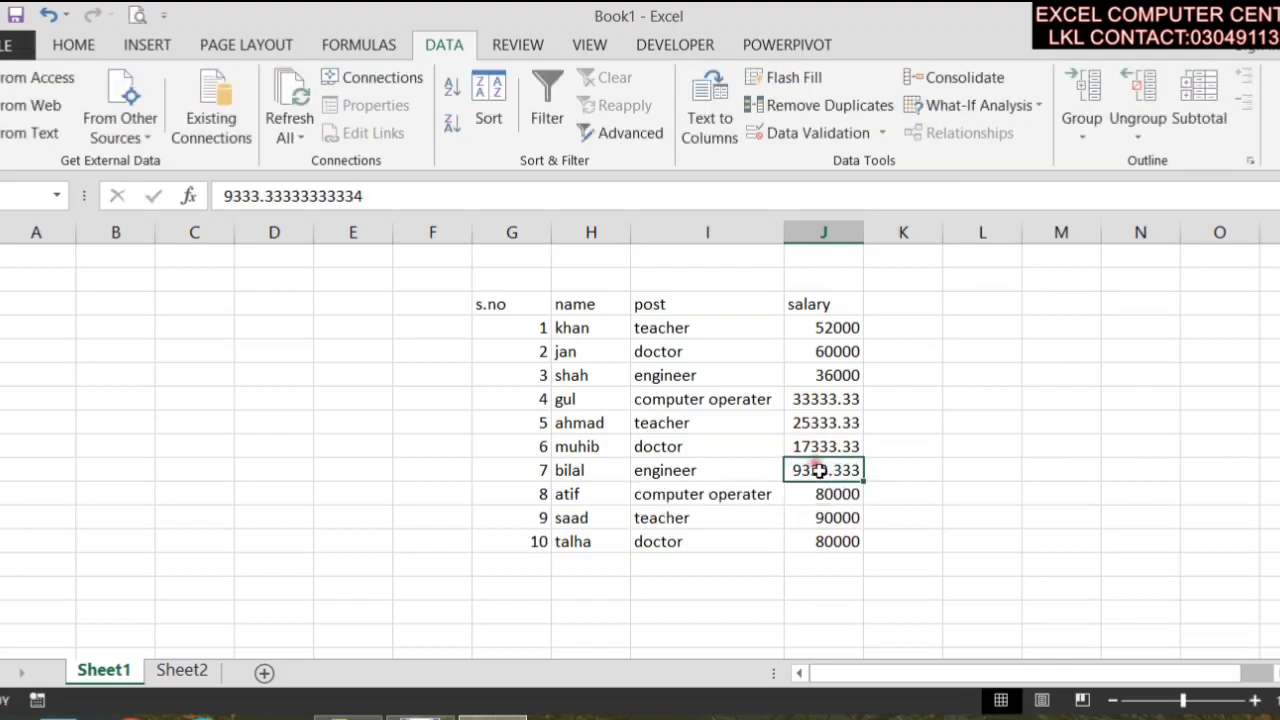
{"action": "type", "text": "800000"}
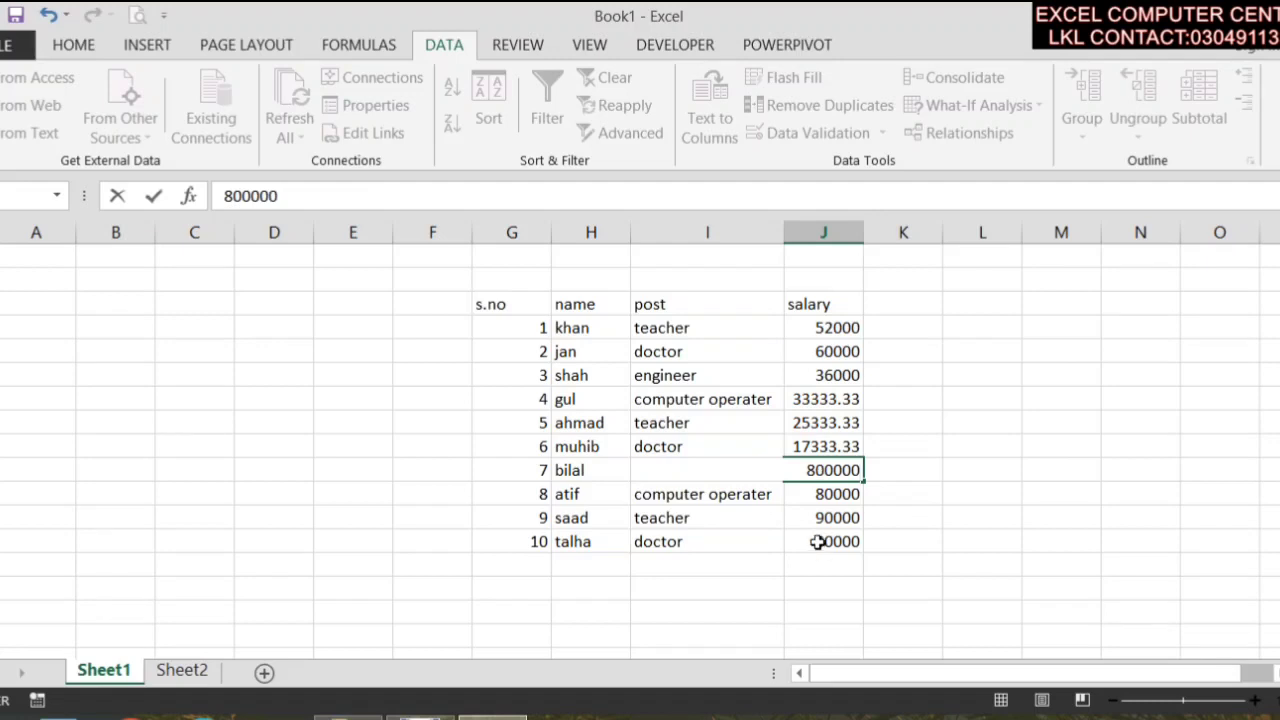
{"action": "key", "text": "BackSpace"}
- Set gul's salary to 90000 and type new whole amounts for ahmad and muhib
{"action": "left_click", "coordinate": [825, 446]}
{"action": "left_click", "coordinate": [825, 399]}
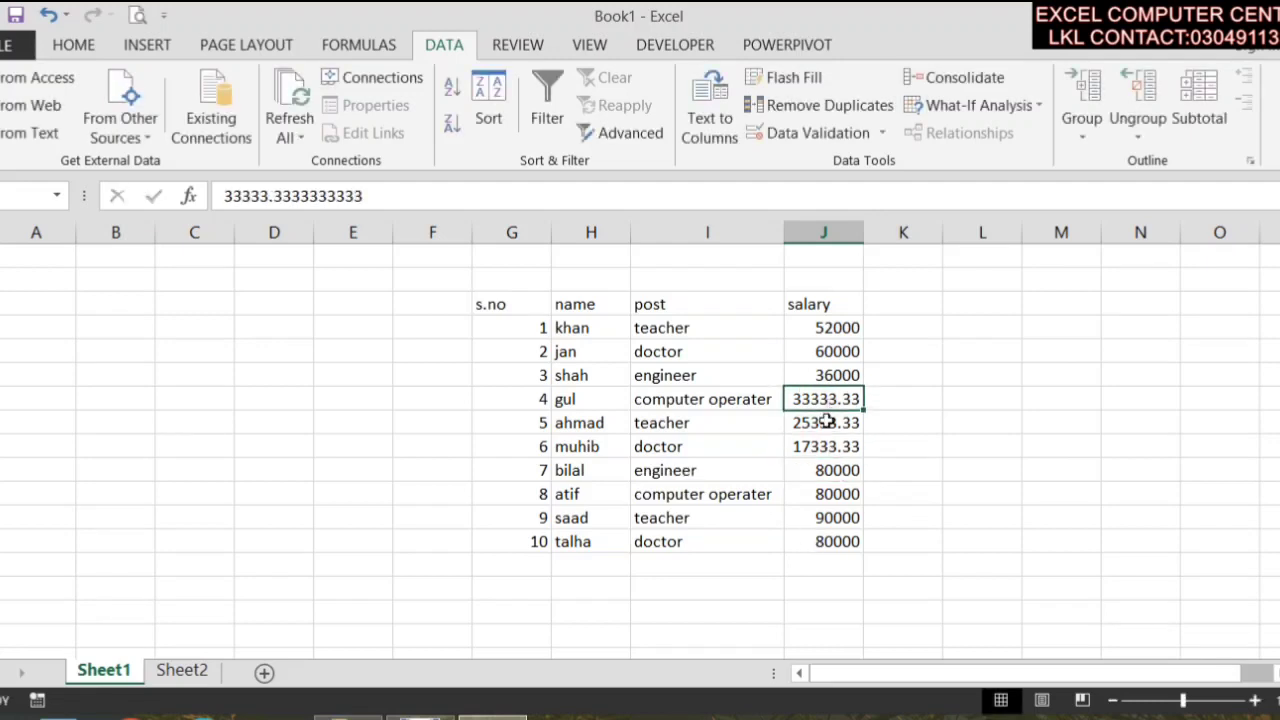
{"action": "type", "text": "90000"}
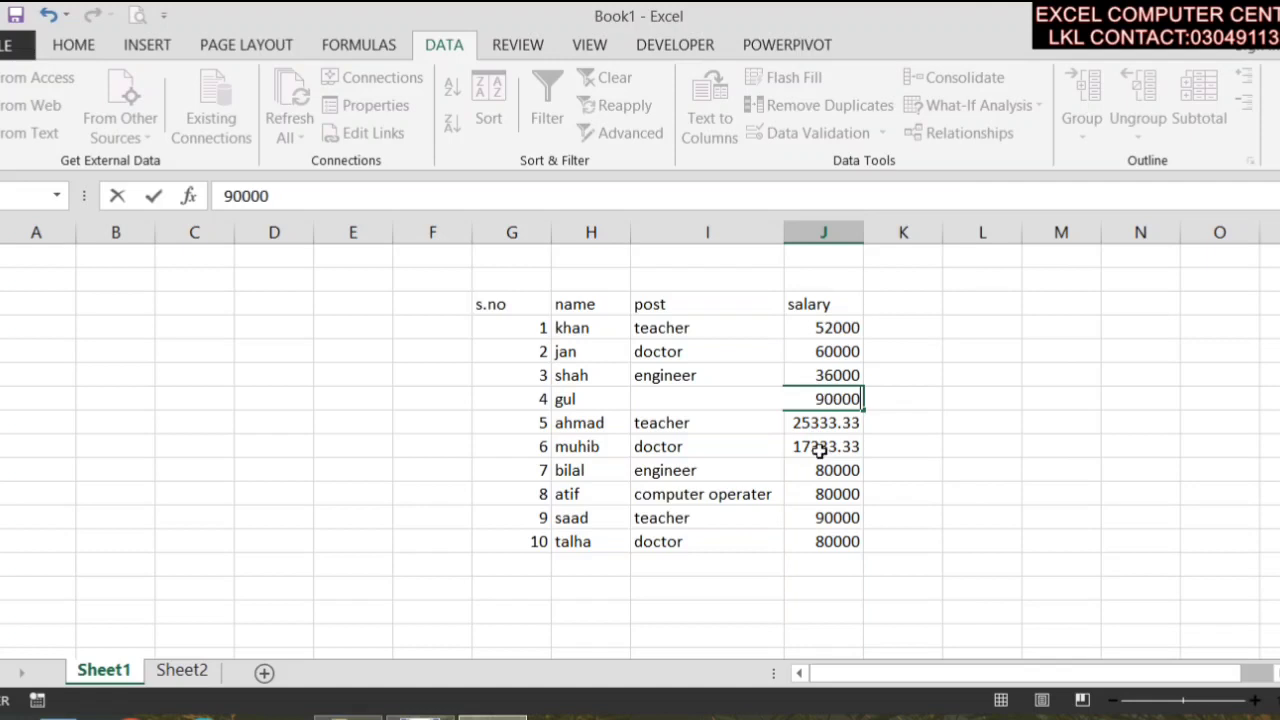
{"action": "left_click", "coordinate": [820, 423]}
{"action": "type", "text": "60000"}
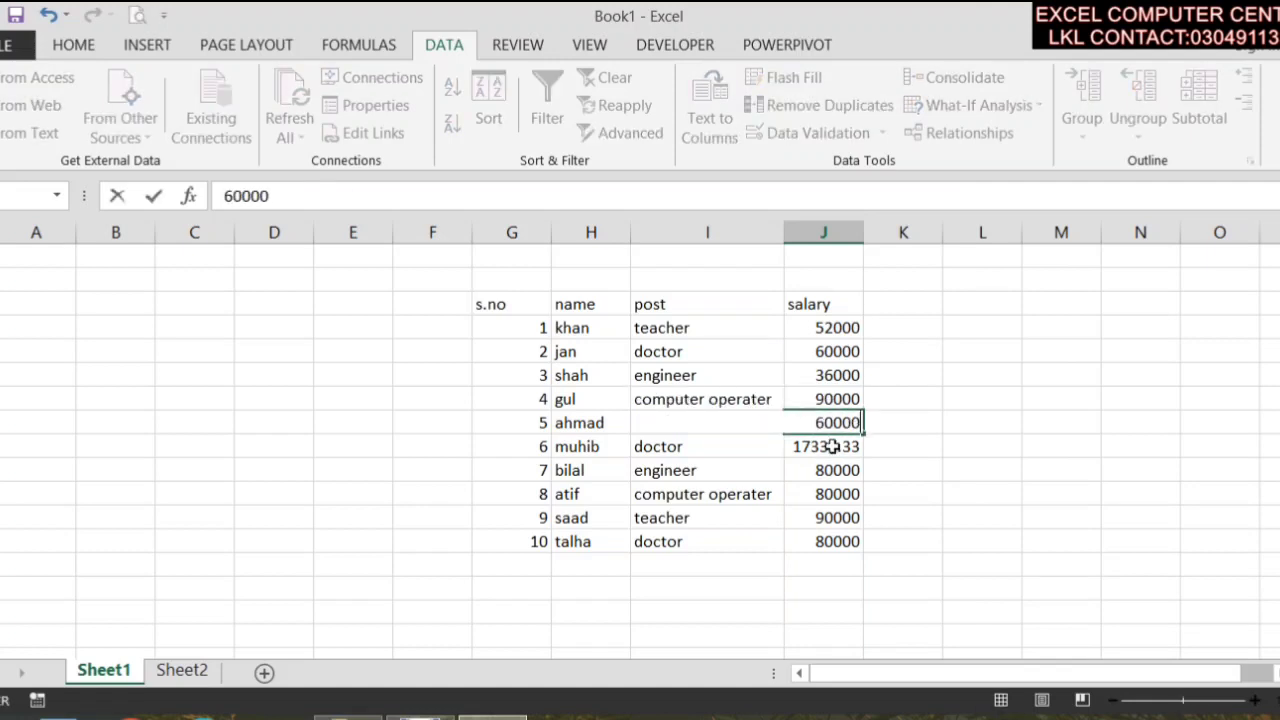
{"action": "left_click", "coordinate": [832, 446]}
{"action": "type", "text": "8"}
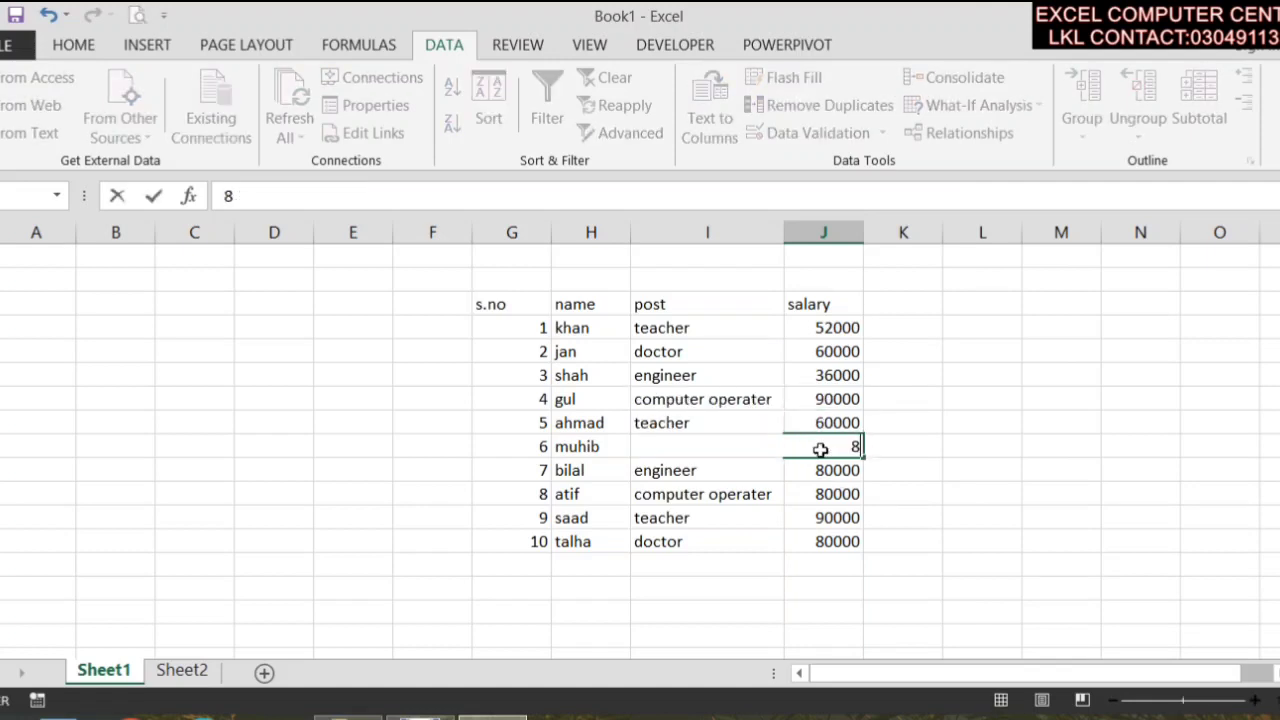
{"action": "type", "text": "9000"}
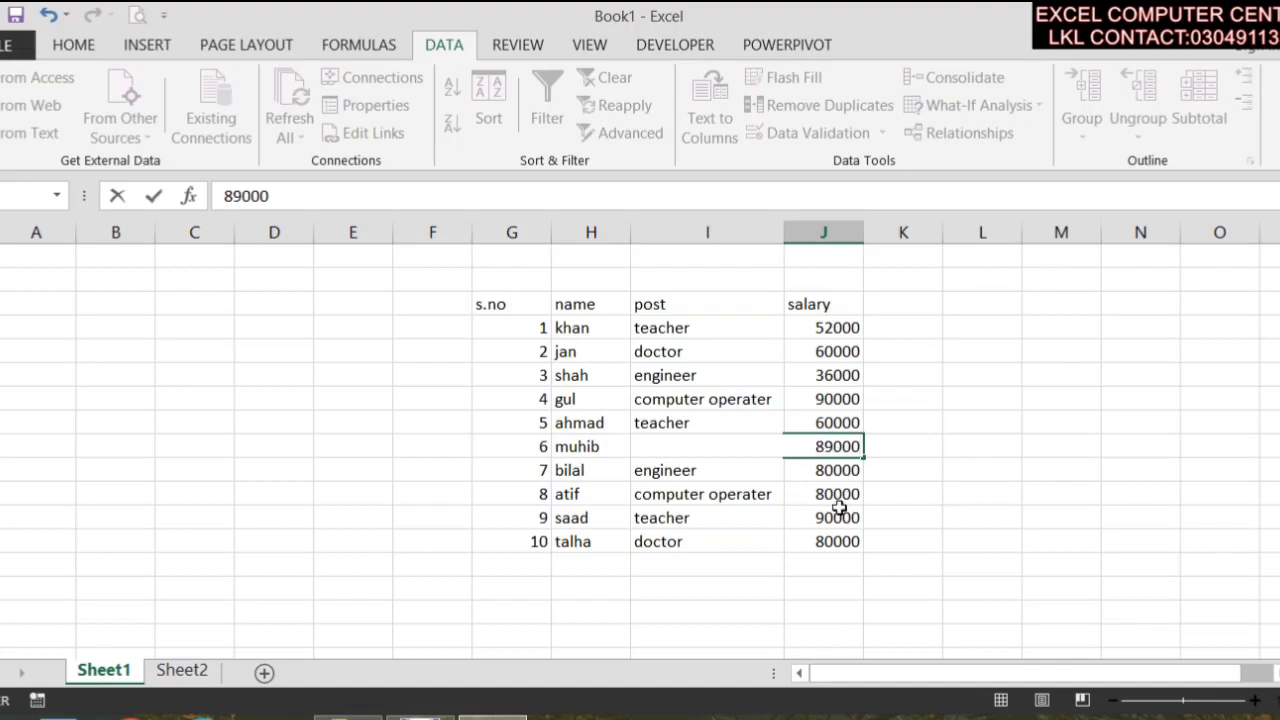
- Confirm muhib's 89000 salary, then give G3:J13 All Borders and a yellow fill
{"action": "left_click", "coordinate": [840, 514]}
{"action": "left_click_drag", "start_coordinate": [480, 306], "coordinate": [838, 532]}
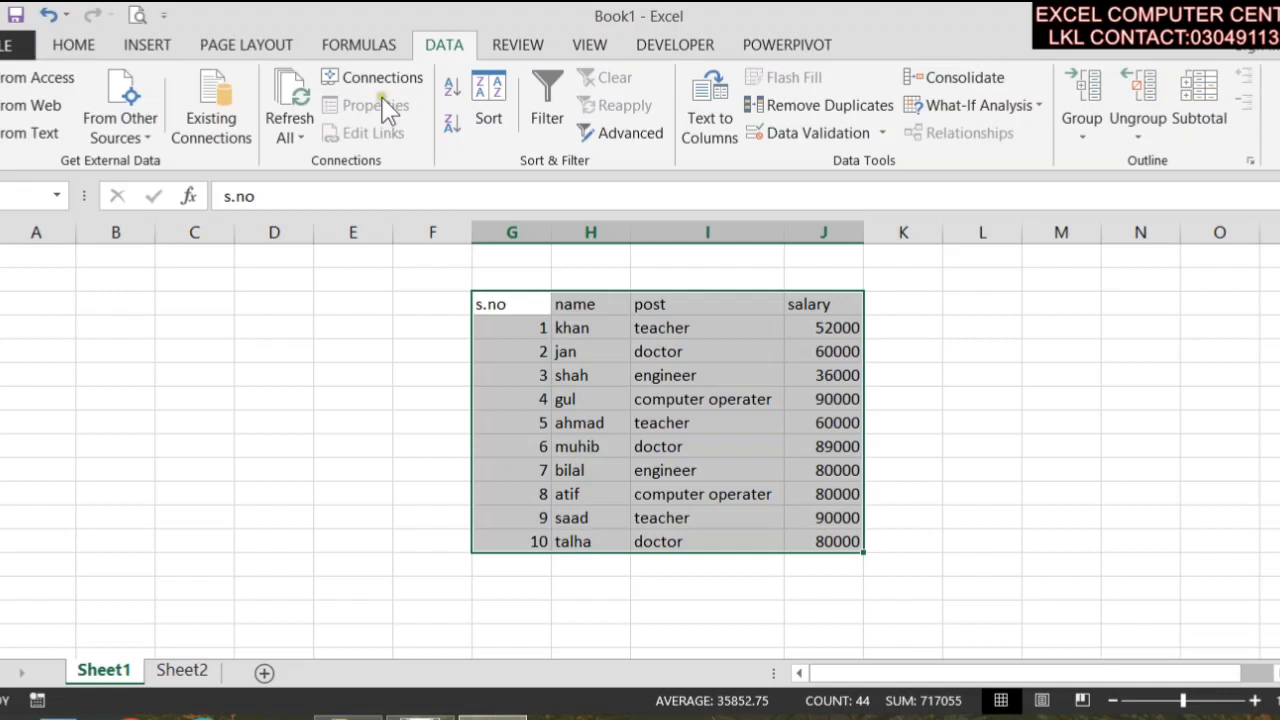
{"action": "left_click", "coordinate": [70, 46]}
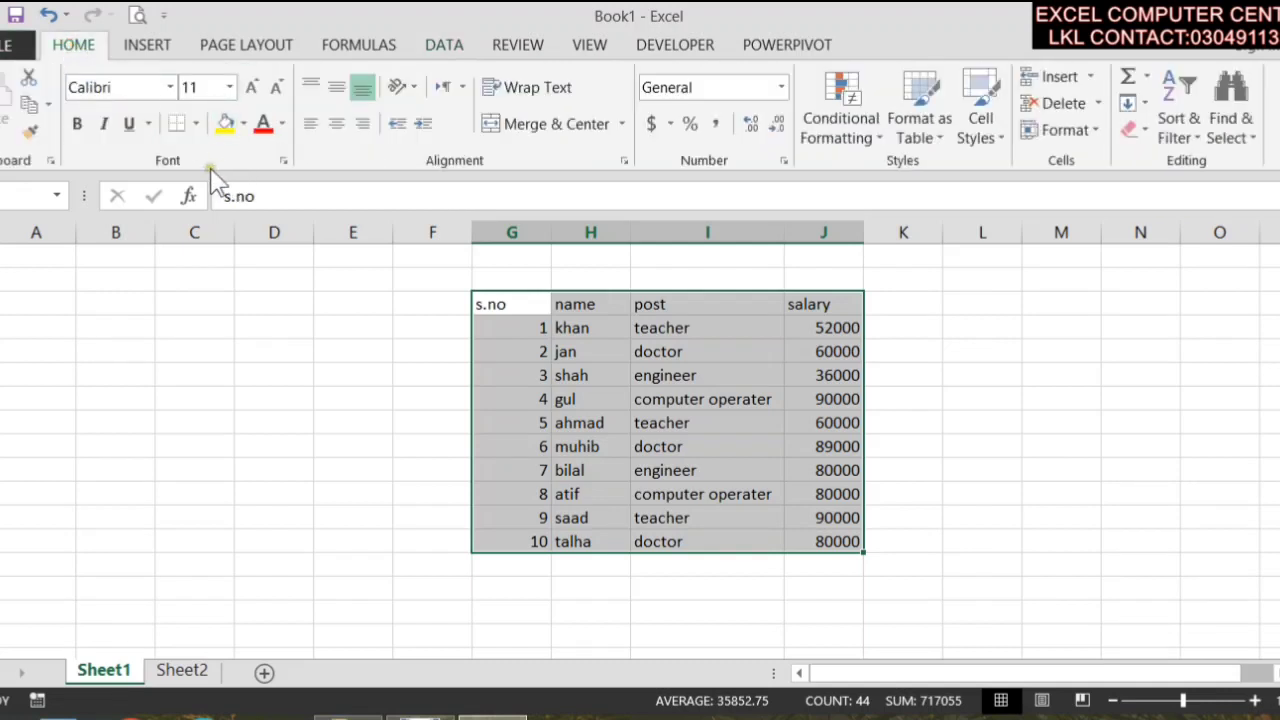
{"action": "left_click", "coordinate": [197, 126]}
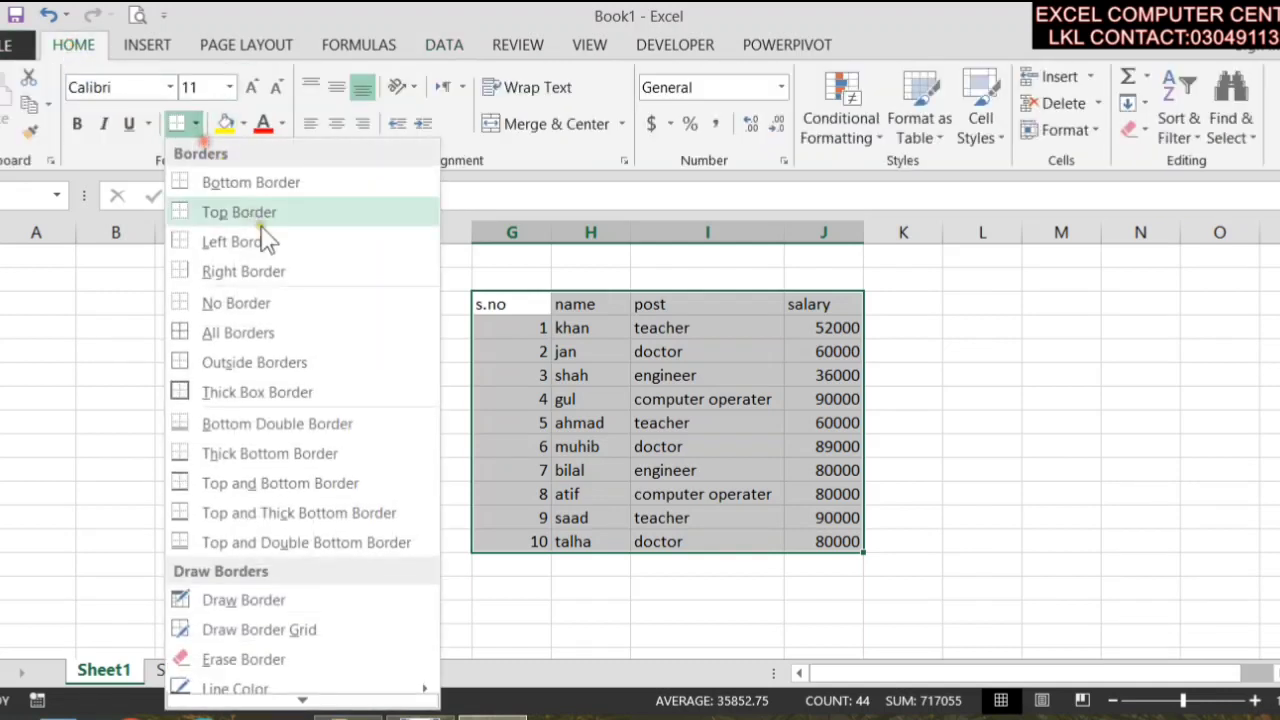
{"action": "left_click", "coordinate": [265, 338]}
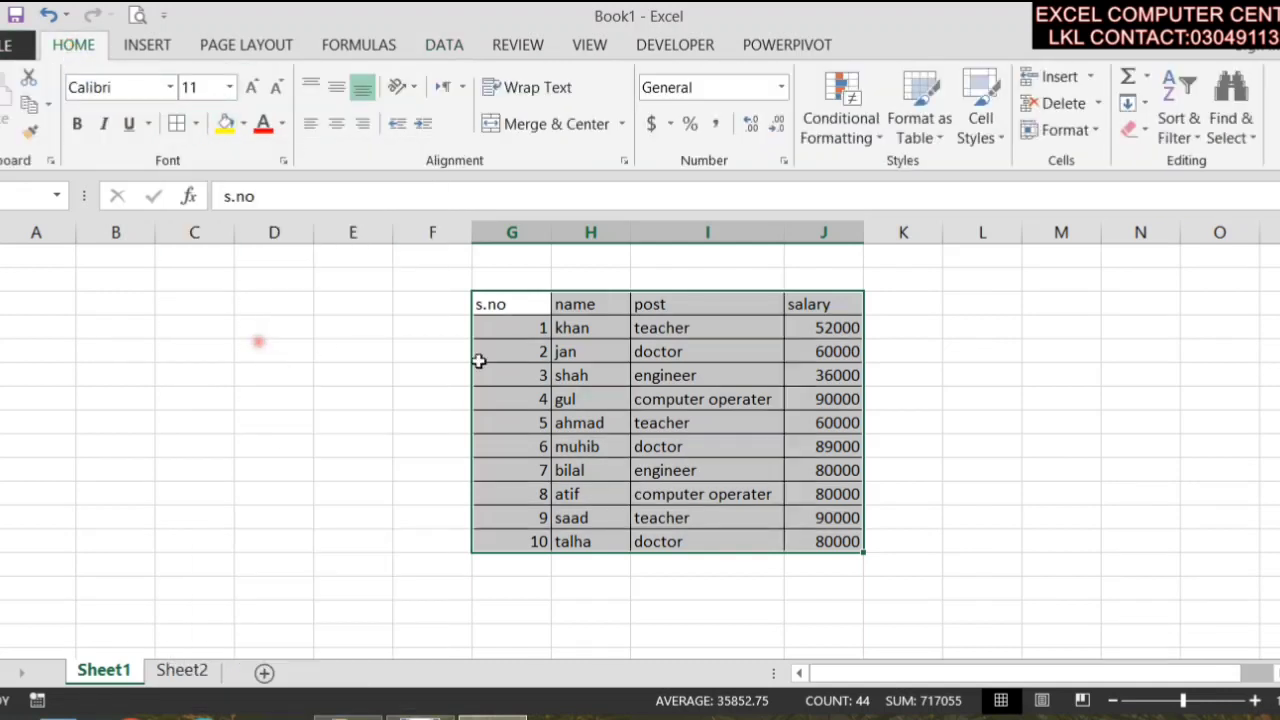
{"action": "left_click", "coordinate": [226, 124]}
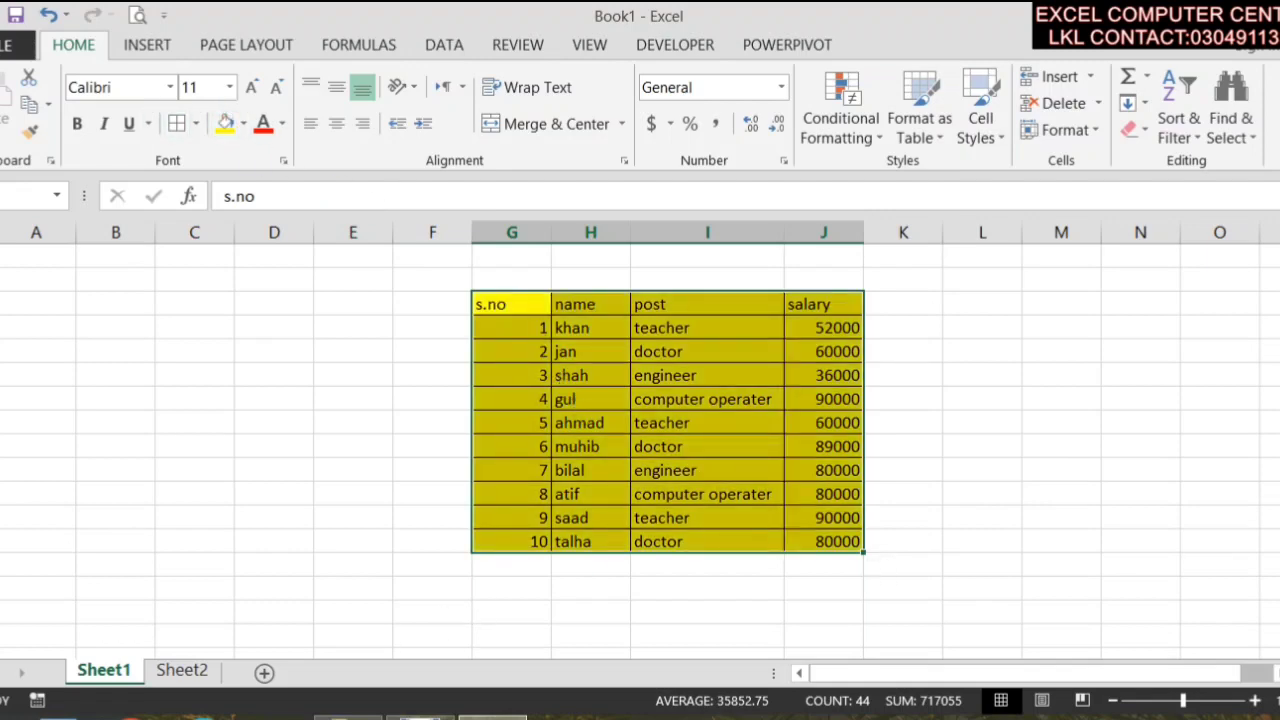
- Add two new worksheets and rename the salary table's sheet to jan
{"action": "left_click", "coordinate": [264, 673]}
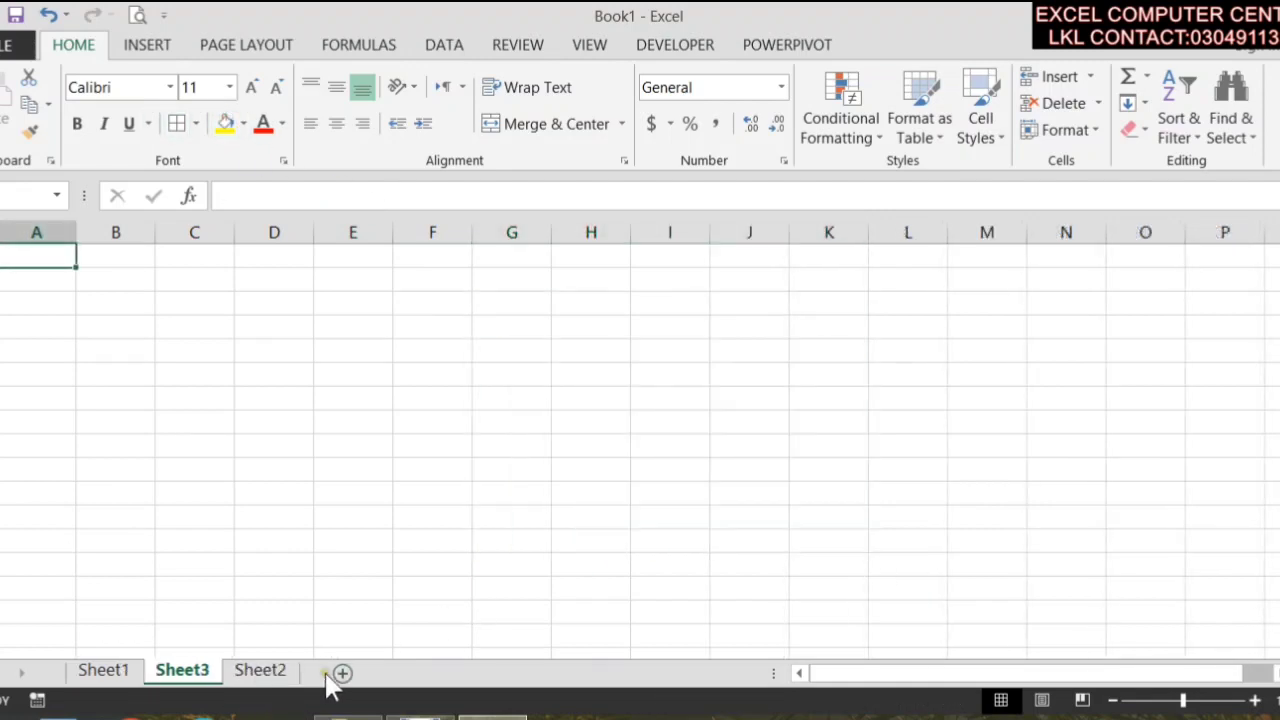
{"action": "left_click", "coordinate": [338, 675]}
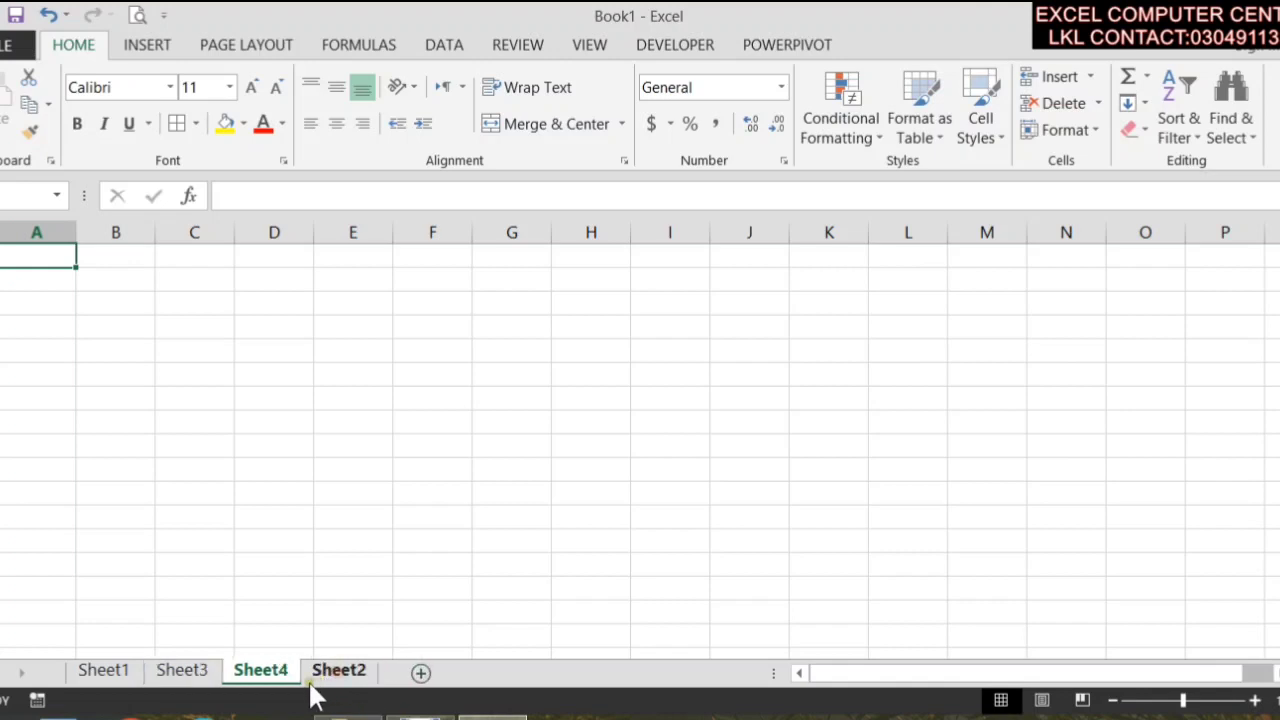
{"action": "left_click", "coordinate": [198, 670]}
{"action": "left_click", "coordinate": [122, 670]}
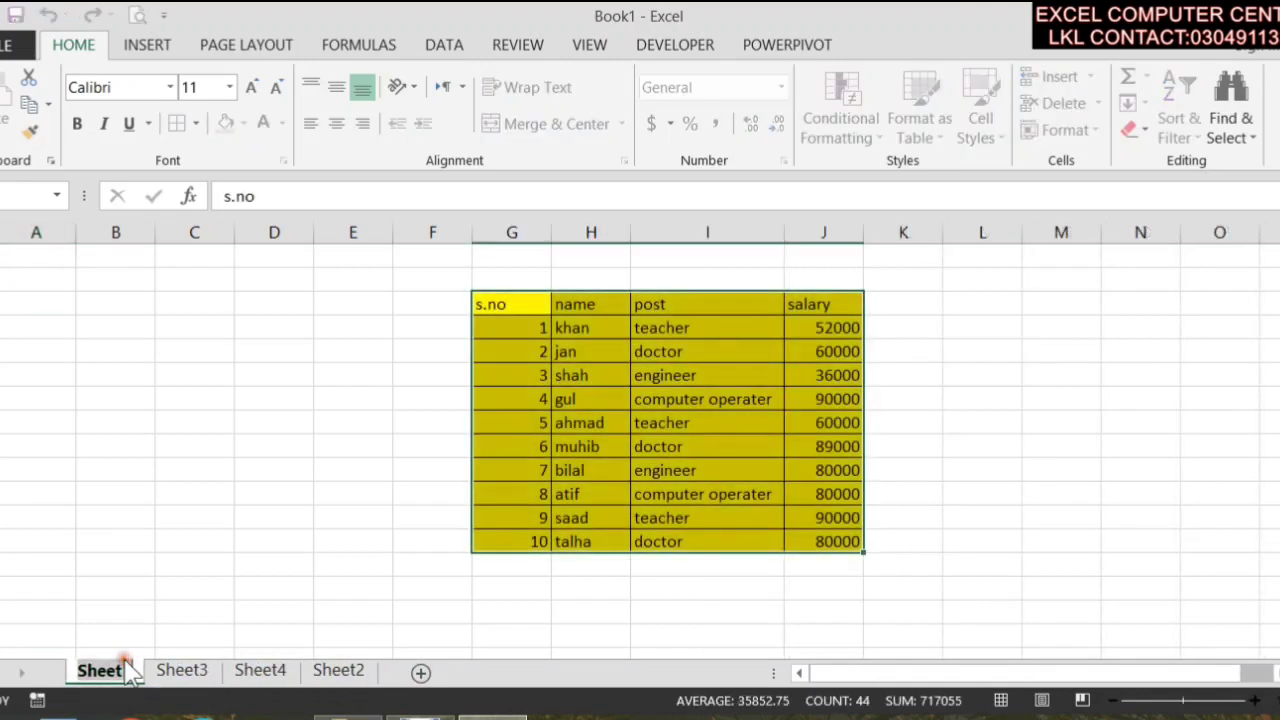
{"action": "key", "text": "alt+h"}
{"action": "type", "text": "orjan"}
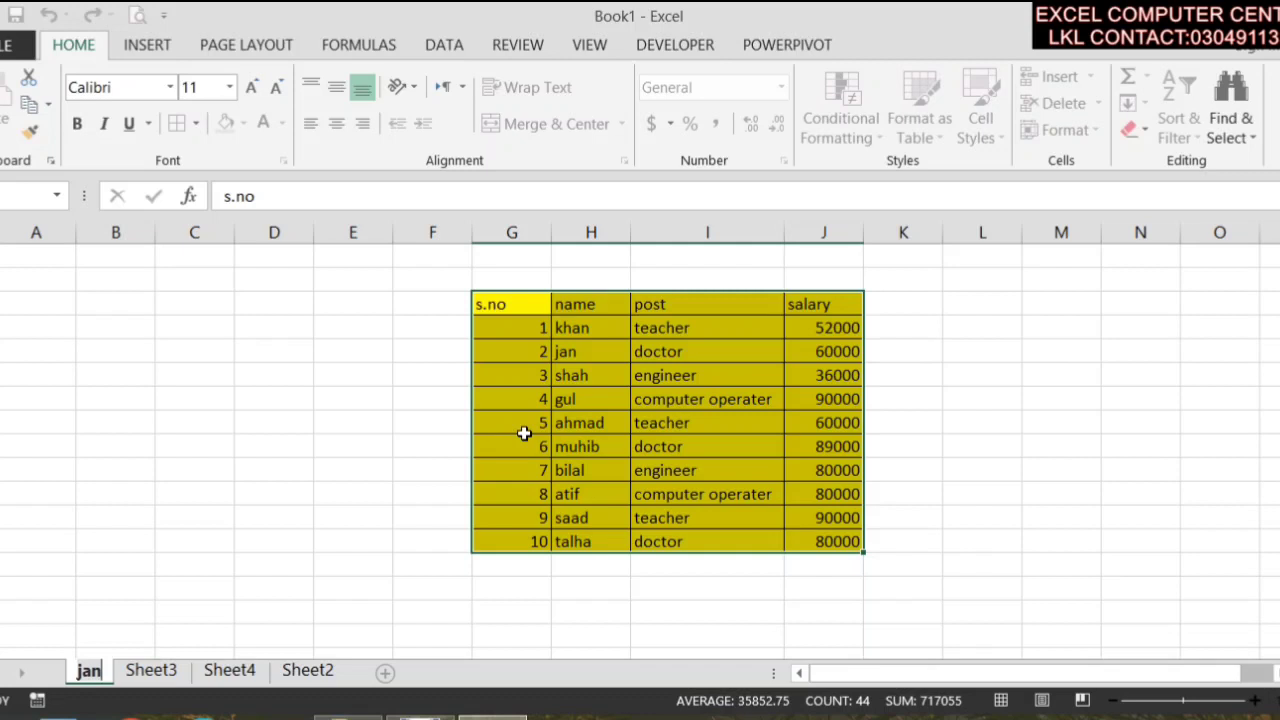
{"action": "key", "text": "Return"}
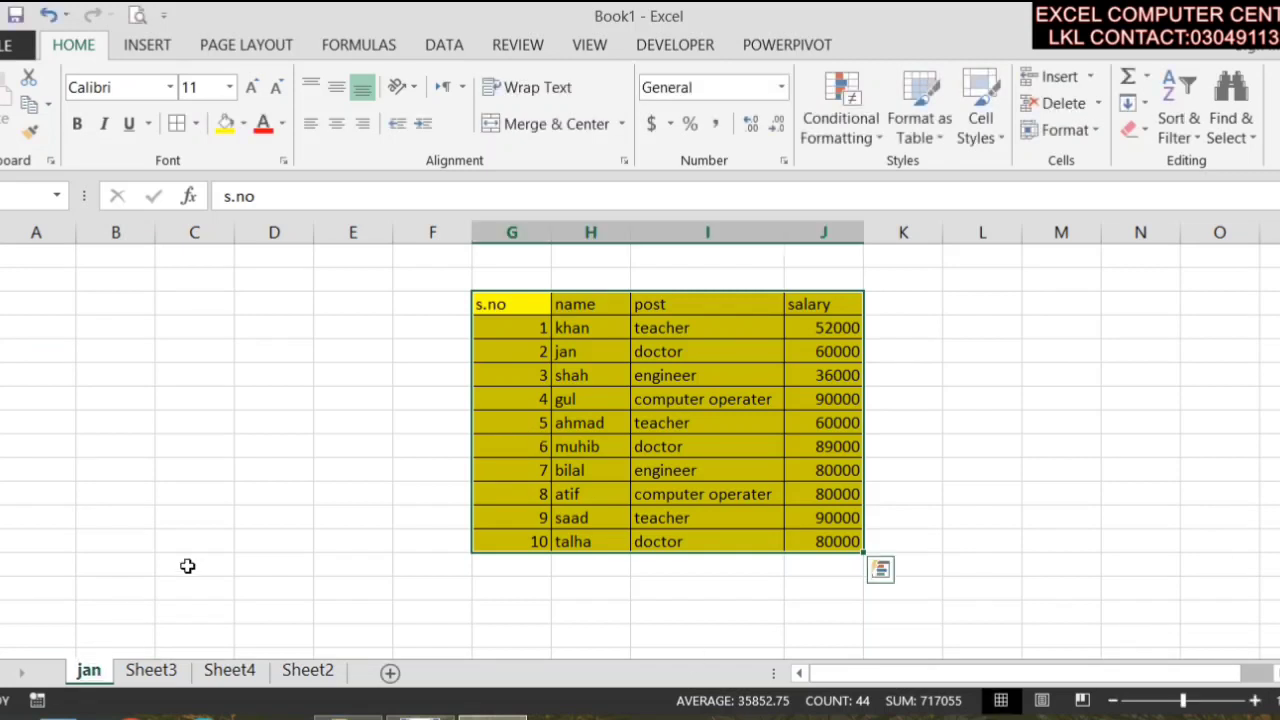
- Rename Sheet3 to feb and Sheet4 to march
{"action": "left_click", "coordinate": [170, 671]}
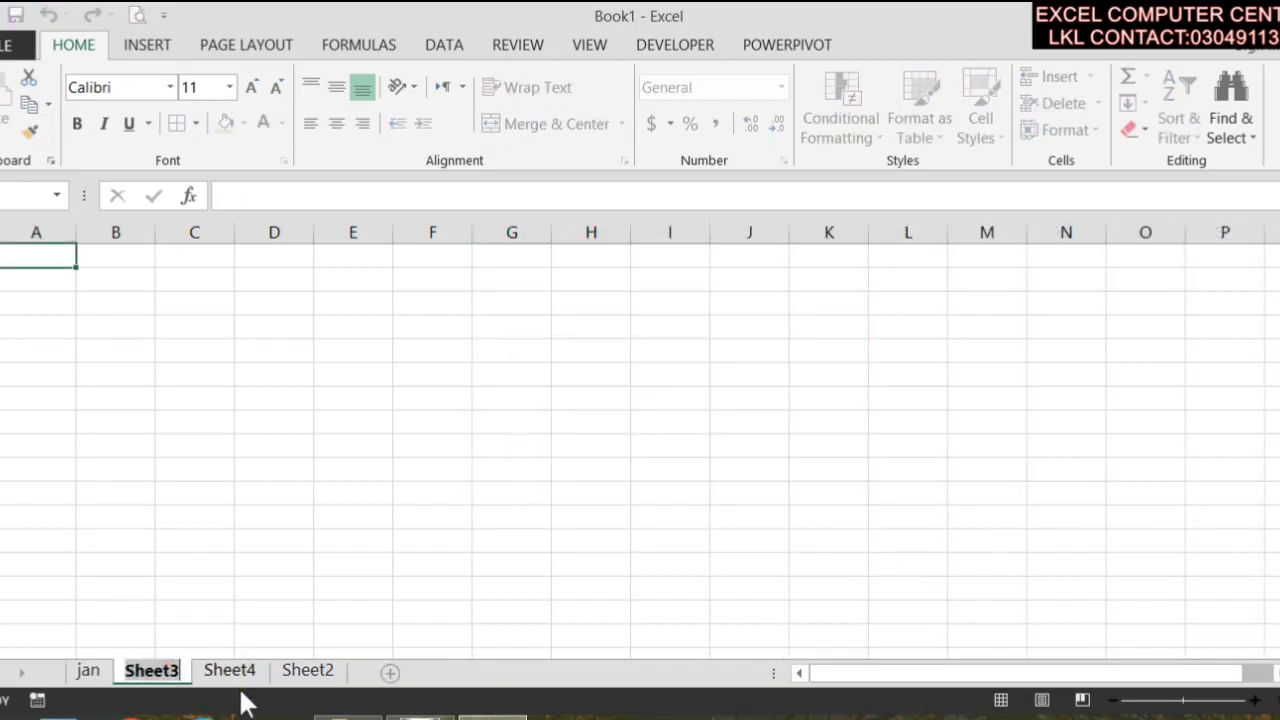
{"action": "type", "text": "feb"}
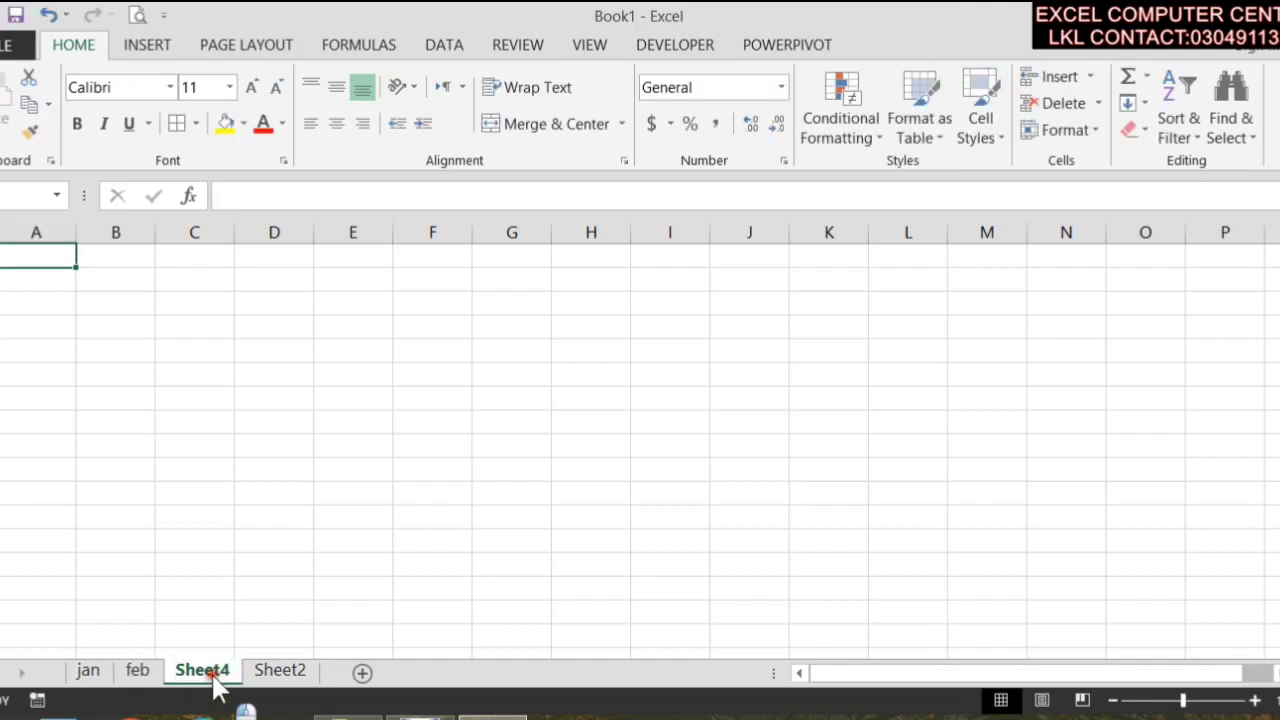
{"action": "double_click", "coordinate": [213, 674]}
{"action": "type", "text": "ma"}
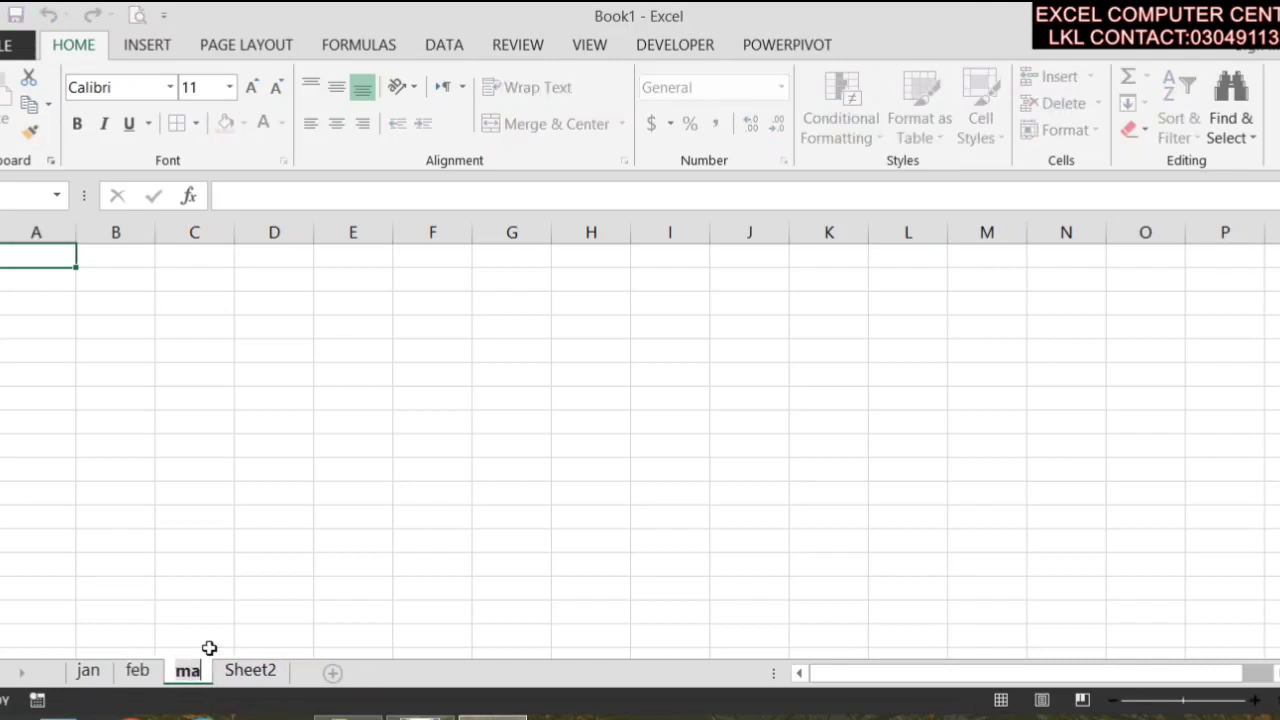
{"action": "type", "text": "rcu"}
{"action": "key", "text": "BackSpace"}
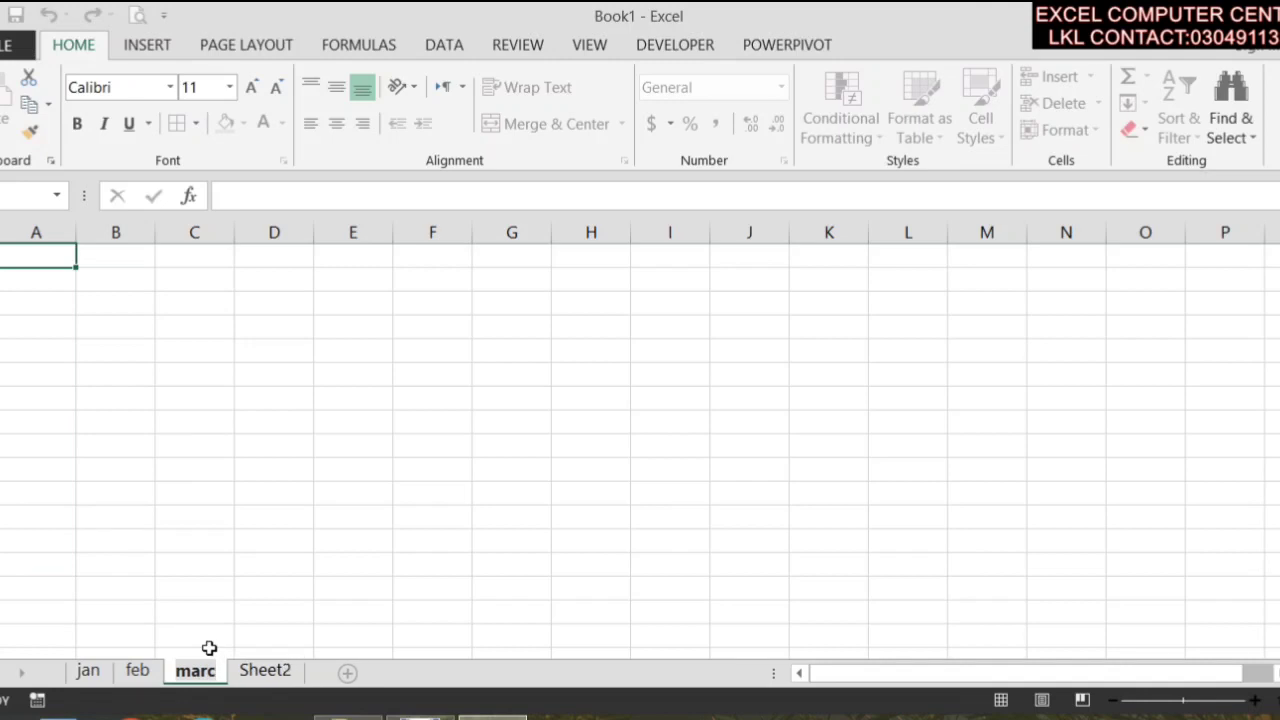
{"action": "type", "text": "h"}
{"action": "key", "text": "Return"}
- Rename Sheet2 to total
{"action": "left_click", "coordinate": [275, 672]}
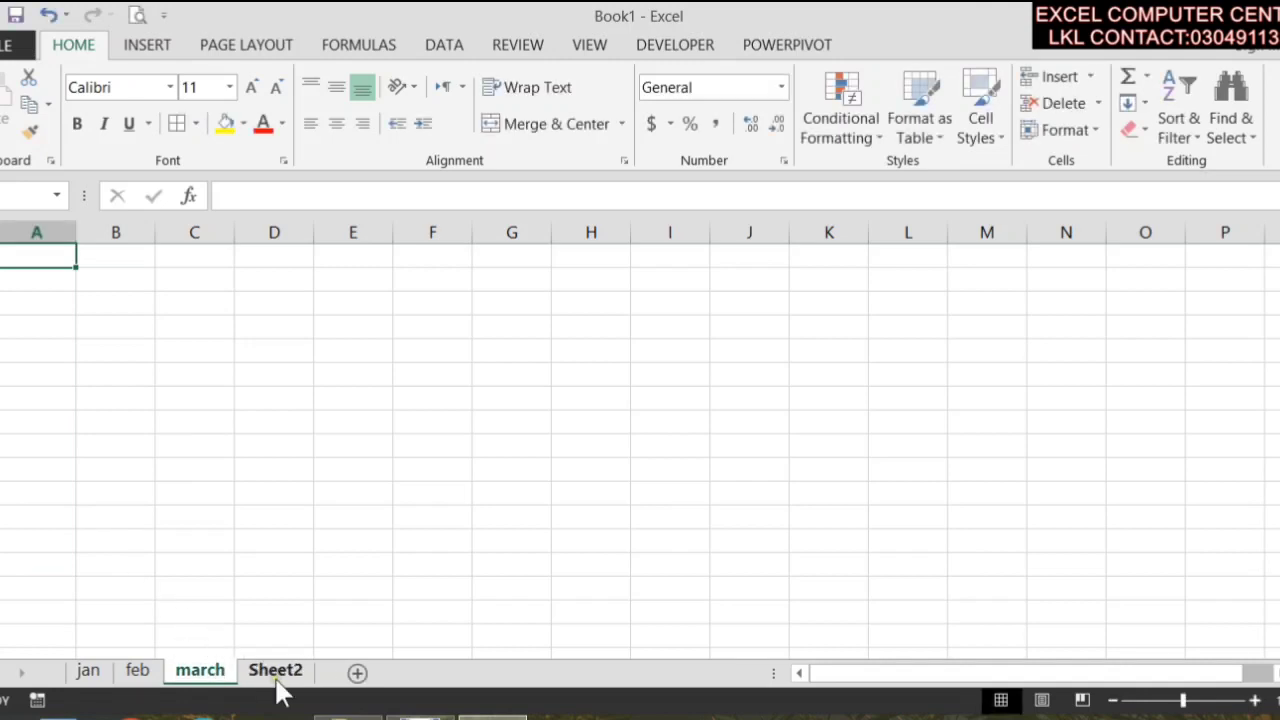
{"action": "double_click", "coordinate": [276, 672]}
{"action": "key", "text": "BackSpace"}
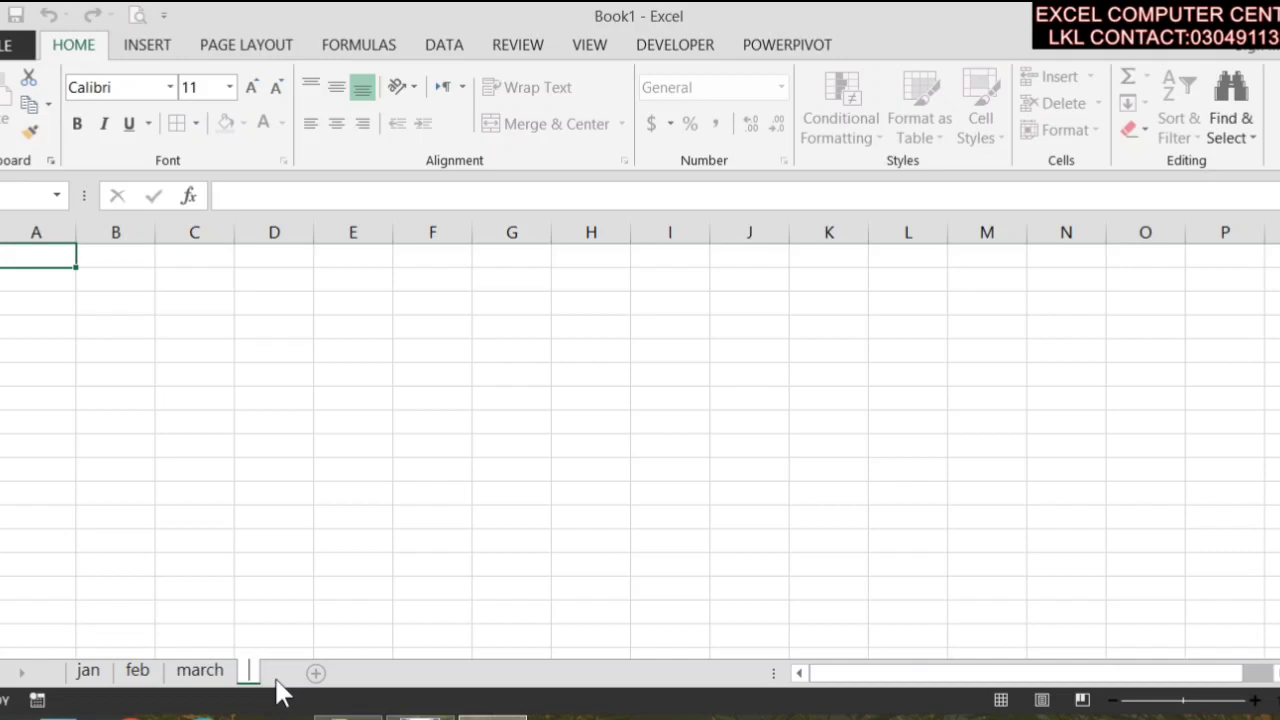
{"action": "type", "text": "total"}
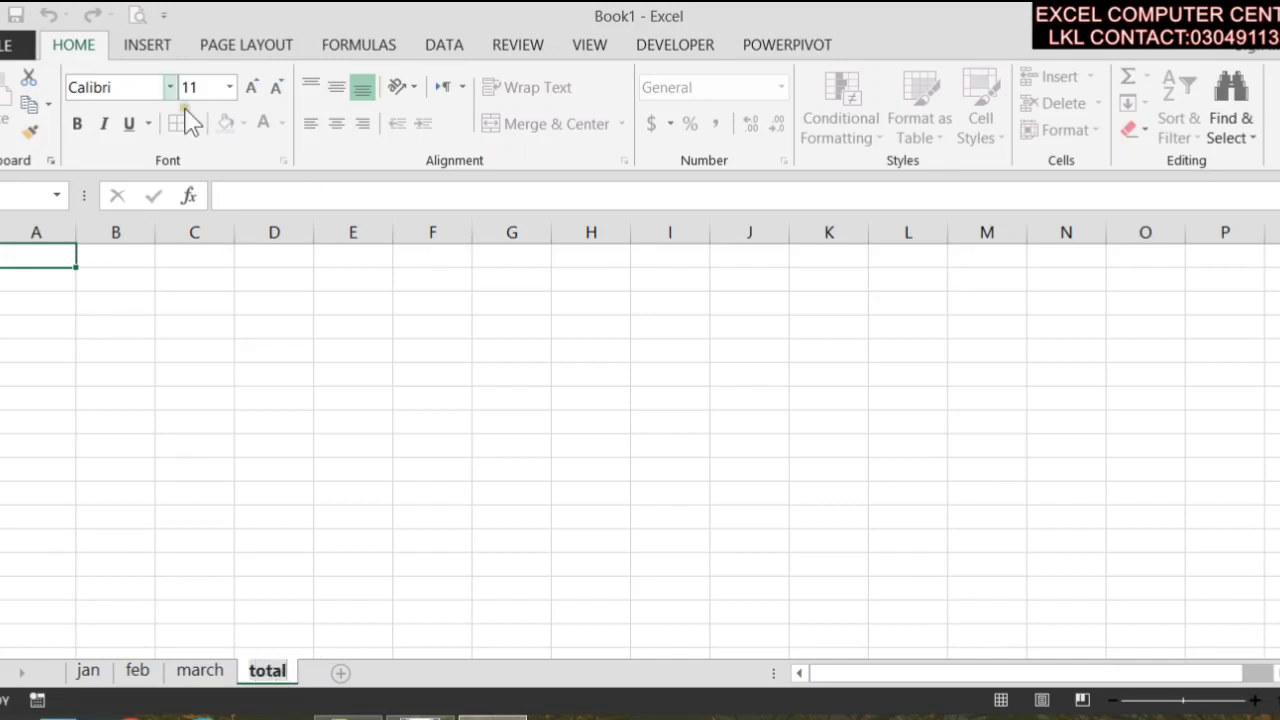
- Copy the jan staff table and paste it at C4 on feb and D5 on march
{"action": "left_click", "coordinate": [84, 672]}
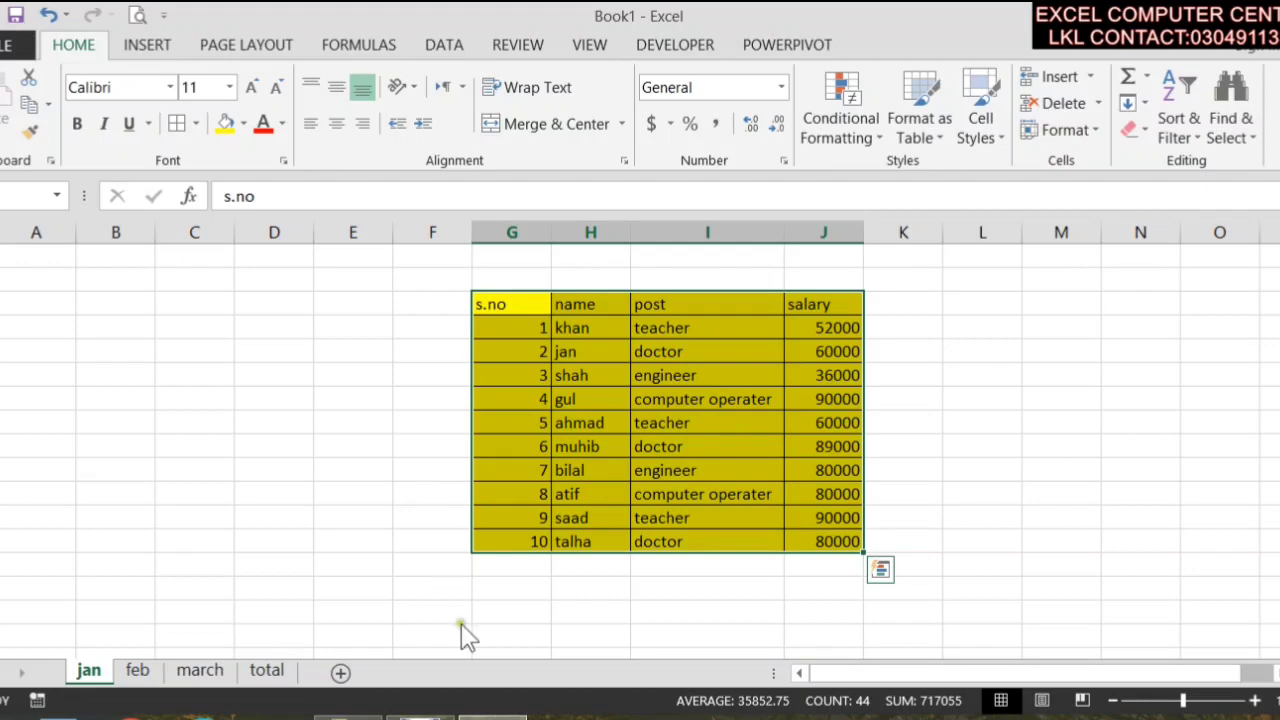
{"action": "key", "text": "ctrl+c"}
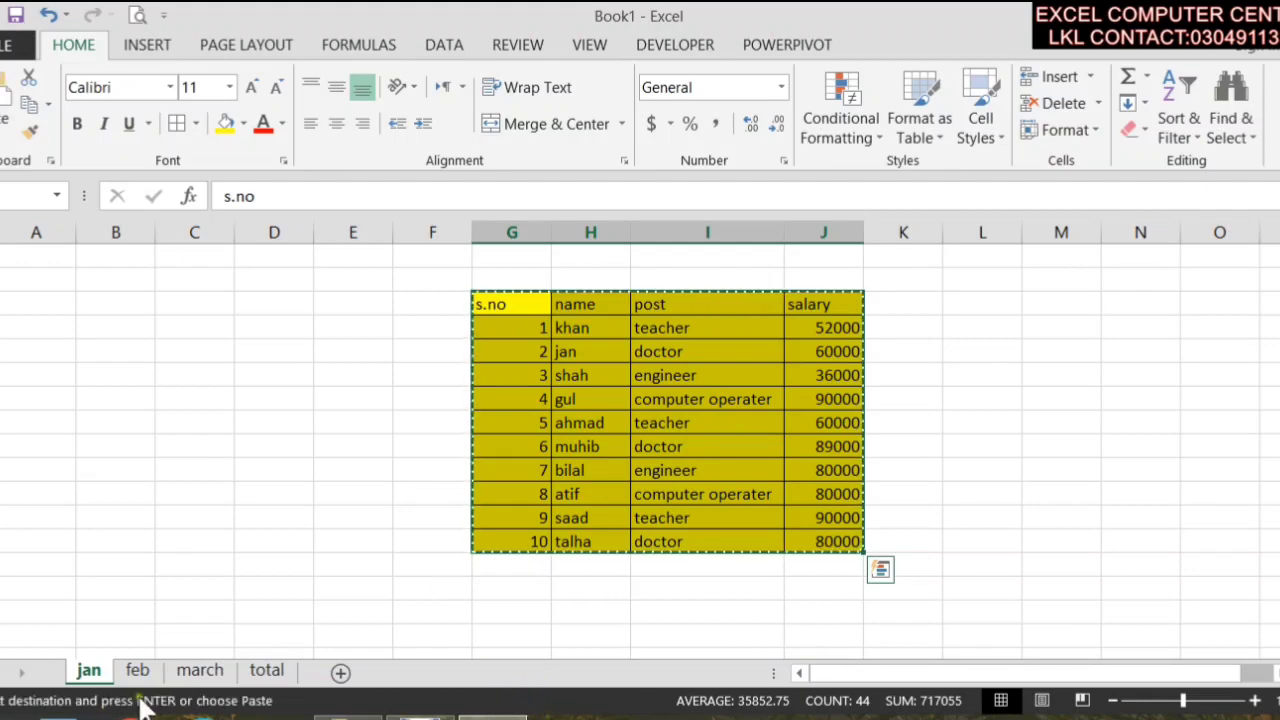
{"action": "left_click", "coordinate": [138, 672]}
{"action": "left_click", "coordinate": [205, 327]}
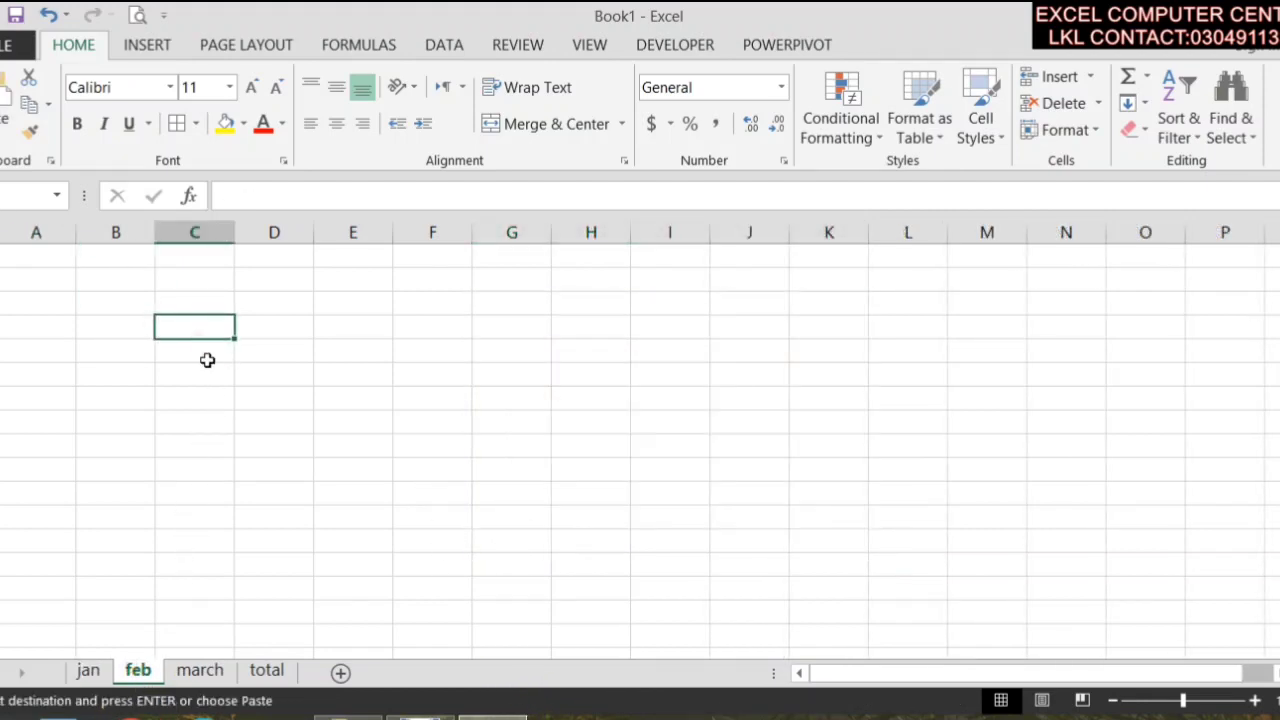
{"action": "key", "text": "ctrl+v"}
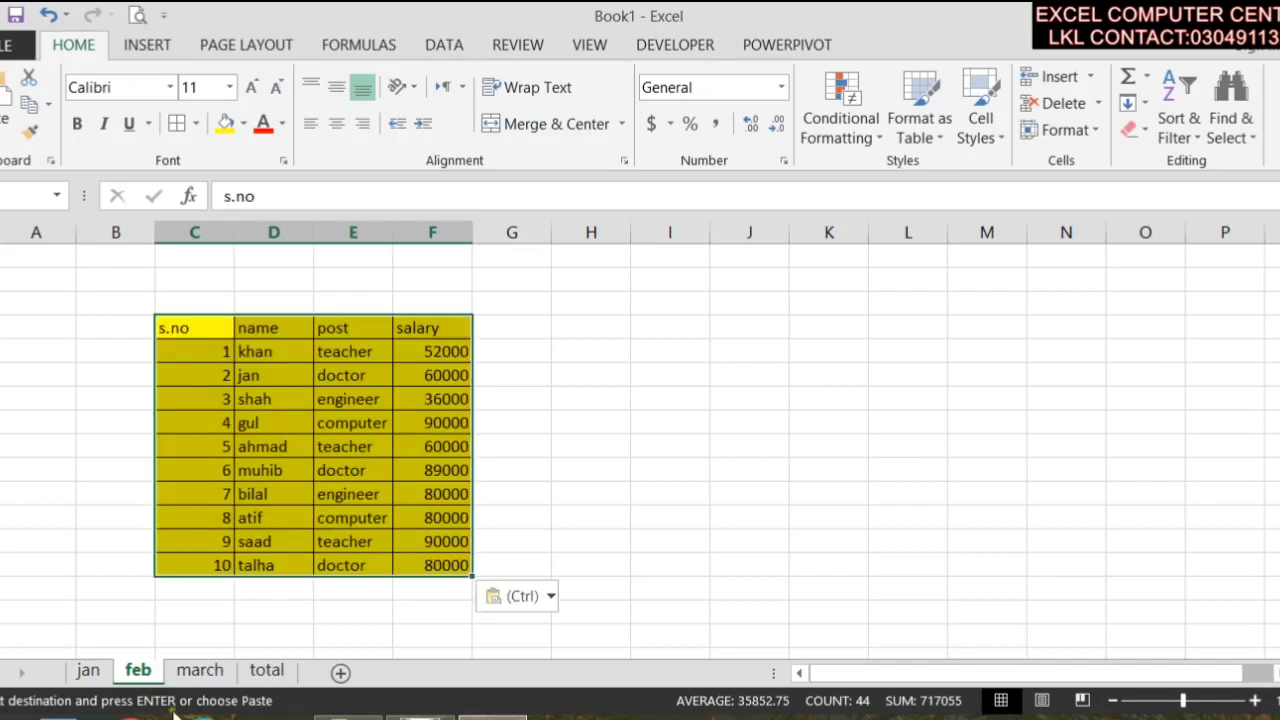
{"action": "left_click", "coordinate": [200, 672]}
{"action": "left_click", "coordinate": [254, 359]}
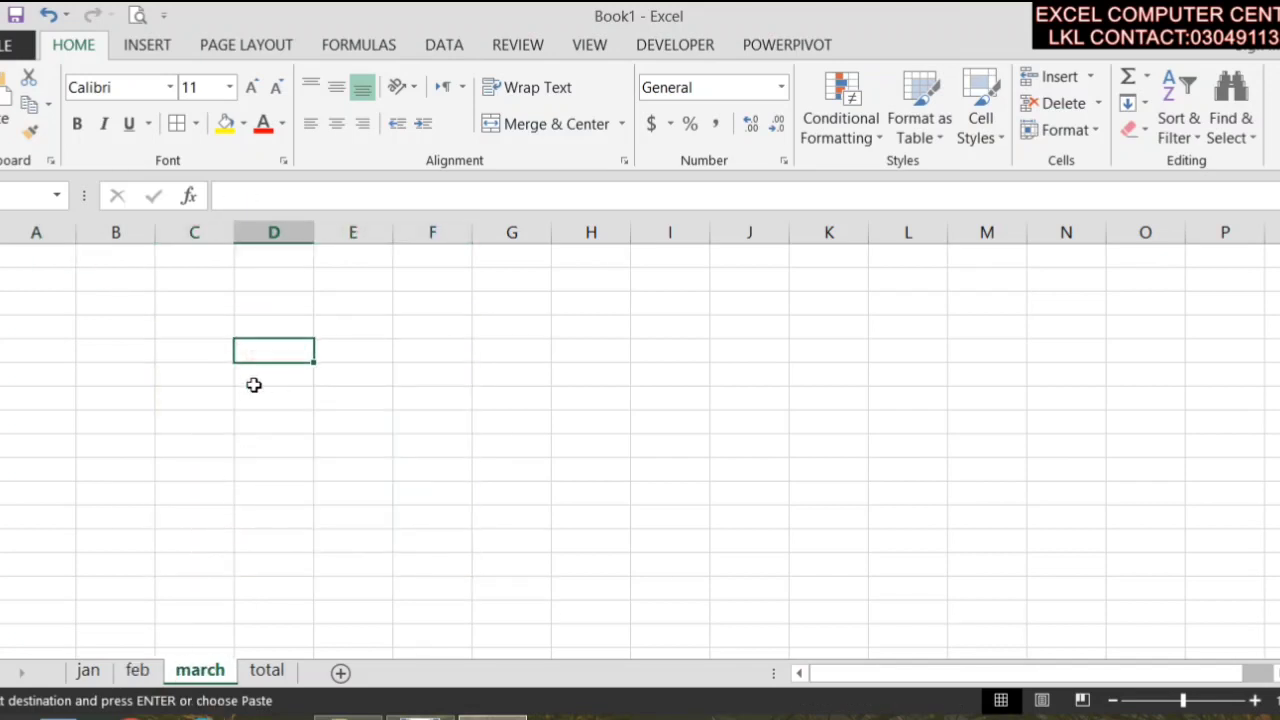
{"action": "key", "text": "ctrl+v"}
- Paste the table at E8 on total and Clear All from the duplicate at A1:D11
{"action": "left_click", "coordinate": [267, 670]}
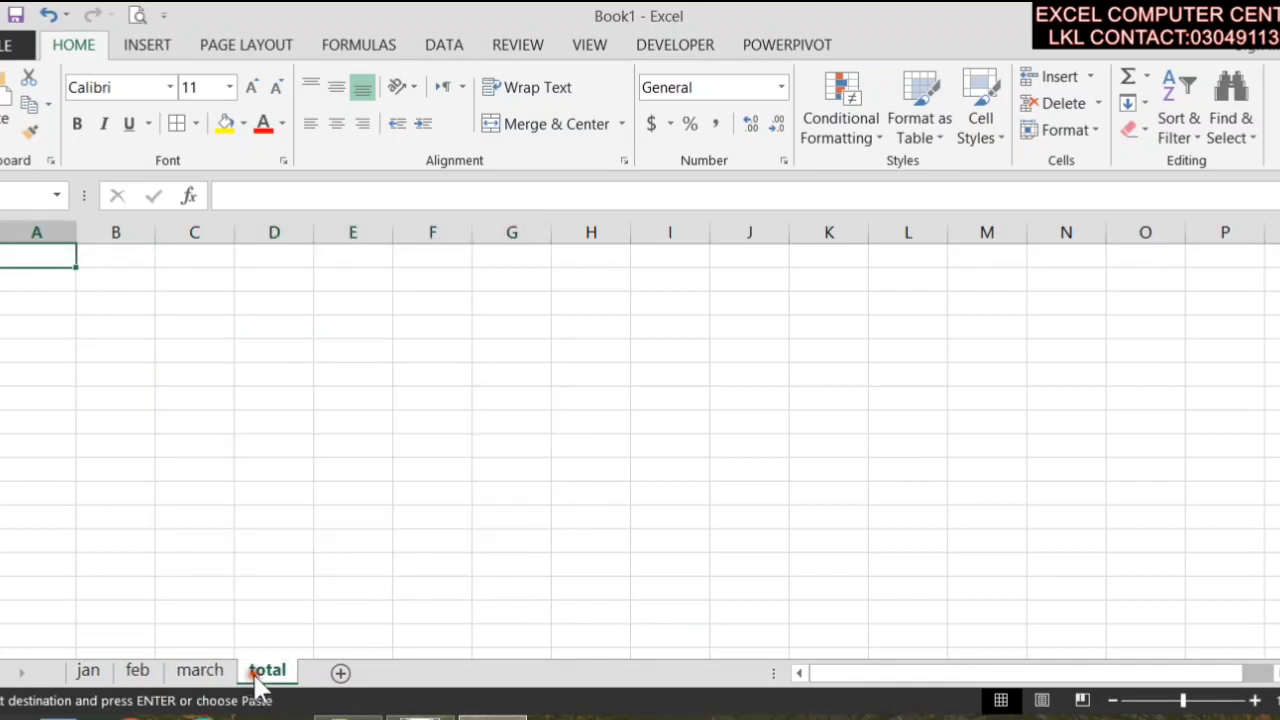
{"action": "left_click", "coordinate": [338, 395]}
{"action": "key", "text": "ctrl+v"}
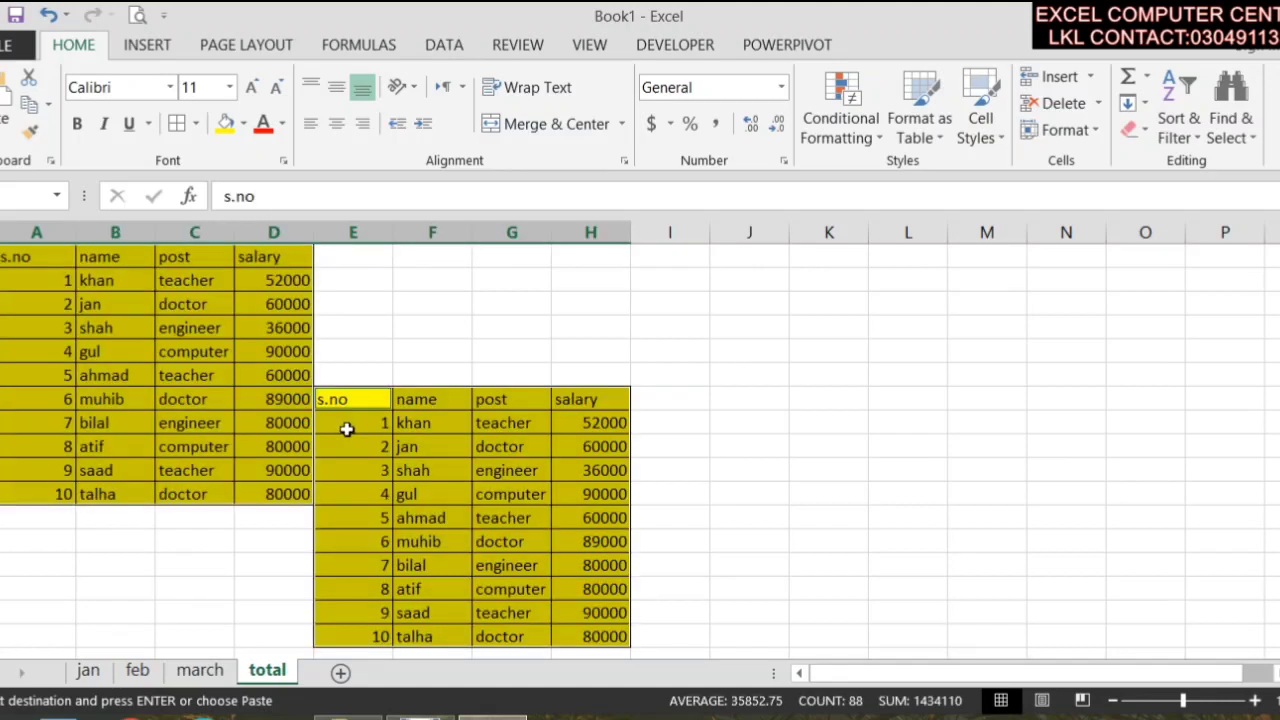
{"action": "mouse_move", "coordinate": [44, 264]}
{"action": "left_mouse_down"}
{"action": "mouse_move", "coordinate": [220, 331]}
{"action": "mouse_move", "coordinate": [272, 494]}
{"action": "left_mouse_up"}
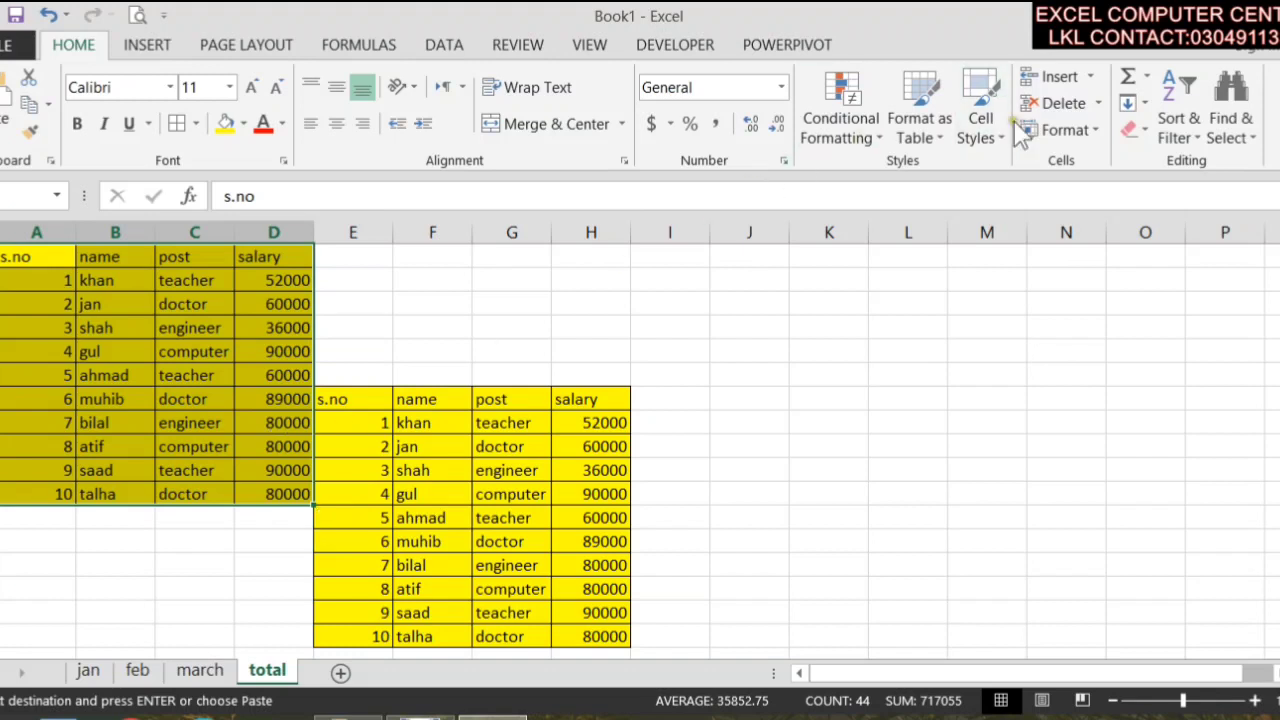
{"action": "left_click", "coordinate": [1140, 129]}
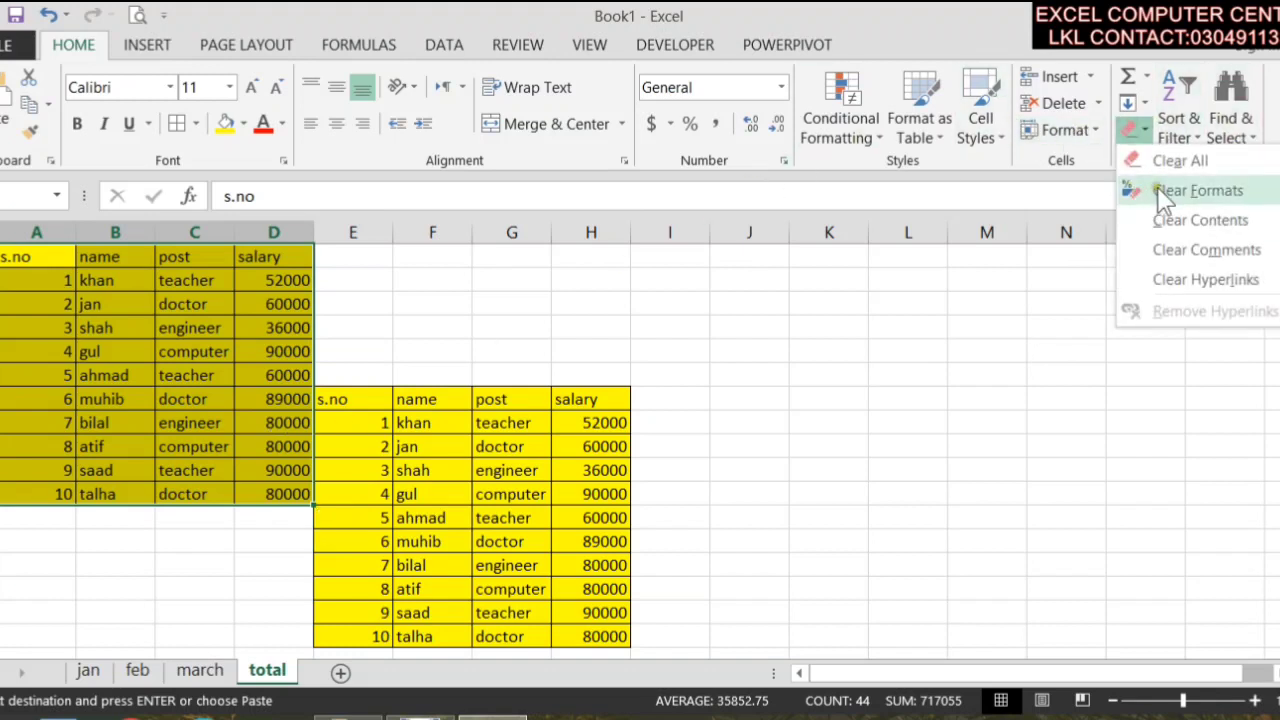
{"action": "left_click", "coordinate": [1168, 161]}
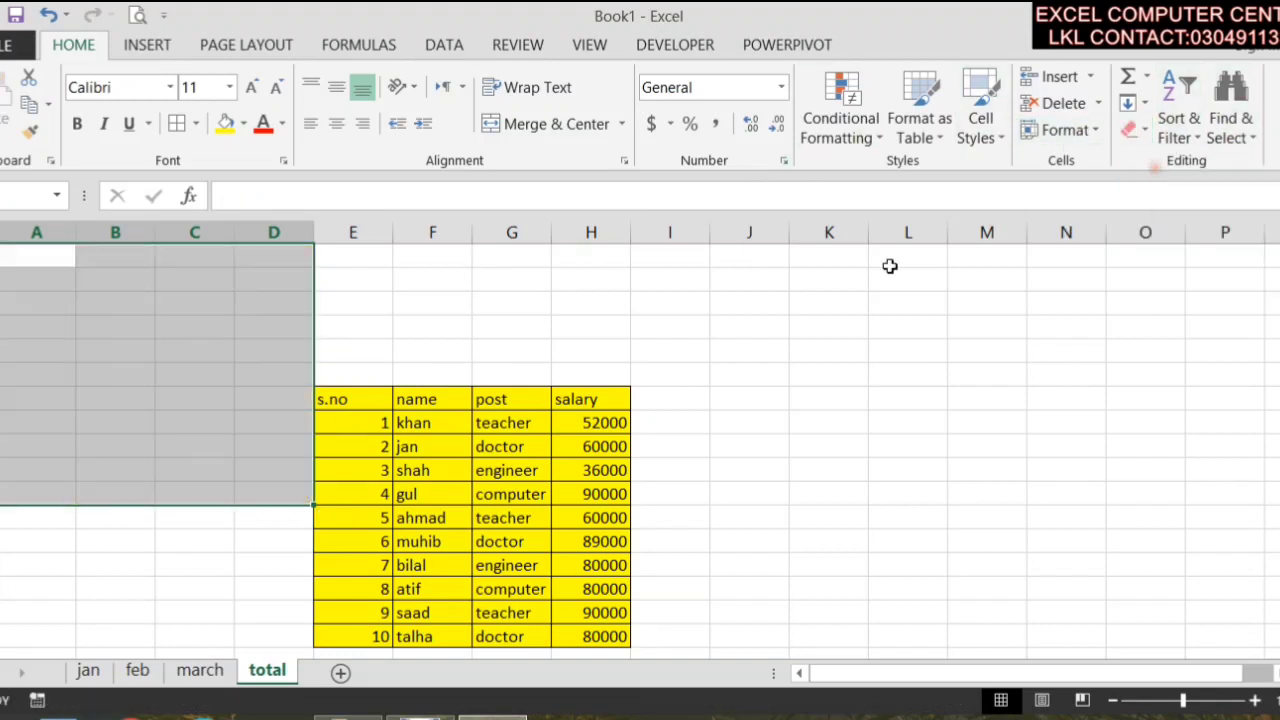
{"action": "left_click", "coordinate": [538, 460]}
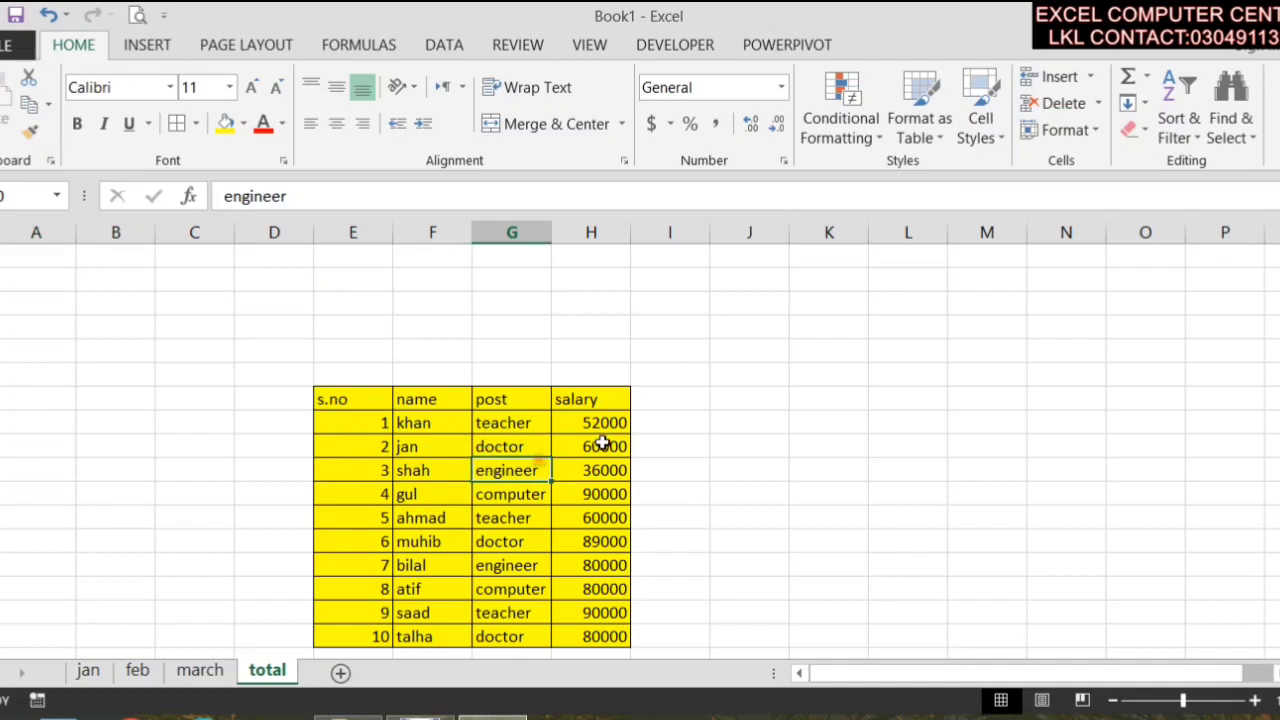
{"action": "left_click", "coordinate": [87, 671]}
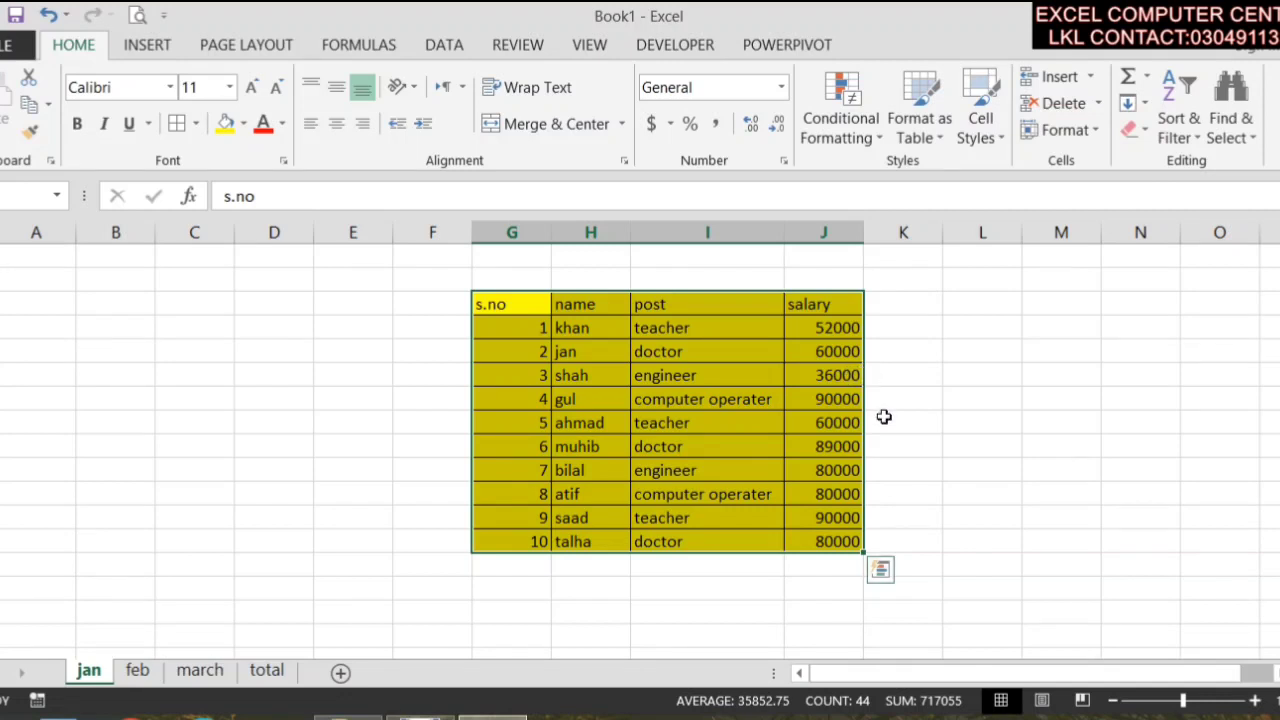
- Clear Contents of the salary figures on total and widen the post column
{"action": "left_click", "coordinate": [267, 671]}
{"action": "left_click_drag", "start_coordinate": [582, 423], "coordinate": [590, 636]}
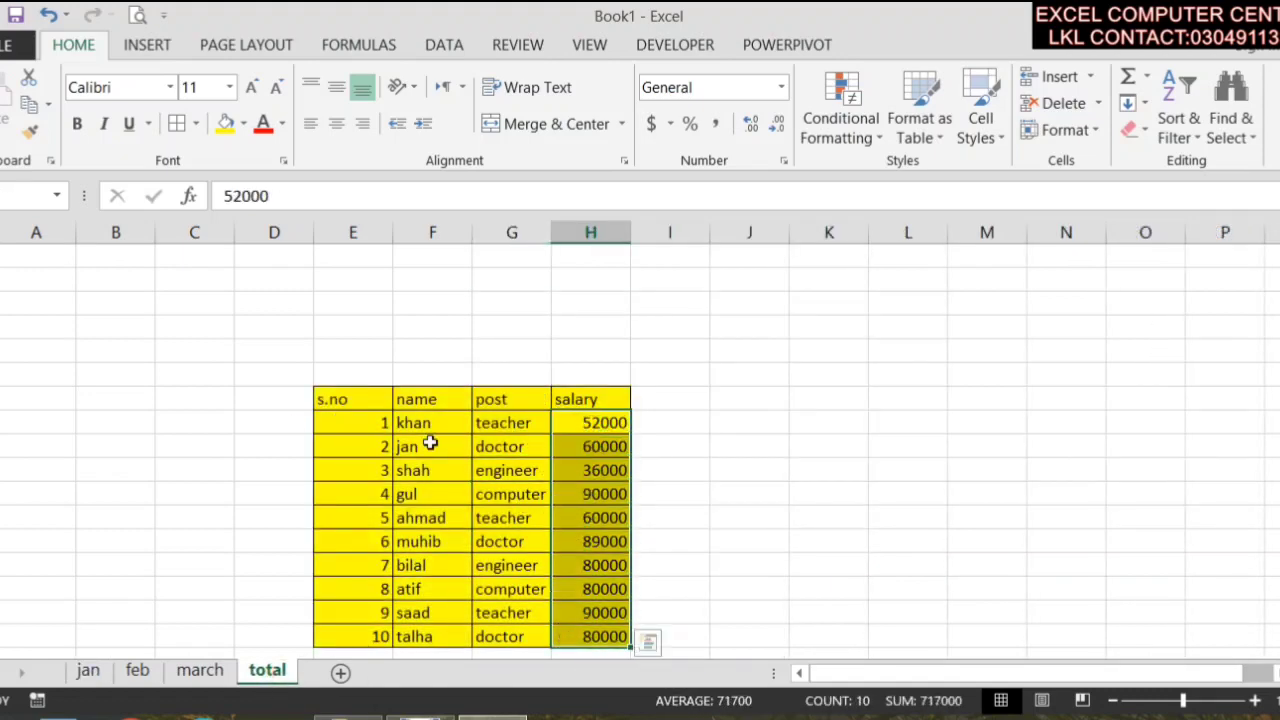
{"action": "left_click", "coordinate": [1137, 129]}
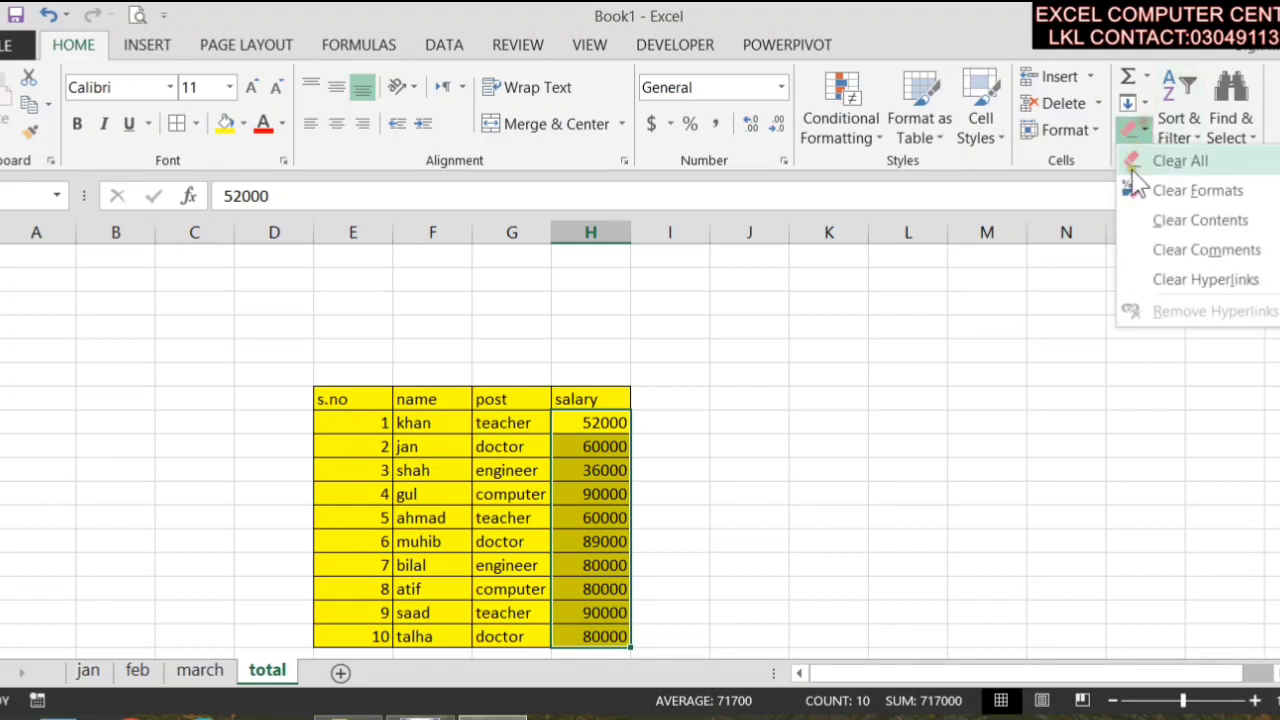
{"action": "left_click", "coordinate": [1165, 212]}
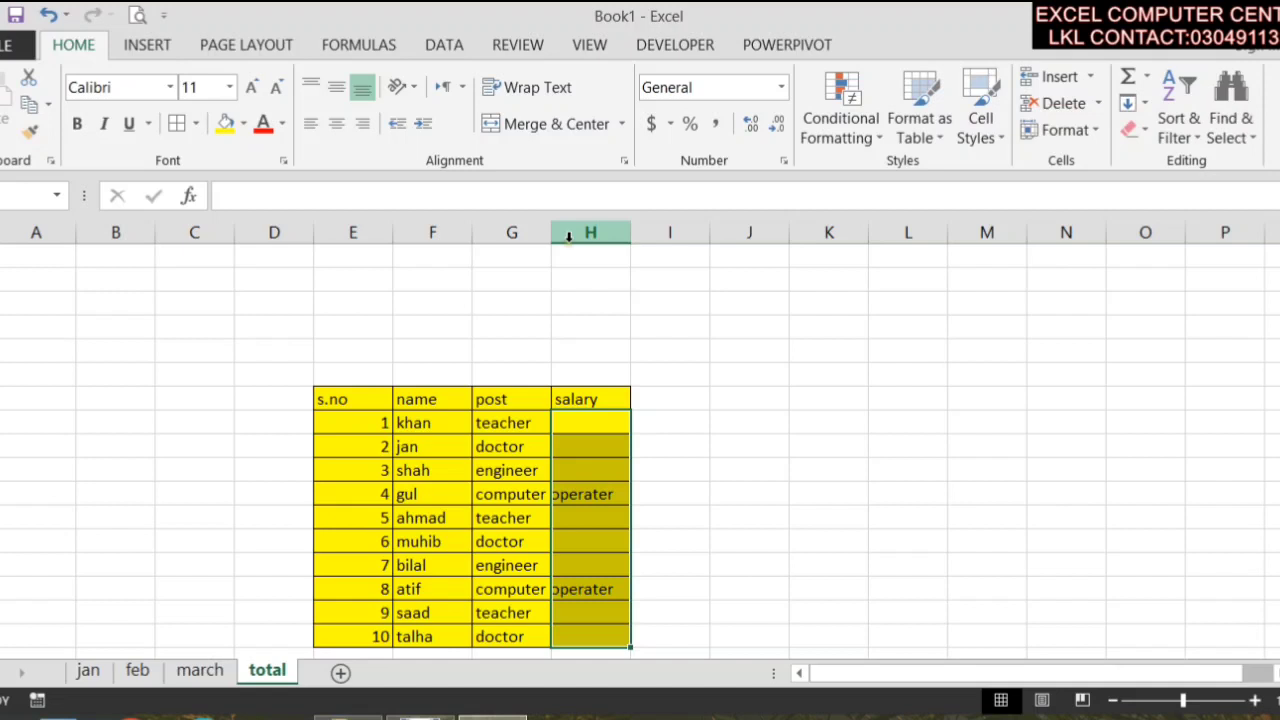
{"action": "left_click_drag", "start_coordinate": [544, 232], "coordinate": [674, 251]}
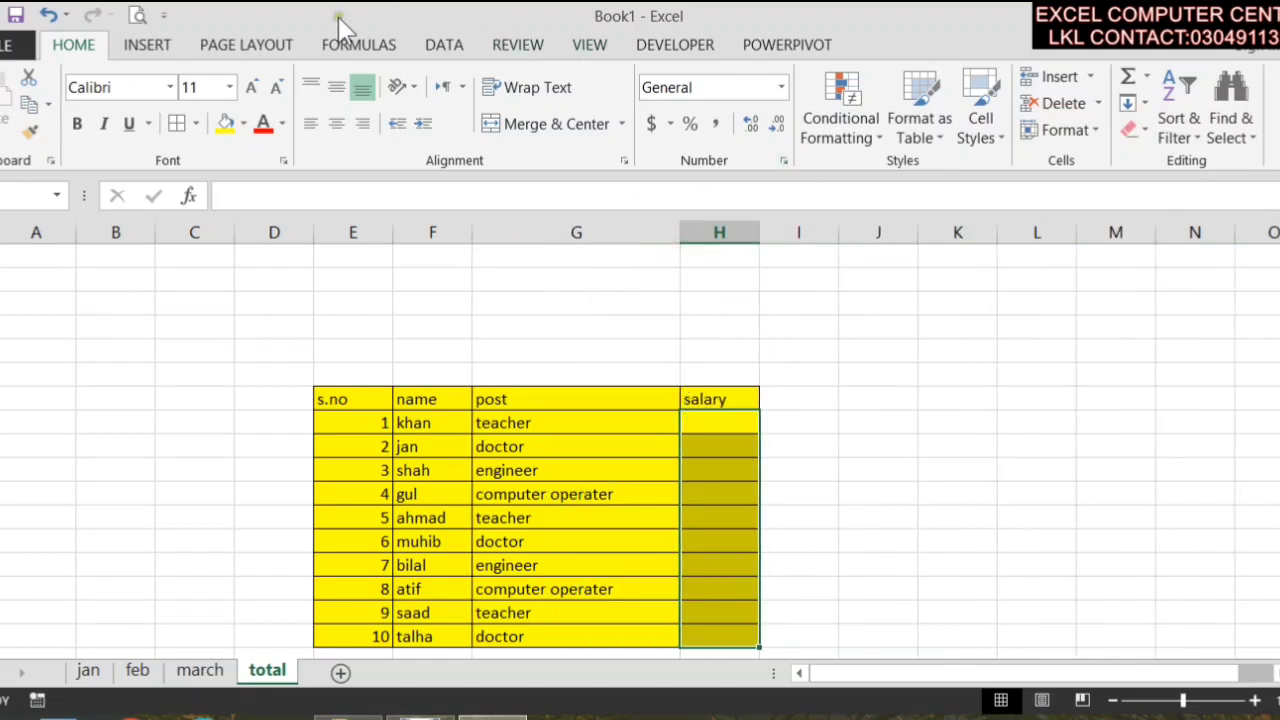
{"action": "left_click", "coordinate": [452, 52]}
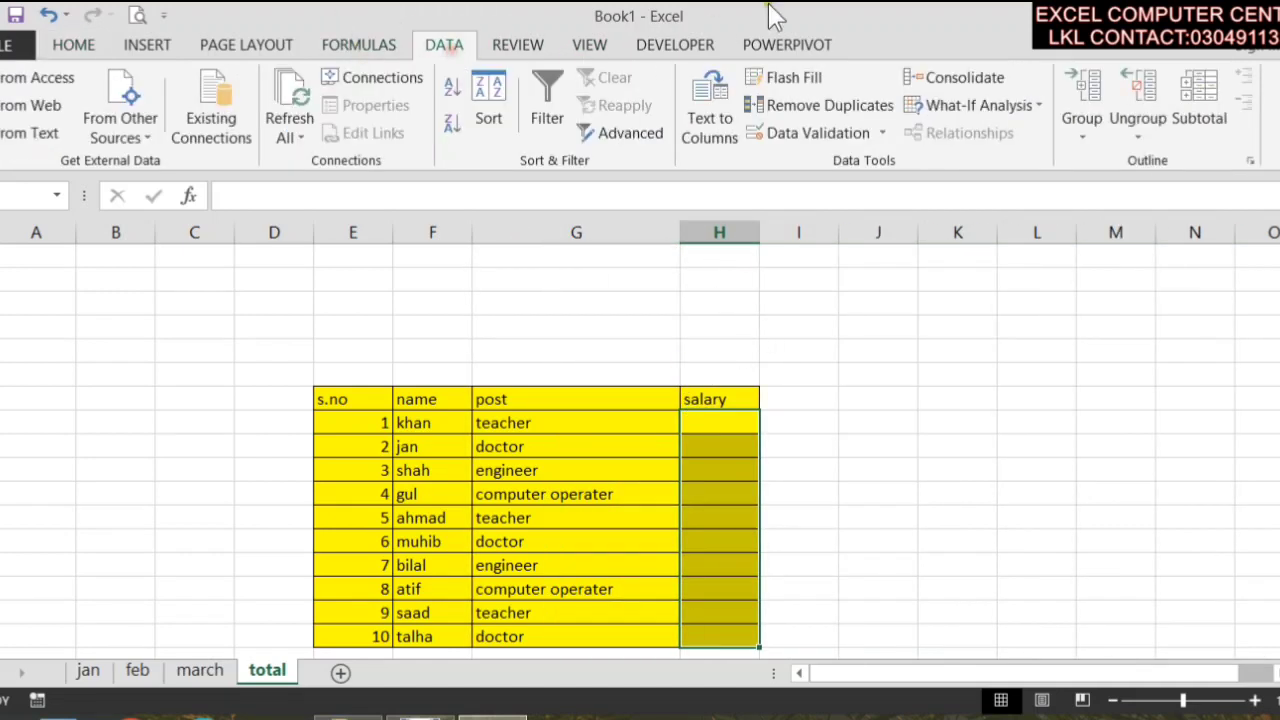
- Start a Consolidate with the Sum function and add the jan salary range J4:J13
{"action": "left_click", "coordinate": [962, 78]}
{"action": "left_click_drag", "start_coordinate": [914, 178], "coordinate": [866, 57]}
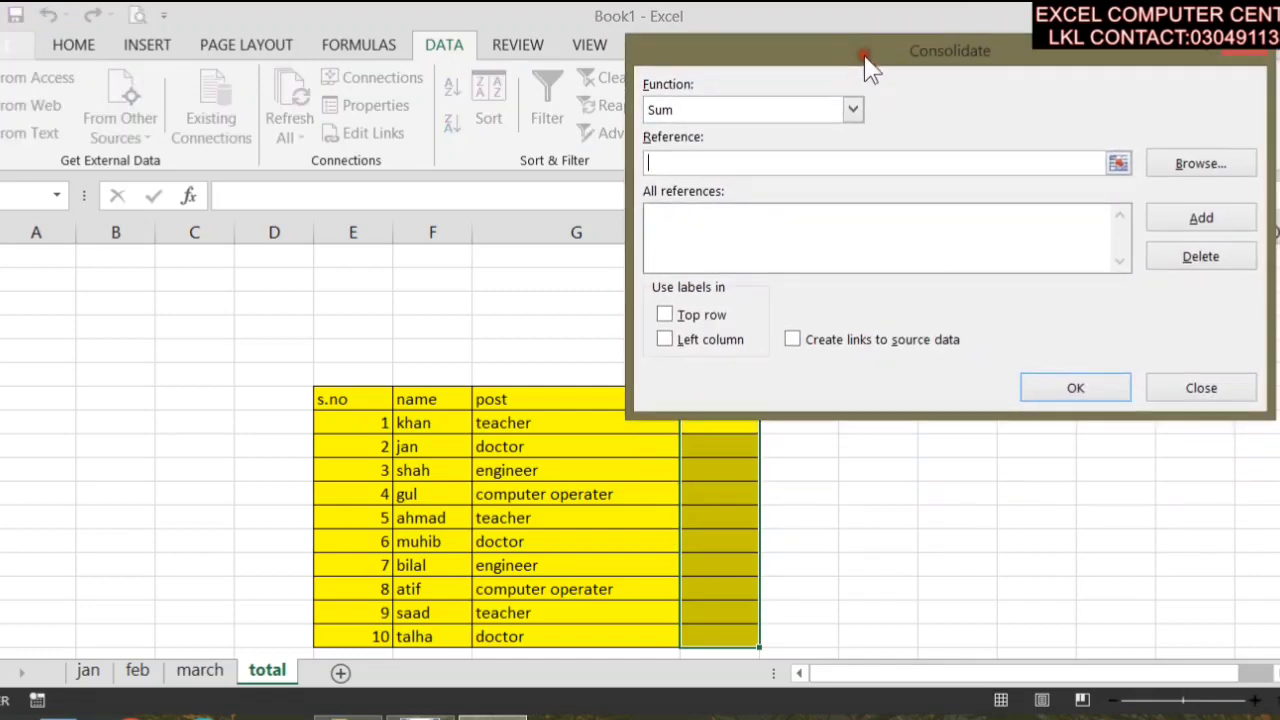
{"action": "left_click", "coordinate": [797, 104]}
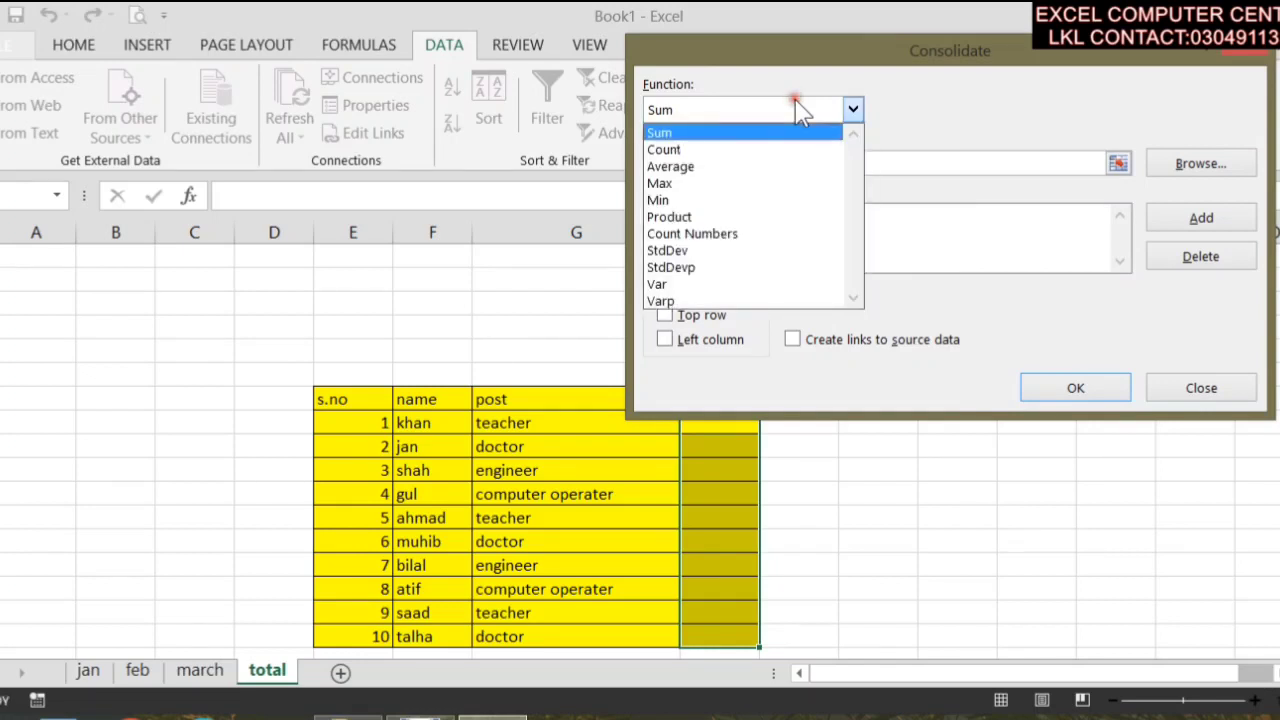
{"action": "left_click", "coordinate": [800, 113]}
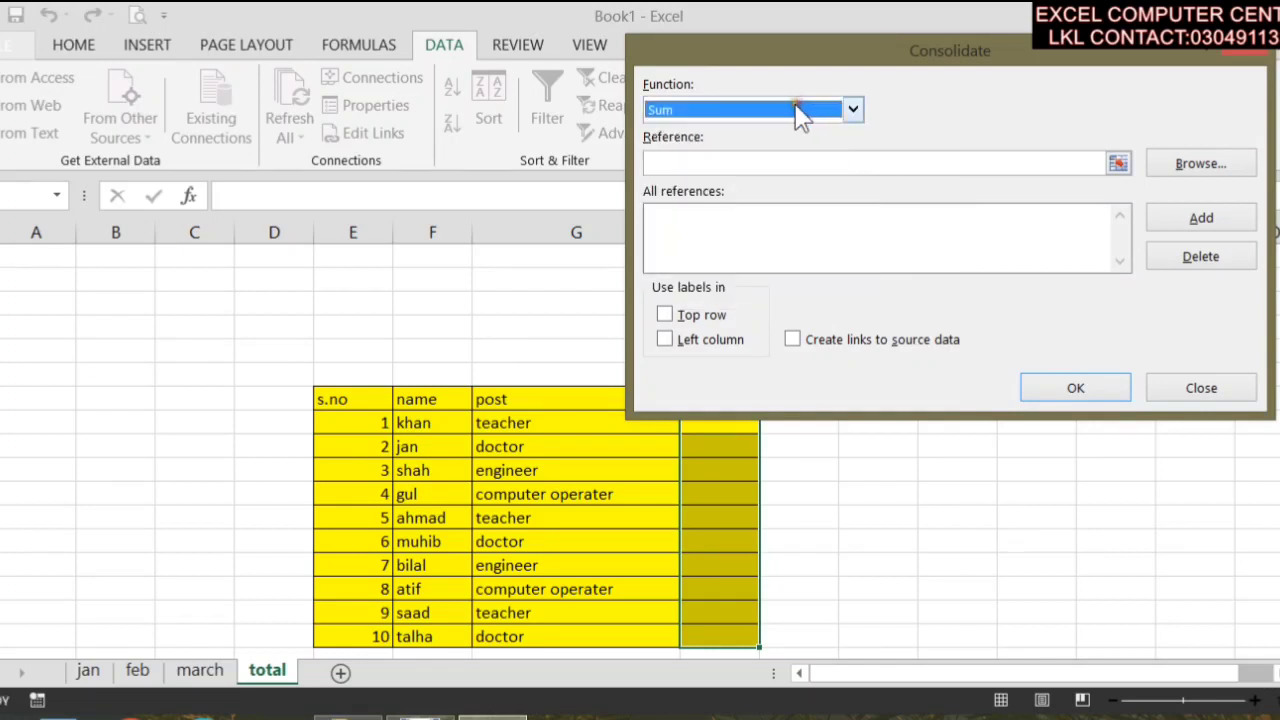
{"action": "left_click", "coordinate": [1118, 165]}
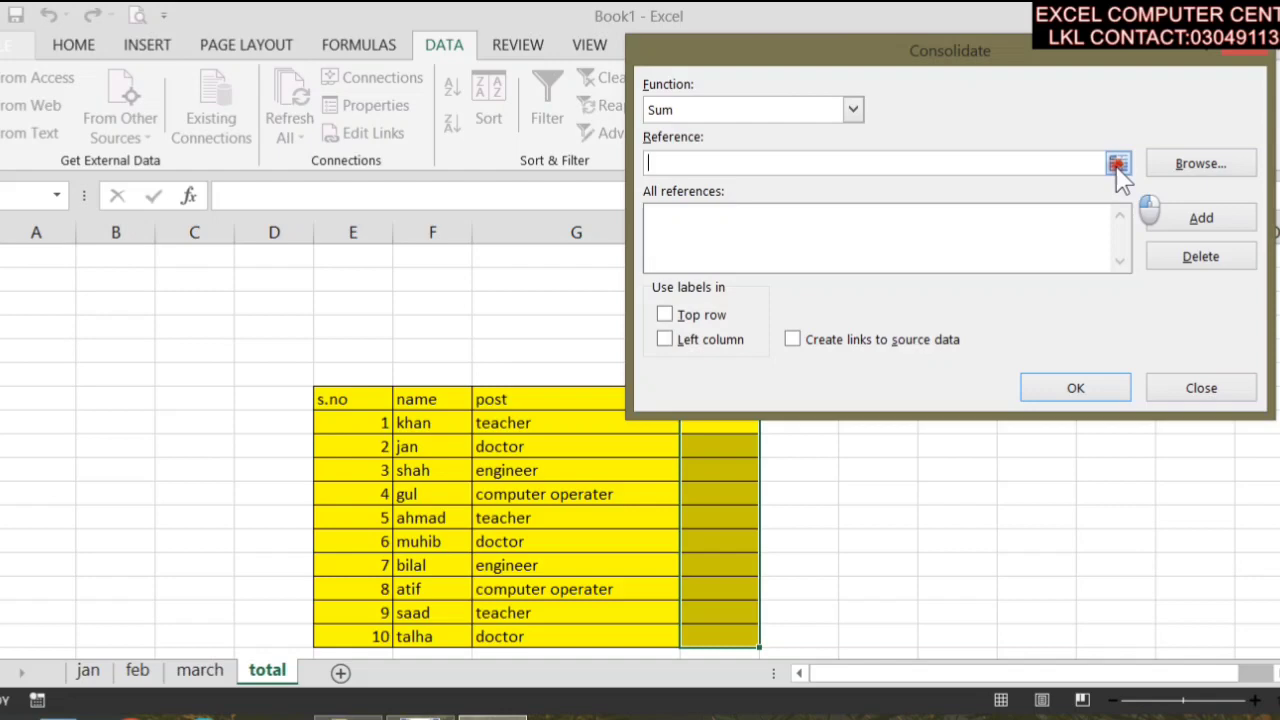
{"action": "left_click", "coordinate": [88, 671]}
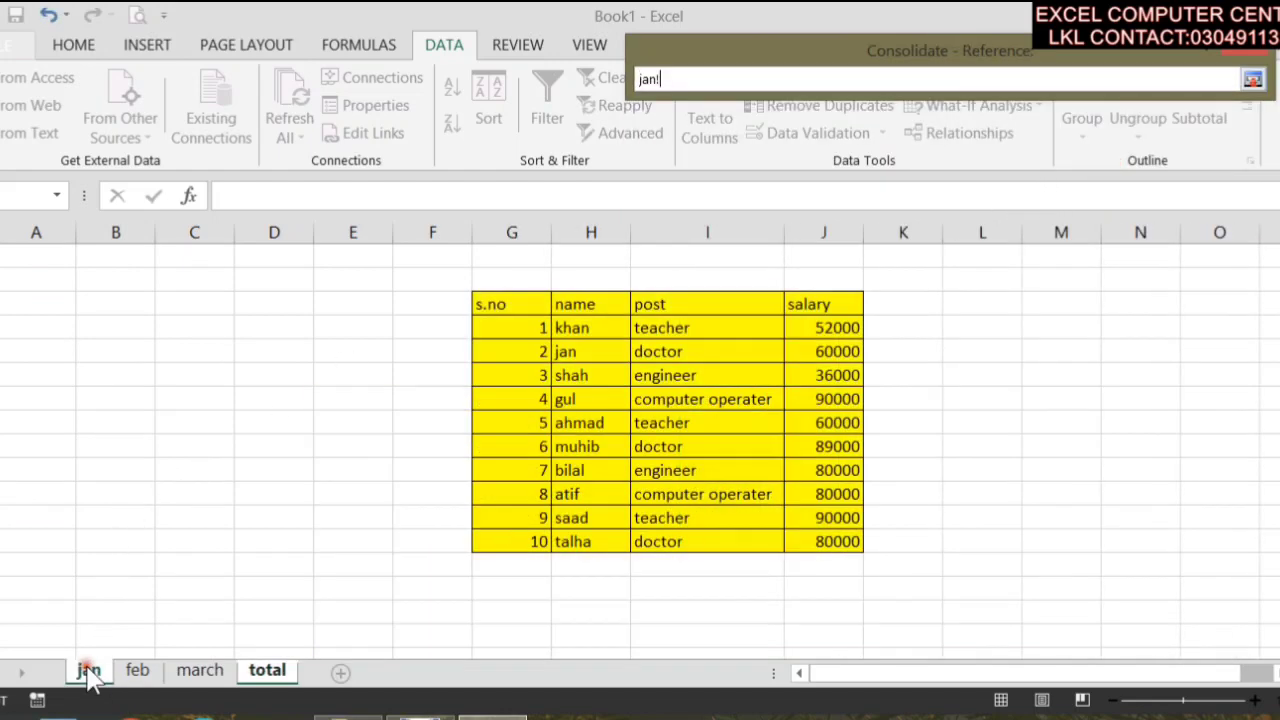
{"action": "left_click_drag", "start_coordinate": [817, 329], "coordinate": [820, 545]}
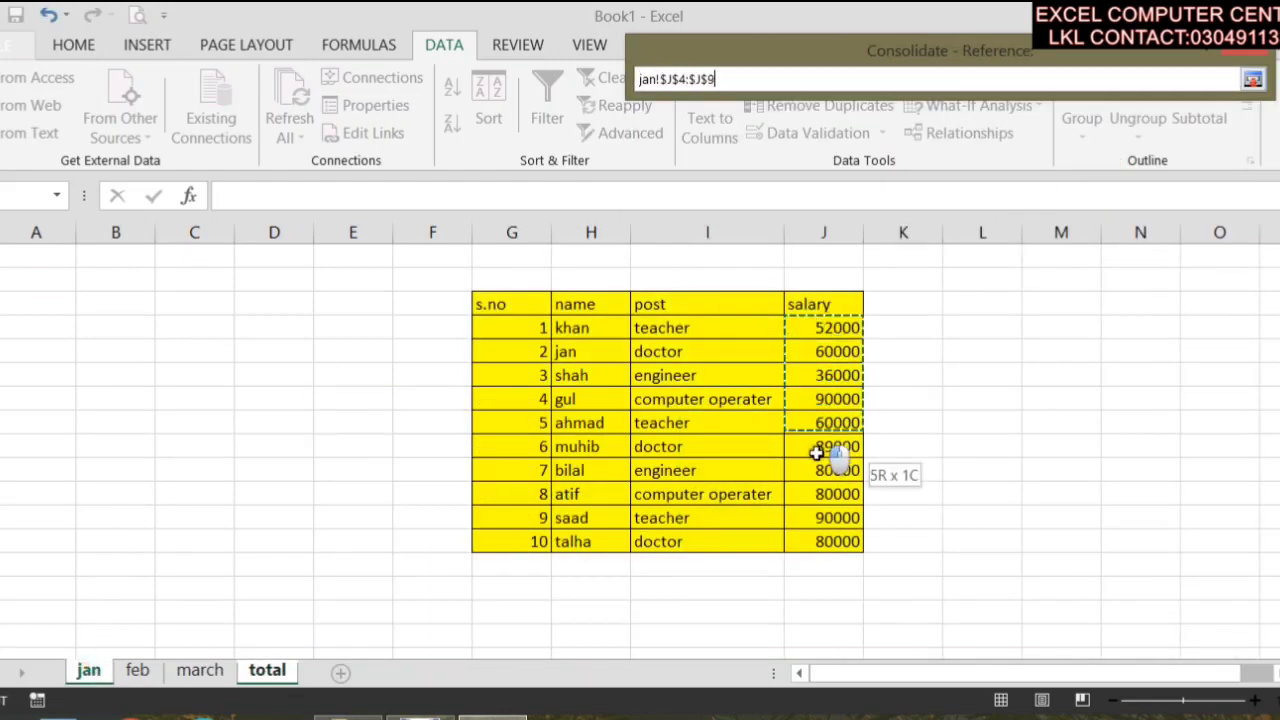
{"action": "left_click", "coordinate": [1252, 79]}
{"action": "left_click", "coordinate": [1196, 218]}
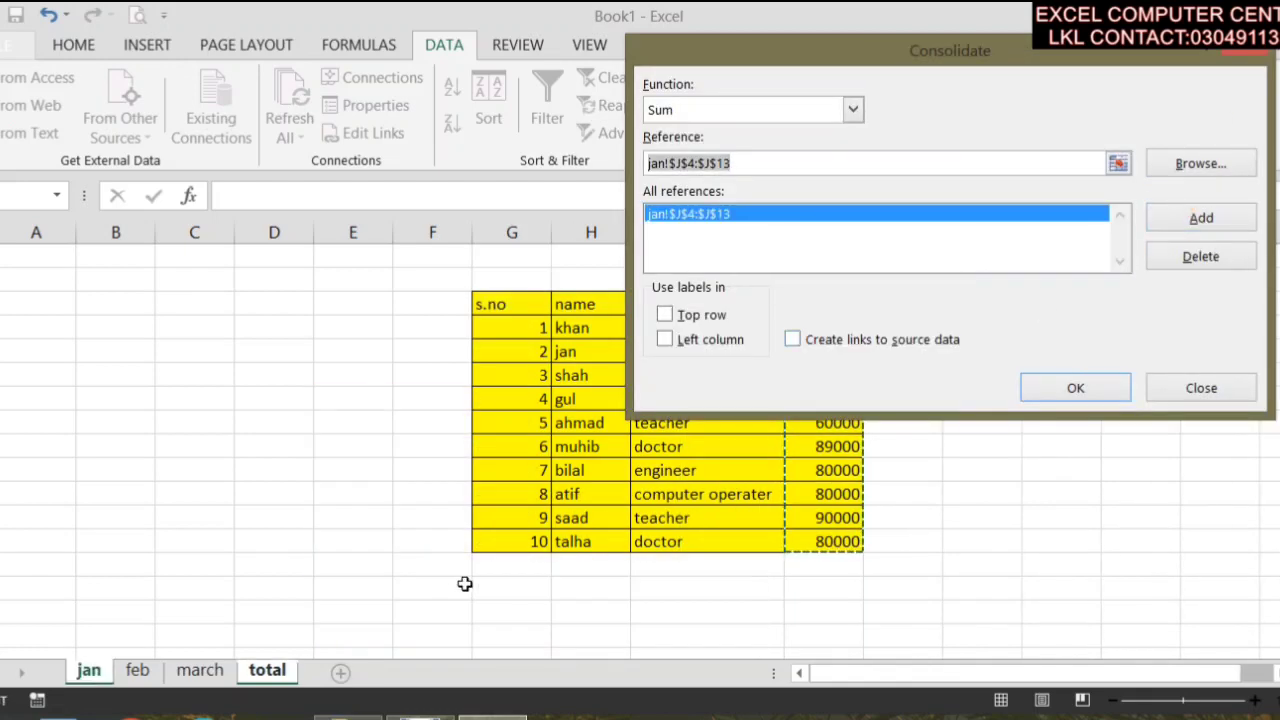
- Add the feb F5:F14 and march G6:G15 salary ranges and tick Create links to source data
{"action": "left_click", "coordinate": [137, 668]}
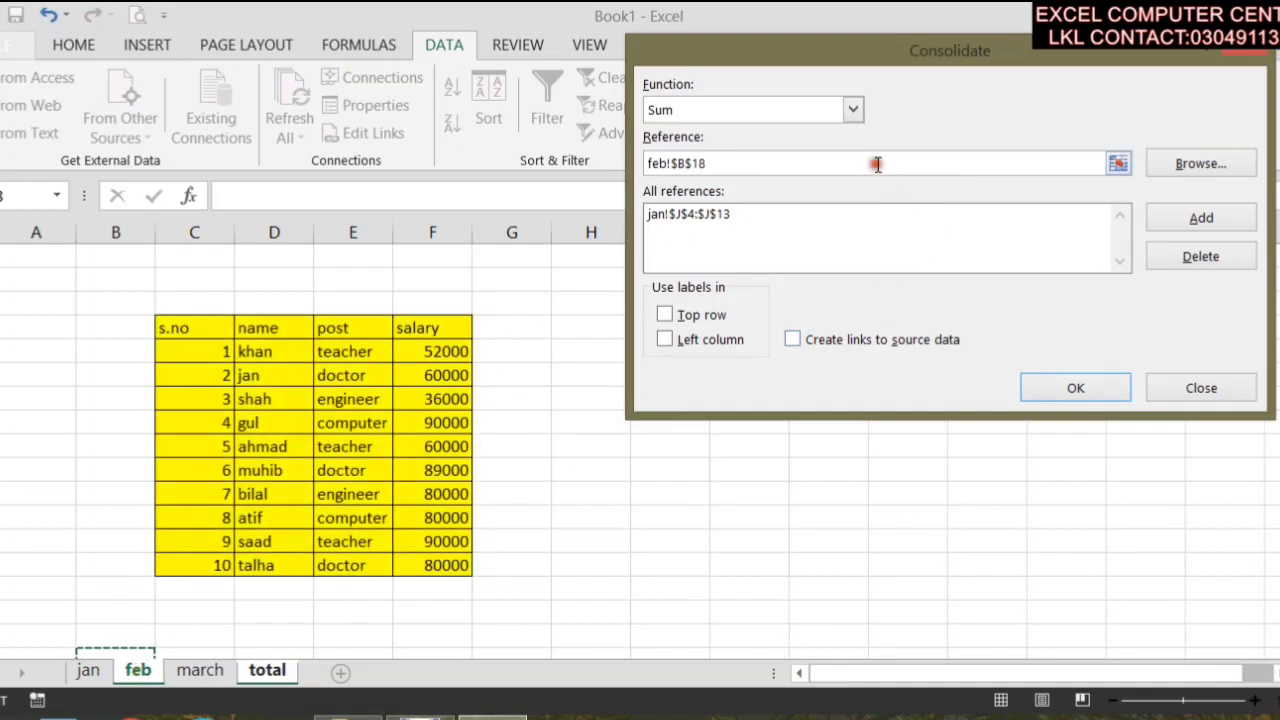
{"action": "key", "text": "BackSpace"}
{"action": "key", "text": "BackSpace"}
{"action": "key", "text": "BackSpace"}
{"action": "key", "text": "BackSpace"}
{"action": "key", "text": "BackSpace"}
{"action": "key", "text": "BackSpace"}
{"action": "left_click_drag", "start_coordinate": [401, 350], "coordinate": [430, 566]}
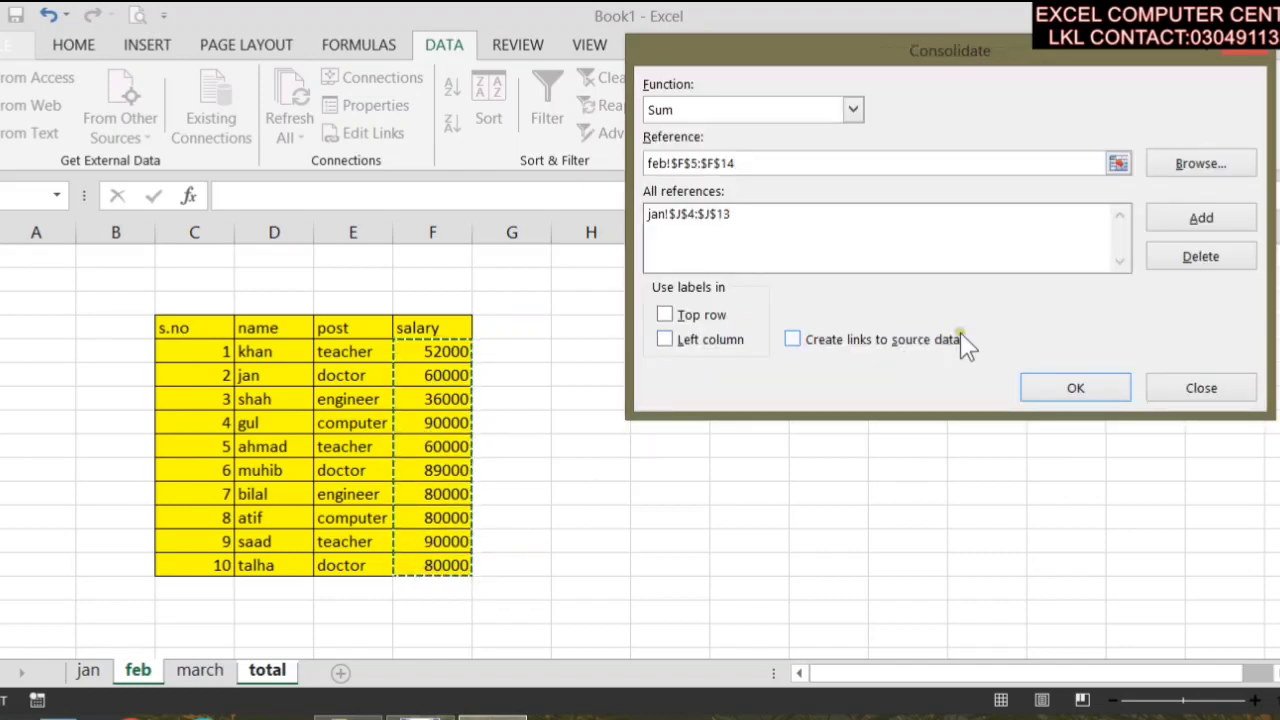
{"action": "left_click", "coordinate": [1205, 219]}
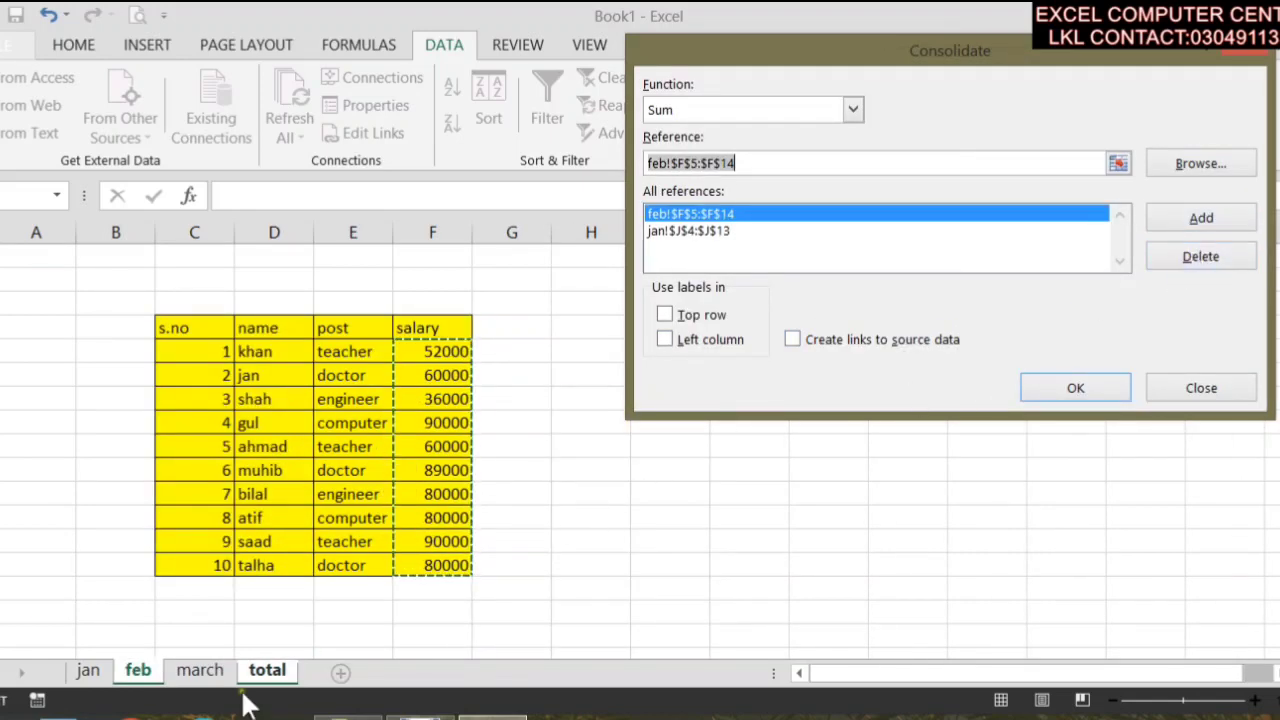
{"action": "left_click", "coordinate": [200, 672]}
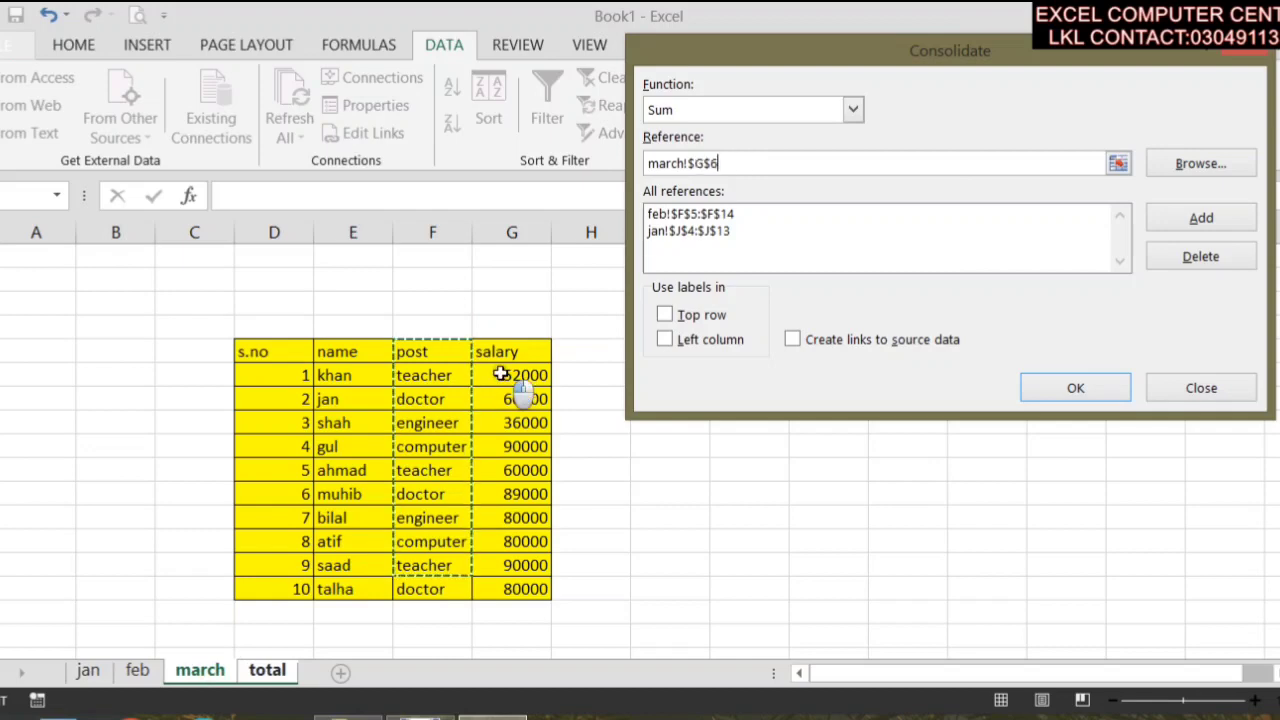
{"action": "left_click_drag", "start_coordinate": [505, 376], "coordinate": [505, 588]}
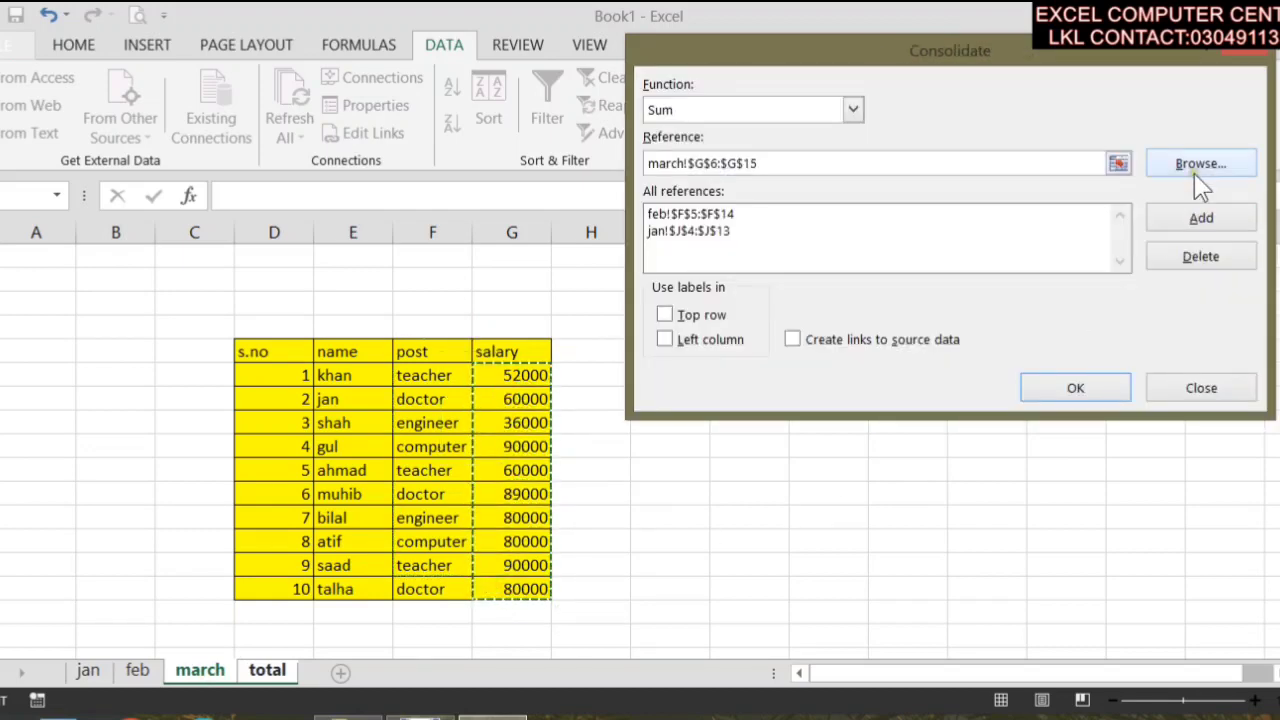
{"action": "left_click", "coordinate": [1188, 222]}
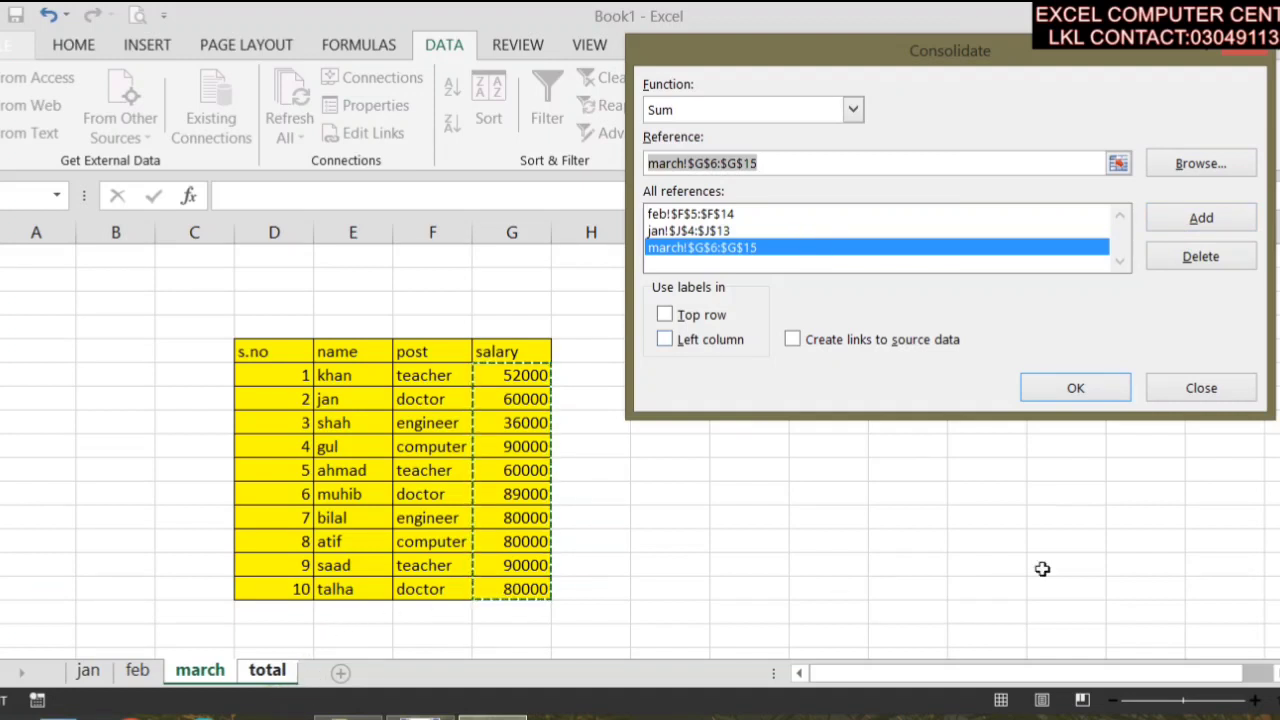
{"action": "left_click", "coordinate": [812, 340]}
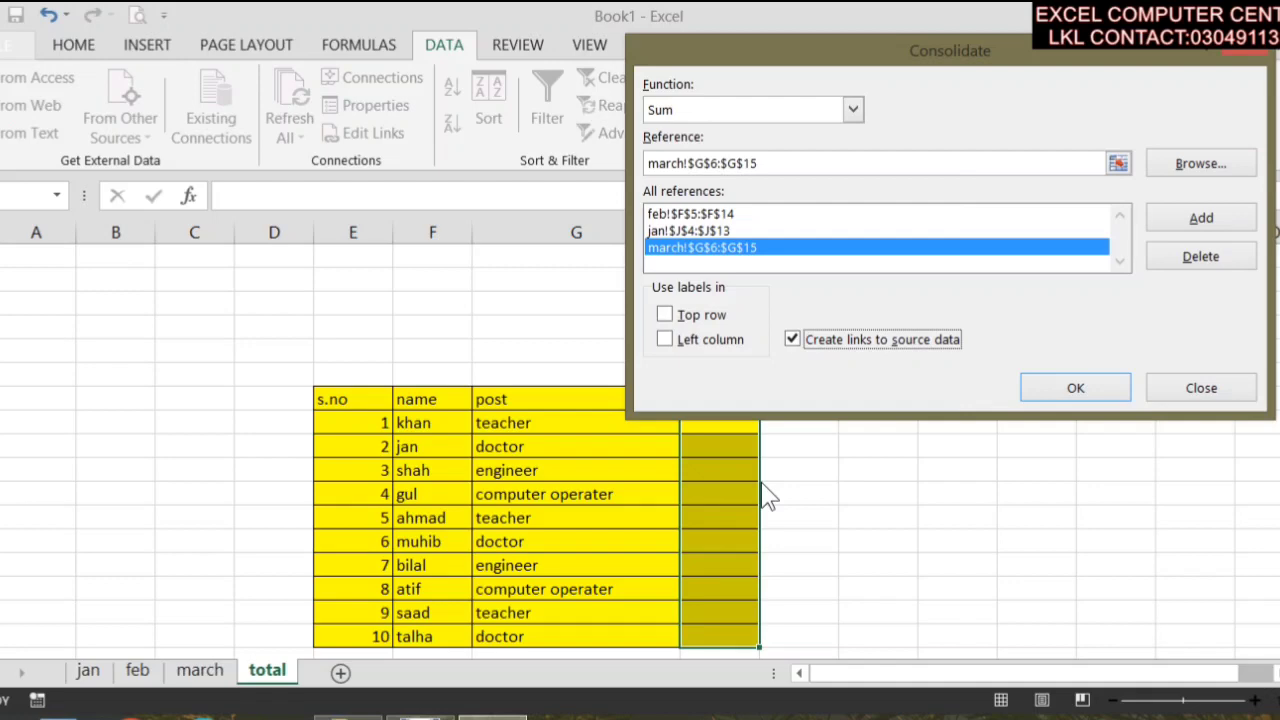
{"action": "left_click", "coordinate": [1076, 393]}
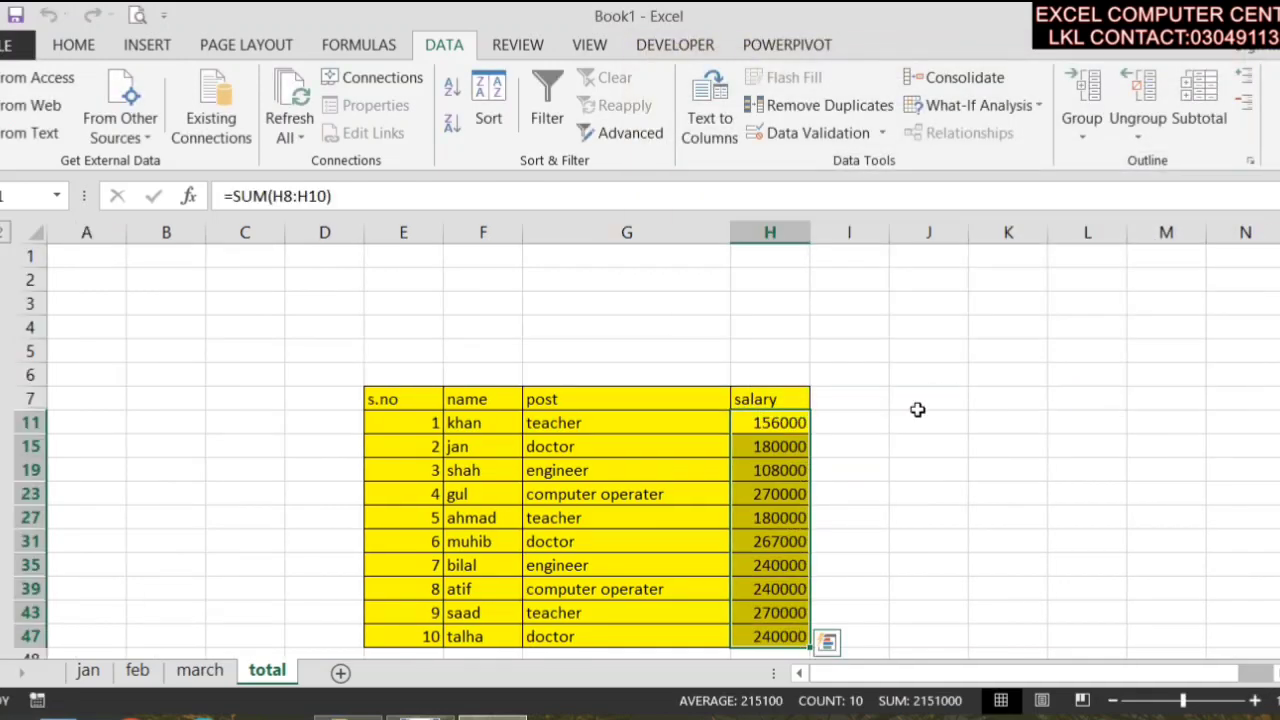
{"action": "scroll", "coordinate": [403, 444], "scroll_direction": "down", "scroll_amount": 1}
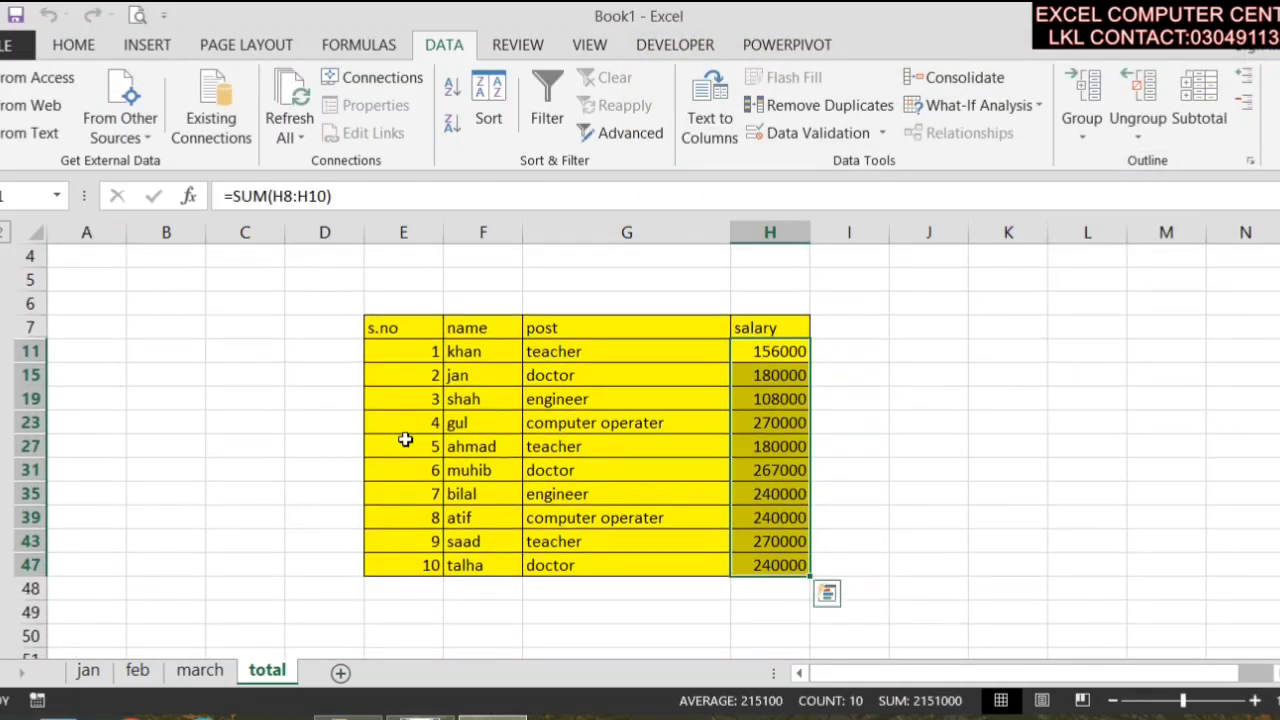
{"action": "left_click", "coordinate": [454, 354]}
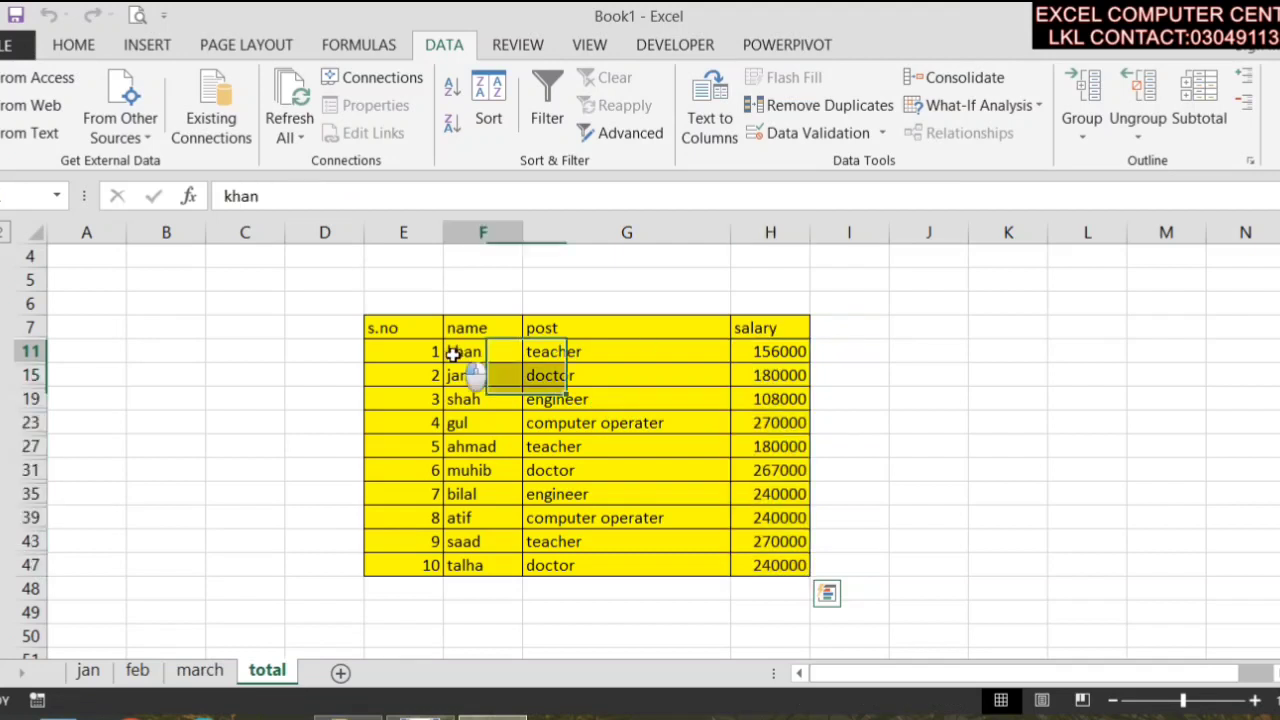
{"action": "left_click", "coordinate": [622, 355]}
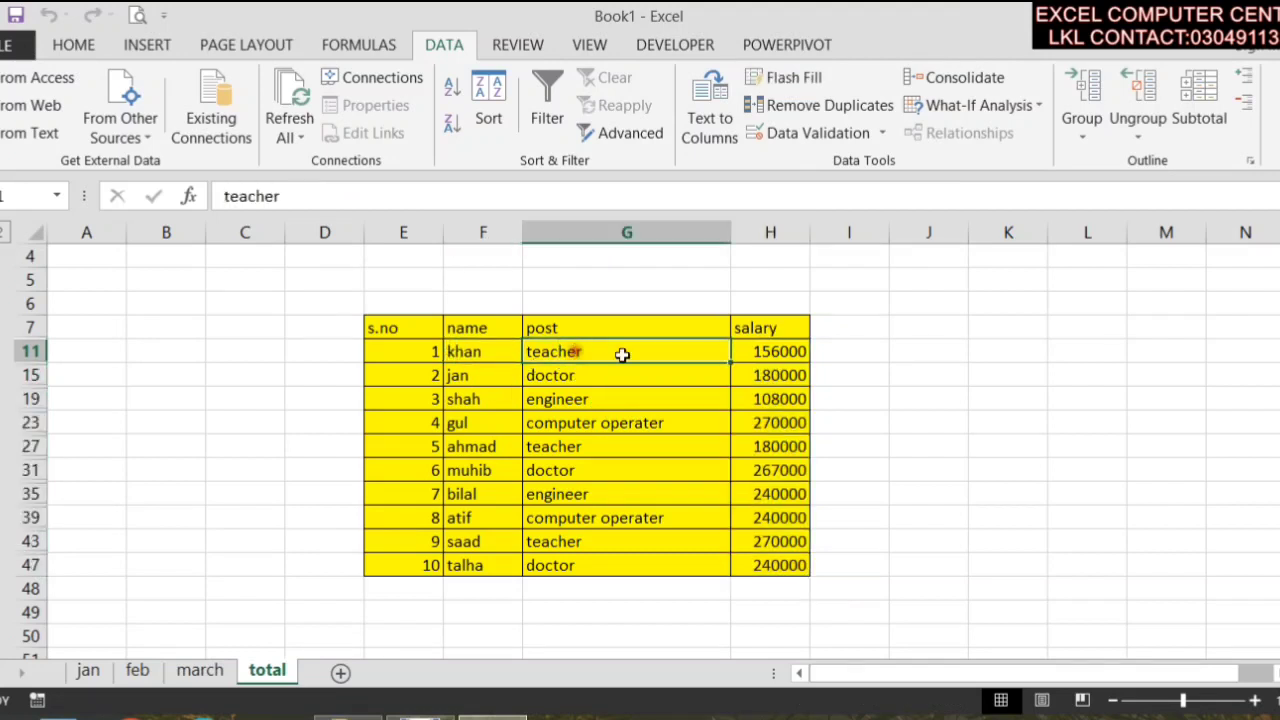
{"action": "left_click", "coordinate": [758, 360]}
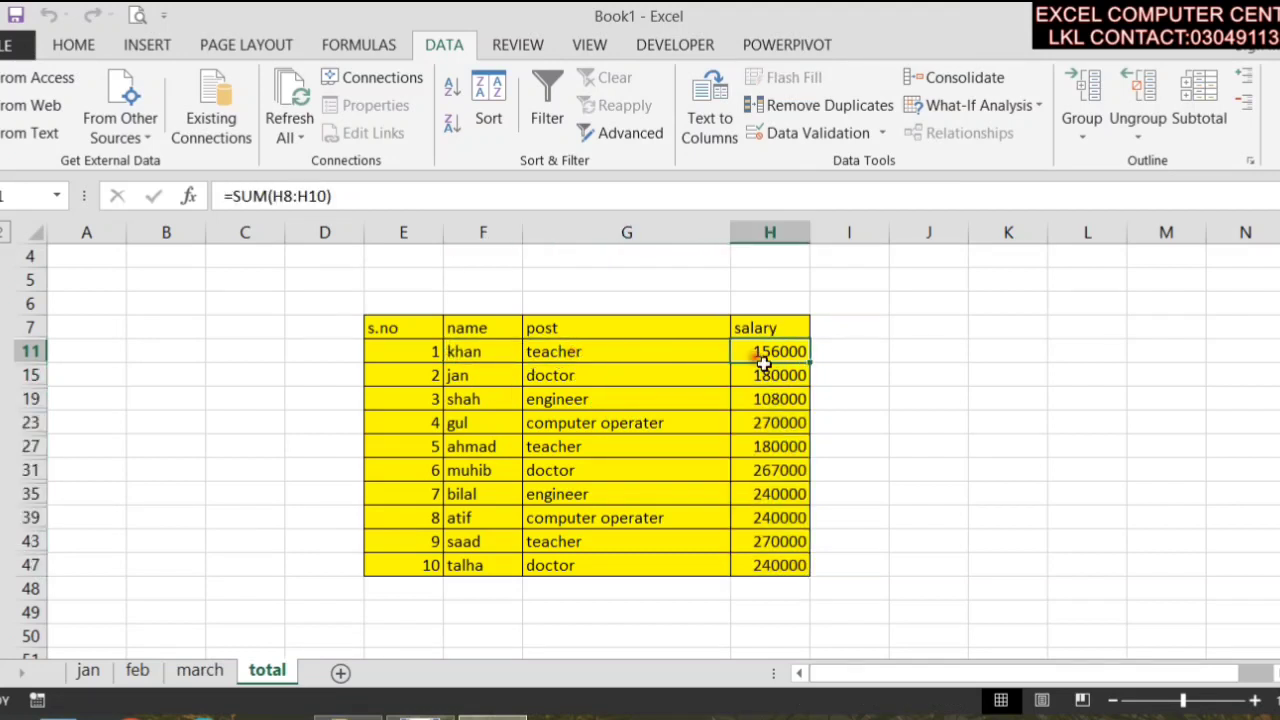
{"action": "left_click", "coordinate": [555, 378]}
{"action": "left_click", "coordinate": [630, 413]}
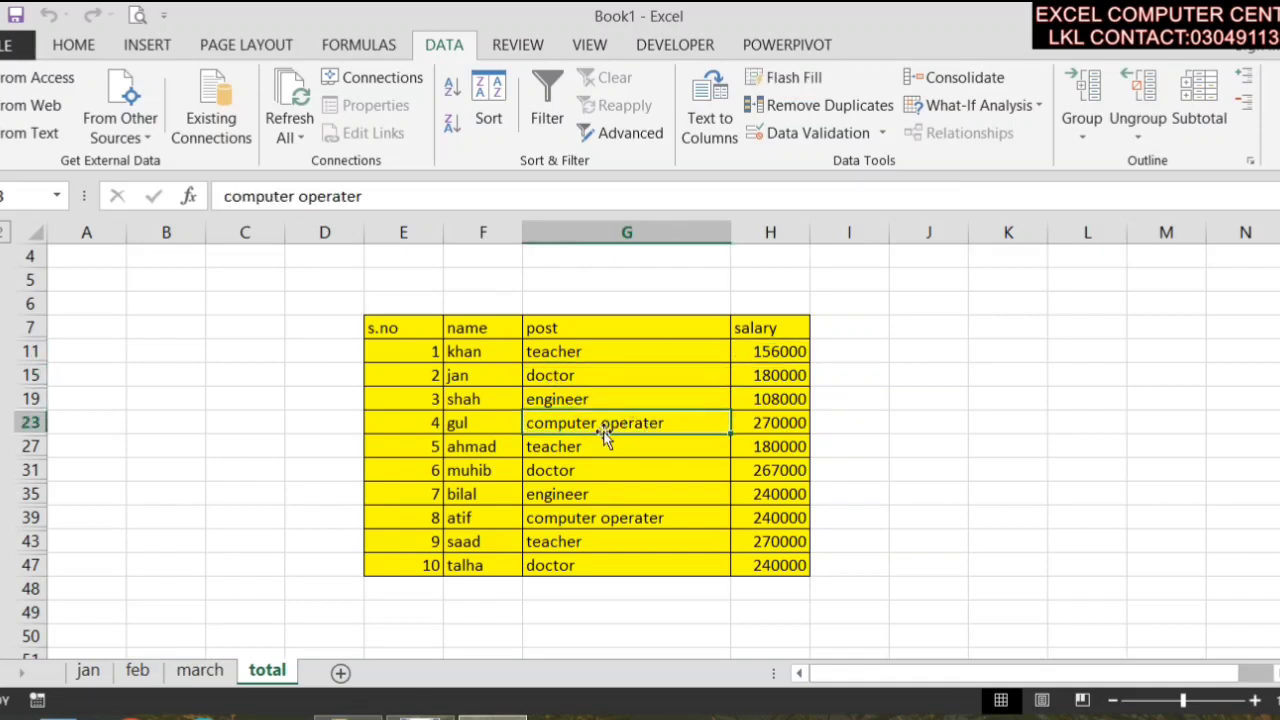
{"action": "left_click", "coordinate": [617, 462]}
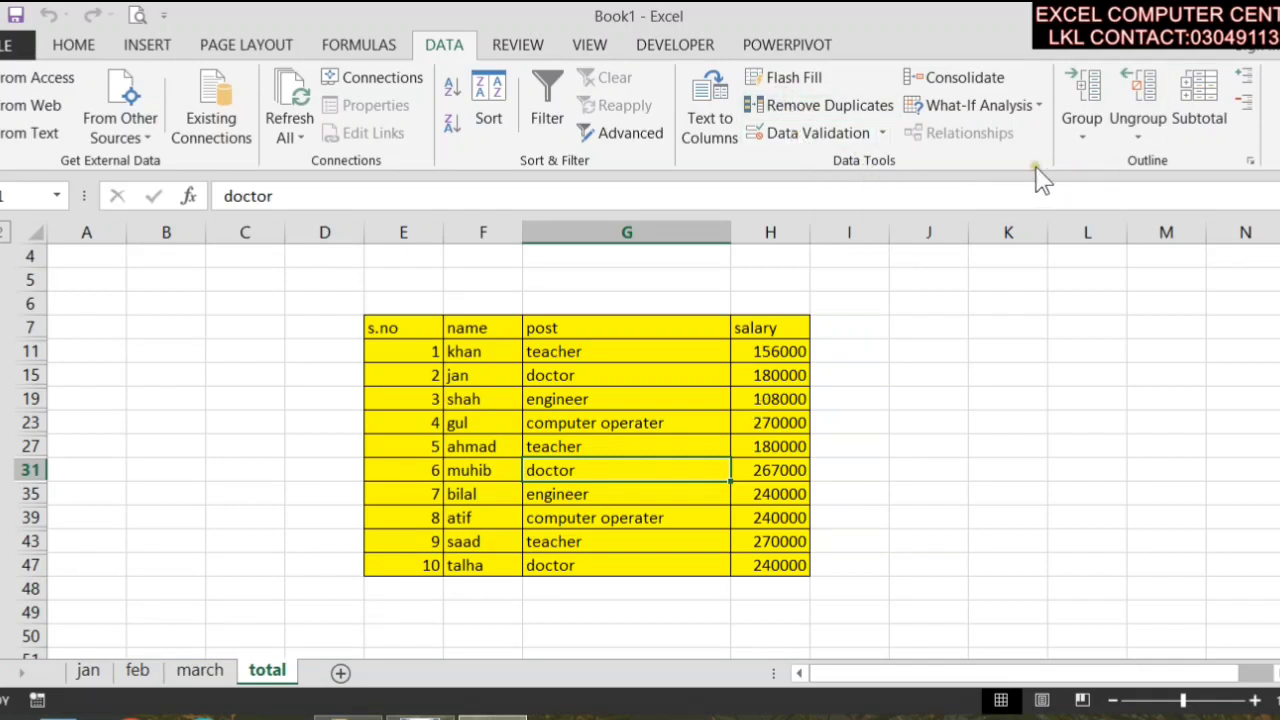
{"action": "left_click", "coordinate": [5, 369]}
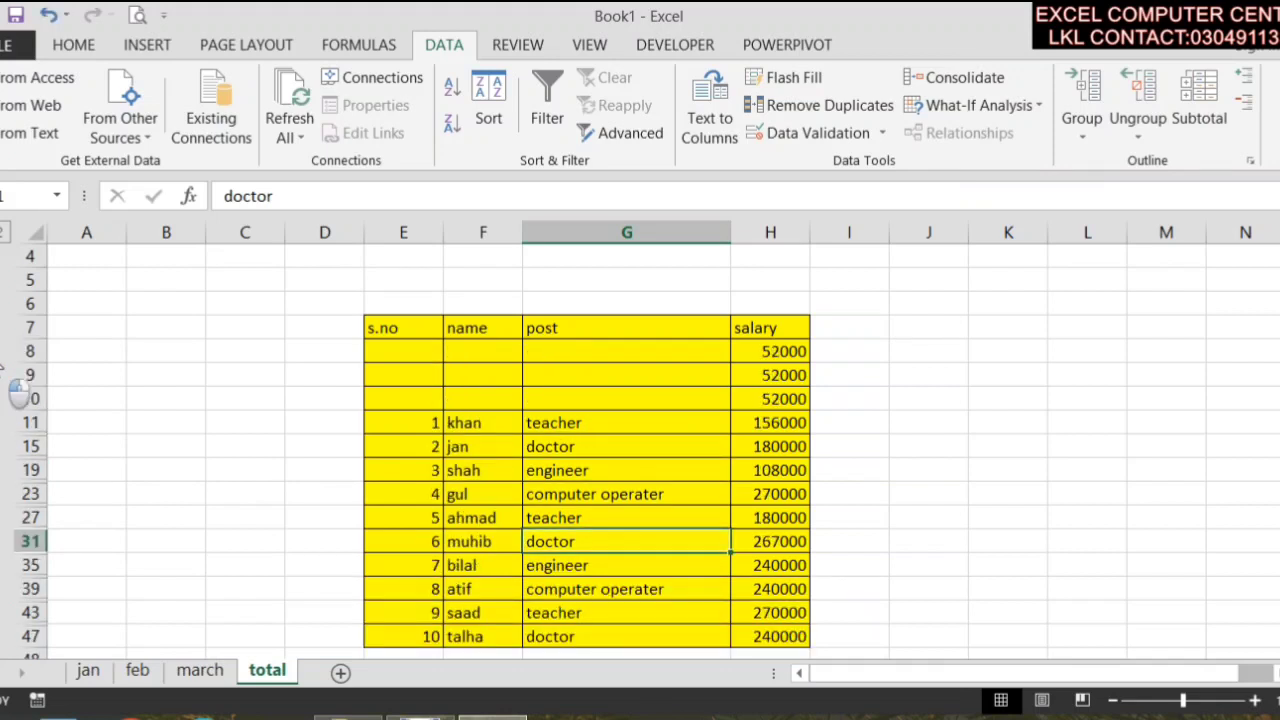
{"action": "left_click", "coordinate": [12, 452]}
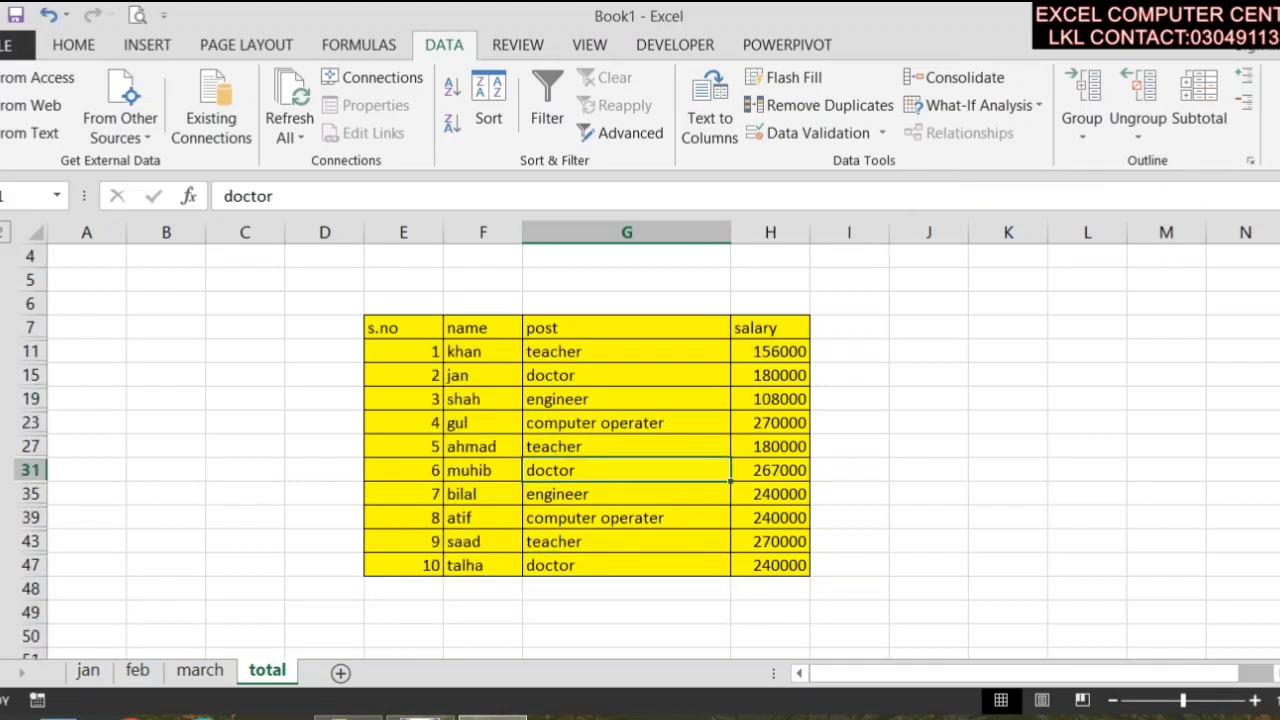
{"action": "left_click", "coordinate": [1083, 130]}
- Insert subtotal rows at each s.no change that sum the post column instead of salary
{"action": "left_click", "coordinate": [1138, 128]}
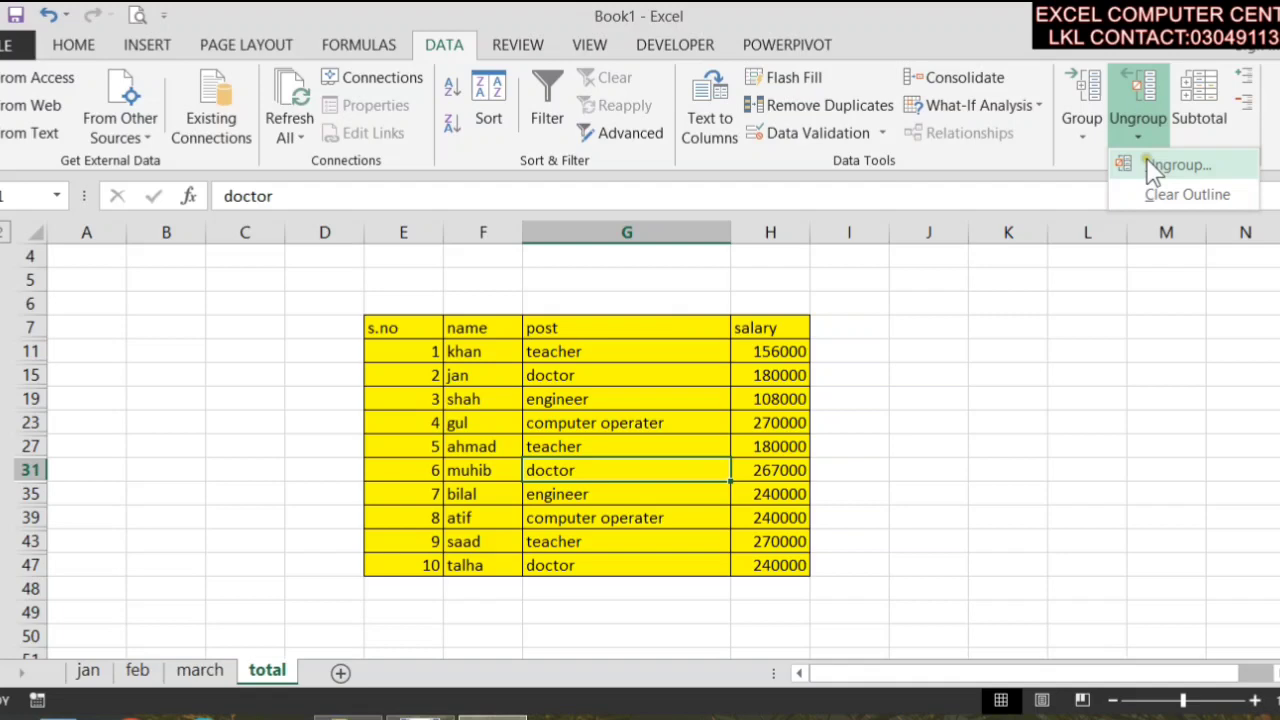
{"action": "left_click", "coordinate": [1205, 118]}
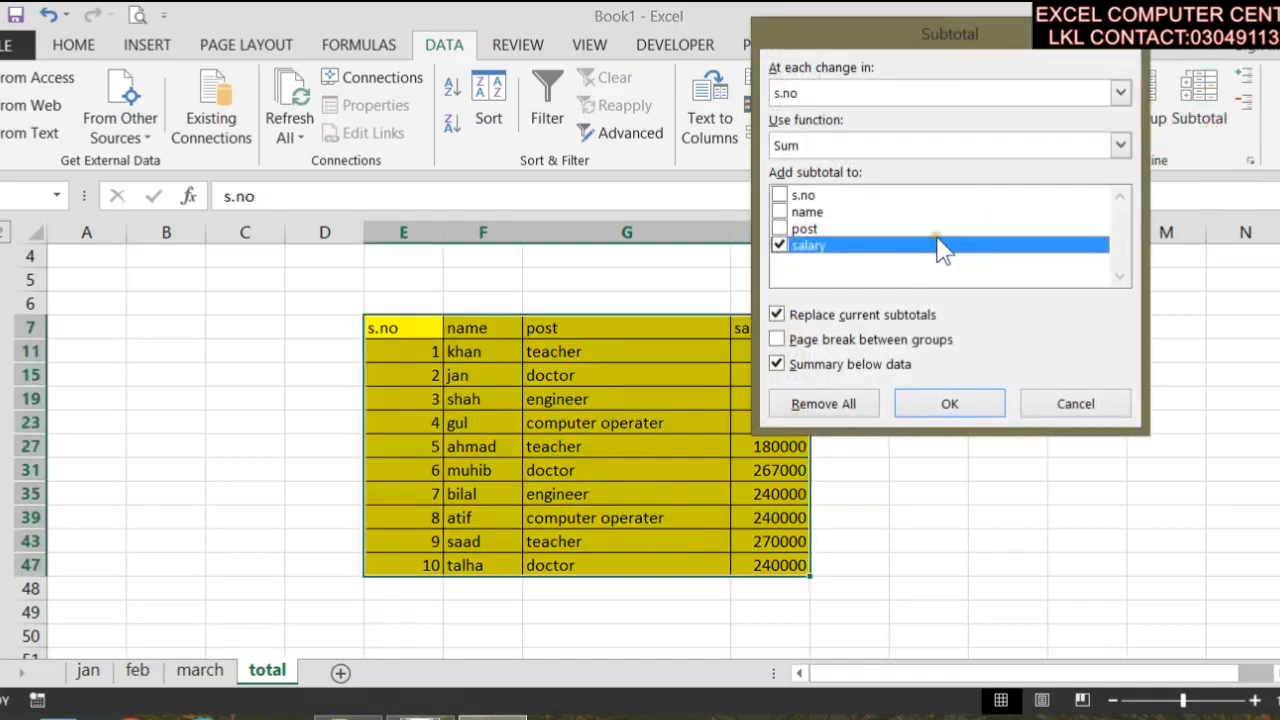
{"action": "left_click", "coordinate": [805, 229]}
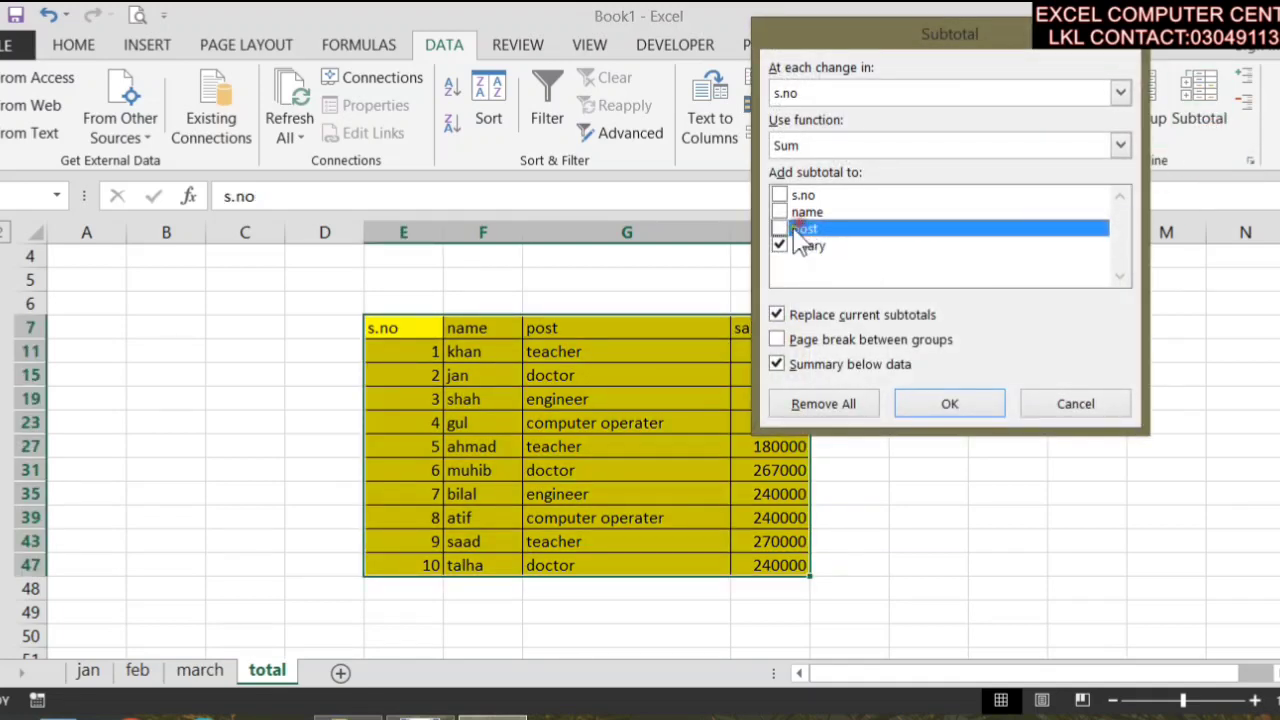
{"action": "left_click", "coordinate": [790, 247]}
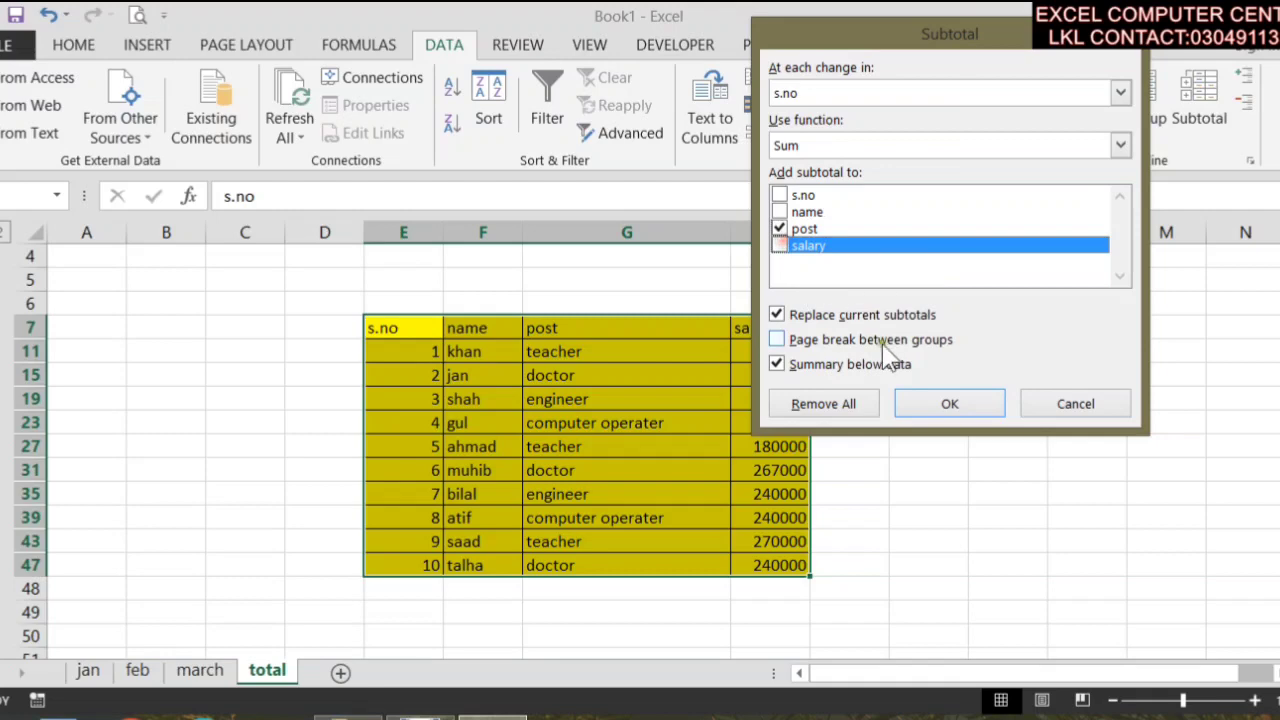
{"action": "left_click", "coordinate": [942, 397]}
{"action": "scroll", "coordinate": [760, 398], "scroll_direction": "down", "scroll_amount": 1}
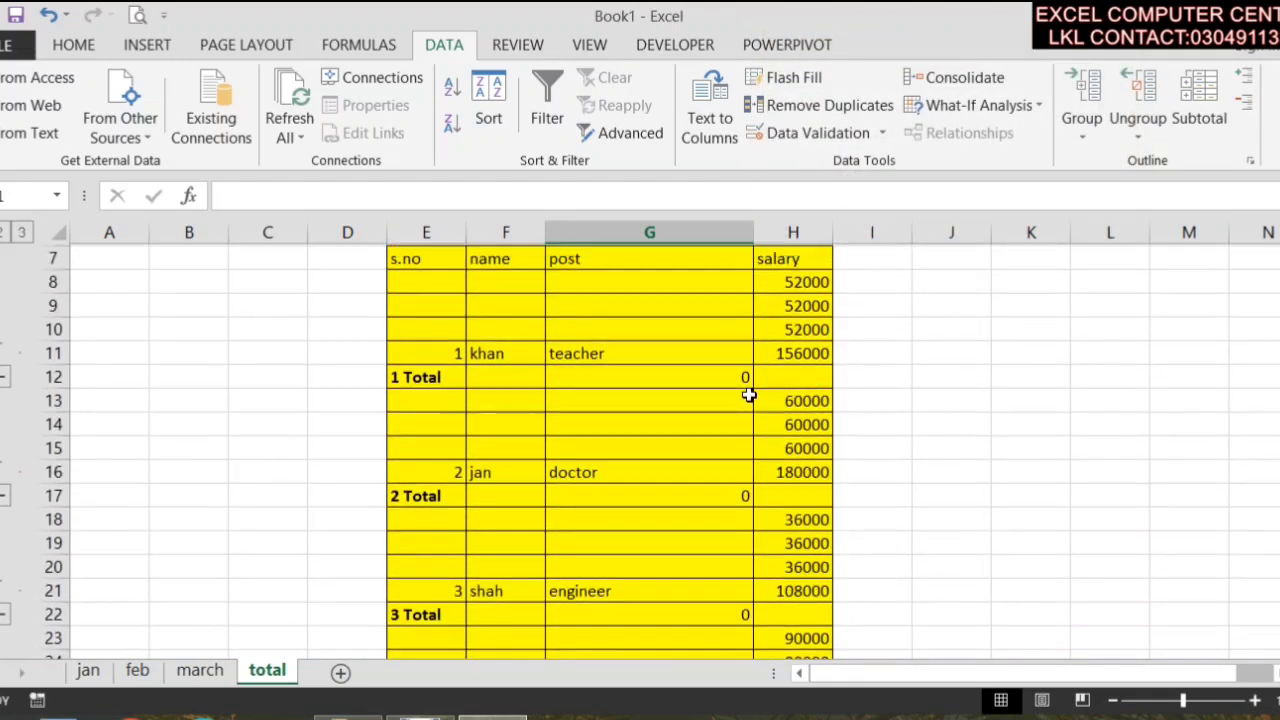
{"action": "scroll", "coordinate": [656, 335], "scroll_direction": "up", "scroll_amount": 1}
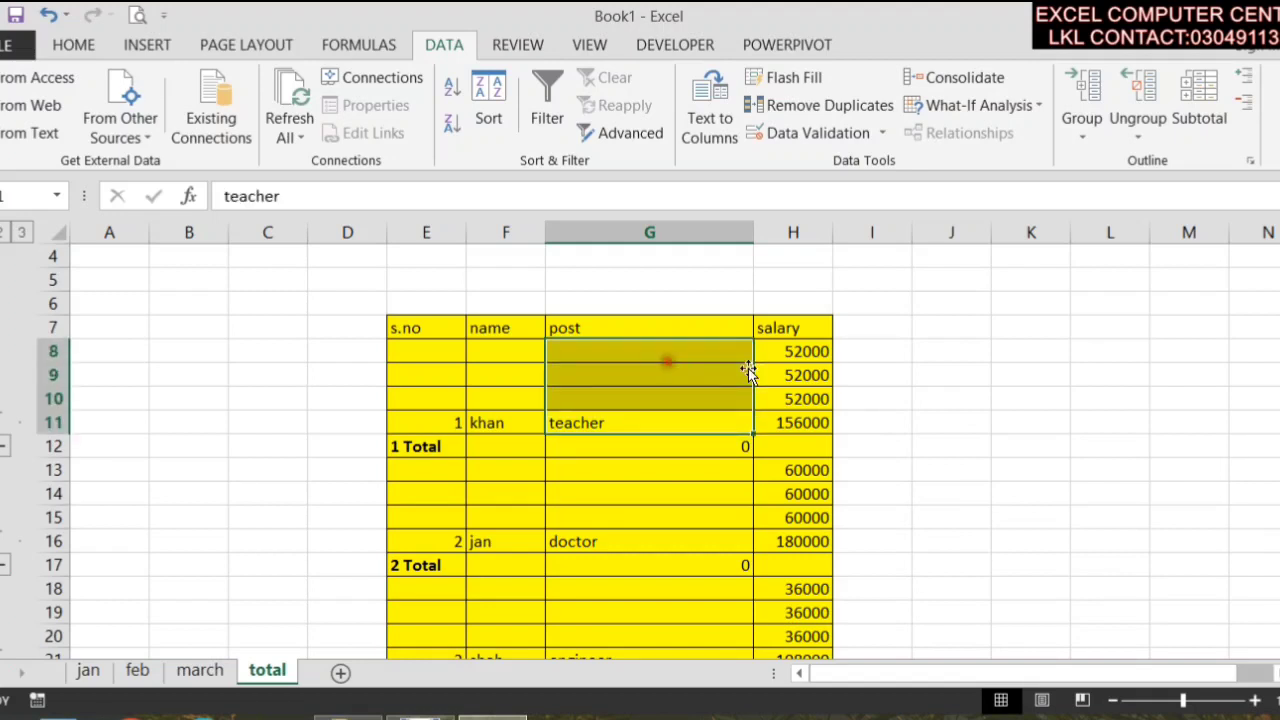
- Inspect the linked feb, jan and march values and khan's salary SUM formula in H8–H11
{"action": "left_click_drag", "start_coordinate": [662, 427], "coordinate": [793, 347]}
{"action": "left_click", "coordinate": [793, 347]}
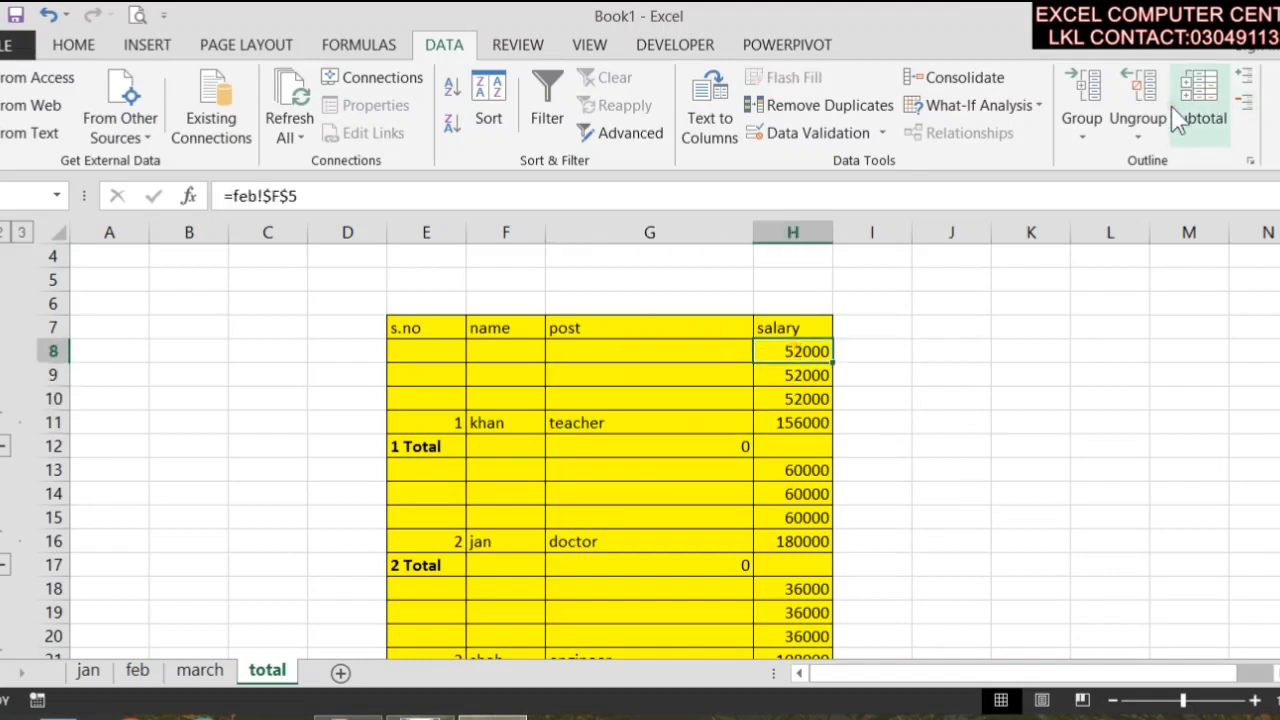
{"action": "left_click", "coordinate": [808, 374]}
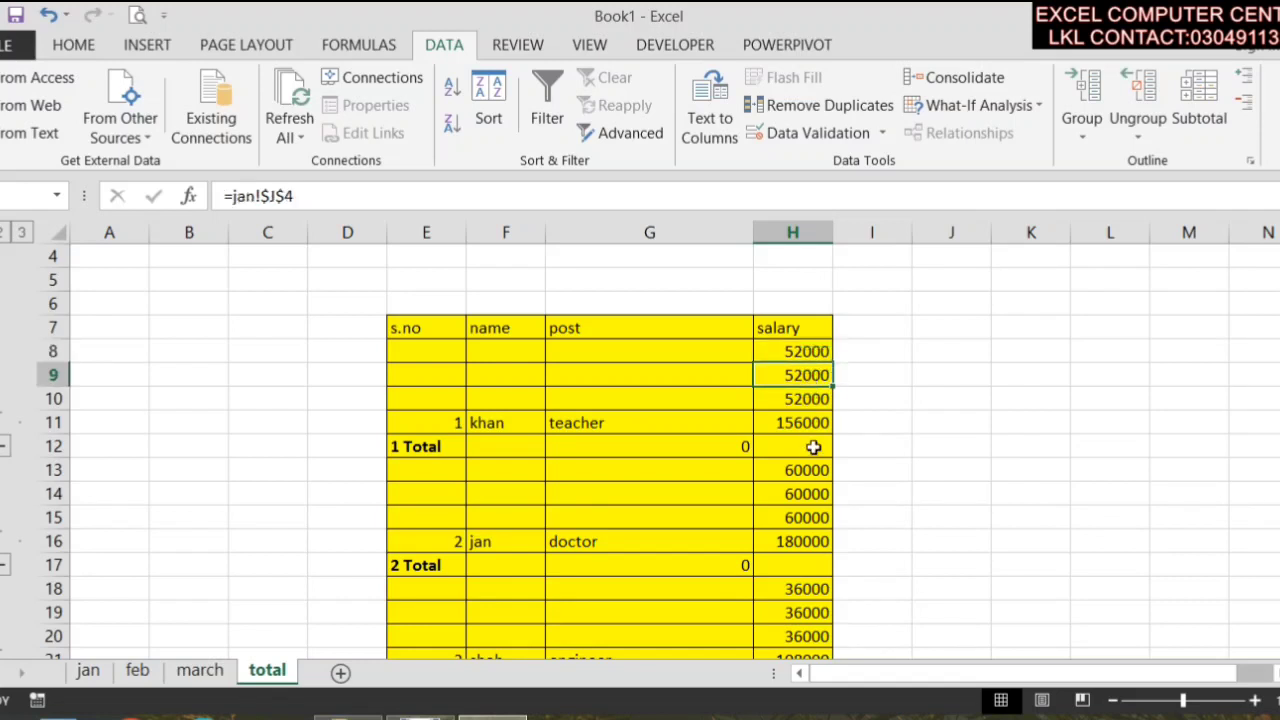
{"action": "left_click", "coordinate": [806, 398]}
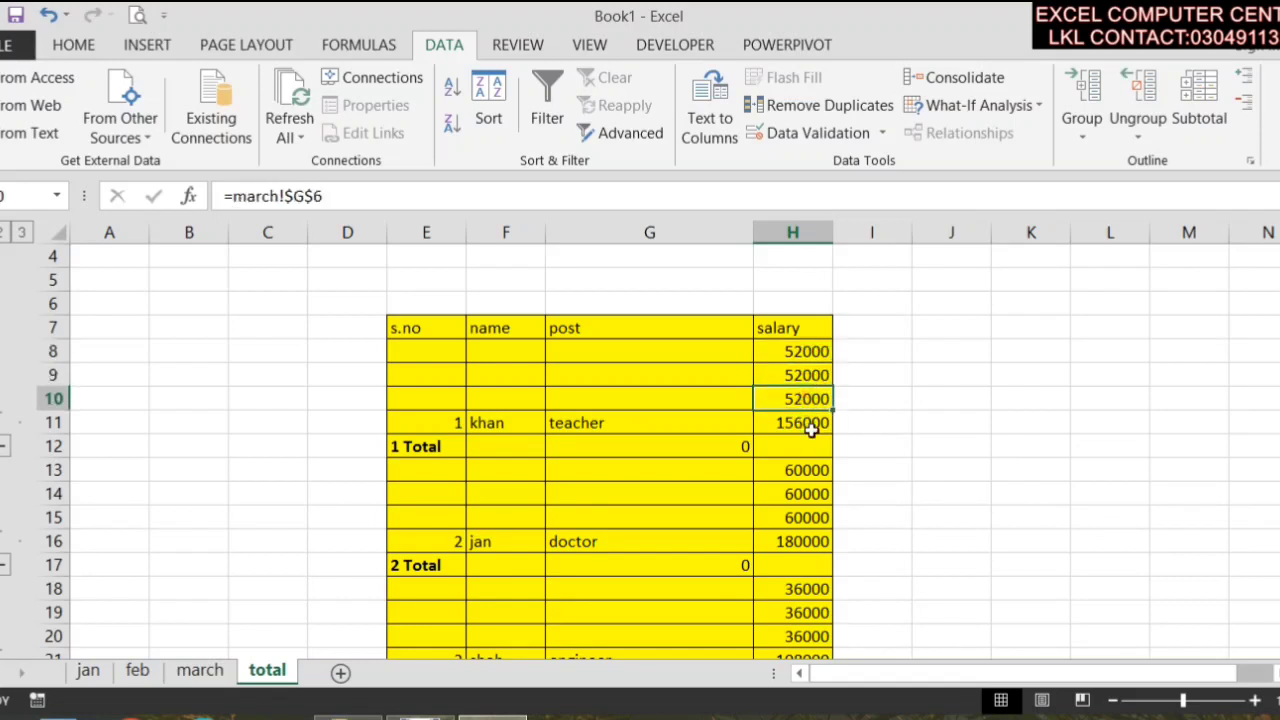
{"action": "left_click", "coordinate": [811, 428]}
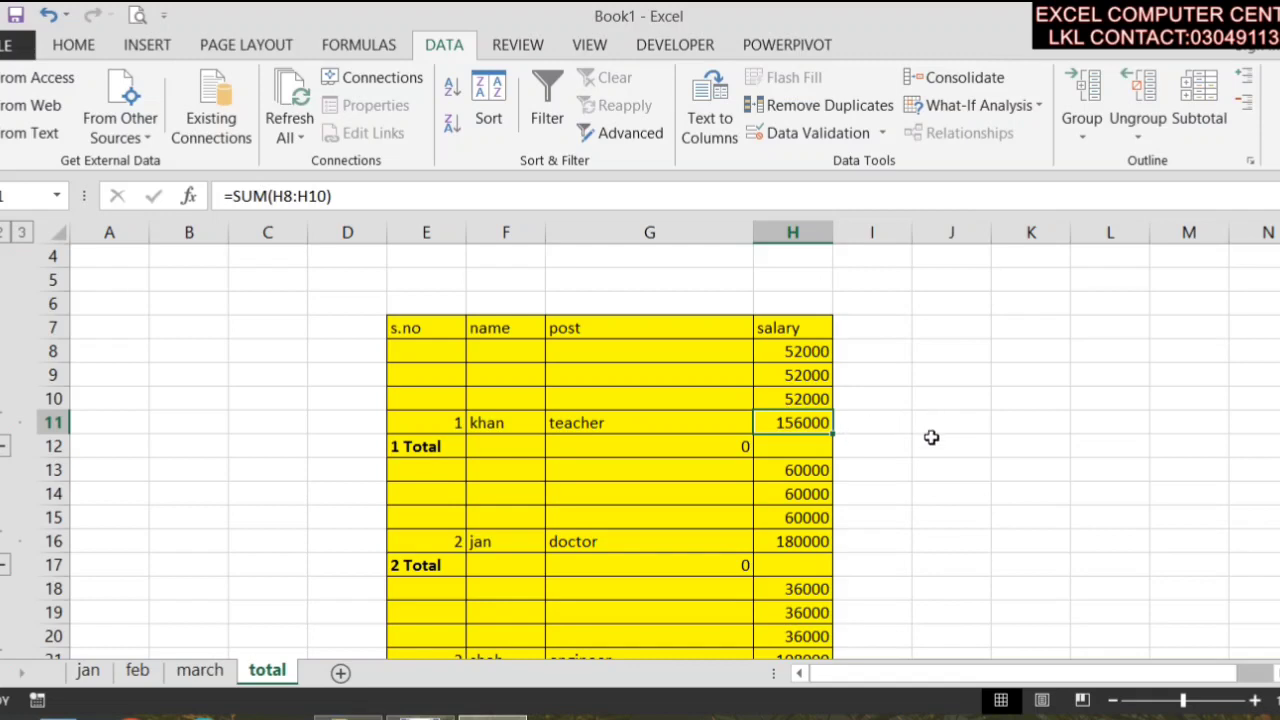
{"action": "scroll", "coordinate": [400, 448], "scroll_direction": "down", "scroll_amount": 1}
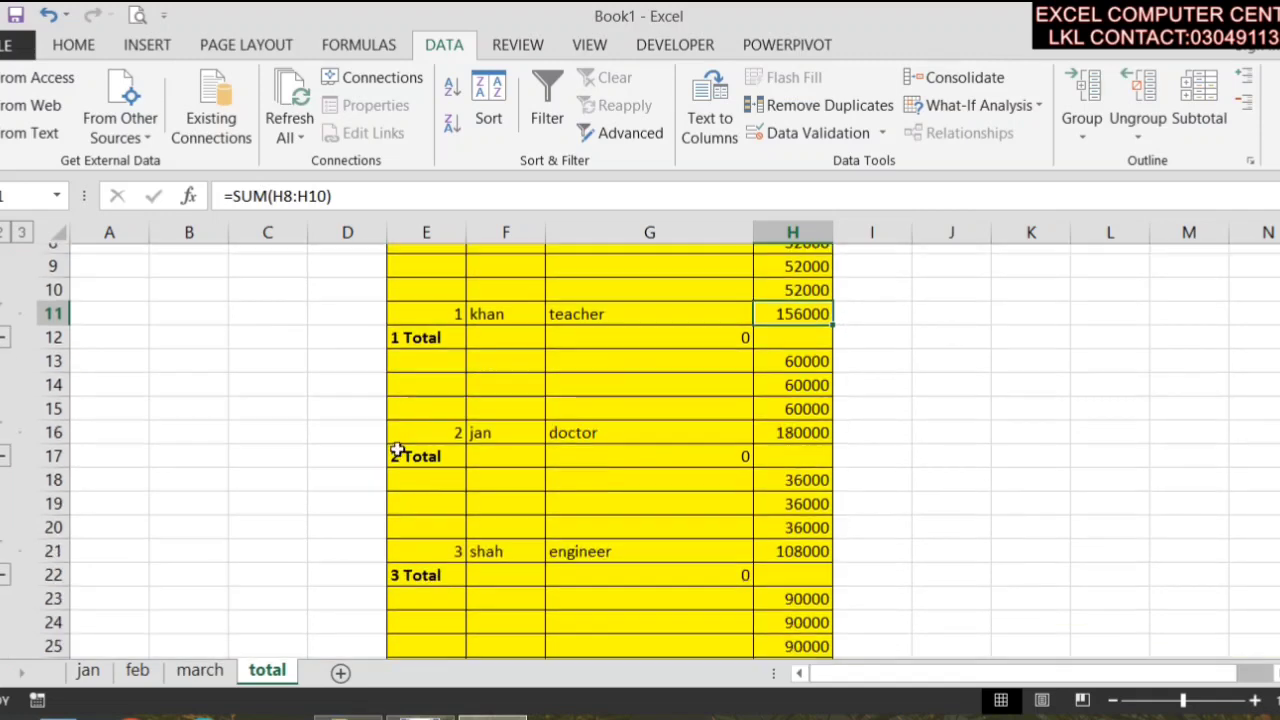
{"action": "scroll", "coordinate": [560, 337], "scroll_direction": "down", "scroll_amount": 1}
- Group the selected rows, then ungroup them again
{"action": "left_click", "coordinate": [1097, 135]}
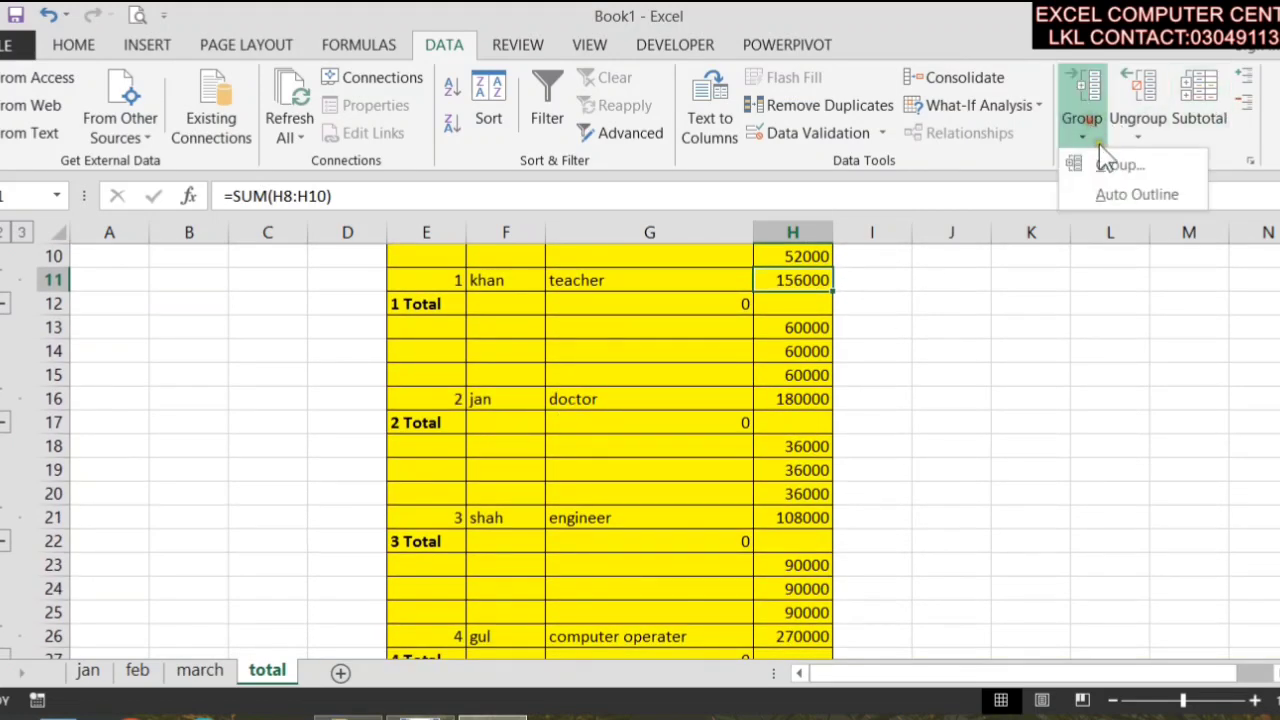
{"action": "left_click", "coordinate": [1101, 157]}
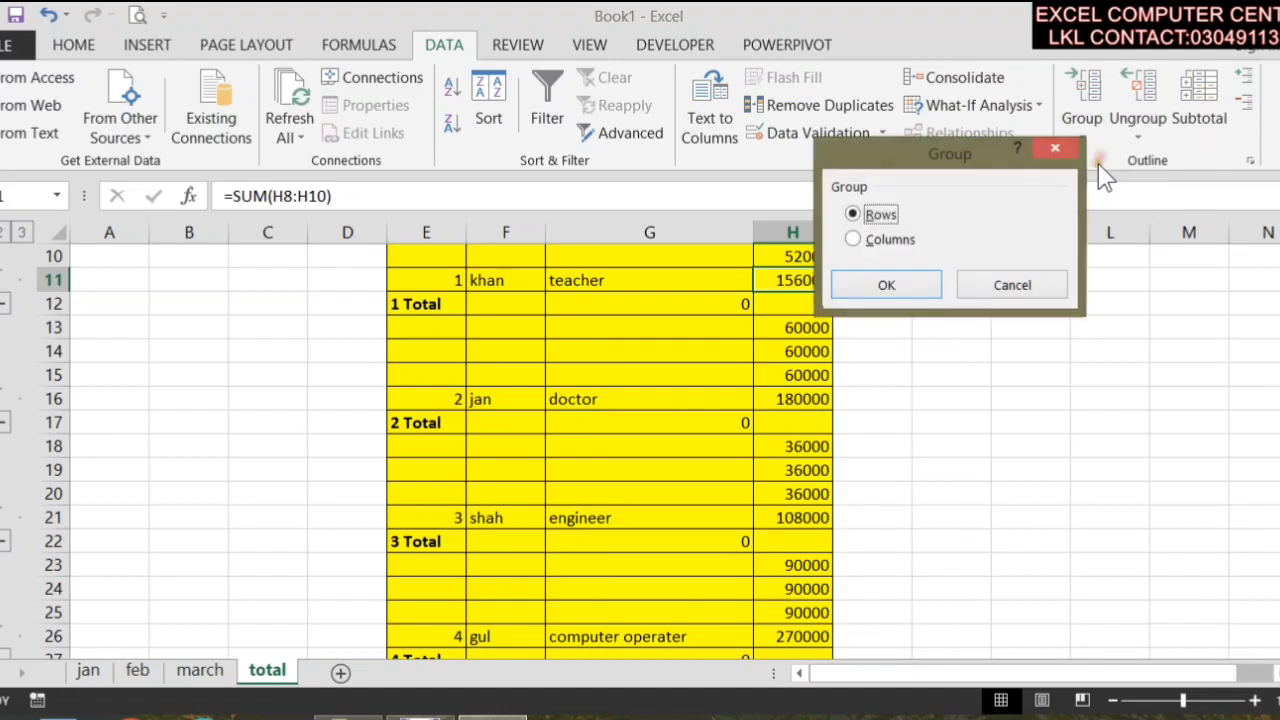
{"action": "left_click", "coordinate": [880, 283]}
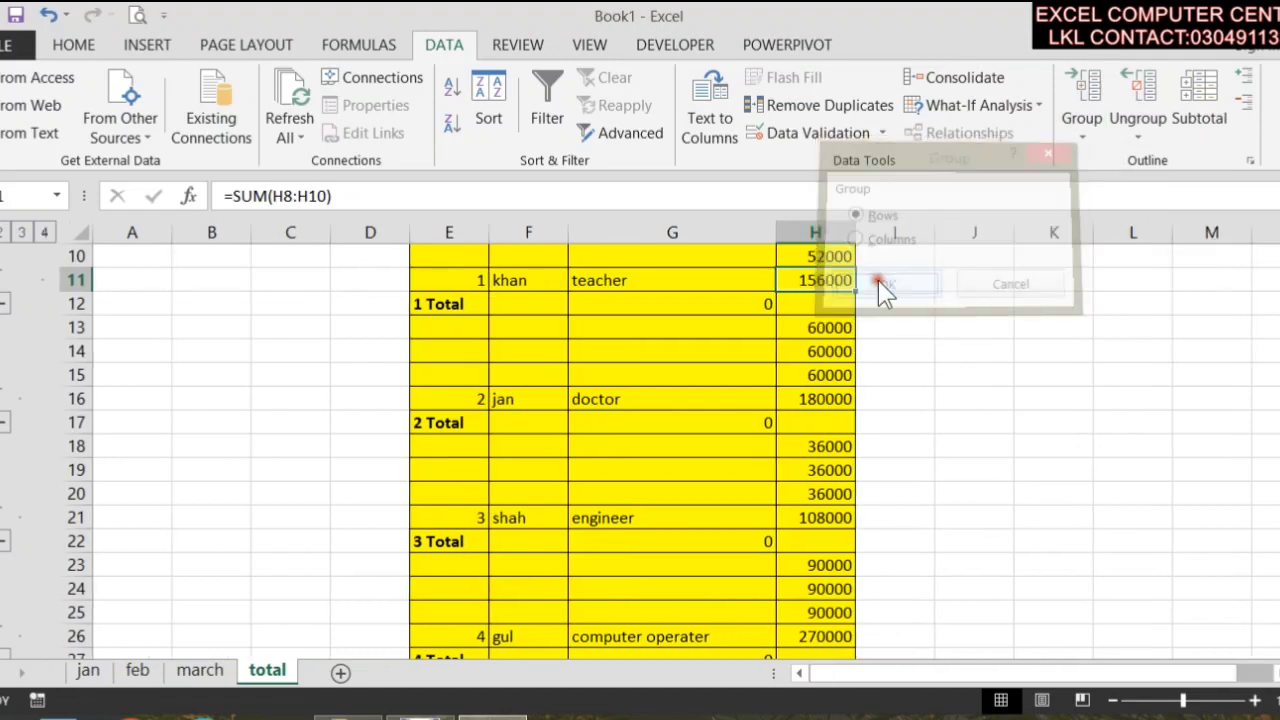
{"action": "left_click", "coordinate": [1138, 128]}
{"action": "left_click", "coordinate": [1147, 168]}
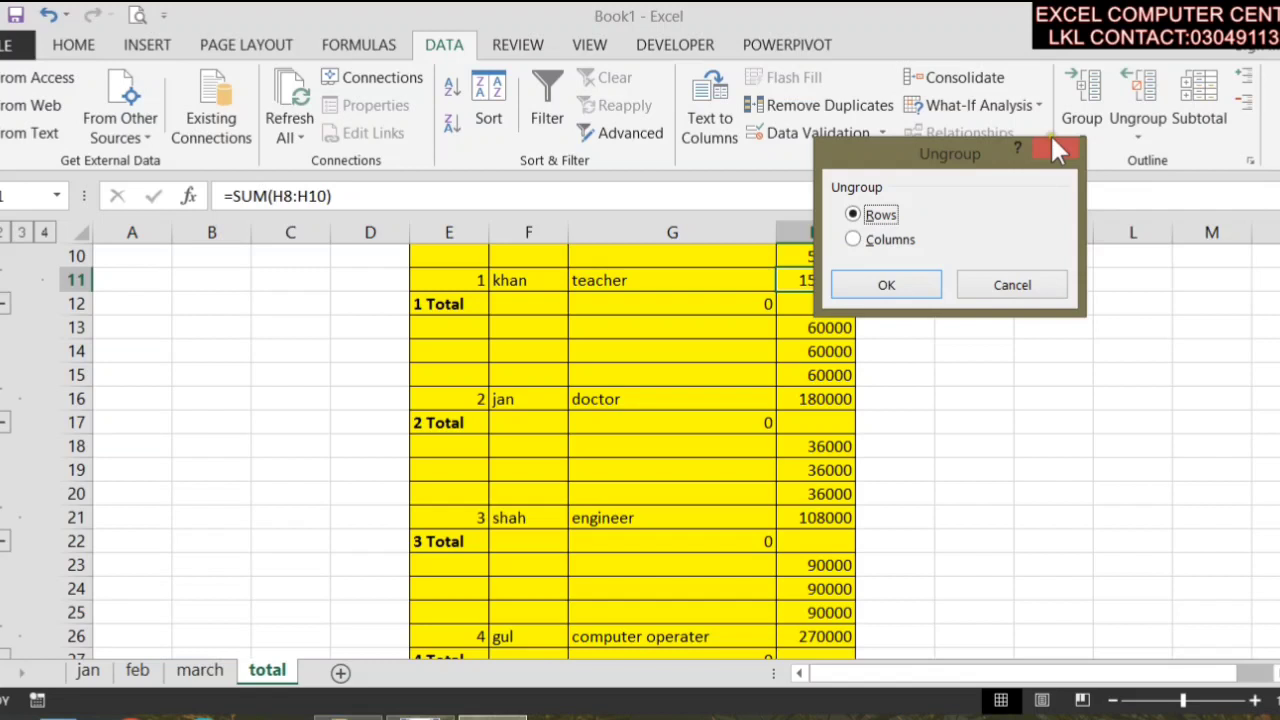
{"action": "left_click", "coordinate": [886, 285]}
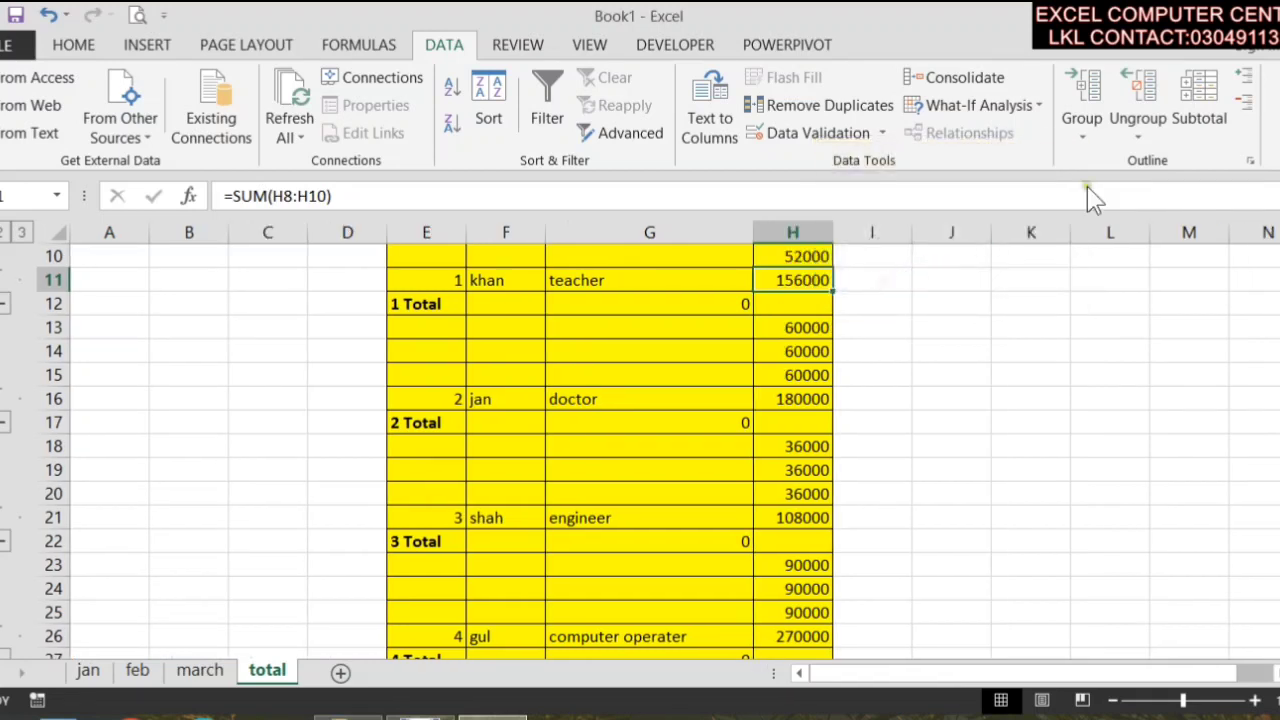
- Replace the outline with an Auto Outline, clear it, then regenerate the Auto Outline
{"action": "left_click", "coordinate": [1083, 125]}
{"action": "left_click", "coordinate": [1102, 191]}
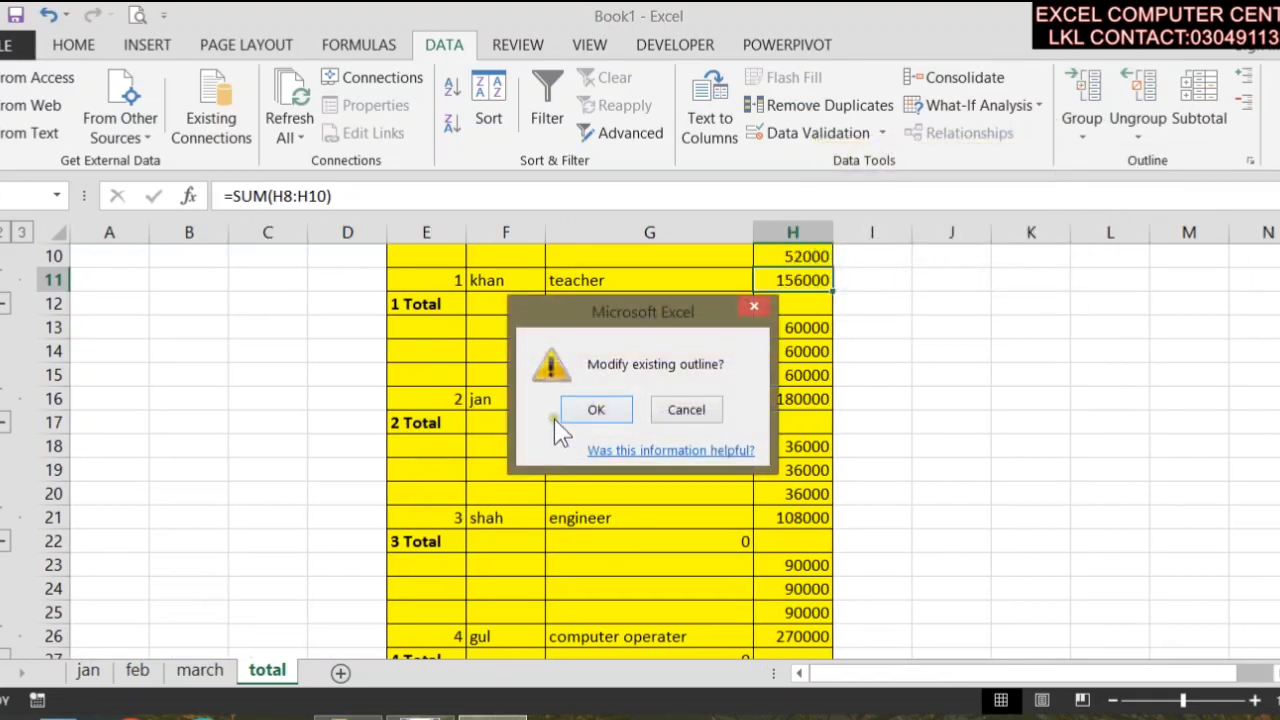
{"action": "left_click", "coordinate": [600, 408]}
{"action": "left_click", "coordinate": [1117, 140]}
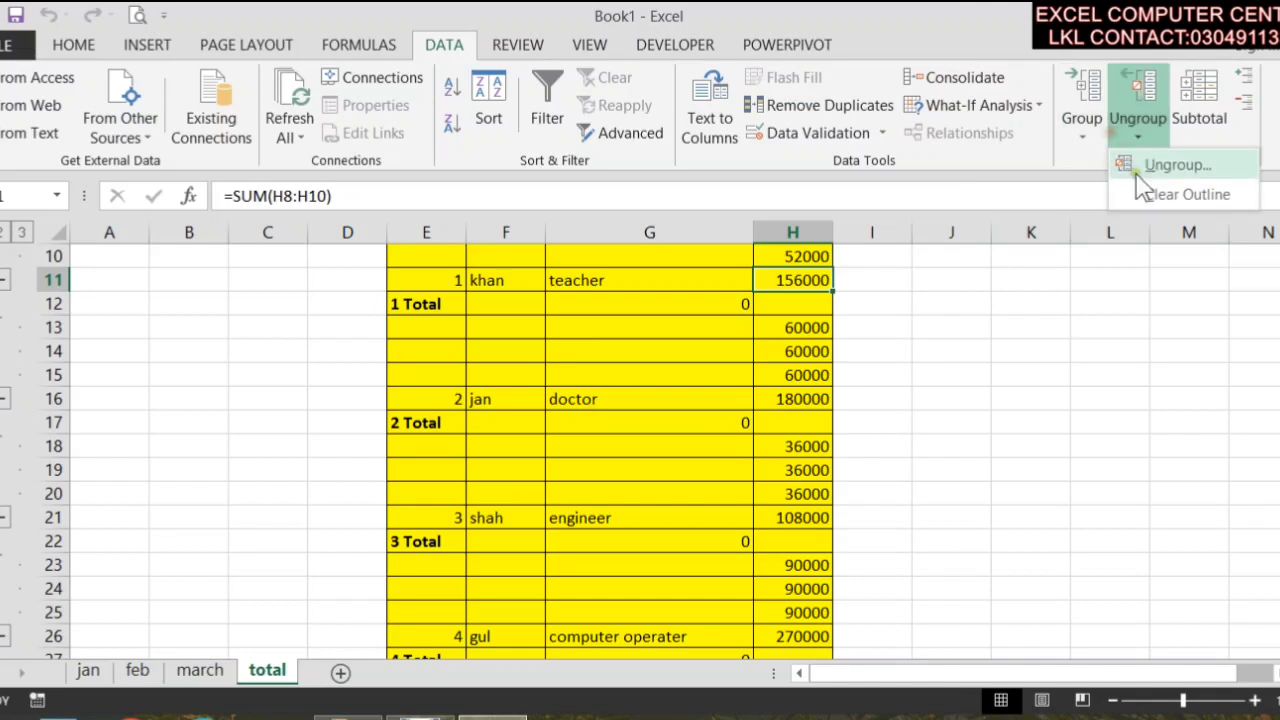
{"action": "left_click", "coordinate": [1150, 191]}
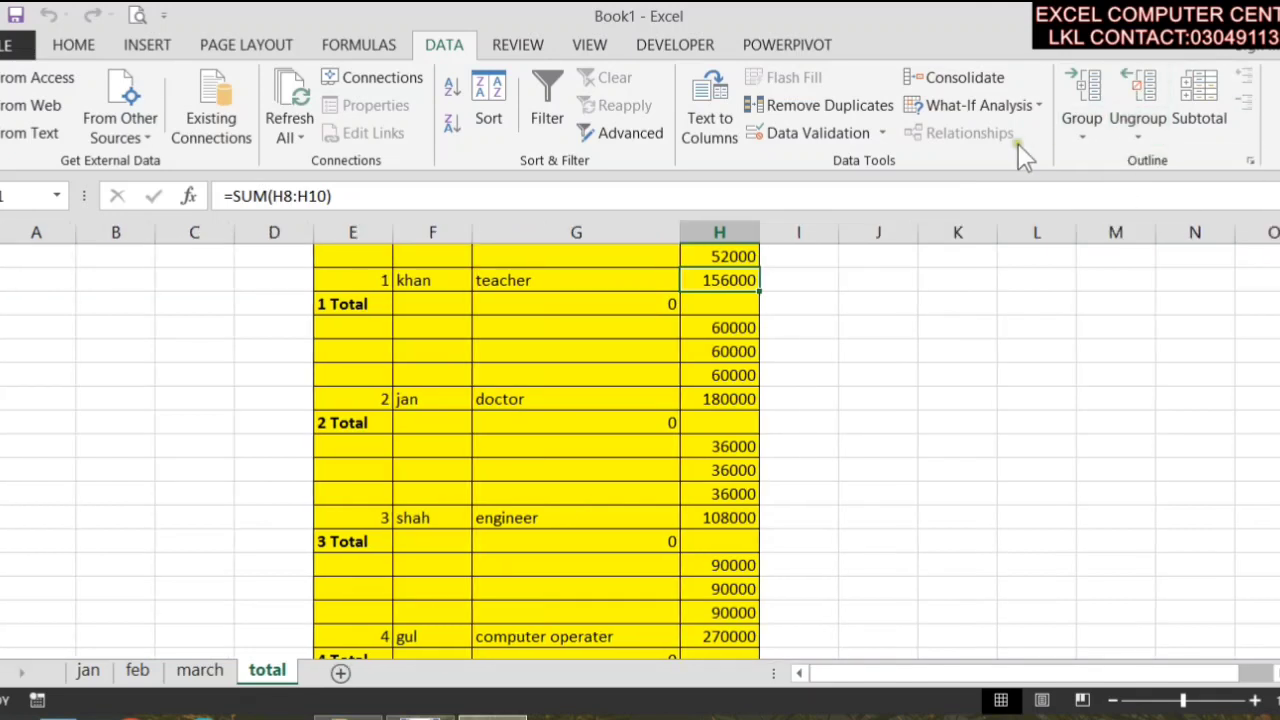
{"action": "left_click", "coordinate": [1082, 140]}
{"action": "left_click", "coordinate": [1084, 190]}
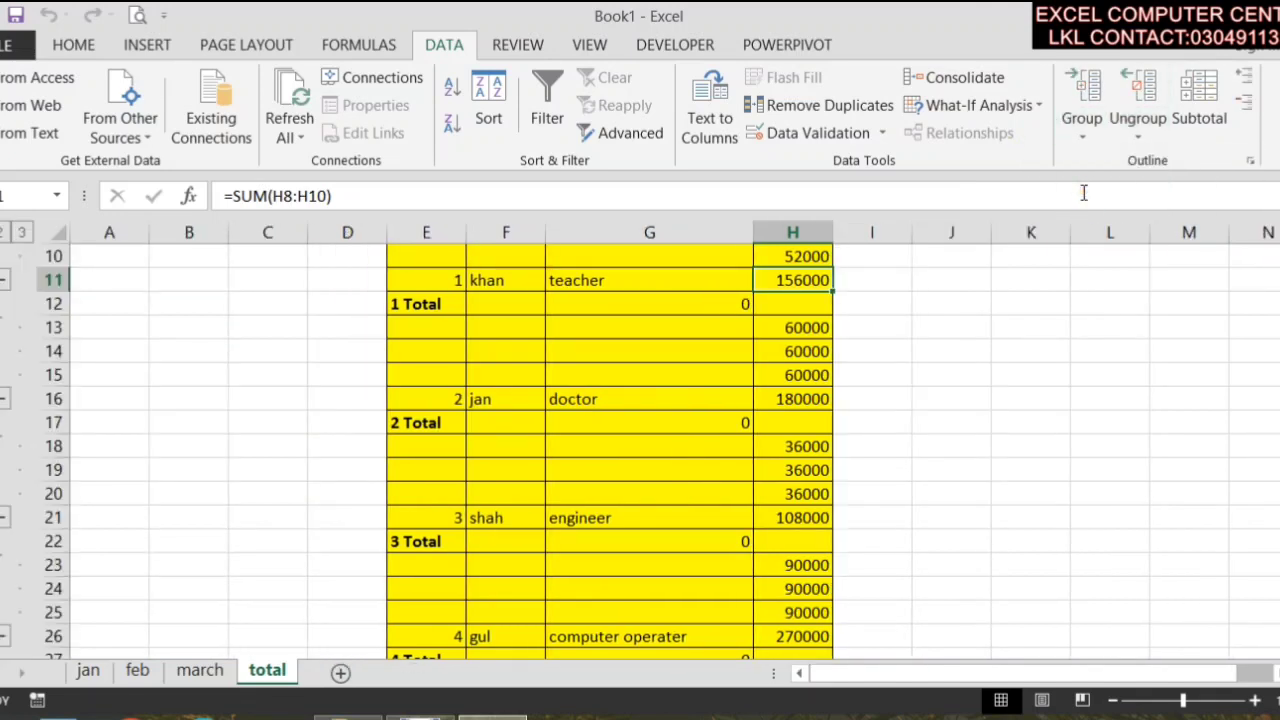
- Change the subtotals to a Count of name at each s.no change, dropping post
{"action": "left_click", "coordinate": [1210, 120]}
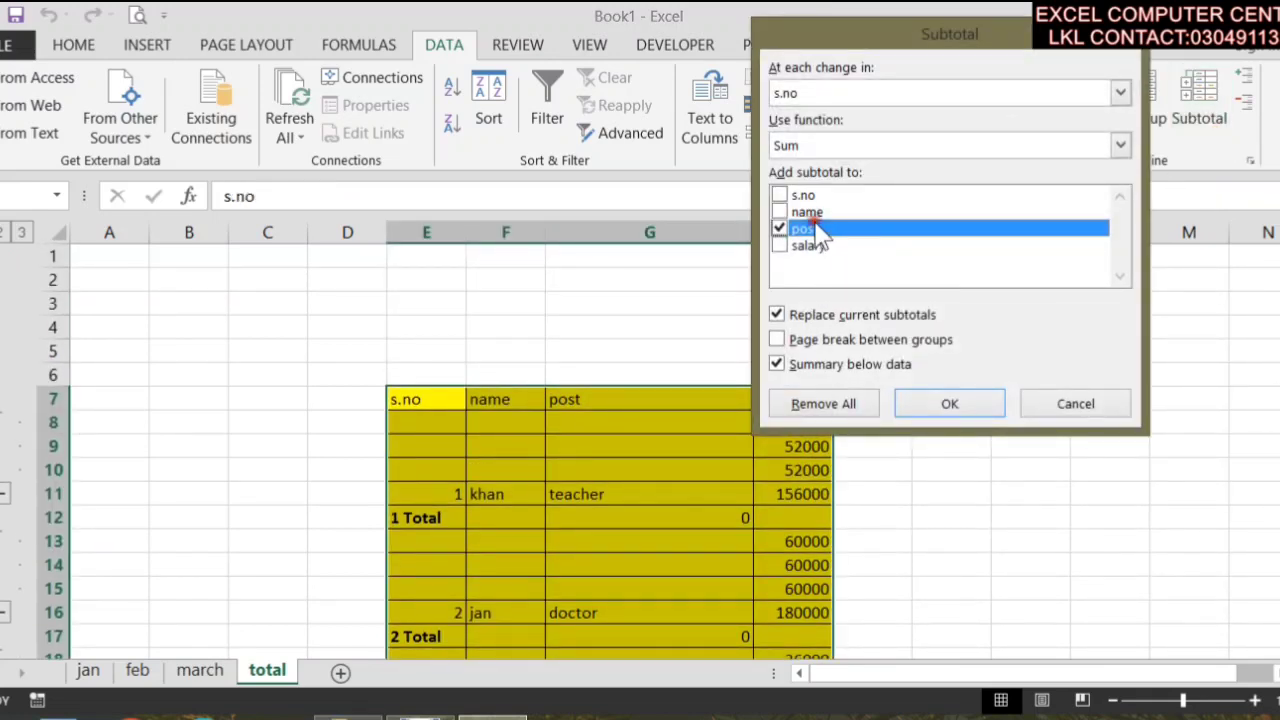
{"action": "left_click", "coordinate": [780, 230]}
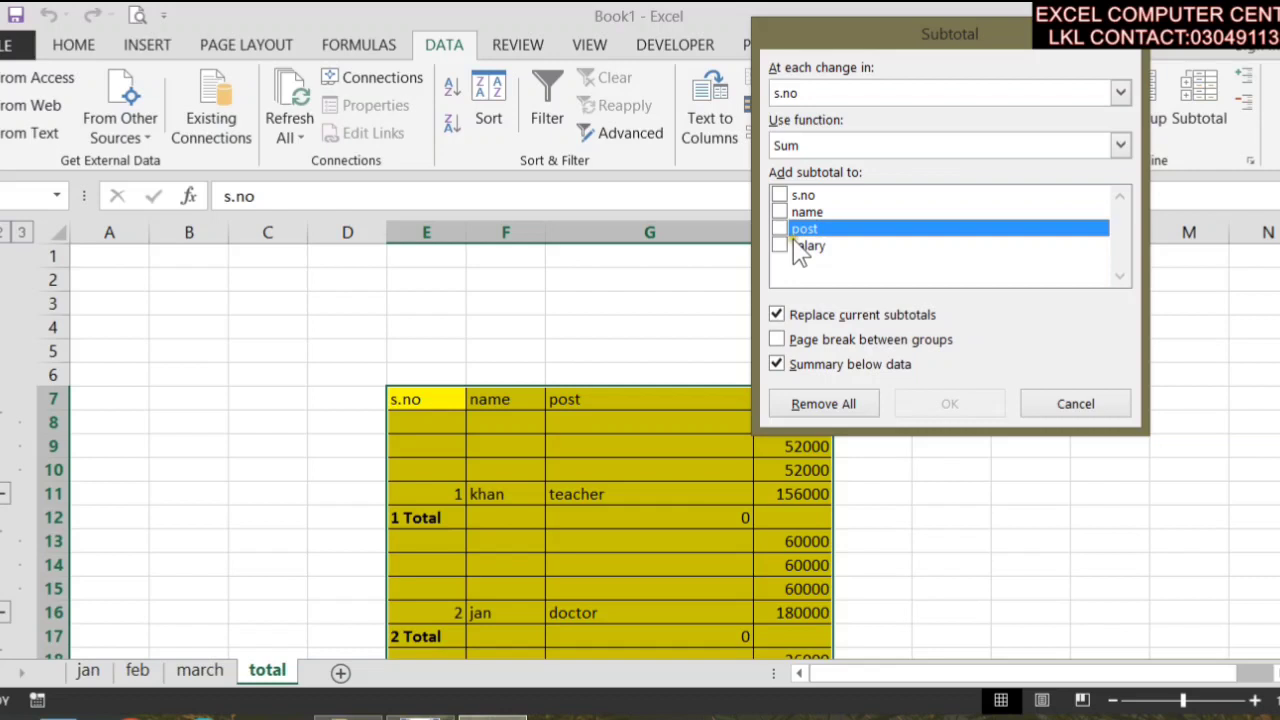
{"action": "left_click", "coordinate": [800, 196]}
{"action": "left_click", "coordinate": [779, 195]}
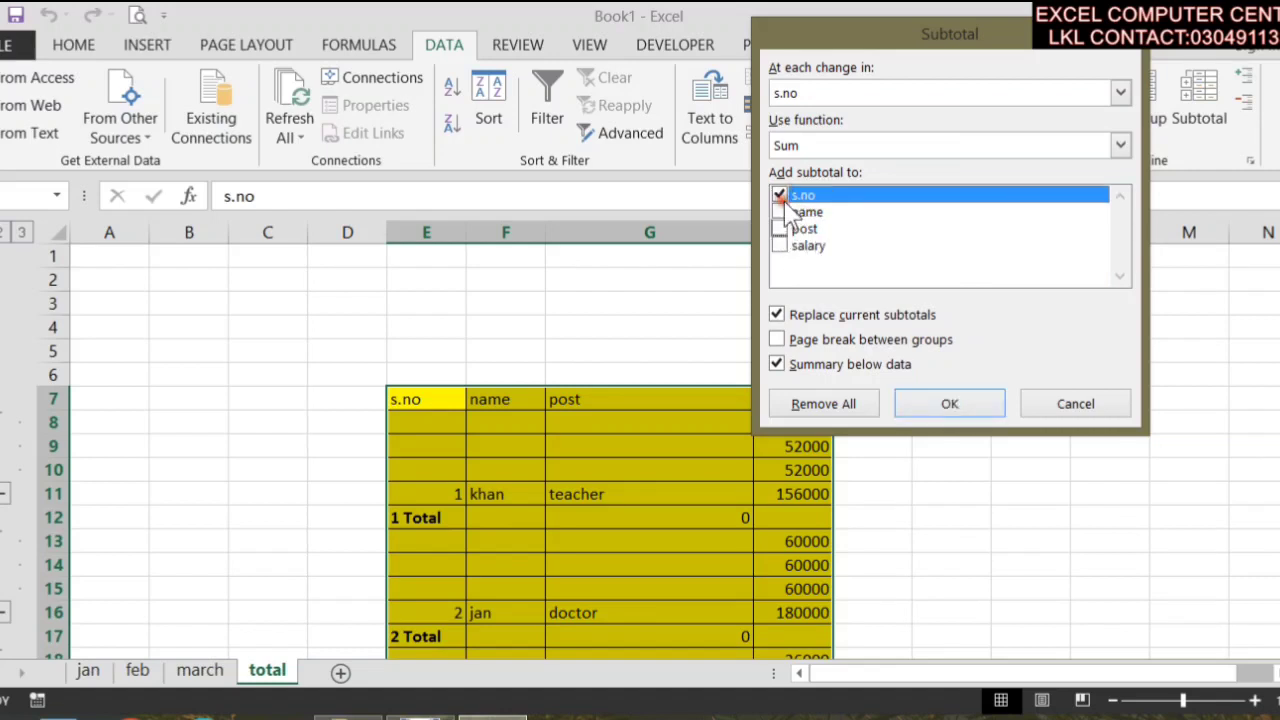
{"action": "left_click", "coordinate": [780, 212]}
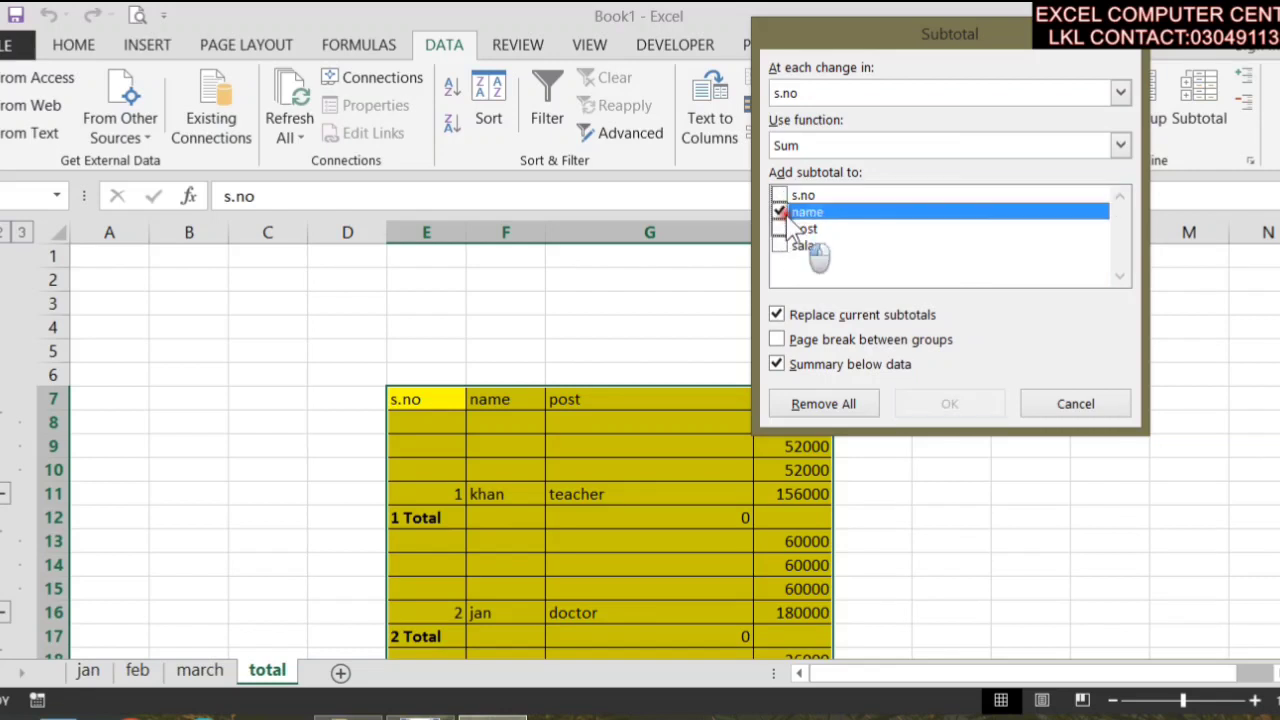
{"action": "left_click", "coordinate": [1047, 144]}
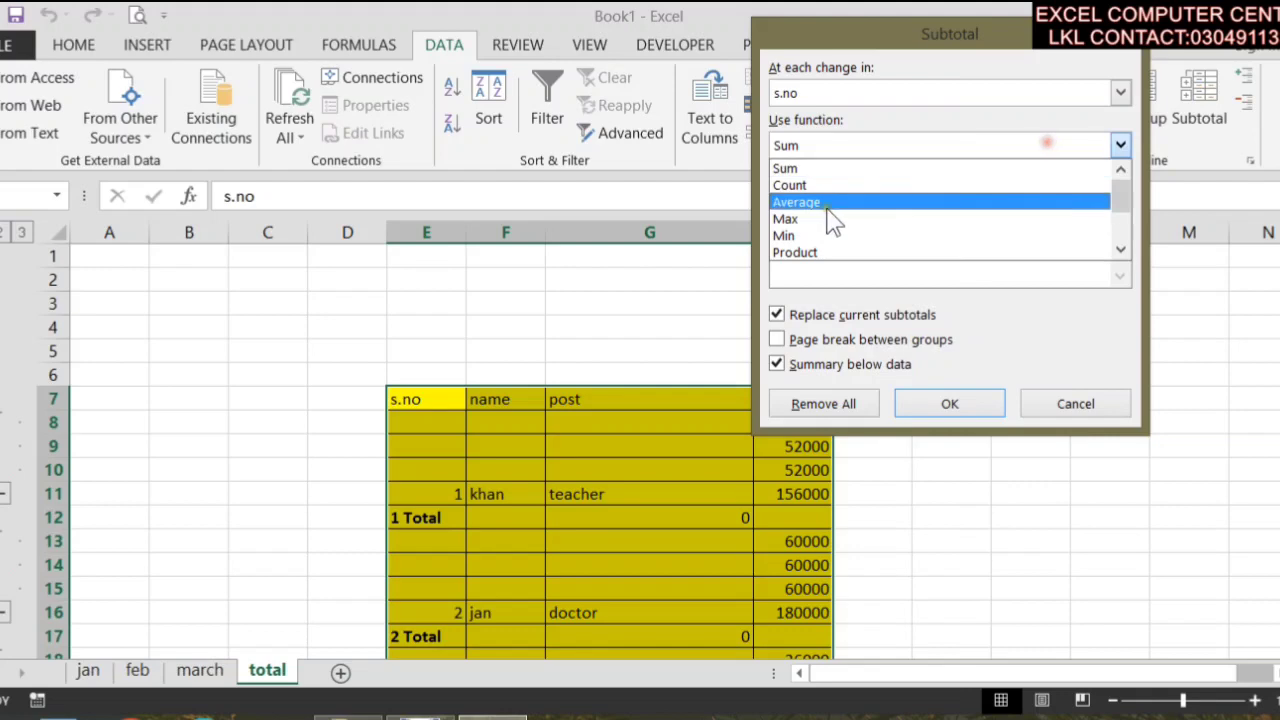
{"action": "left_click", "coordinate": [800, 185]}
{"action": "left_click", "coordinate": [950, 404]}
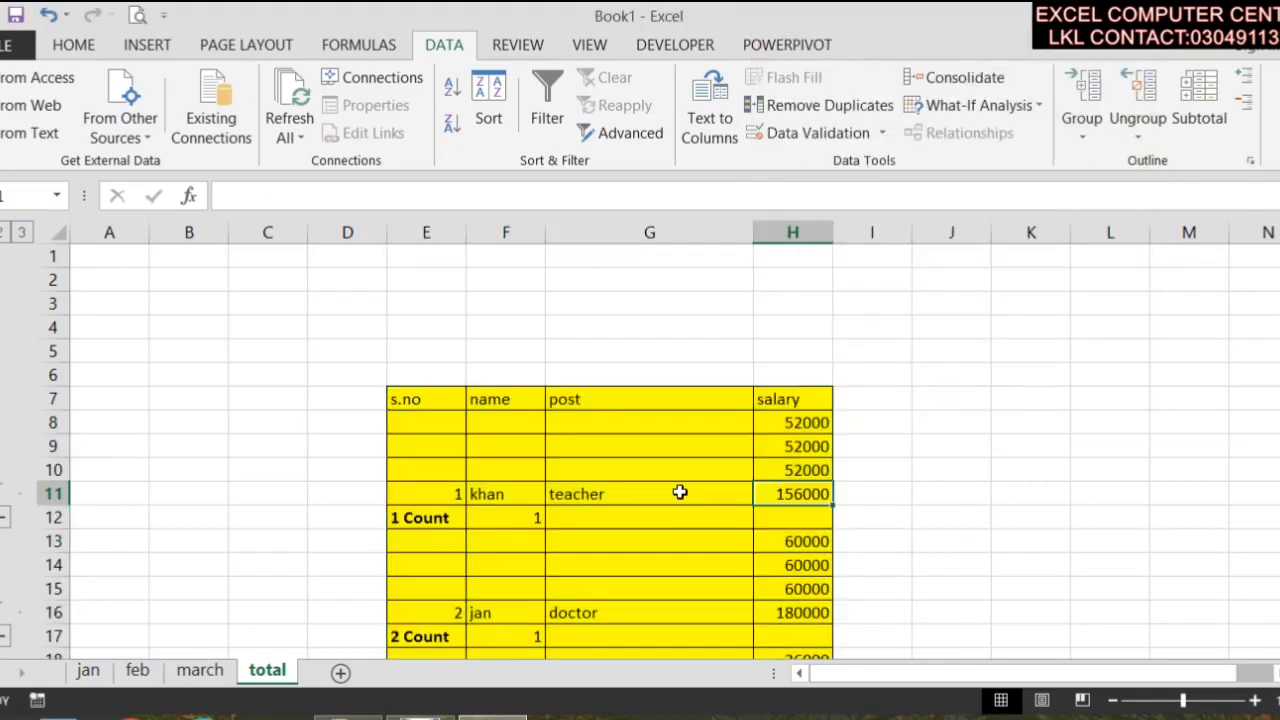
- Review the Grand Count of 10, then collapse and expand khan's group detail
{"action": "scroll", "coordinate": [680, 489], "scroll_direction": "down", "scroll_amount": 2}
{"action": "scroll", "coordinate": [503, 417], "scroll_direction": "down", "scroll_amount": 3}
{"action": "scroll", "coordinate": [503, 411], "scroll_direction": "down", "scroll_amount": 2}
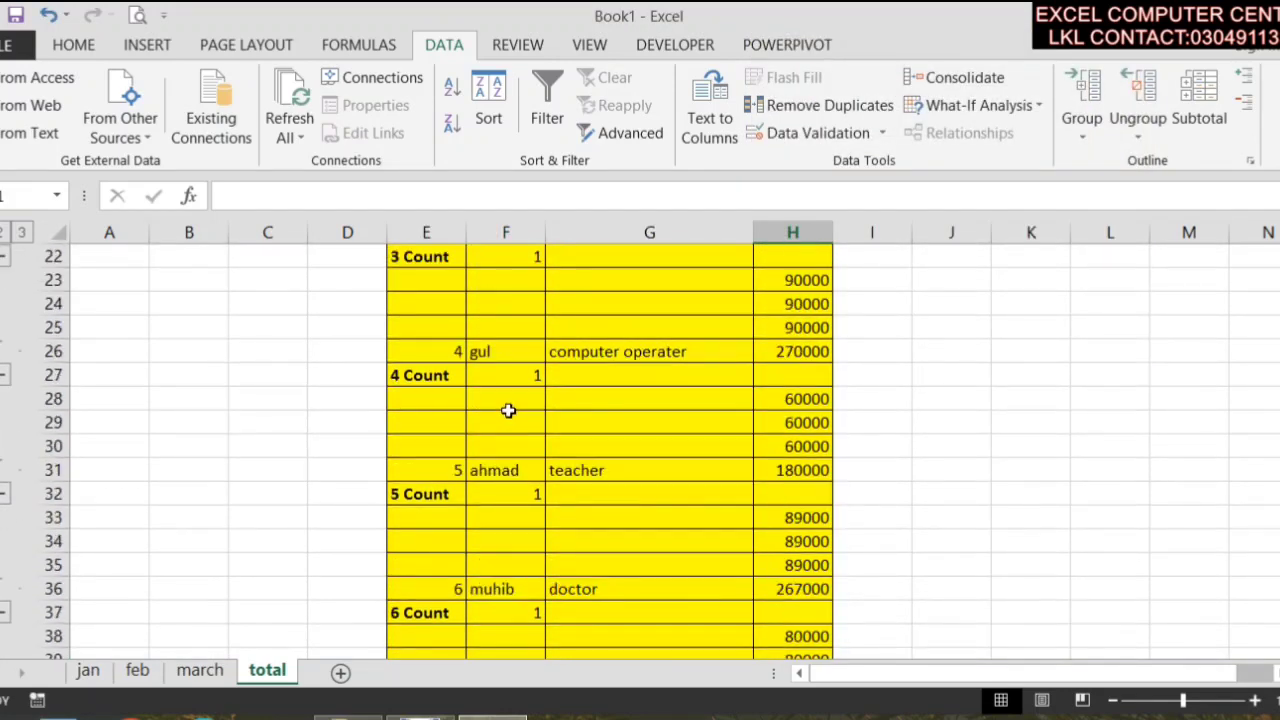
{"action": "scroll", "coordinate": [505, 411], "scroll_direction": "down", "scroll_amount": 4}
{"action": "scroll", "coordinate": [525, 400], "scroll_direction": "down", "scroll_amount": 5}
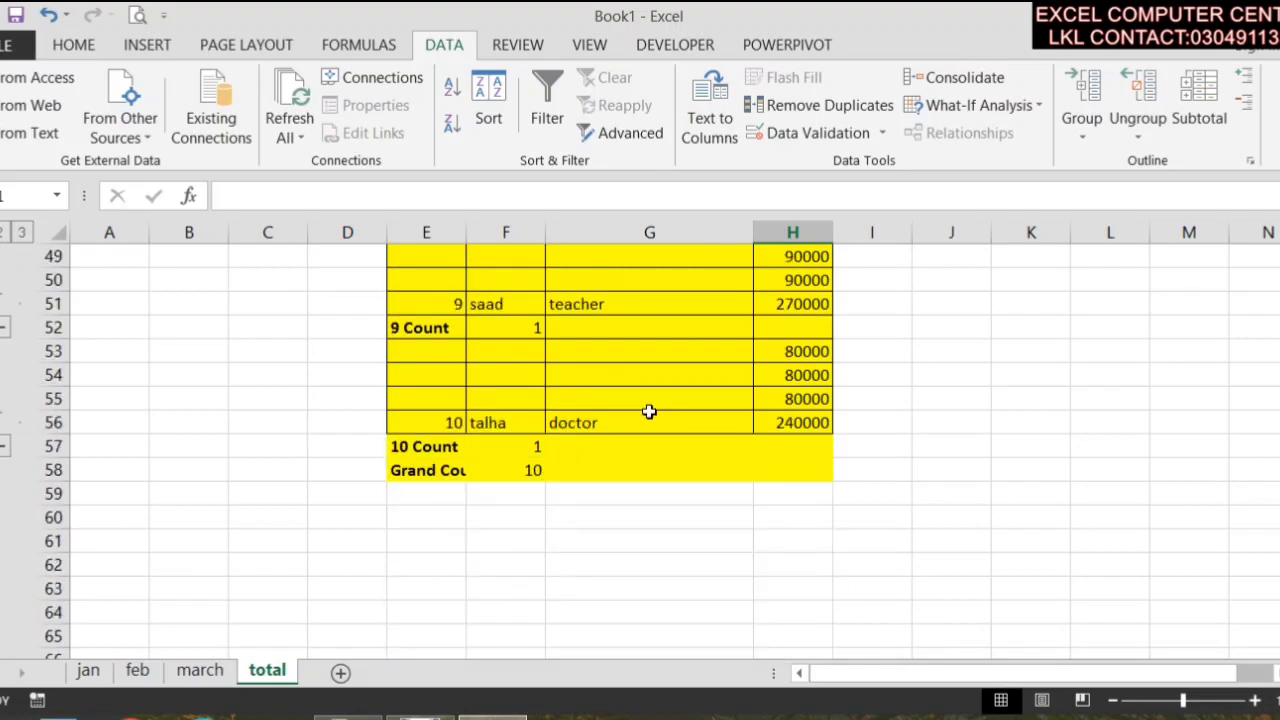
{"action": "scroll", "coordinate": [660, 395], "scroll_direction": "down", "scroll_amount": 6}
{"action": "scroll", "coordinate": [909, 366], "scroll_direction": "up", "scroll_amount": 5}
{"action": "scroll", "coordinate": [900, 362], "scroll_direction": "up", "scroll_amount": 5}
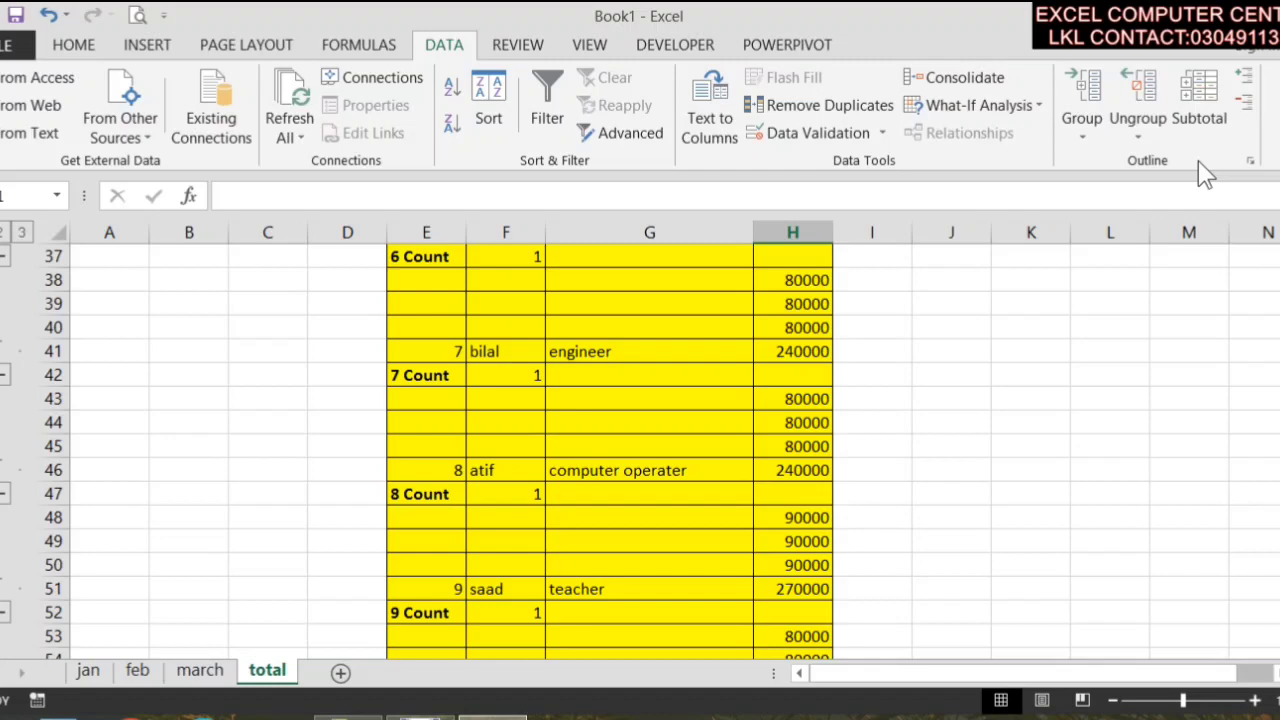
{"action": "left_click", "coordinate": [1244, 82]}
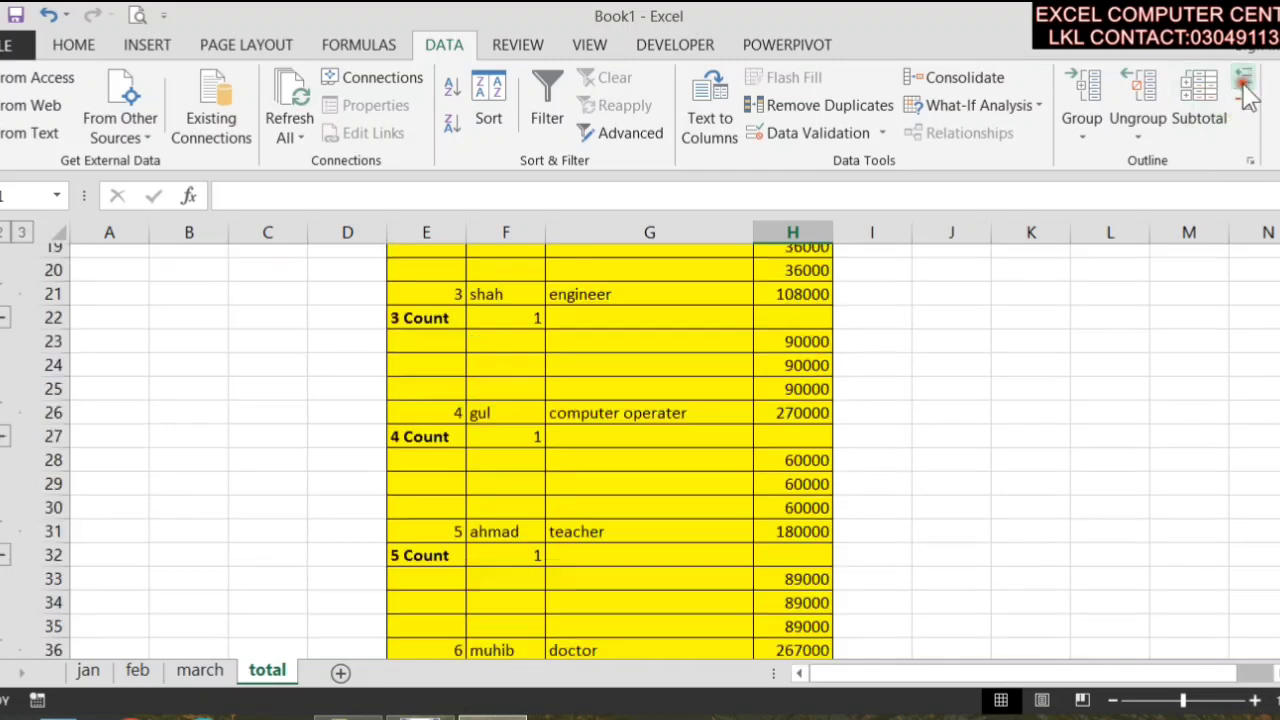
{"action": "left_click", "coordinate": [1243, 104]}
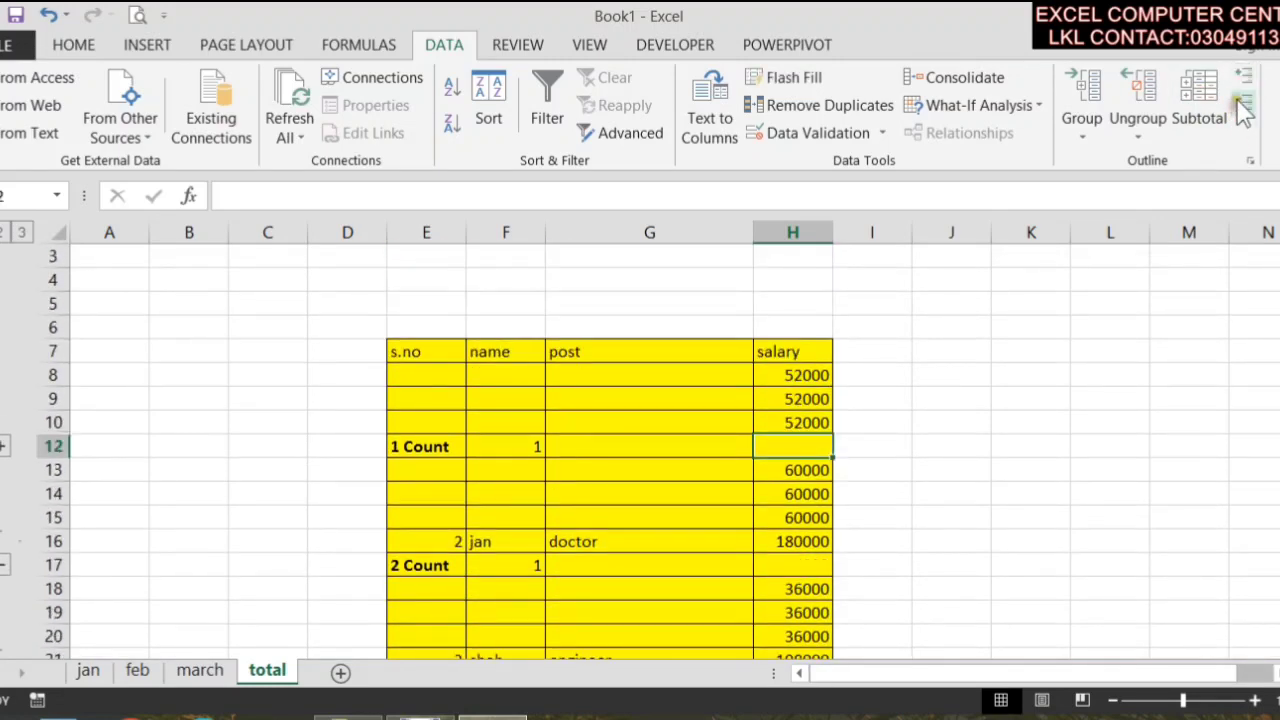
{"action": "left_click", "coordinate": [1243, 82]}
{"action": "left_click", "coordinate": [1243, 104]}
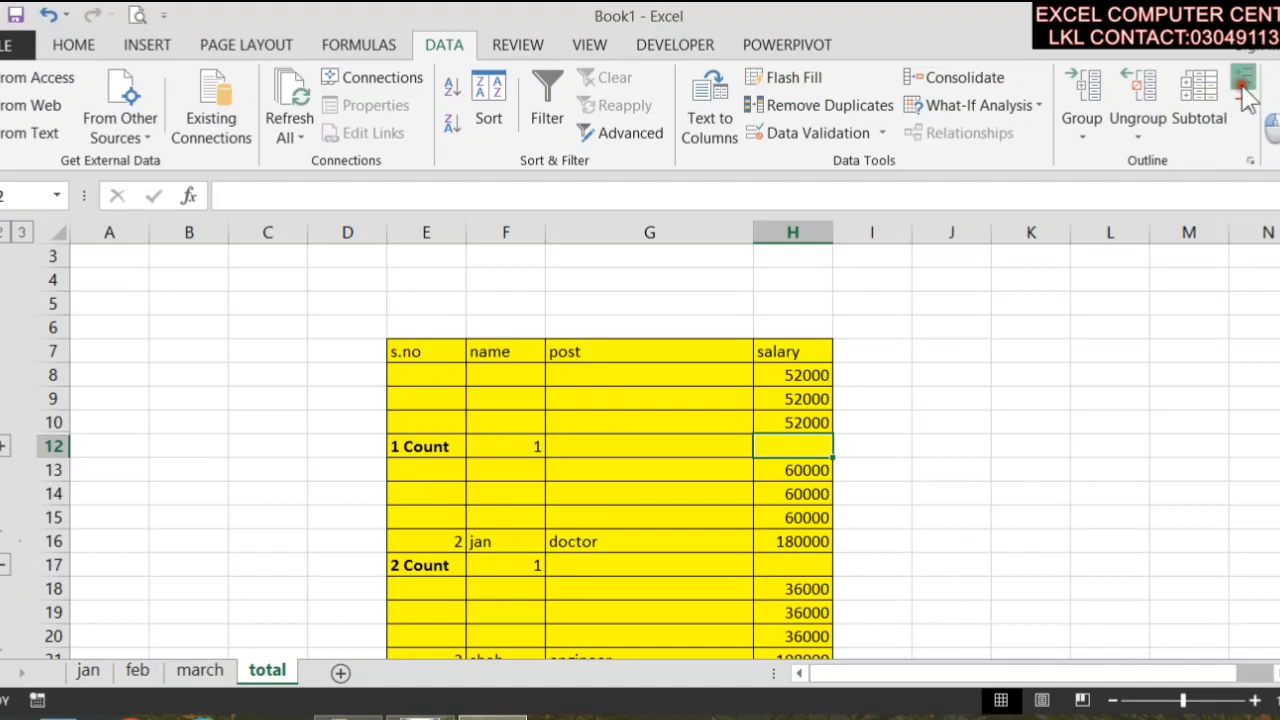
- Expand khan's group, then subtotal post and salary with Sum instead of counting names
{"action": "left_click", "coordinate": [1243, 82]}
{"action": "left_click", "coordinate": [1243, 104]}
{"action": "left_click", "coordinate": [1243, 82]}
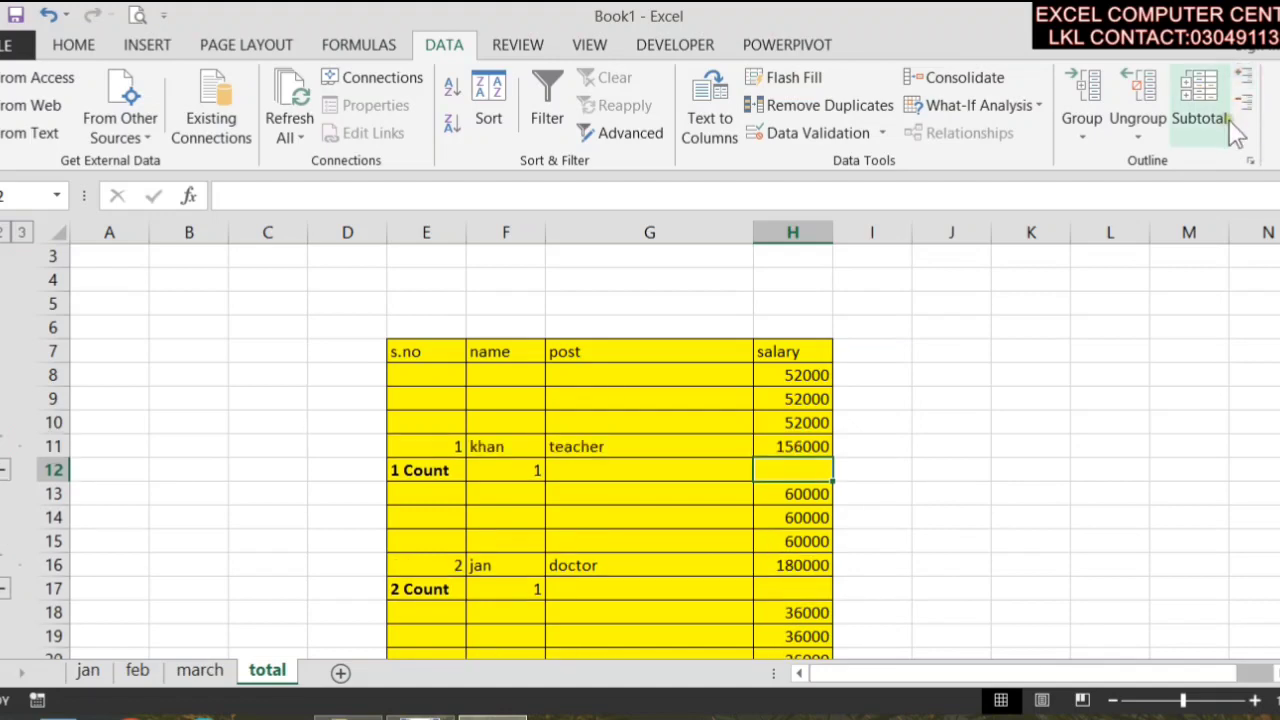
{"action": "left_click", "coordinate": [1228, 119]}
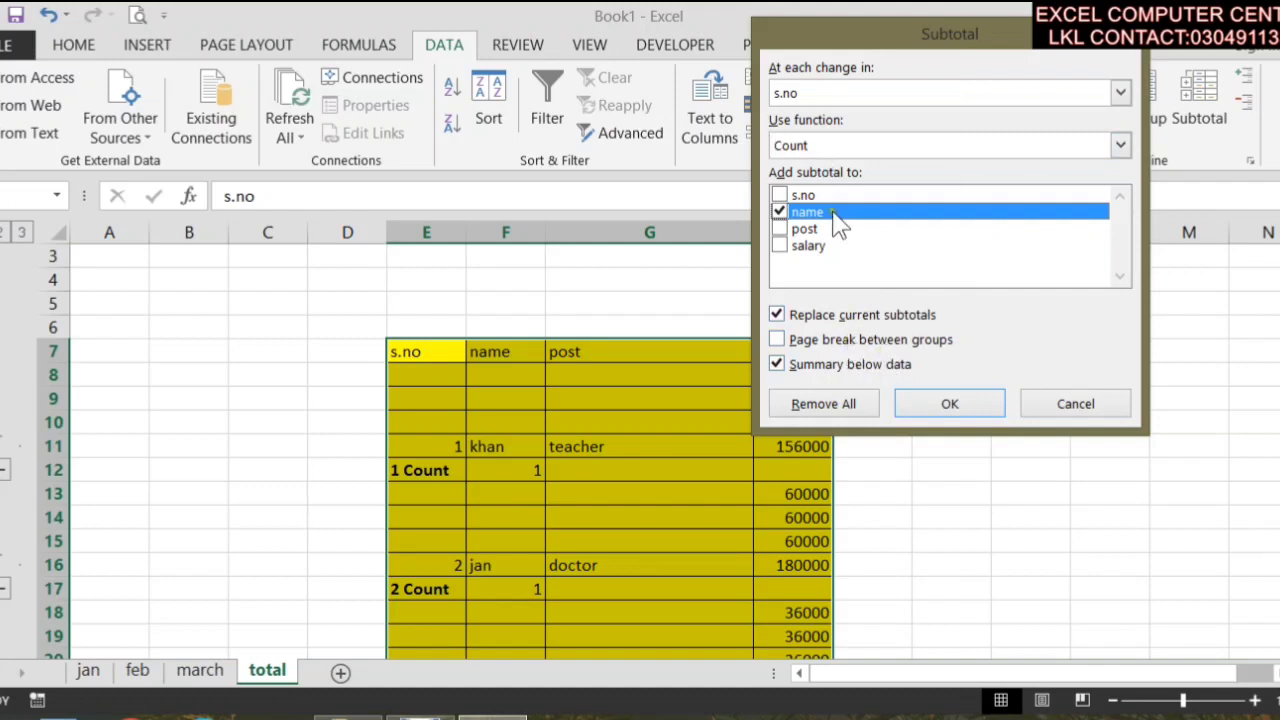
{"action": "left_click", "coordinate": [781, 229]}
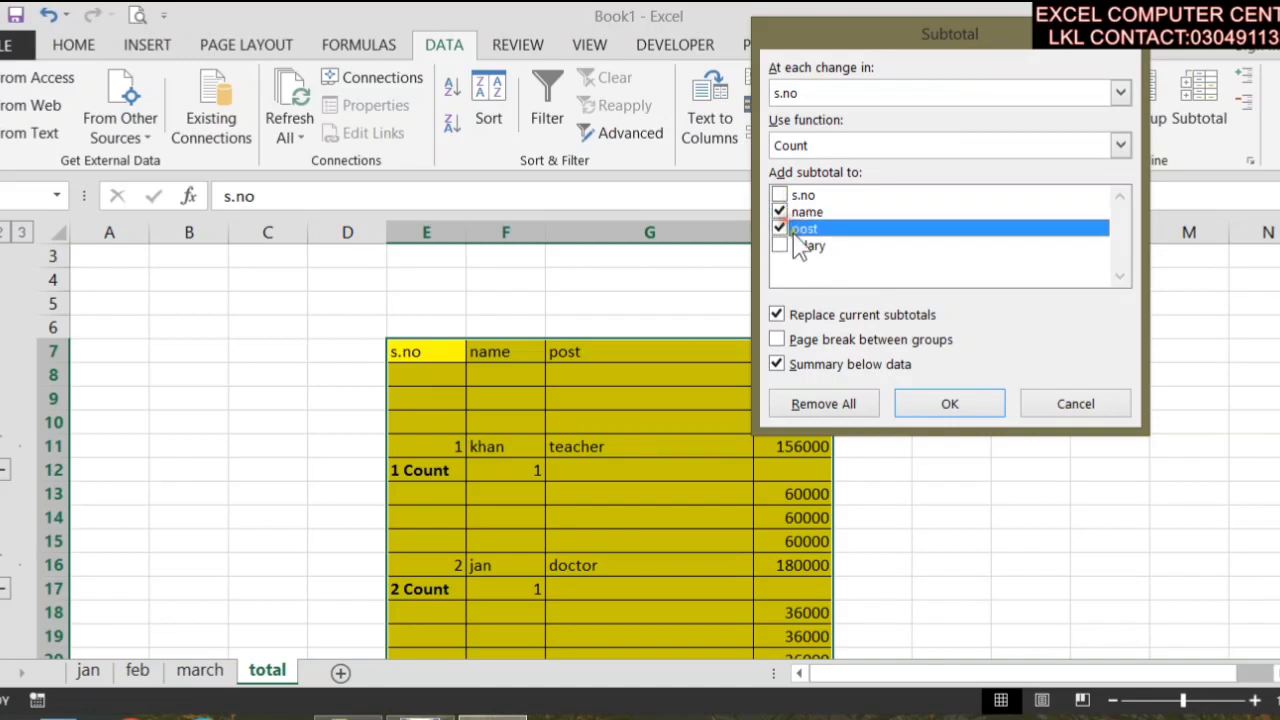
{"action": "left_click", "coordinate": [780, 246]}
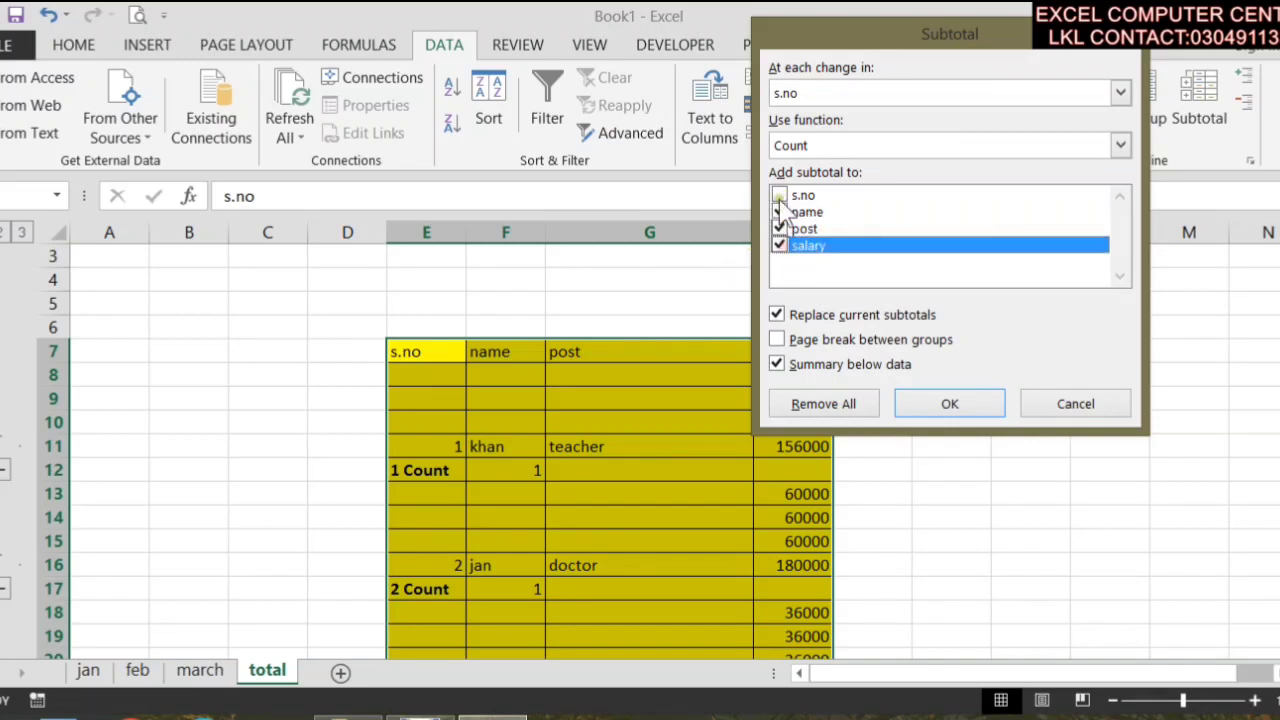
{"action": "left_click", "coordinate": [780, 212]}
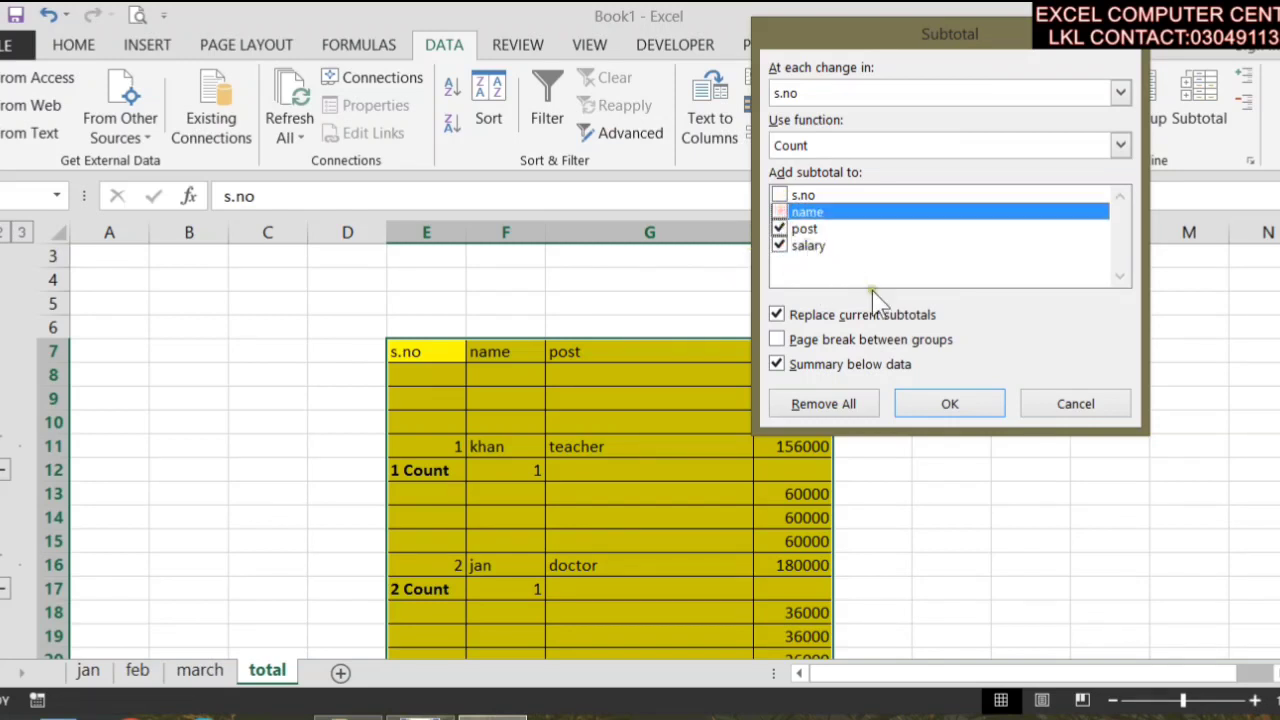
{"action": "left_click", "coordinate": [906, 147]}
{"action": "left_click", "coordinate": [866, 168]}
{"action": "left_click", "coordinate": [940, 405]}
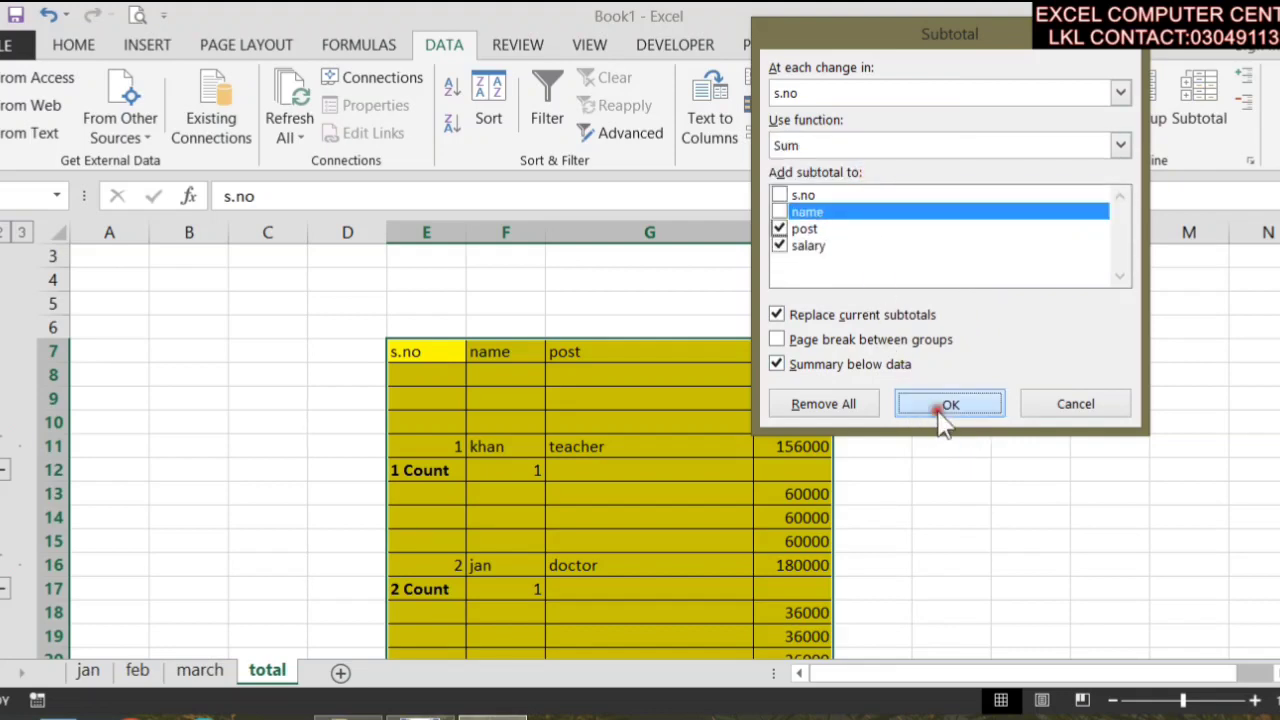
- Scroll down to the Grand Total row at the bottom of the staff table
{"action": "scroll", "coordinate": [757, 408], "scroll_direction": "down", "scroll_amount": 1}
{"action": "scroll", "coordinate": [756, 407], "scroll_direction": "down", "scroll_amount": 1}
{"action": "scroll", "coordinate": [757, 406], "scroll_direction": "up", "scroll_amount": 1}
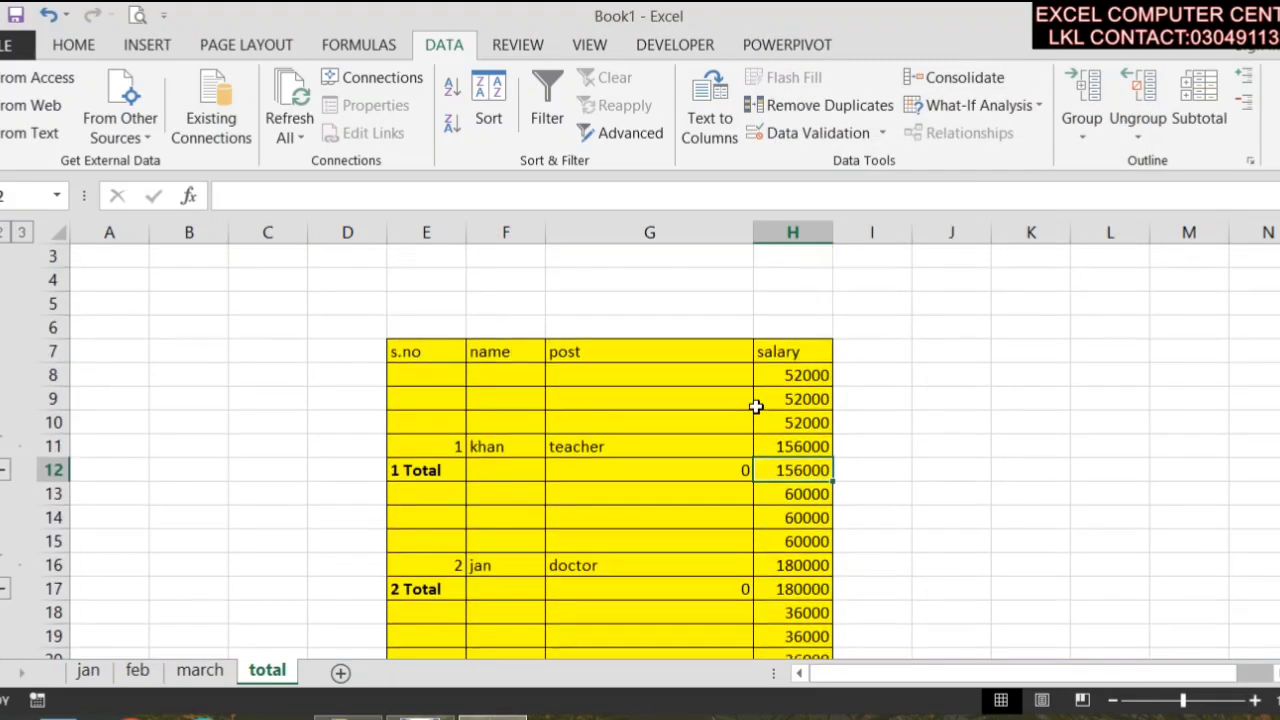
{"action": "scroll", "coordinate": [745, 385], "scroll_direction": "down", "scroll_amount": 4}
{"action": "scroll", "coordinate": [734, 358], "scroll_direction": "down", "scroll_amount": 2}
{"action": "scroll", "coordinate": [730, 351], "scroll_direction": "down", "scroll_amount": 4}
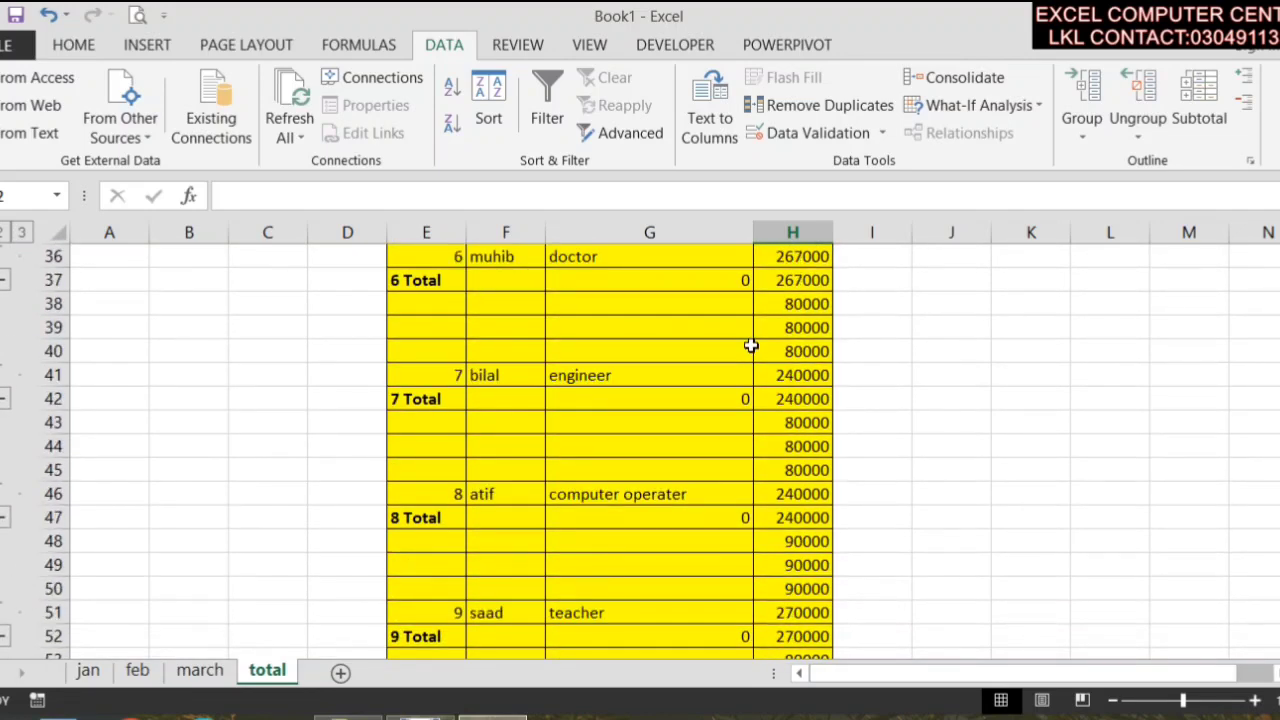
{"action": "scroll", "coordinate": [751, 350], "scroll_direction": "down", "scroll_amount": 5}
{"action": "scroll", "coordinate": [751, 350], "scroll_direction": "up", "scroll_amount": 2}
{"action": "scroll", "coordinate": [752, 352], "scroll_direction": "down", "scroll_amount": 1}
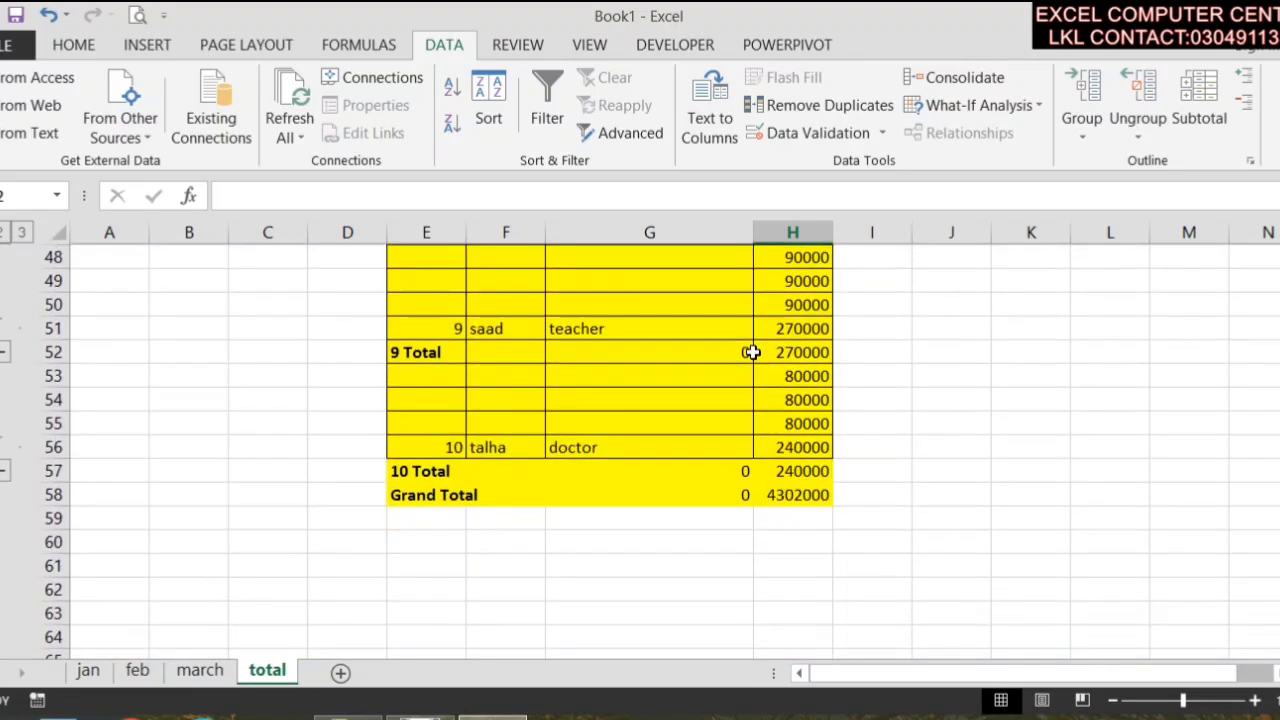
- Inspect the SUBTOTAL formulas behind the 10 Total salary and the 4302000 Grand Total
{"action": "left_click", "coordinate": [409, 497]}
{"action": "left_click", "coordinate": [412, 471]}
{"action": "left_click", "coordinate": [485, 492]}
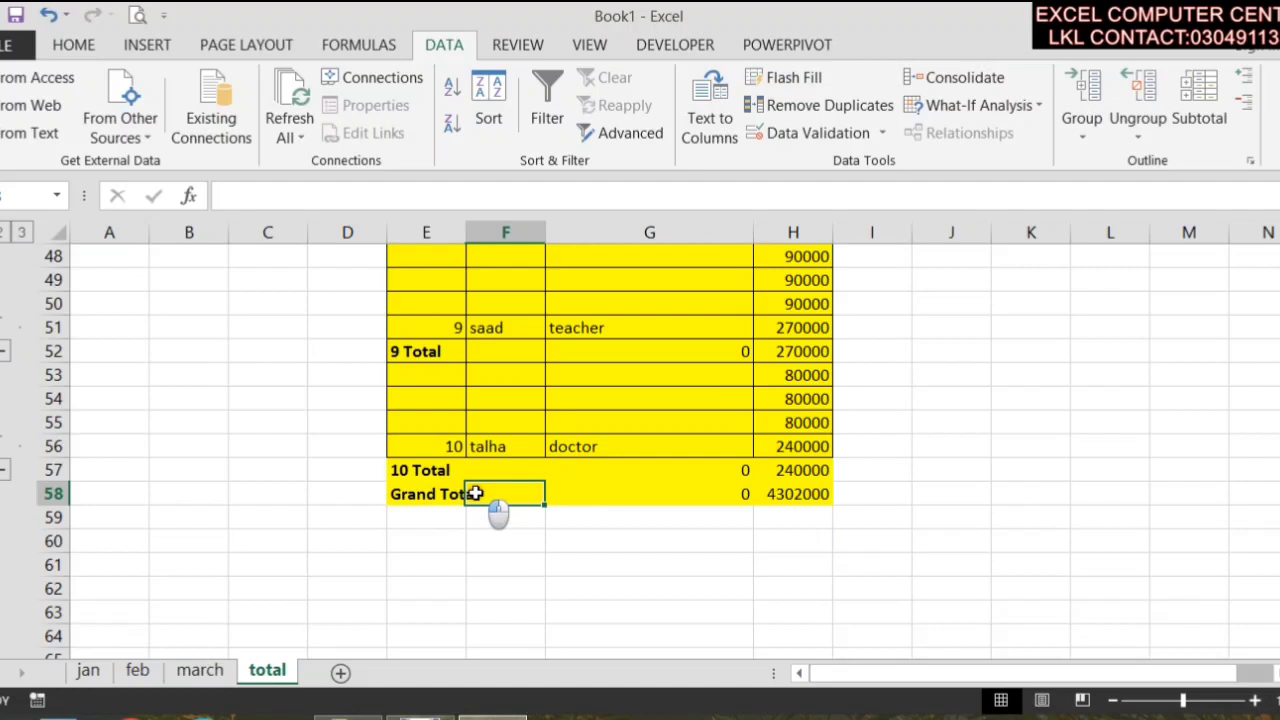
{"action": "left_click", "coordinate": [805, 471]}
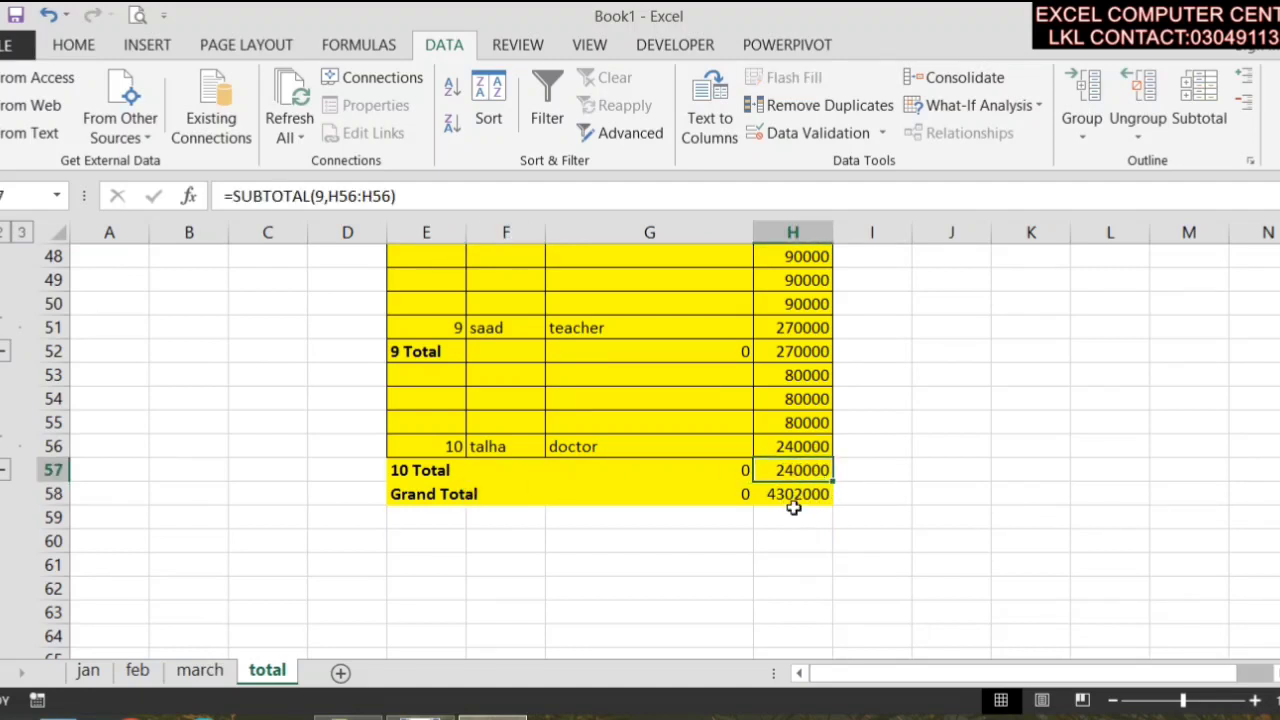
{"action": "left_click", "coordinate": [798, 500]}
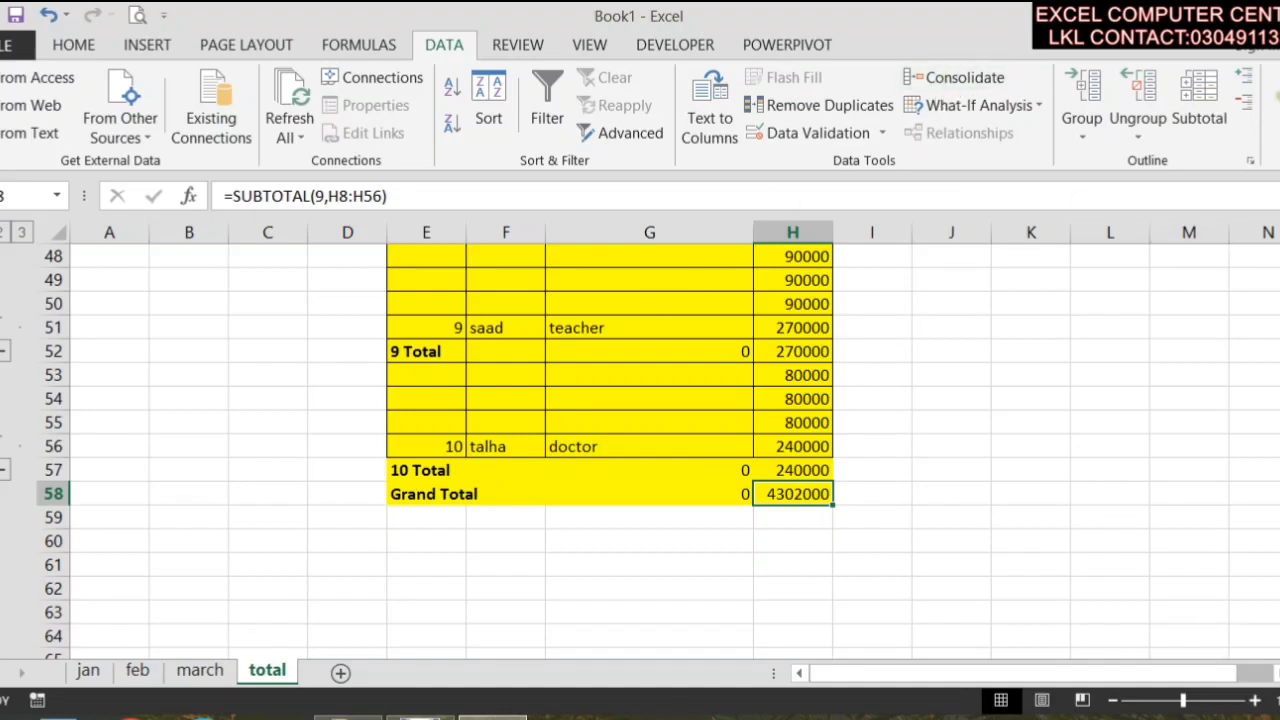
- Collapse the table to just the Grand Total and expand it again, twice
{"action": "left_click", "coordinate": [1246, 101]}
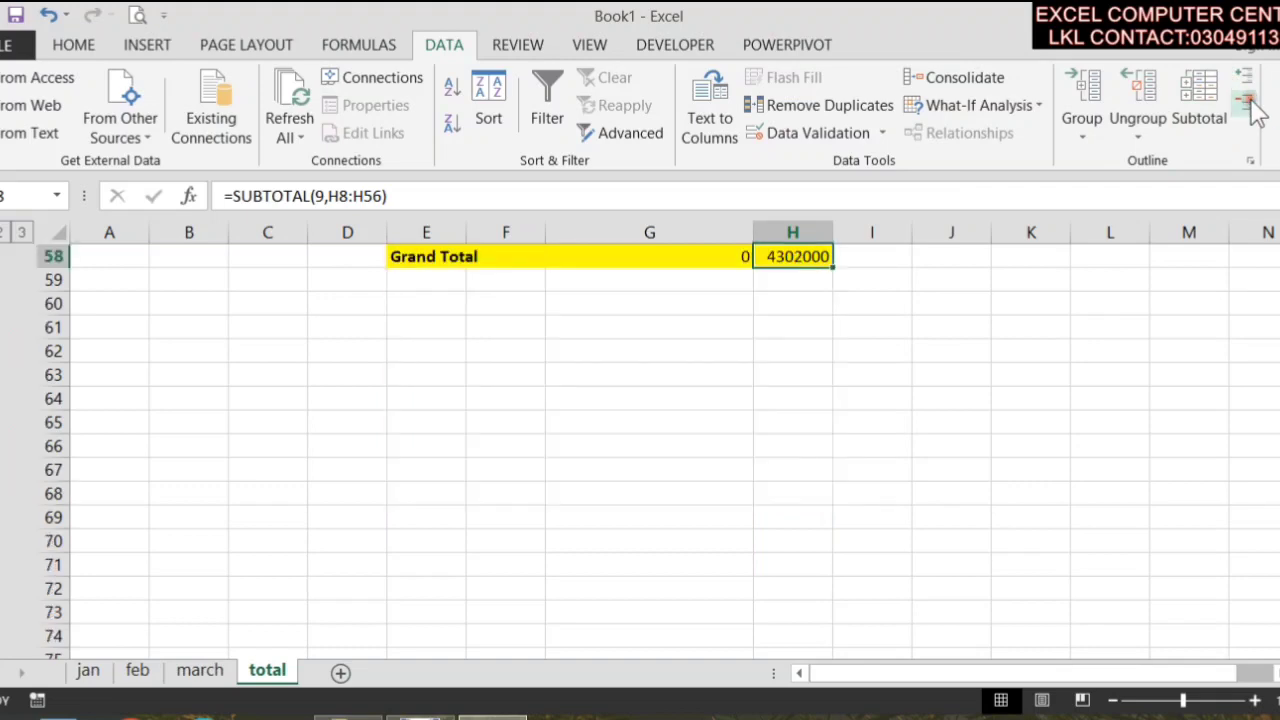
{"action": "scroll", "coordinate": [1007, 359], "scroll_direction": "up", "scroll_amount": 3}
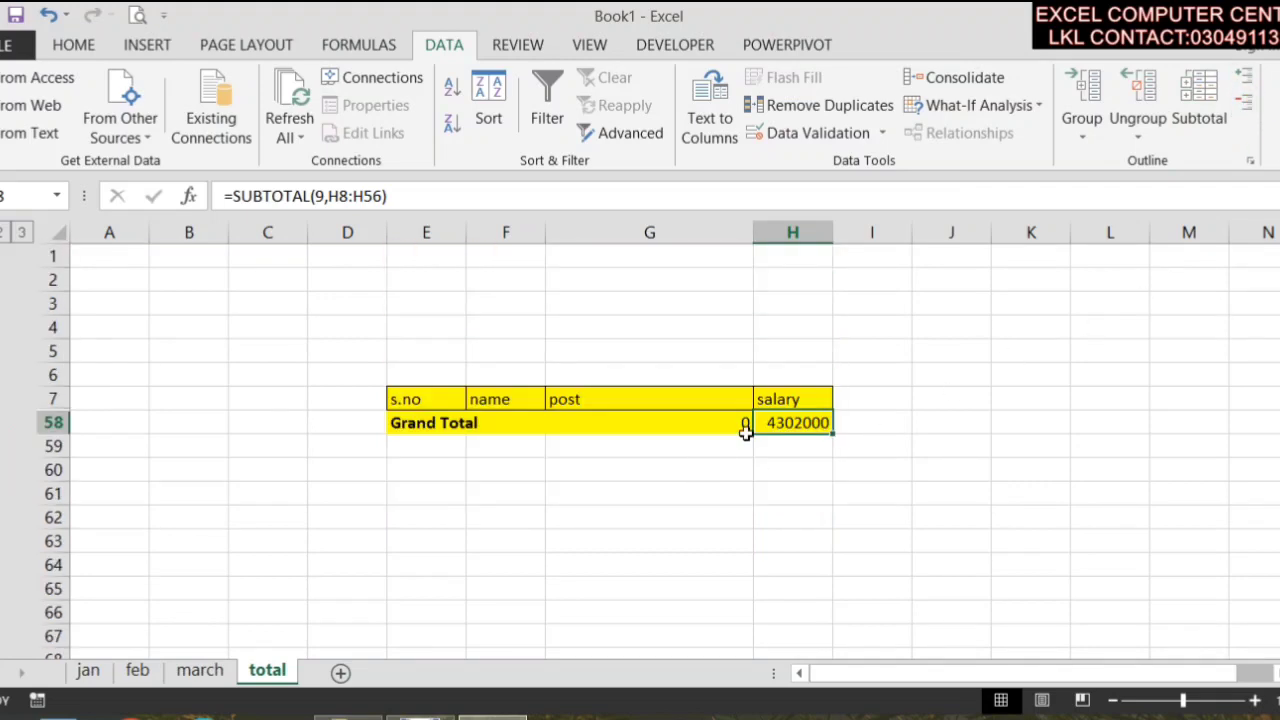
{"action": "left_click", "coordinate": [1245, 82]}
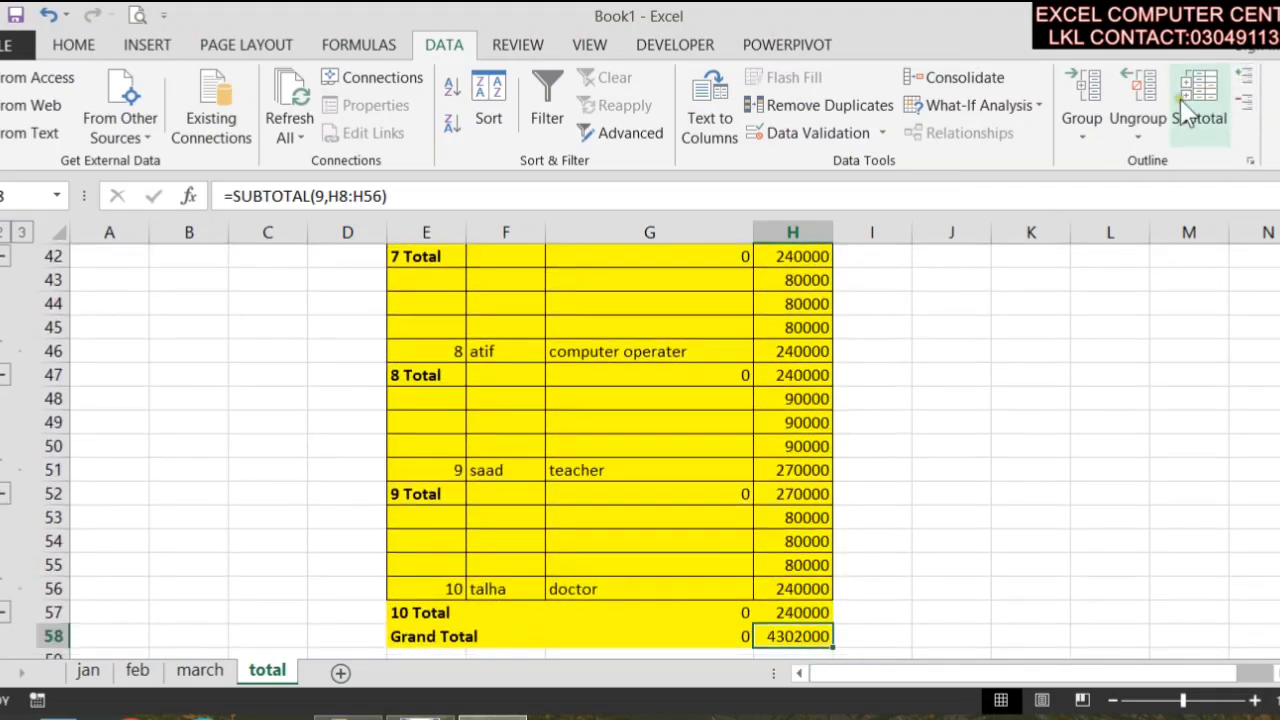
{"action": "left_click", "coordinate": [1250, 100]}
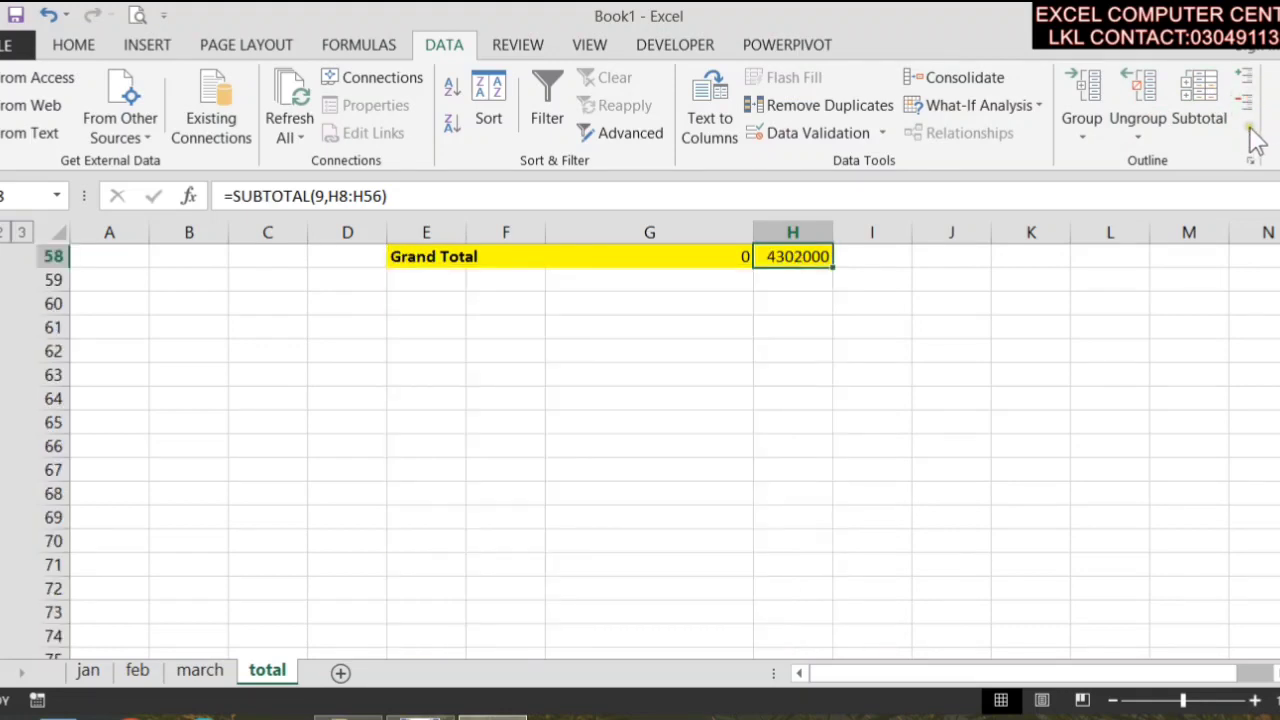
{"action": "left_click", "coordinate": [1243, 85]}
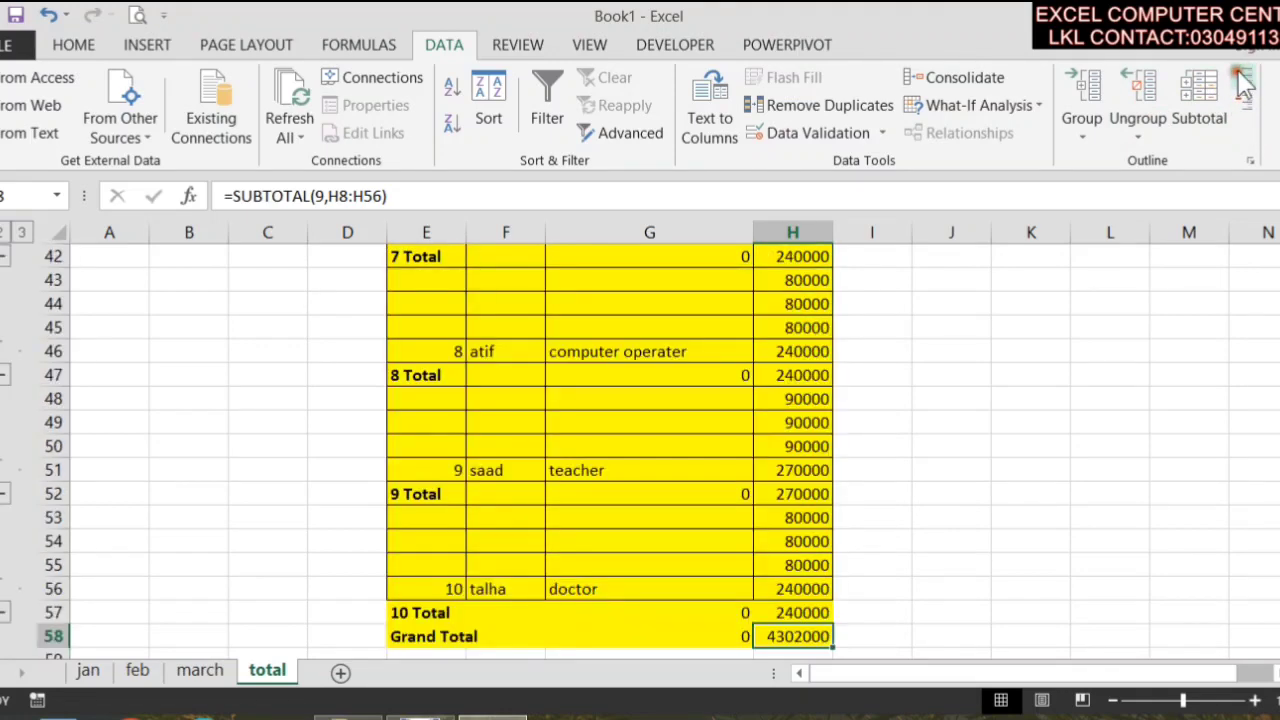
{"action": "scroll", "coordinate": [859, 324], "scroll_direction": "up", "scroll_amount": 2}
{"action": "scroll", "coordinate": [859, 324], "scroll_direction": "up", "scroll_amount": 3}
{"action": "scroll", "coordinate": [859, 324], "scroll_direction": "down", "scroll_amount": 5}
{"action": "scroll", "coordinate": [859, 324], "scroll_direction": "up", "scroll_amount": 5}
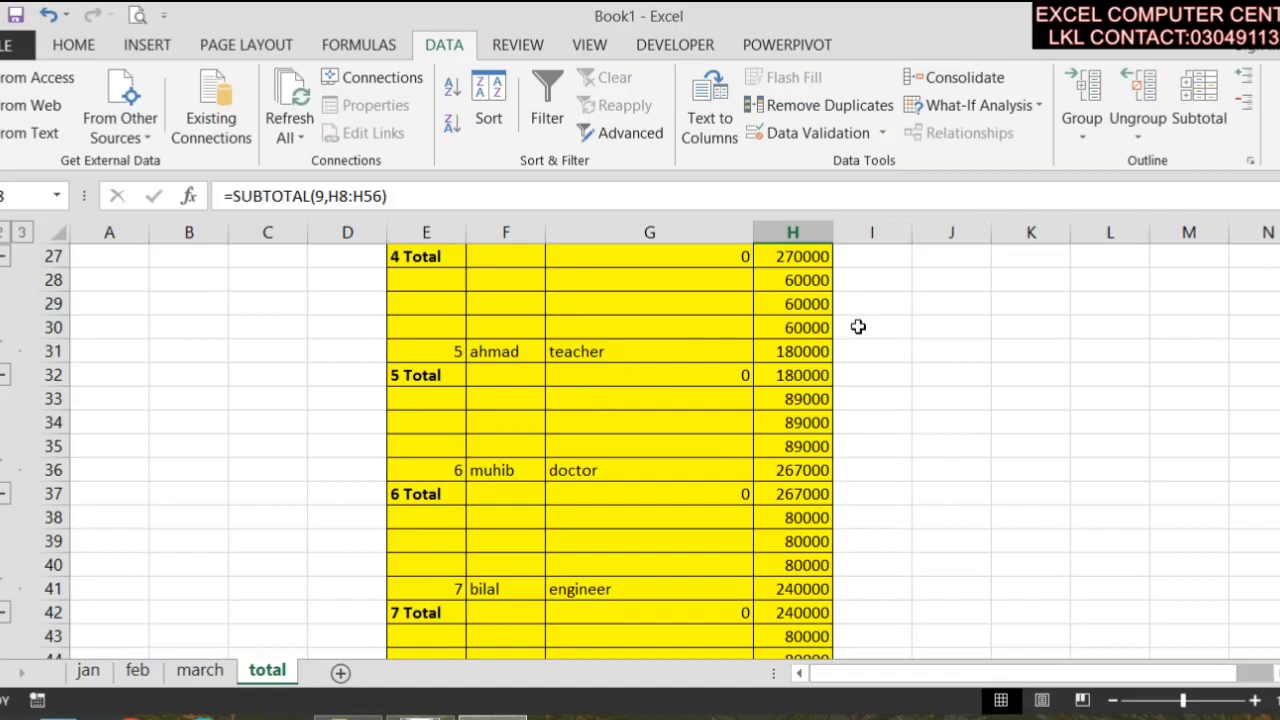
{"action": "scroll", "coordinate": [850, 326], "scroll_direction": "up", "scroll_amount": 4}
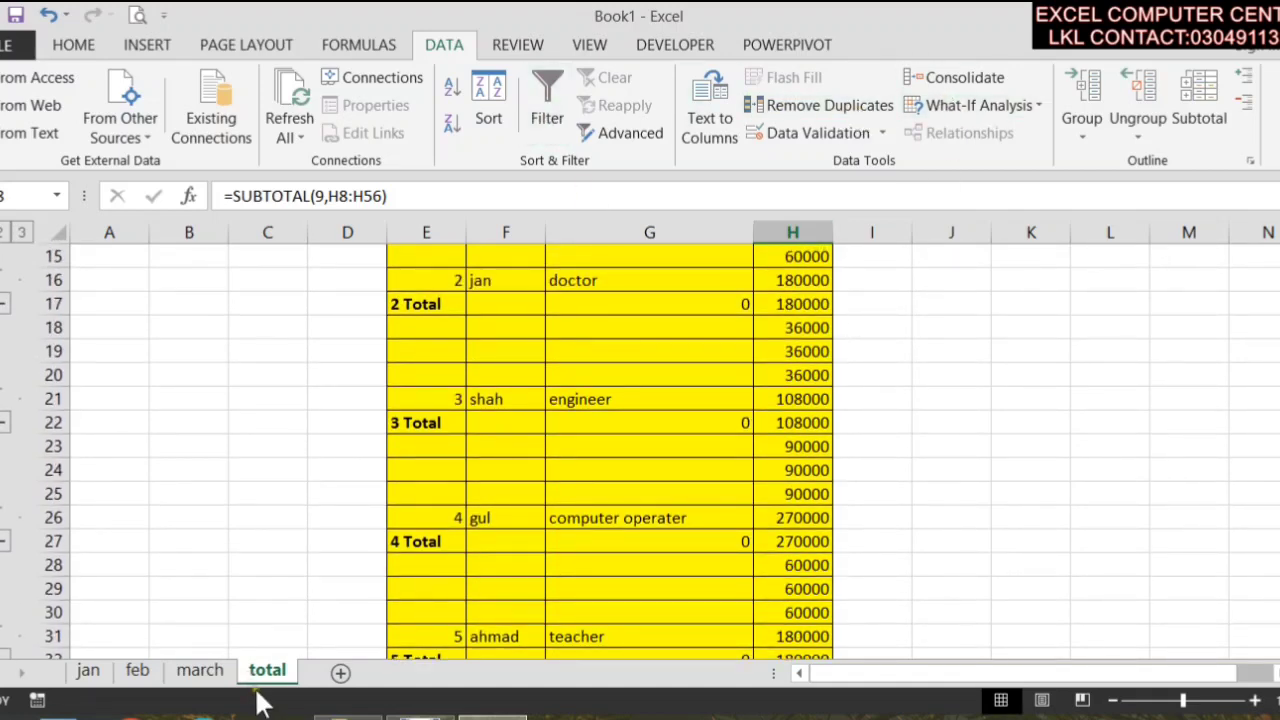
- Add a new blank worksheet, then return to the march sheet and deselect its table
{"action": "left_click", "coordinate": [340, 672]}
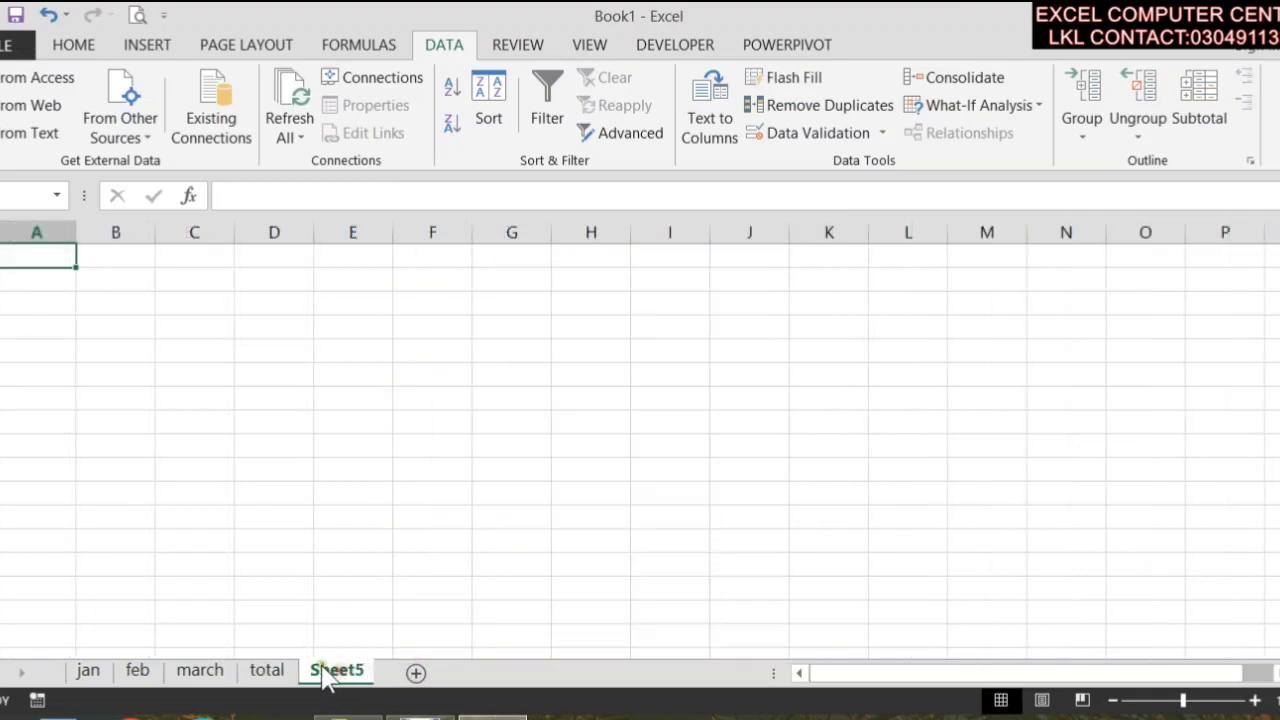
{"action": "left_click", "coordinate": [195, 672]}
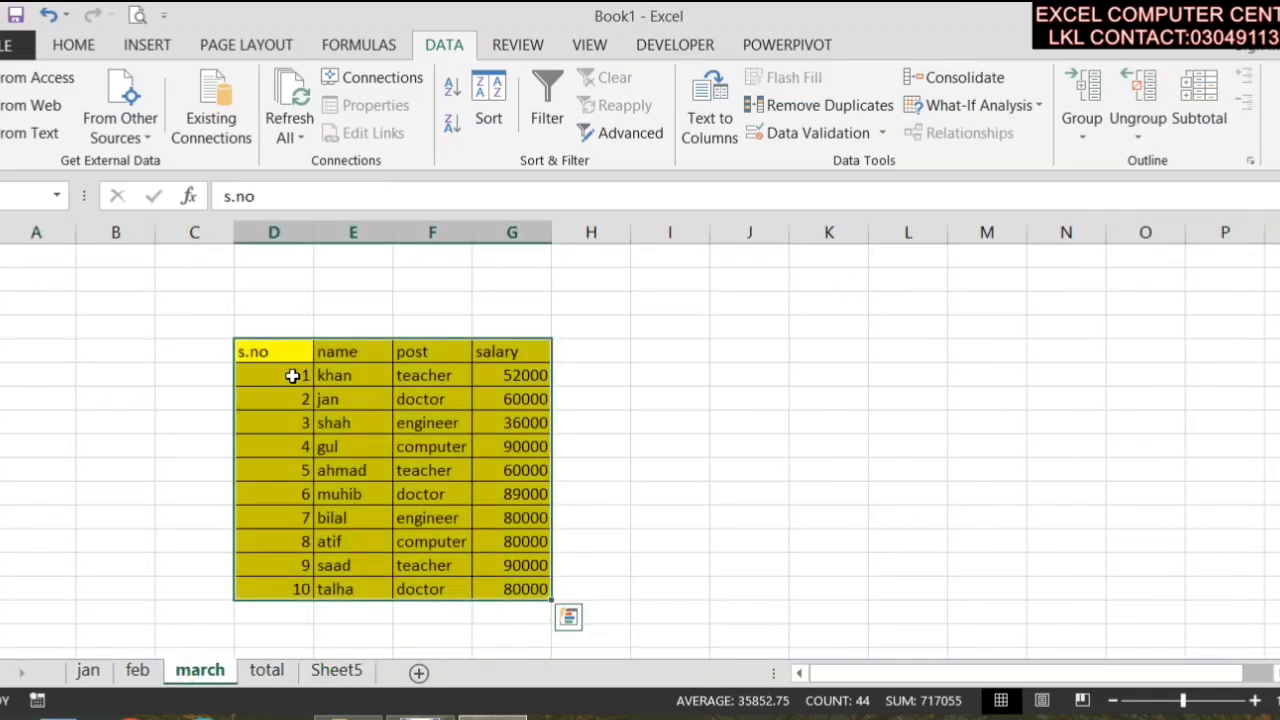
{"action": "key", "text": "ctrl+q"}
{"action": "left_click", "coordinate": [1245, 455]}
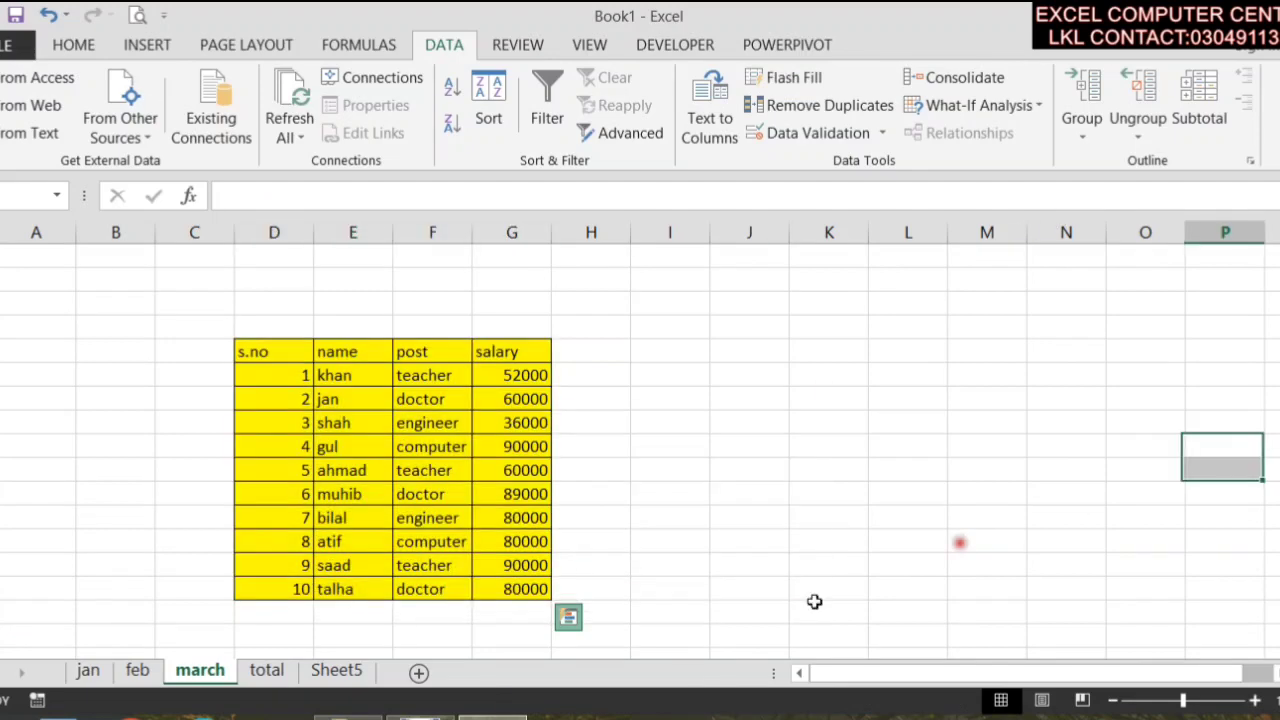
- On Sheet5, glance at the What-If Analysis options and select cell G10
{"action": "left_click", "coordinate": [336, 670]}
{"action": "left_click", "coordinate": [670, 373]}
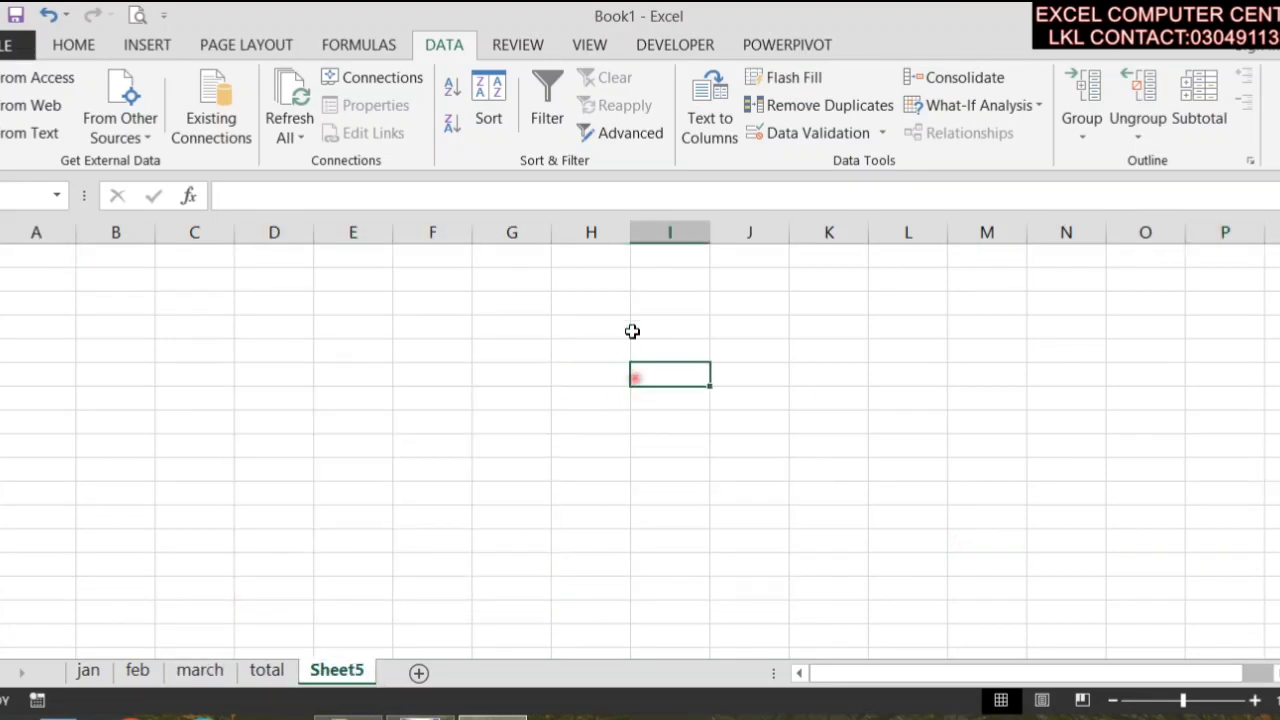
{"action": "left_click", "coordinate": [1006, 104]}
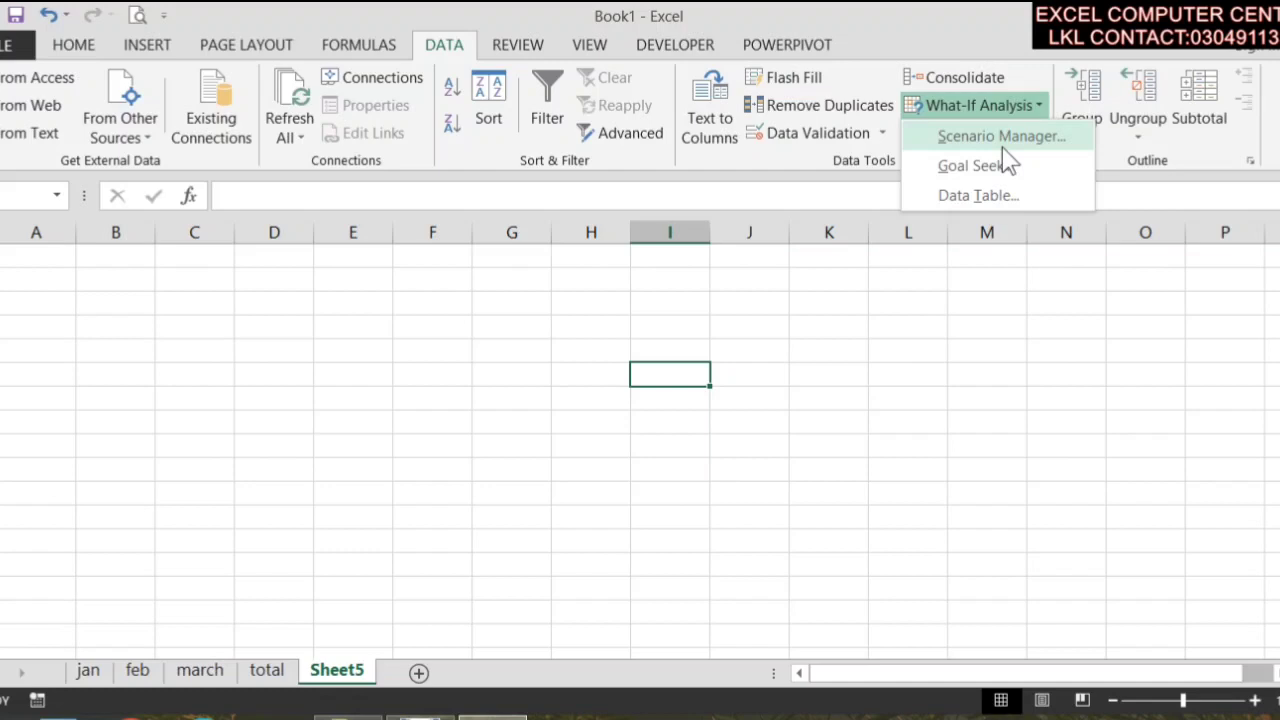
{"action": "left_click", "coordinate": [405, 515]}
{"action": "left_click", "coordinate": [408, 391]}
{"action": "left_click", "coordinate": [500, 309]}
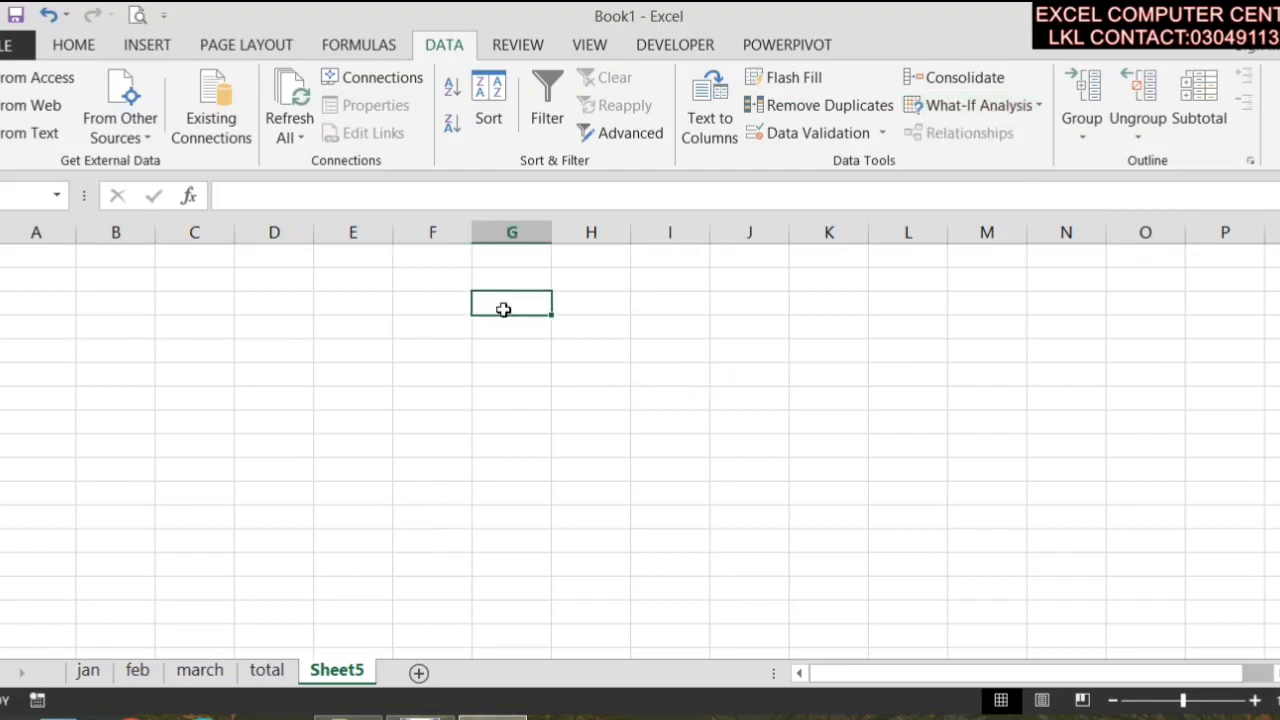
- Enter the headings items, pries, qlt and total in G10:J10
{"action": "type", "text": "items"}
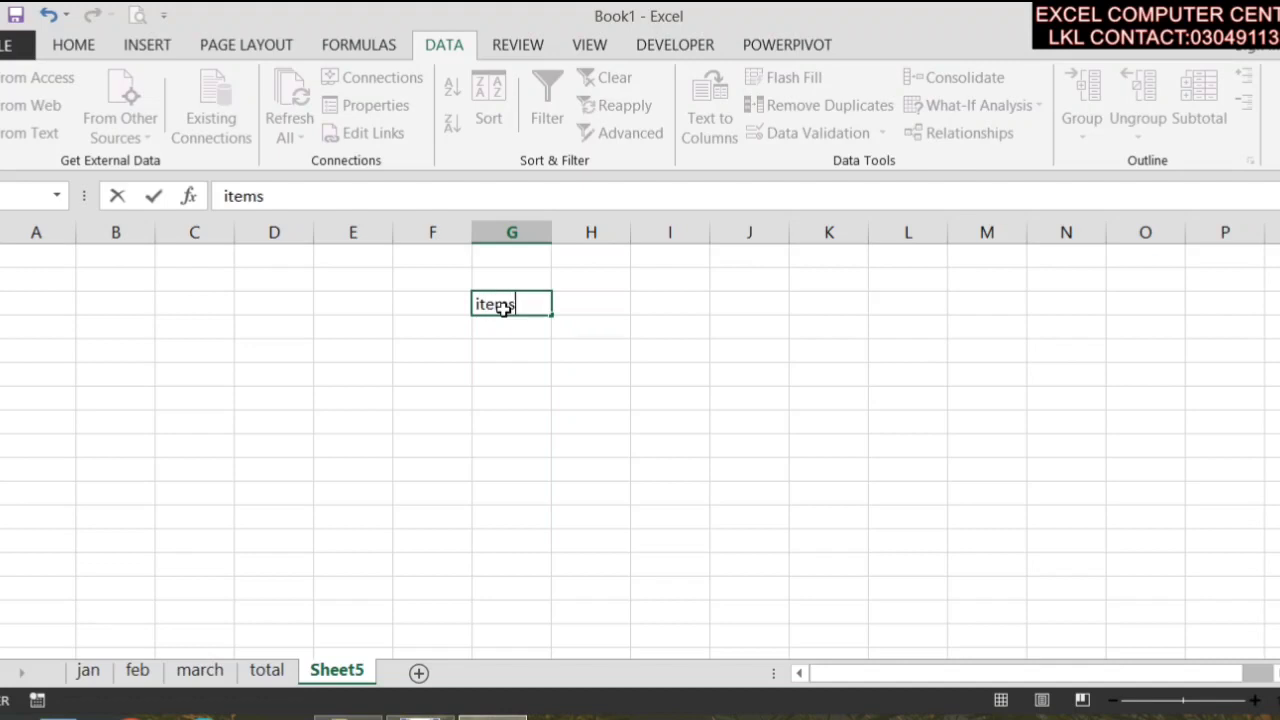
{"action": "key", "text": "Tab"}
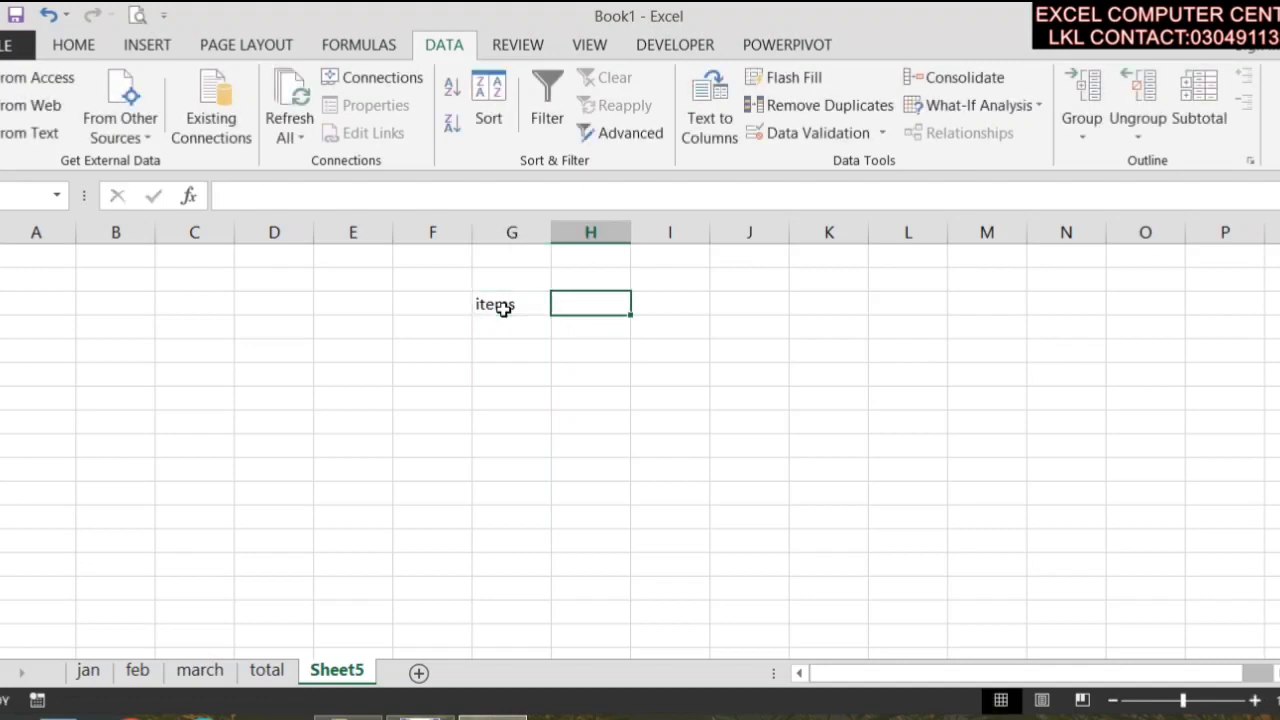
{"action": "type", "text": "prie"}
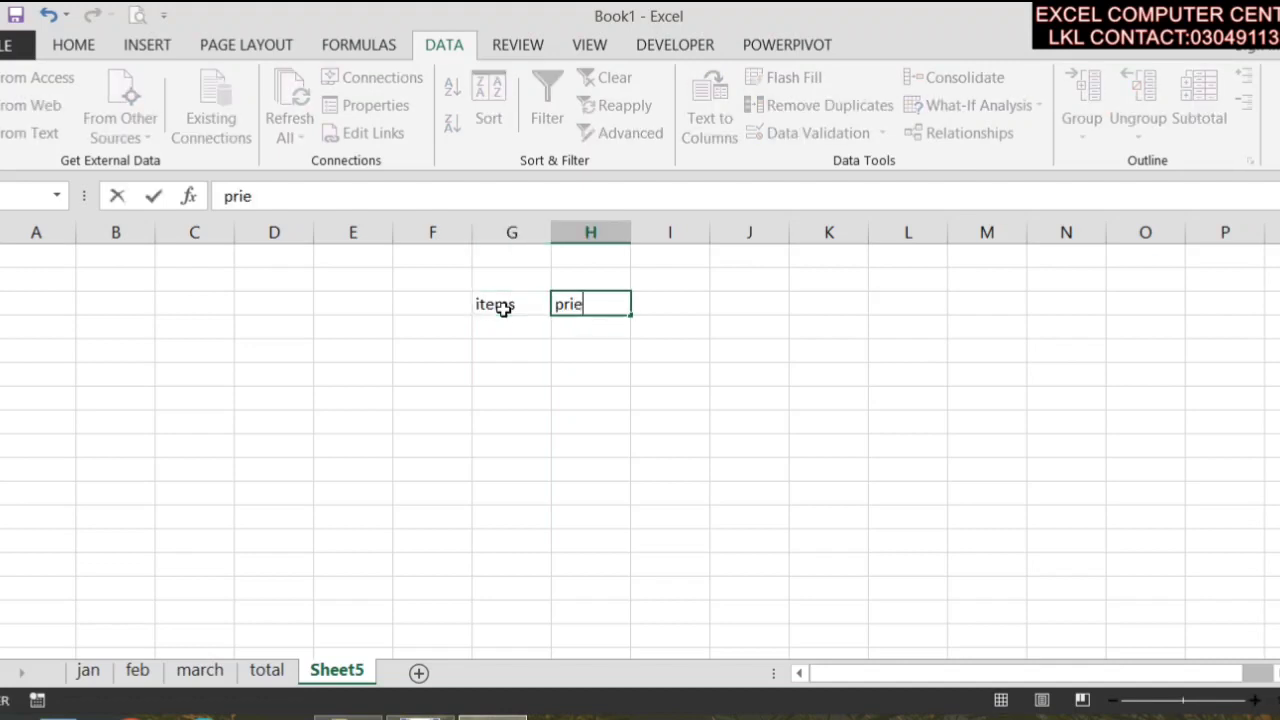
{"action": "type", "text": "ns"}
{"action": "key", "text": "BackSpace"}
{"action": "key", "text": "BackSpace"}
{"action": "type", "text": "s"}
{"action": "key", "text": "Tab"}
{"action": "type", "text": "qu"}
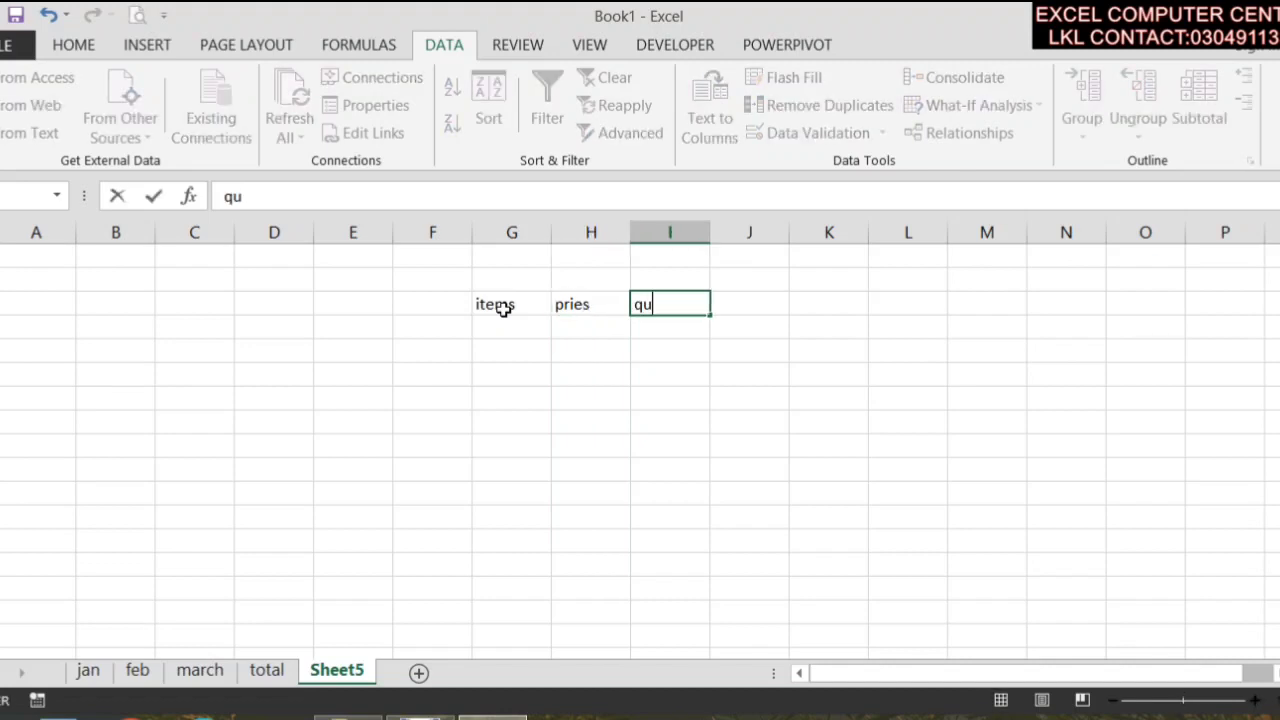
{"action": "key", "text": "BackSpace"}
{"action": "type", "text": "lt"}
{"action": "key", "text": "Tab"}
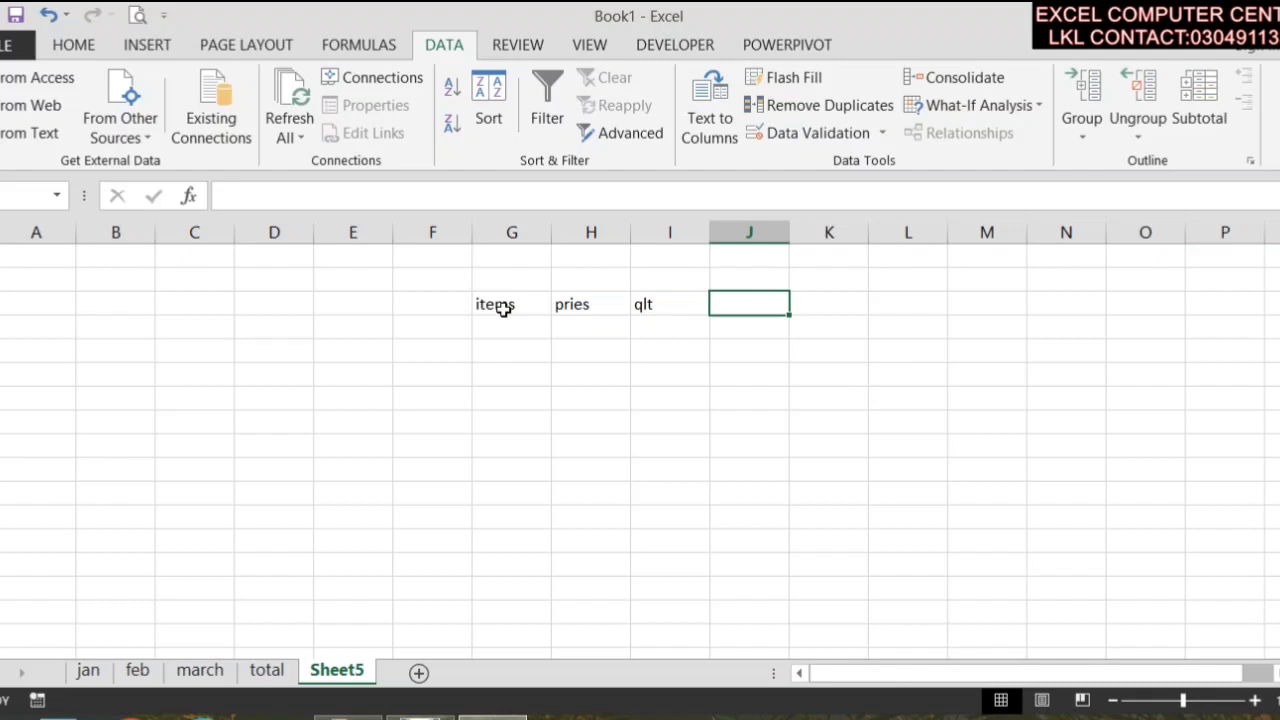
{"action": "type", "text": "total"}
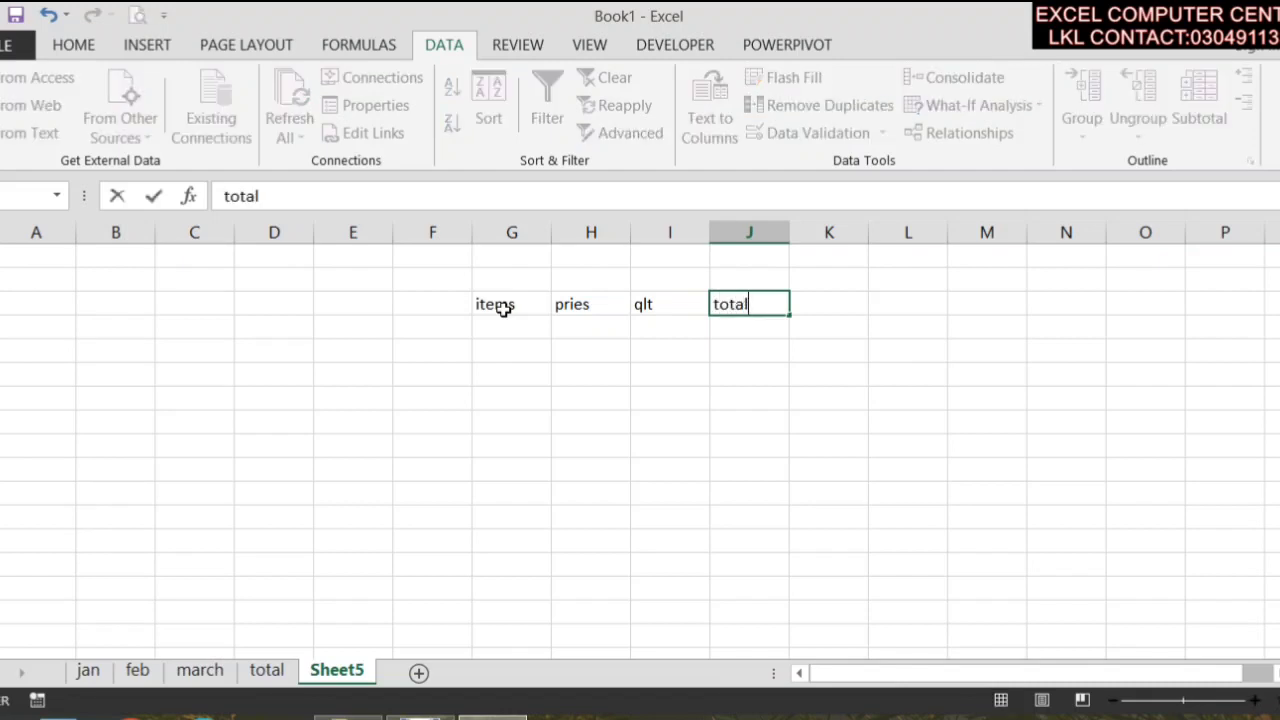
{"action": "key", "text": "Return"}
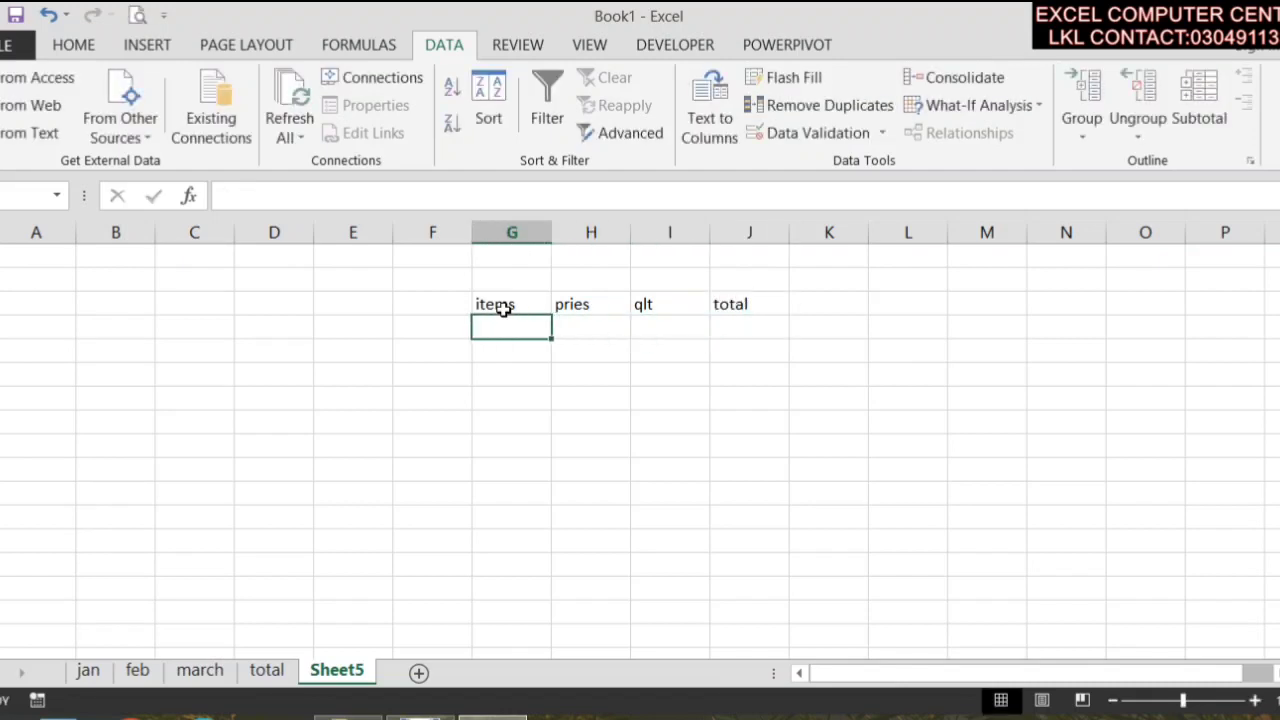
- List keyboard, mouse and laptop under the items heading
{"action": "type", "text": "keyb"}
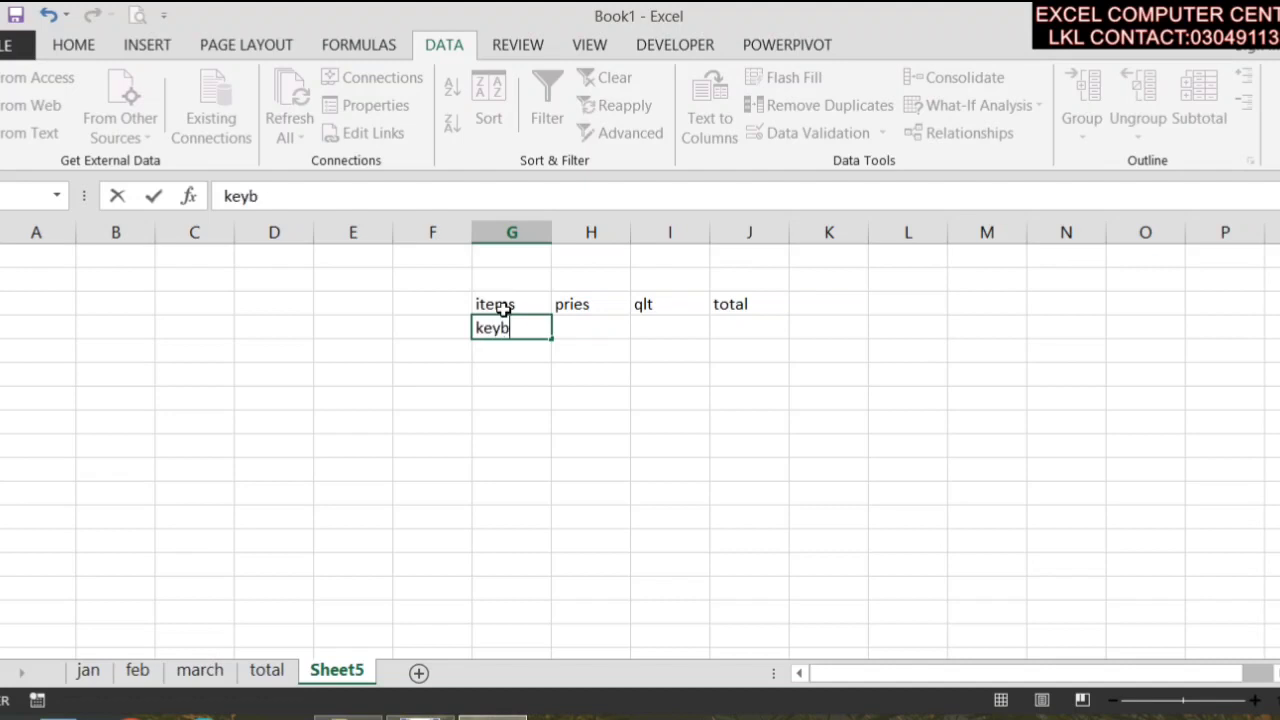
{"action": "type", "text": "oard"}
{"action": "key", "text": "Tab"}
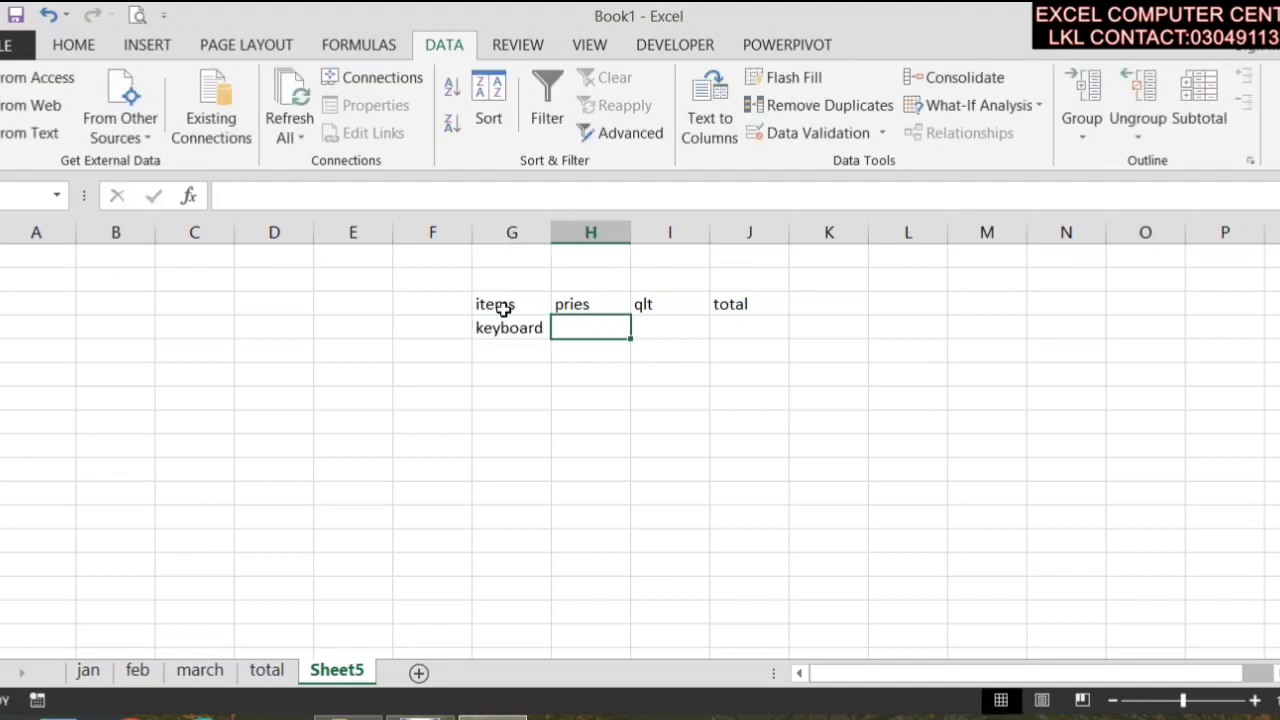
{"action": "key", "text": "Down"}
{"action": "key", "text": "Left"}
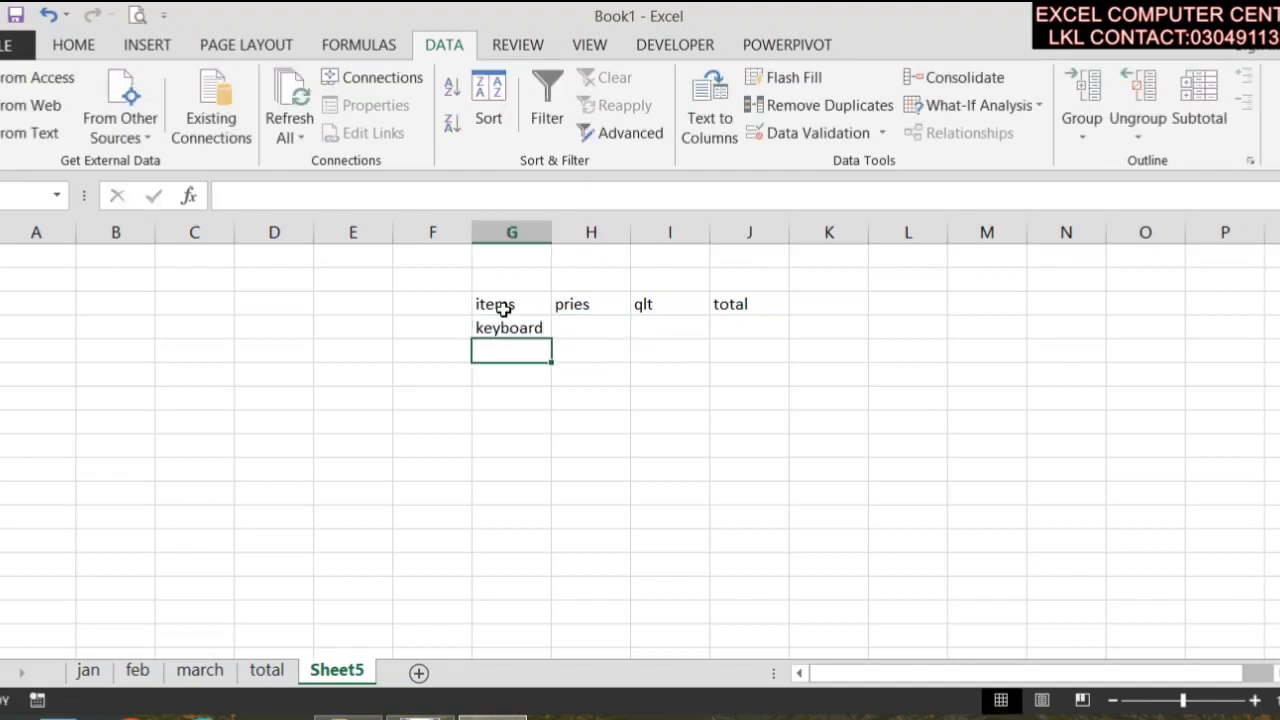
{"action": "type", "text": "mp"}
{"action": "key", "text": "BackSpace"}
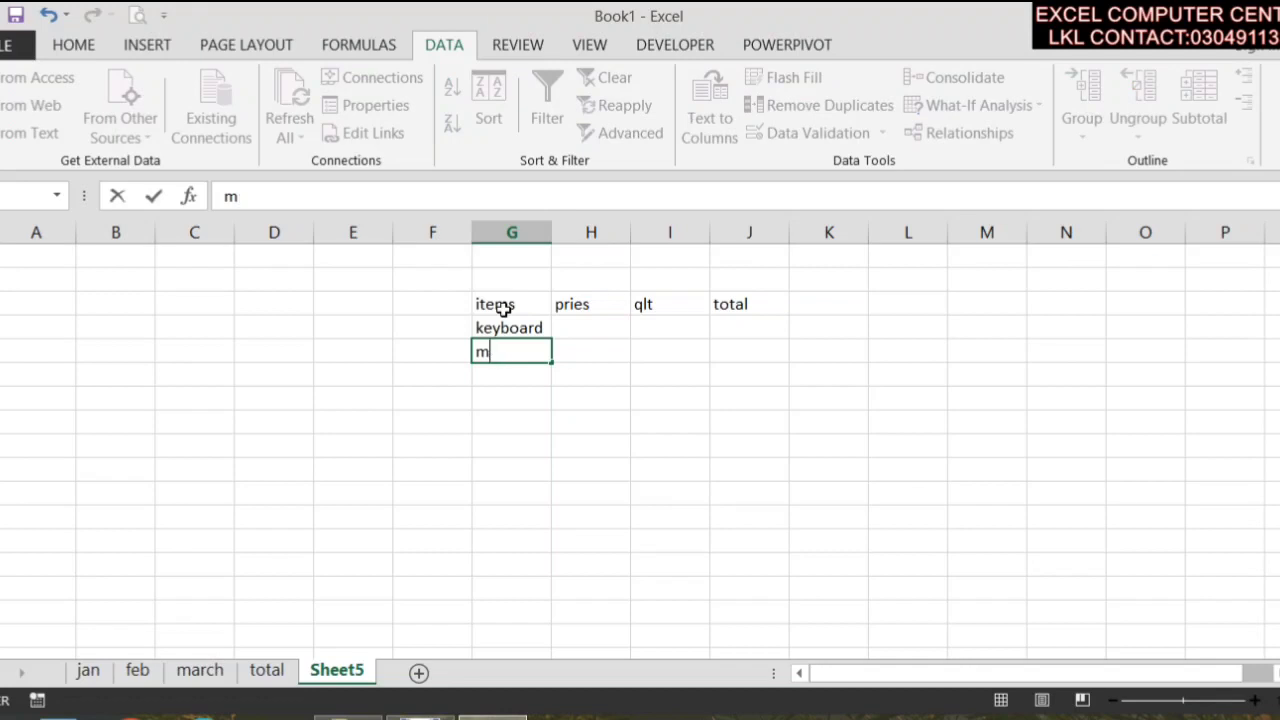
{"action": "type", "text": "ouse"}
{"action": "key", "text": "Return"}
{"action": "type", "text": "lapt"}
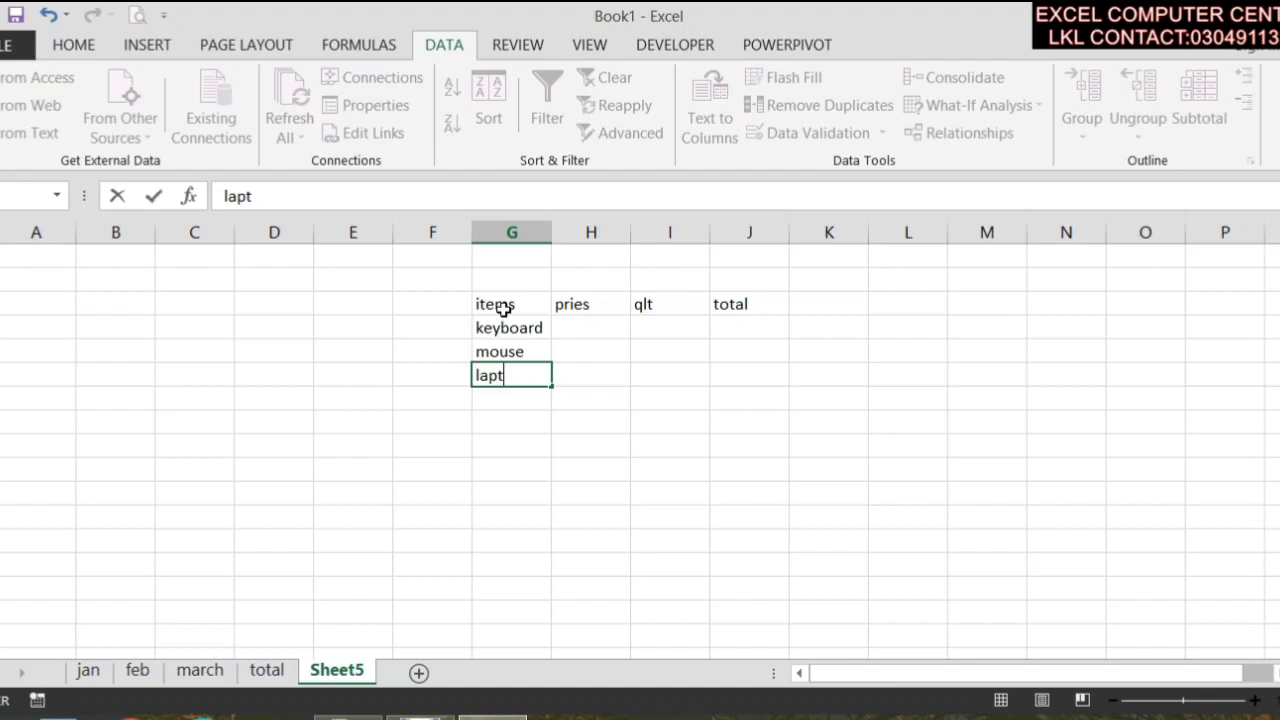
{"action": "type", "text": "op"}
{"action": "key", "text": "Return"}
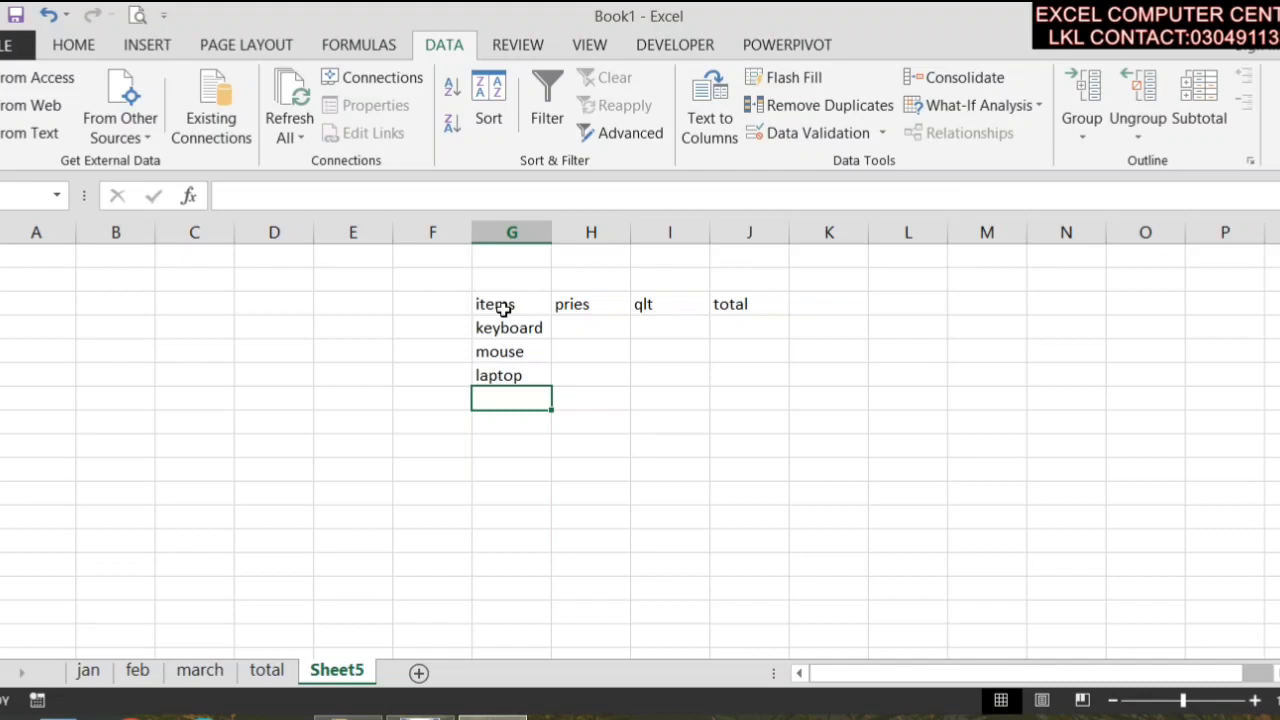
- Add battery and led to complete the items list
{"action": "type", "text": "battery"}
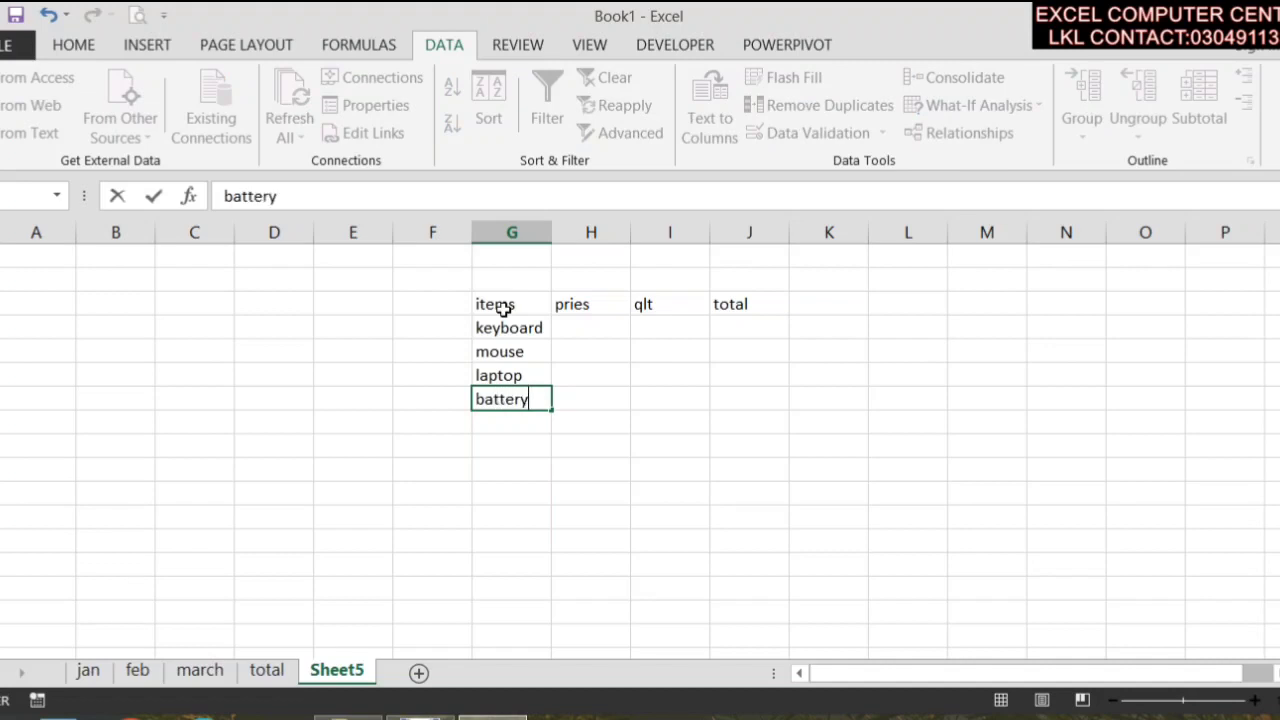
{"action": "key", "text": "Right"}
{"action": "key", "text": "Up"}
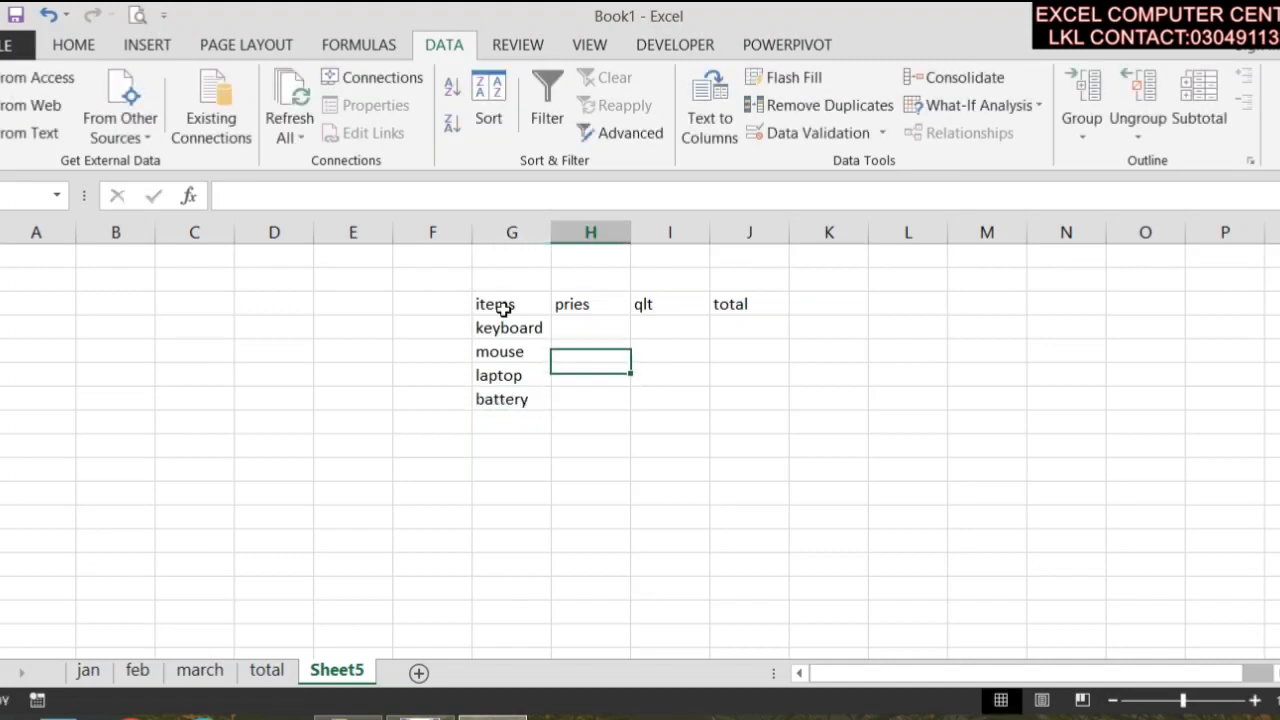
{"action": "key", "text": "Up"}
{"action": "key", "text": "Up"}
{"action": "key", "text": "Down"}
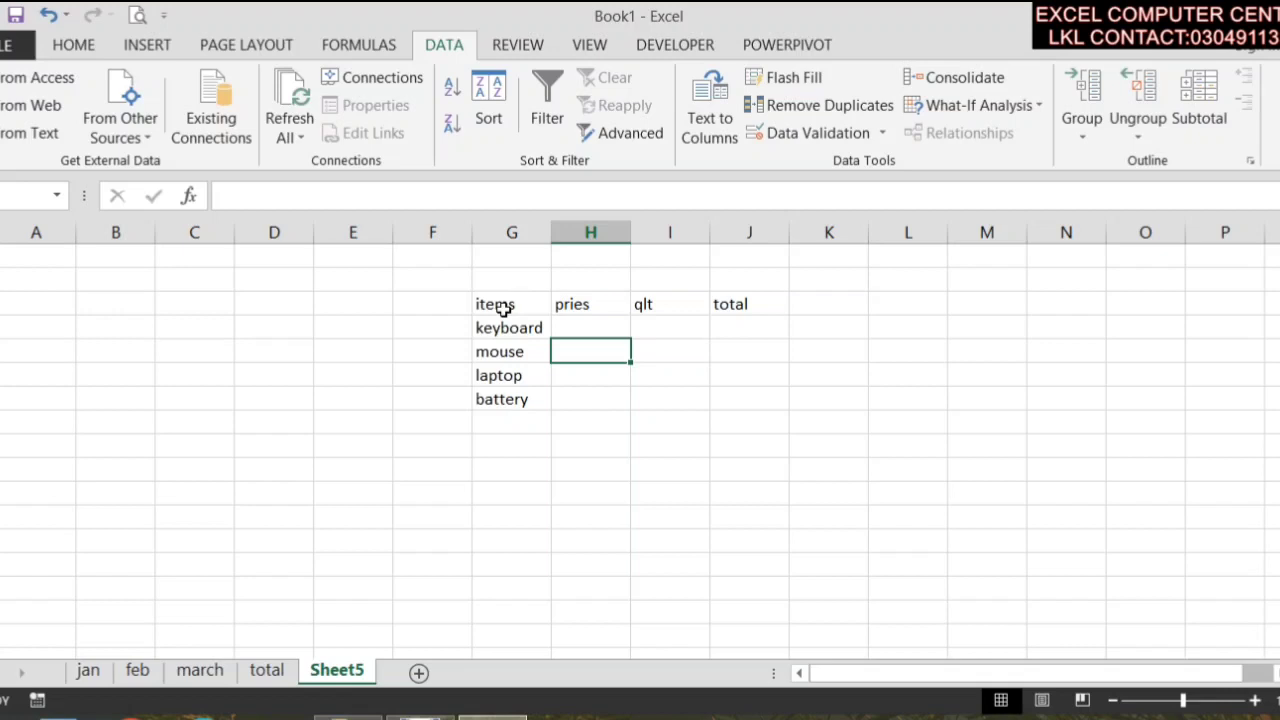
{"action": "key", "text": "Down"}
{"action": "key", "text": "Down"}
{"action": "key", "text": "Down"}
{"action": "key", "text": "Left"}
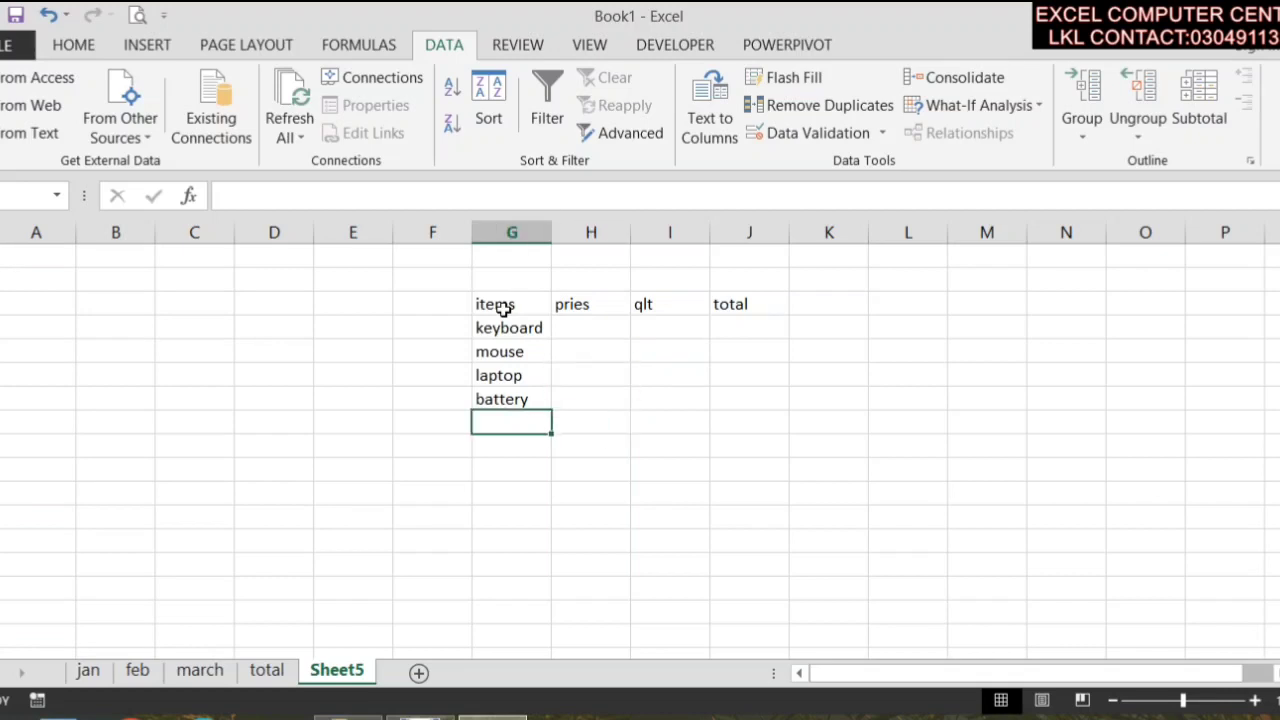
{"action": "type", "text": "lev"}
{"action": "key", "text": "BackSpace"}
{"action": "type", "text": "d"}
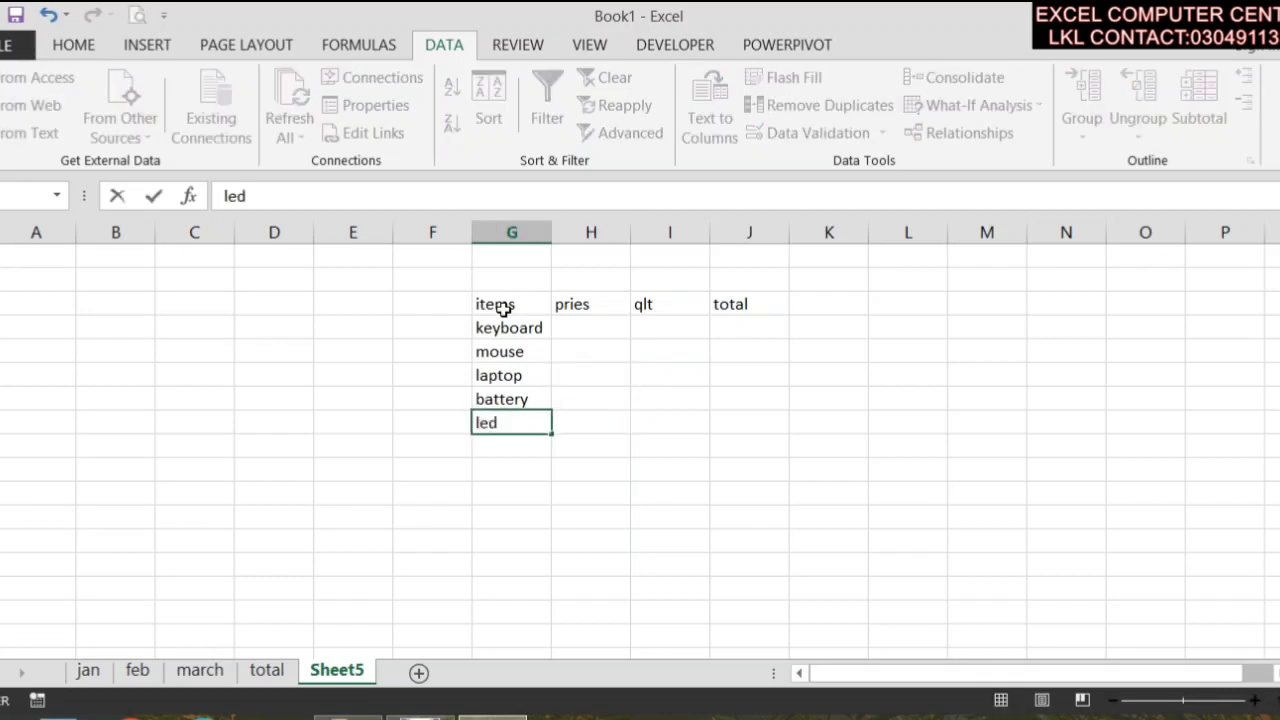
{"action": "key", "text": "Right"}
{"action": "key", "text": "Up"}
{"action": "key", "text": "Up"}
{"action": "key", "text": "Up"}
{"action": "key", "text": "Up"}
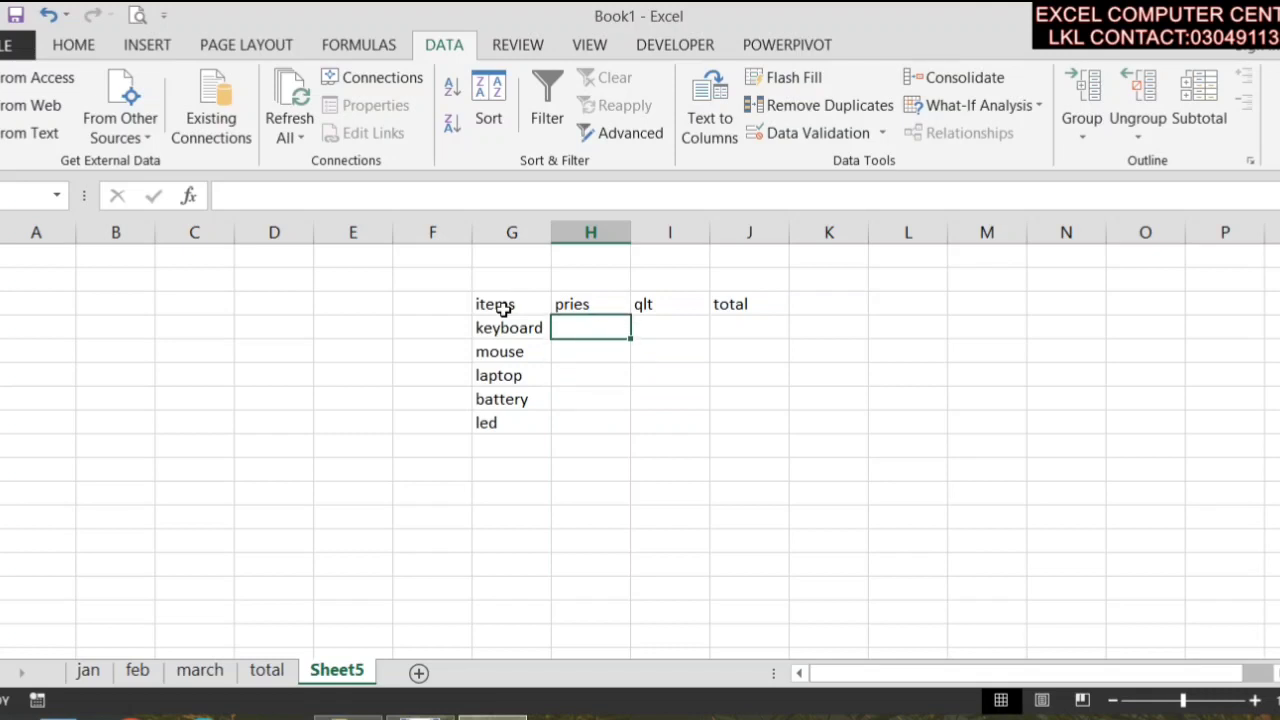
- Enter the item prices 200, 150, 15000, 2000 and 5000 down column H
{"action": "type", "text": "2"}
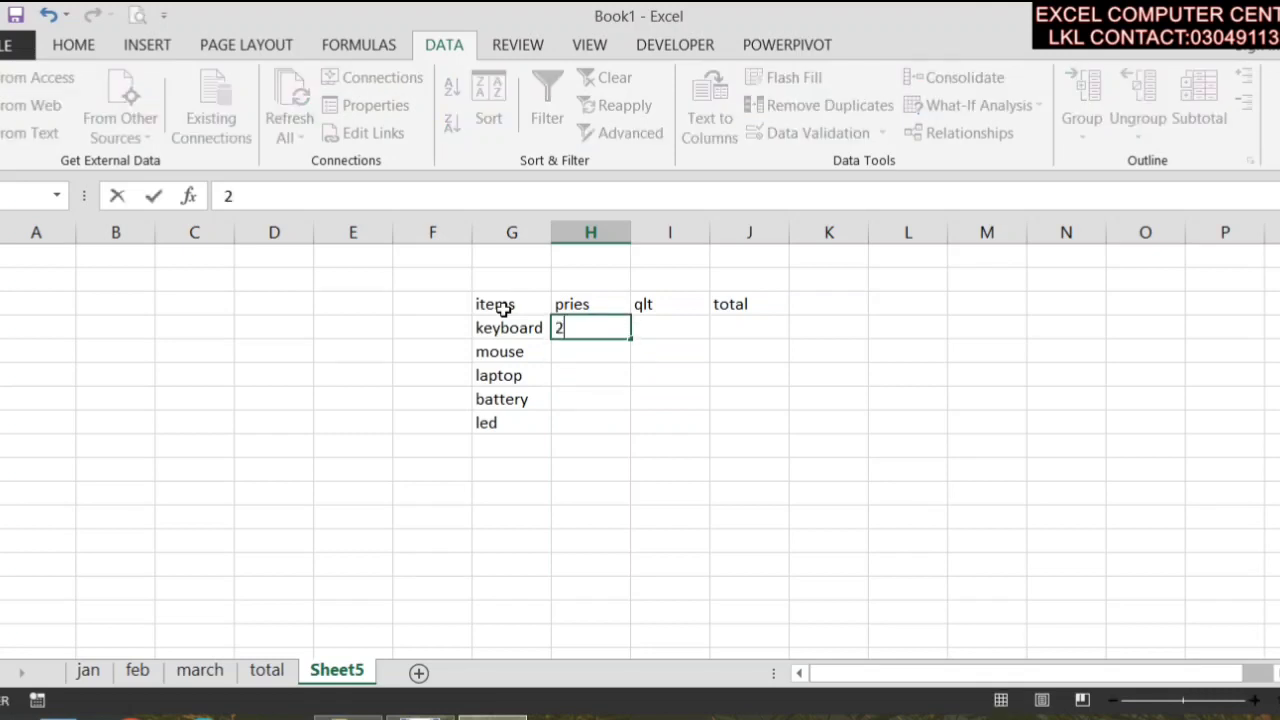
{"action": "type", "text": "00"}
{"action": "key", "text": "Return"}
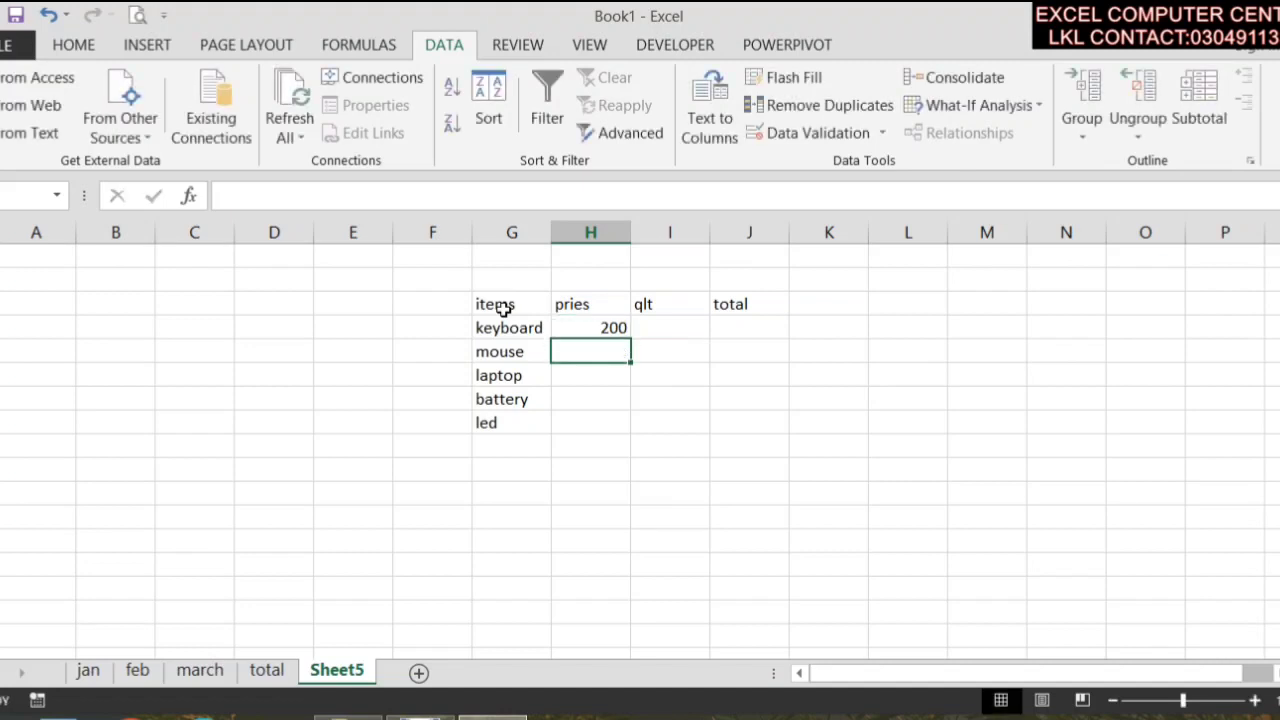
{"action": "type", "text": "15"}
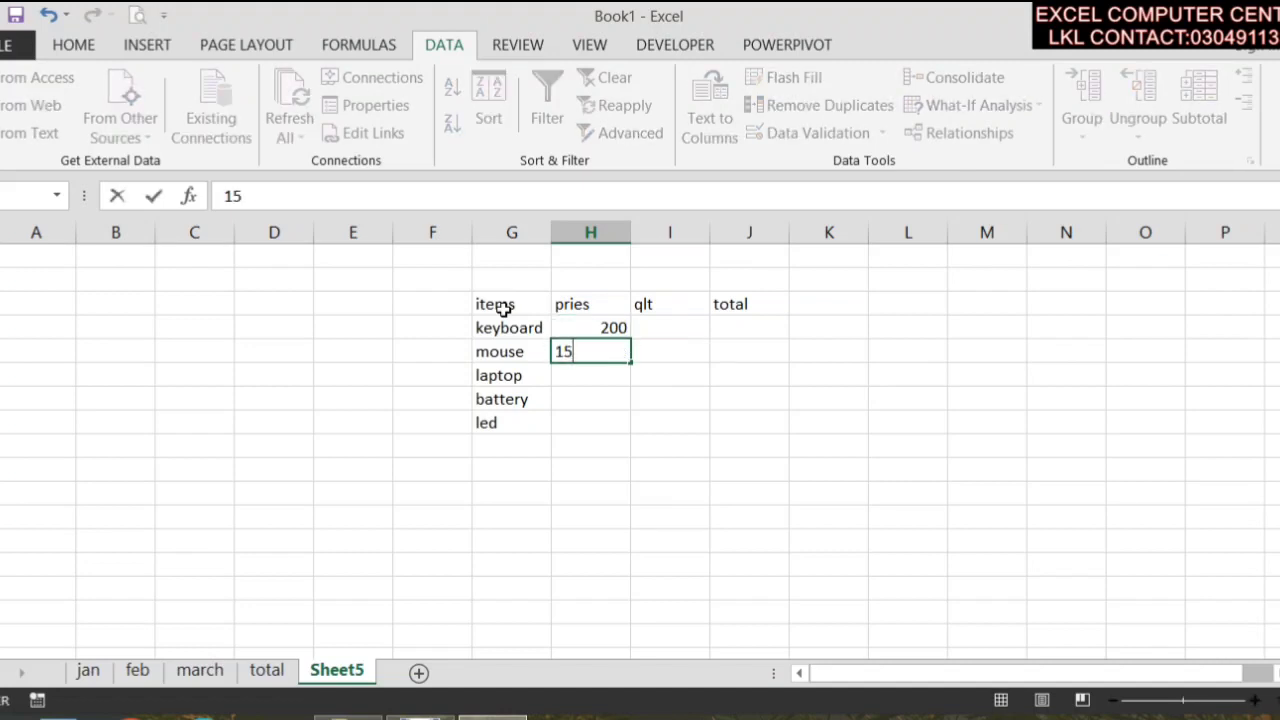
{"action": "type", "text": "0"}
{"action": "key", "text": "Return"}
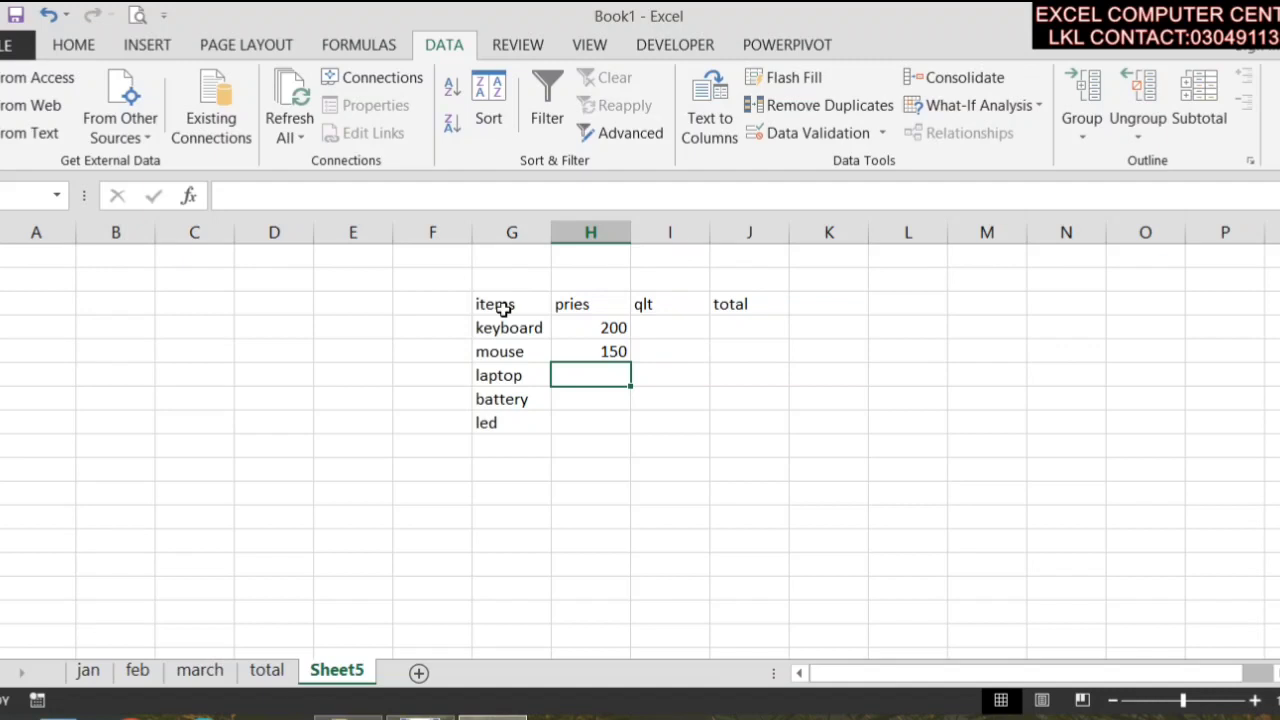
{"action": "type", "text": "3"}
{"action": "key", "text": "BackSpace"}
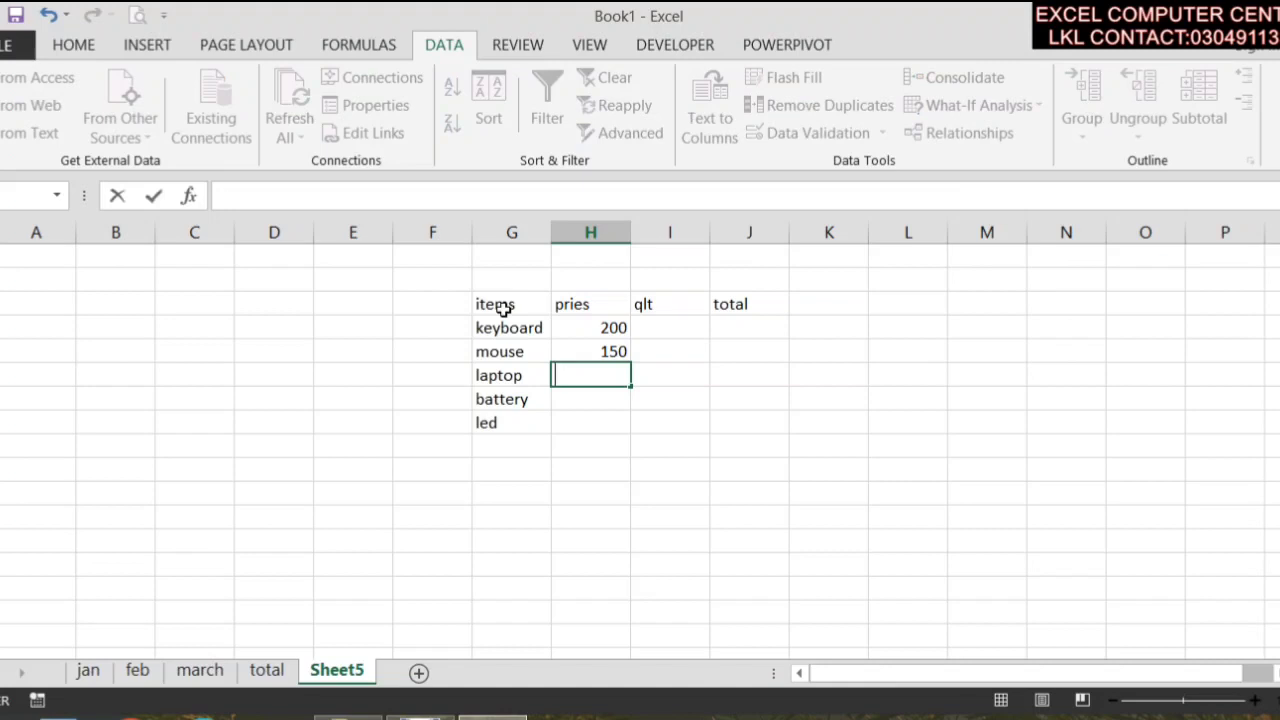
{"action": "type", "text": "1500"}
{"action": "type", "text": "0"}
{"action": "key", "text": "Return"}
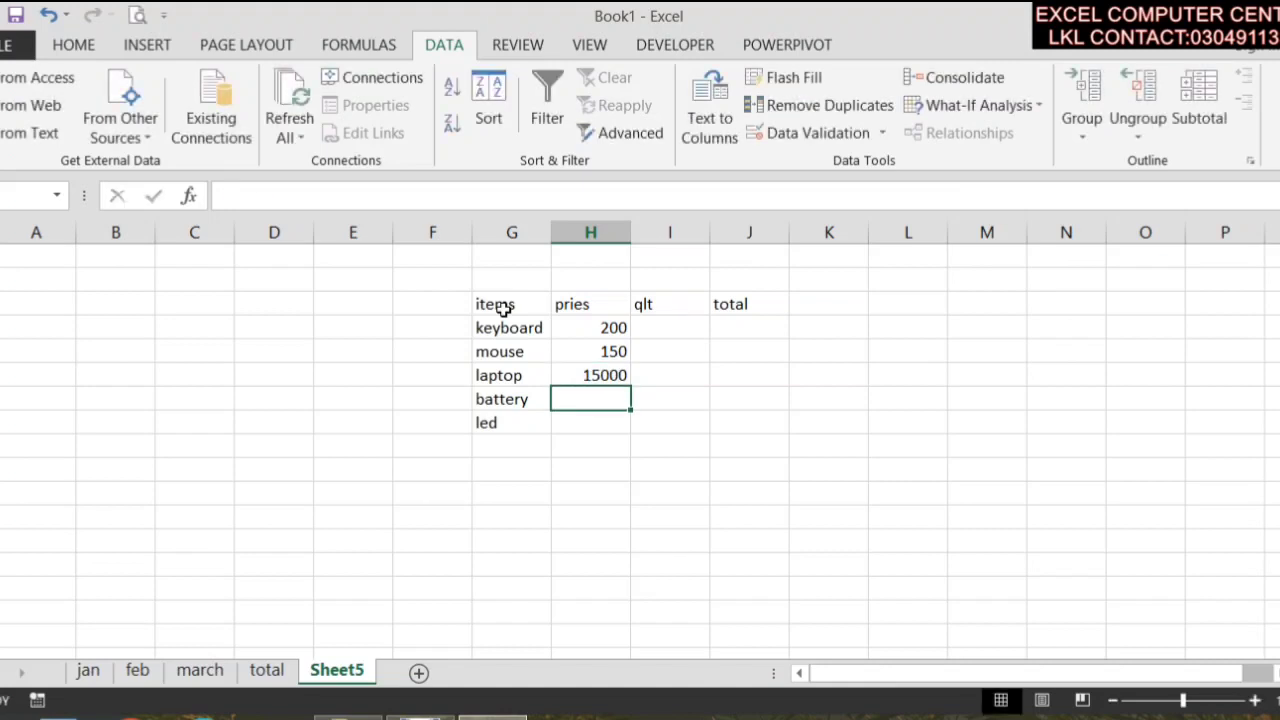
{"action": "type", "text": "2000"}
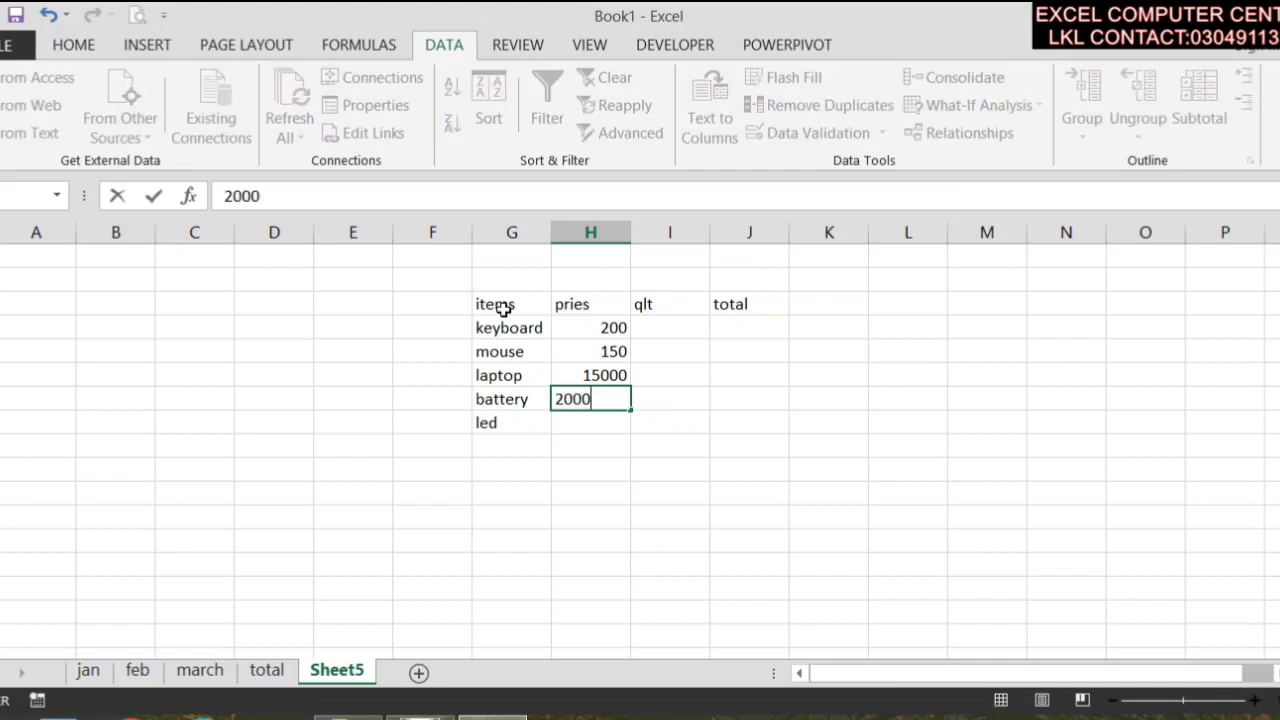
{"action": "key", "text": "Return"}
{"action": "type", "text": "5"}
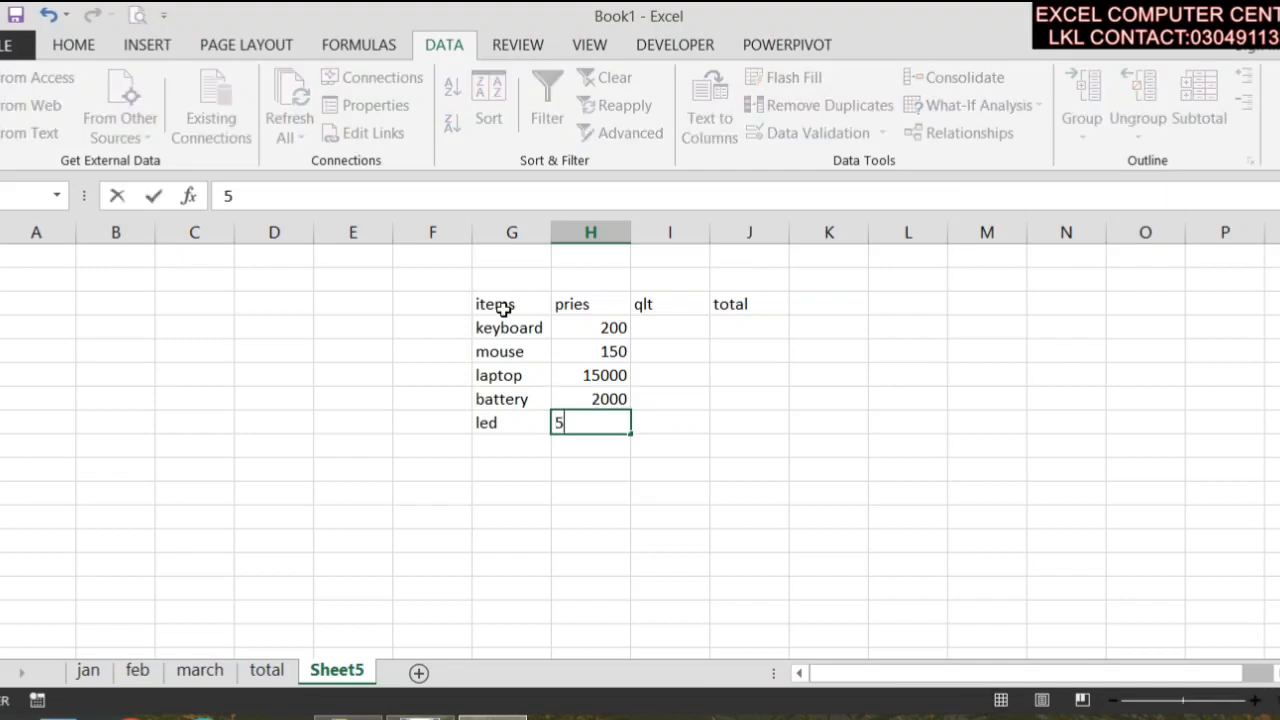
{"action": "type", "text": "000"}
{"action": "key", "text": "Tab"}
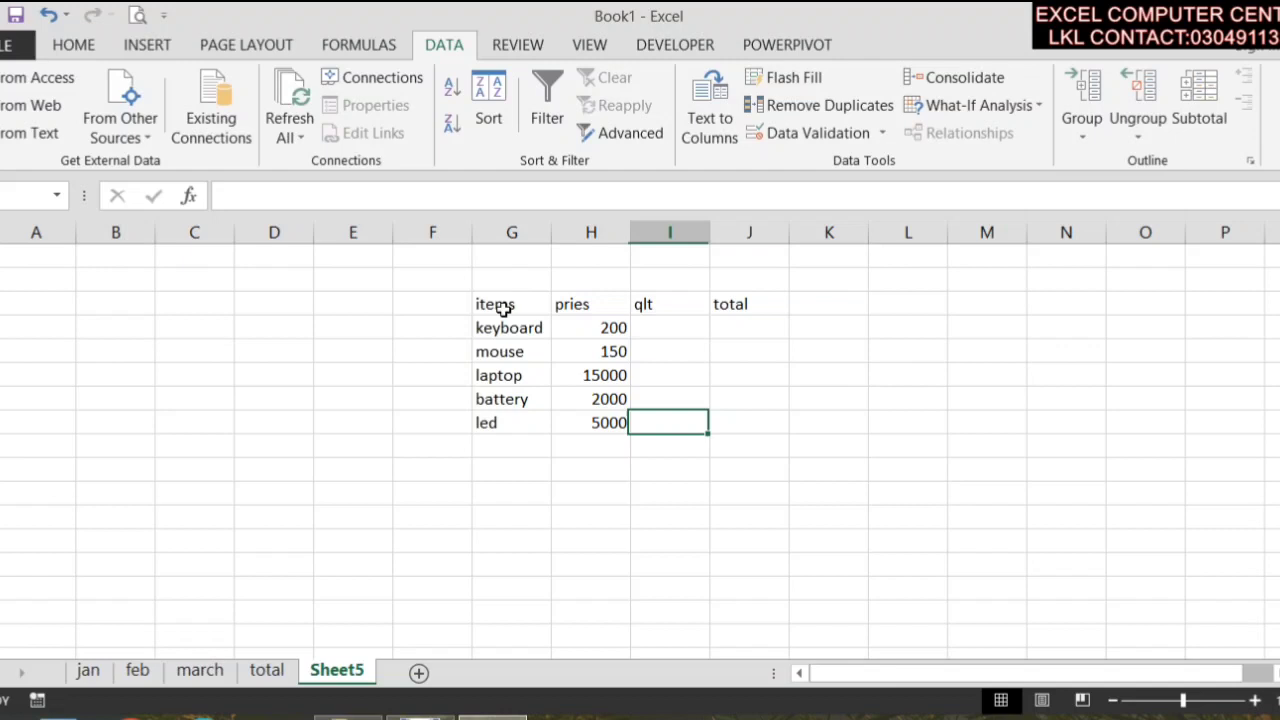
- Enter quantities 25, 30, 5, 25 and 20 in I4:I8
{"action": "key", "text": "Up"}
{"action": "key", "text": "Up"}
{"action": "key", "text": "Up"}
{"action": "key", "text": "Up"}
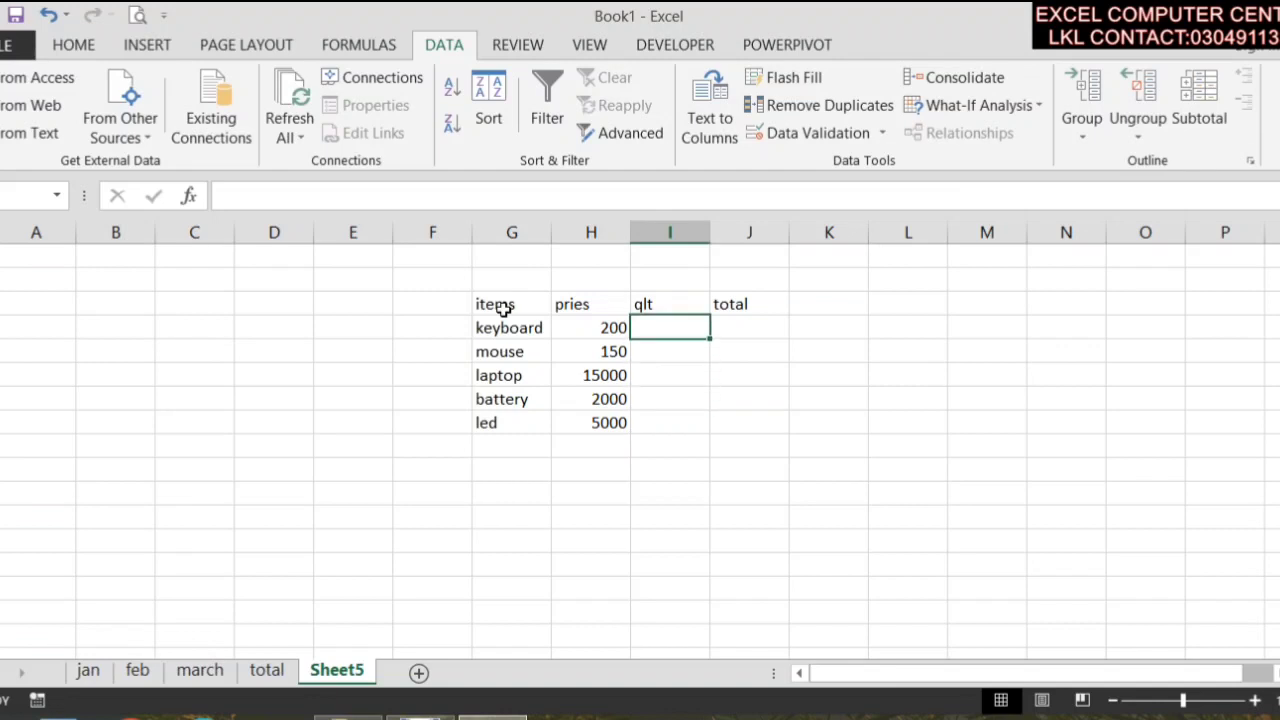
{"action": "type", "text": "2"}
{"action": "type", "text": "5"}
{"action": "key", "text": "Return"}
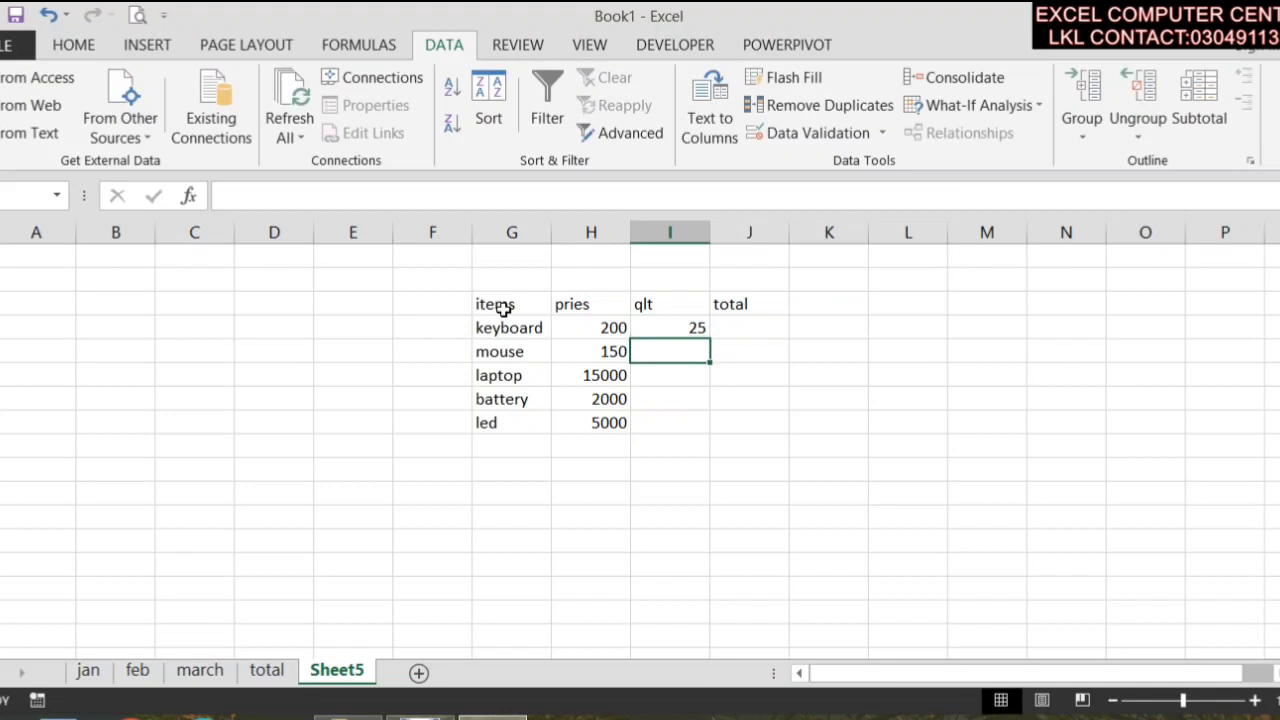
{"action": "type", "text": "30"}
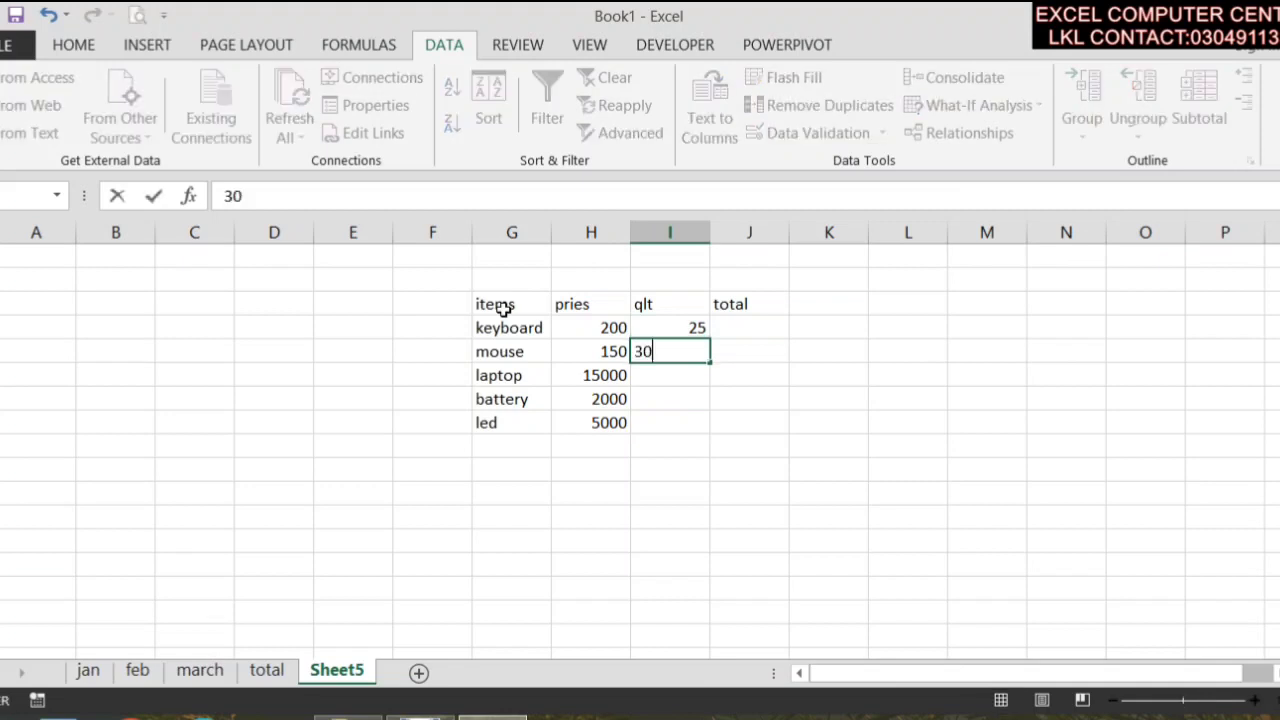
{"action": "key", "text": "Return"}
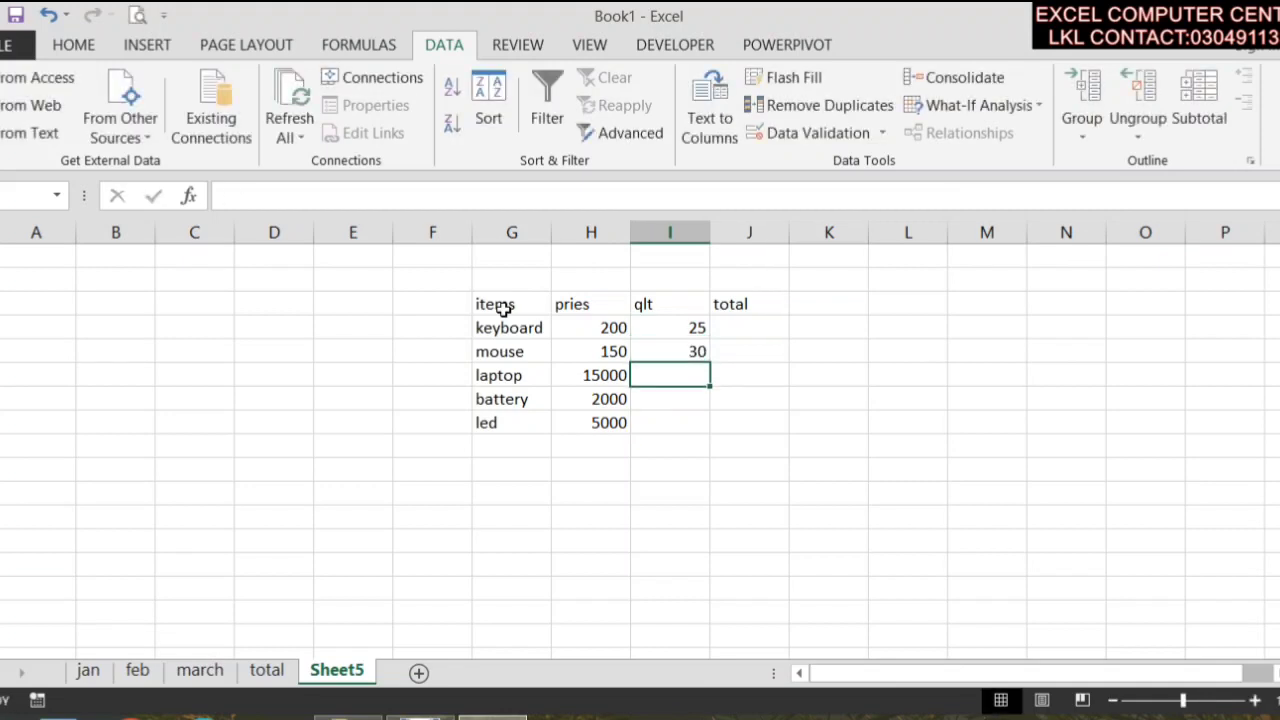
{"action": "type", "text": "5"}
{"action": "key", "text": "Return"}
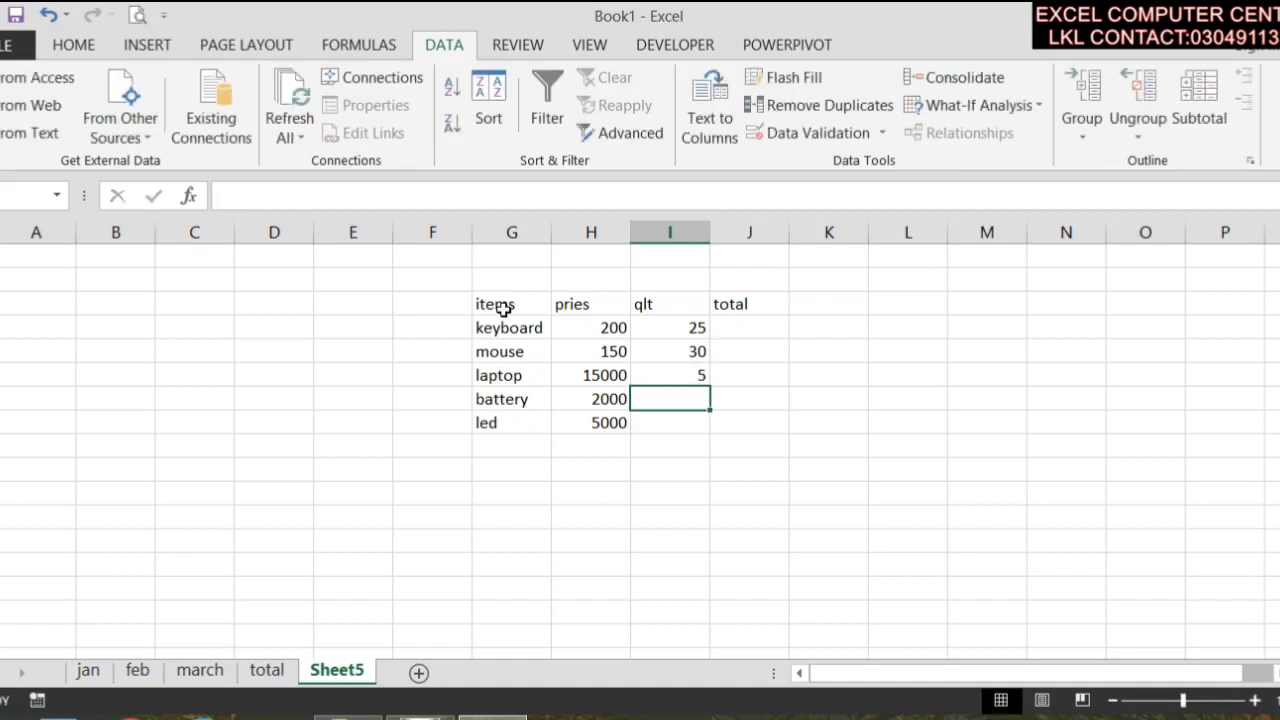
{"action": "type", "text": "25"}
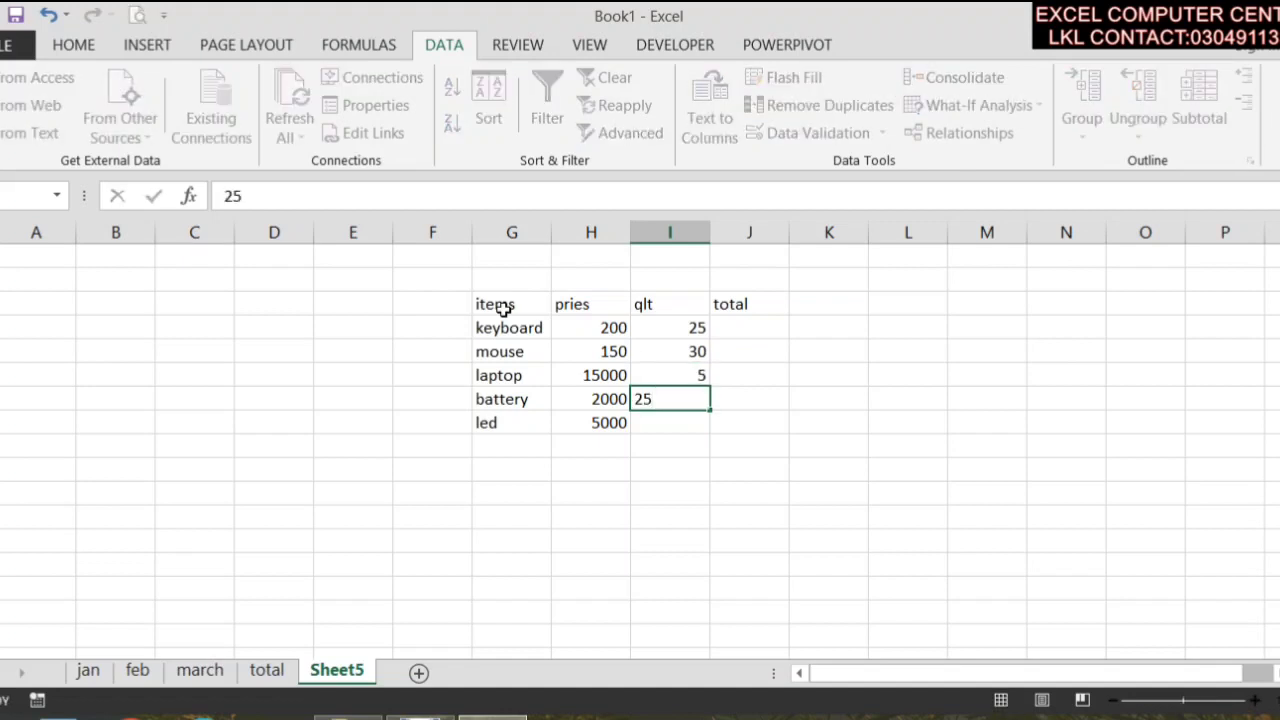
{"action": "key", "text": "Return"}
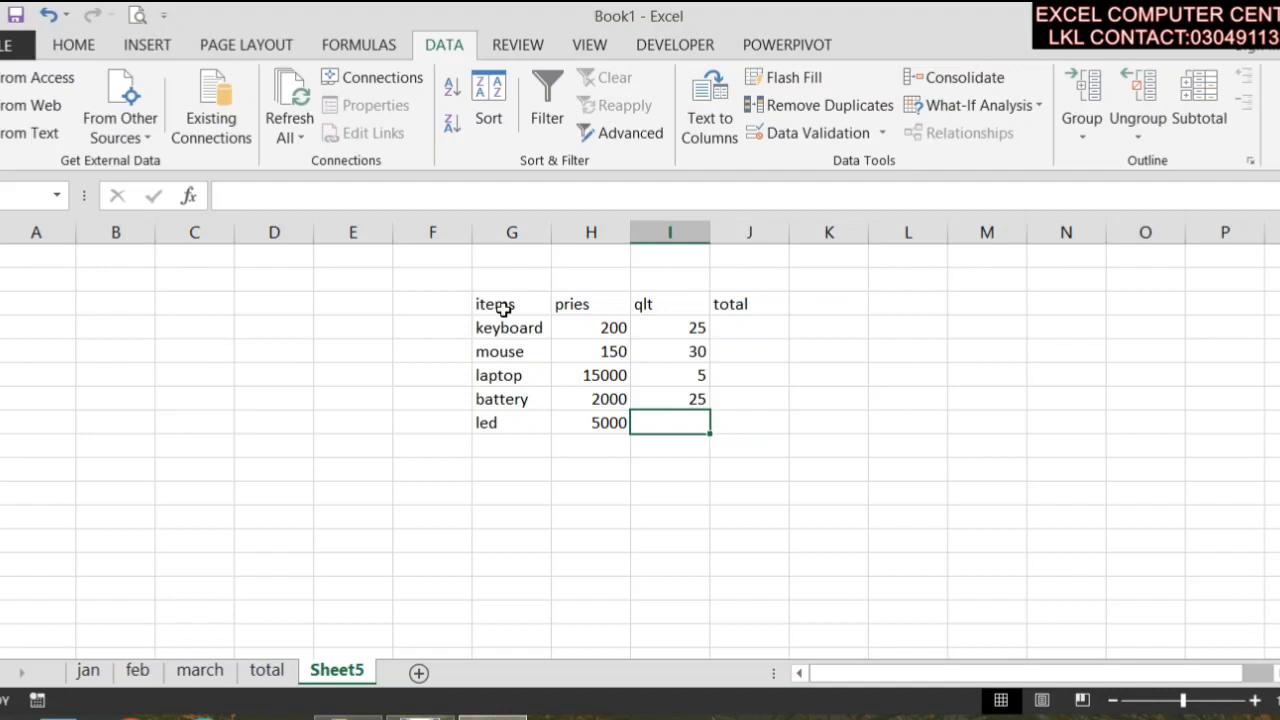
{"action": "type", "text": "20"}
{"action": "key", "text": "Return"}
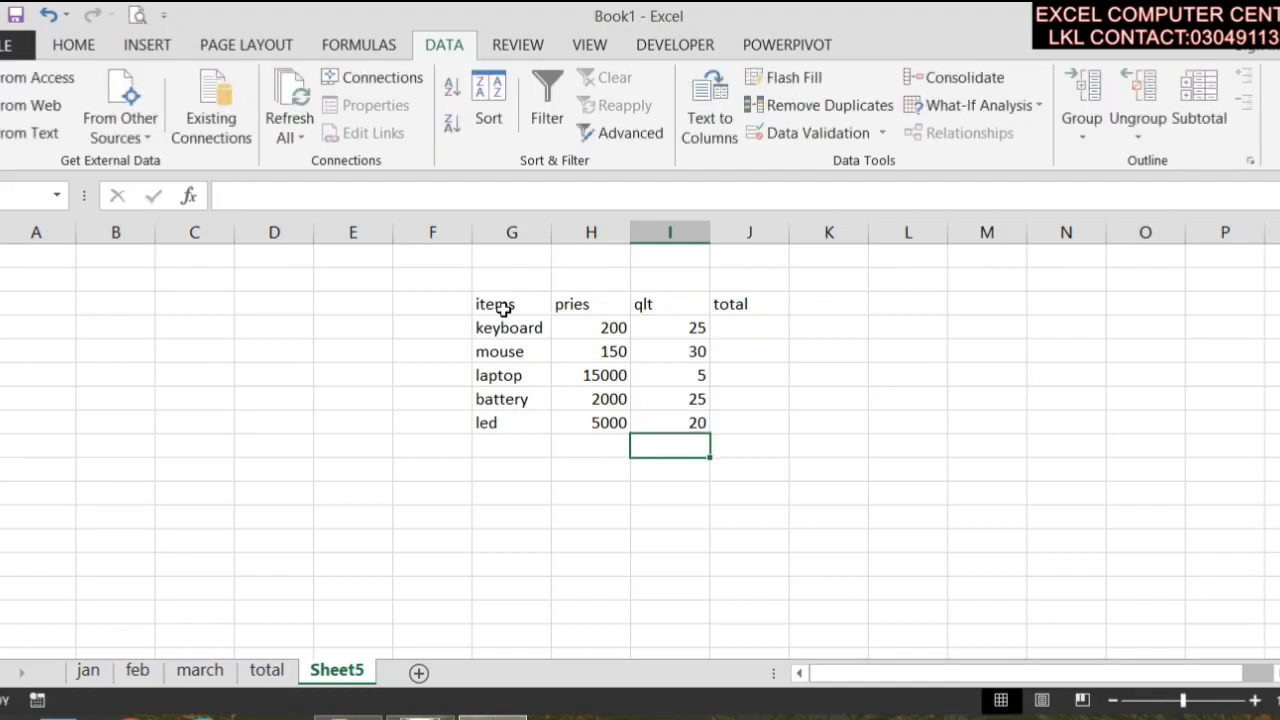
{"action": "key", "text": "Right"}
{"action": "key", "text": "Right"}
{"action": "key", "text": "Right"}
{"action": "key", "text": "Up"}
{"action": "key", "text": "Up"}
{"action": "key", "text": "Up"}
{"action": "key", "text": "Up"}
{"action": "key", "text": "Up"}
{"action": "key", "text": "Left"}
{"action": "key", "text": "Left"}
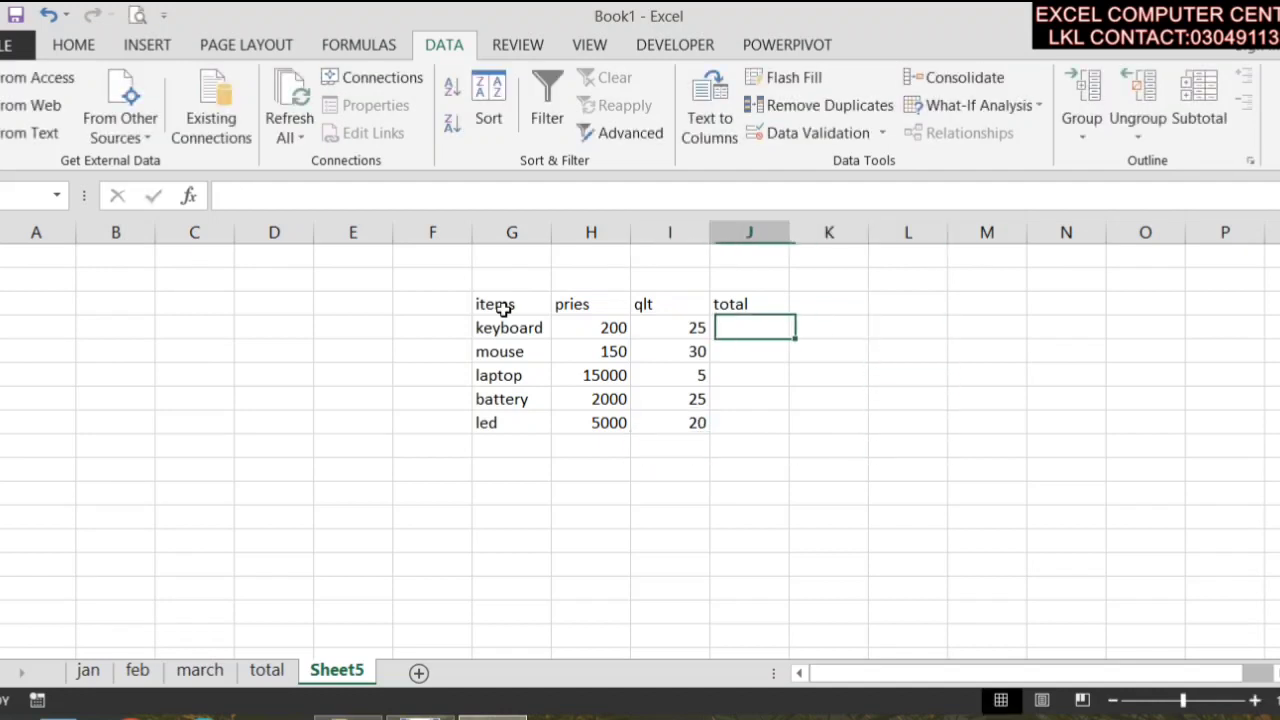
- Enter =H4*I4 in J4 and fill it down through J8 with Ctrl+D
{"action": "type", "text": "="}
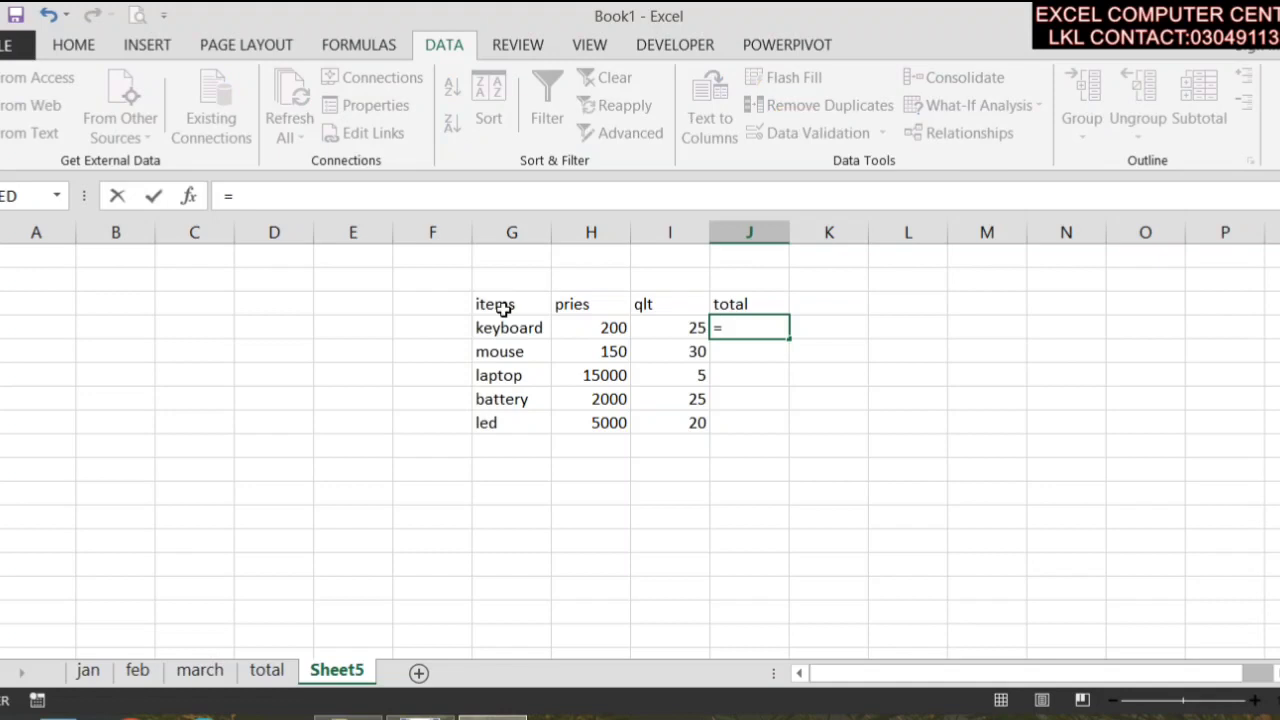
{"action": "key", "text": "Left"}
{"action": "key", "text": "Left"}
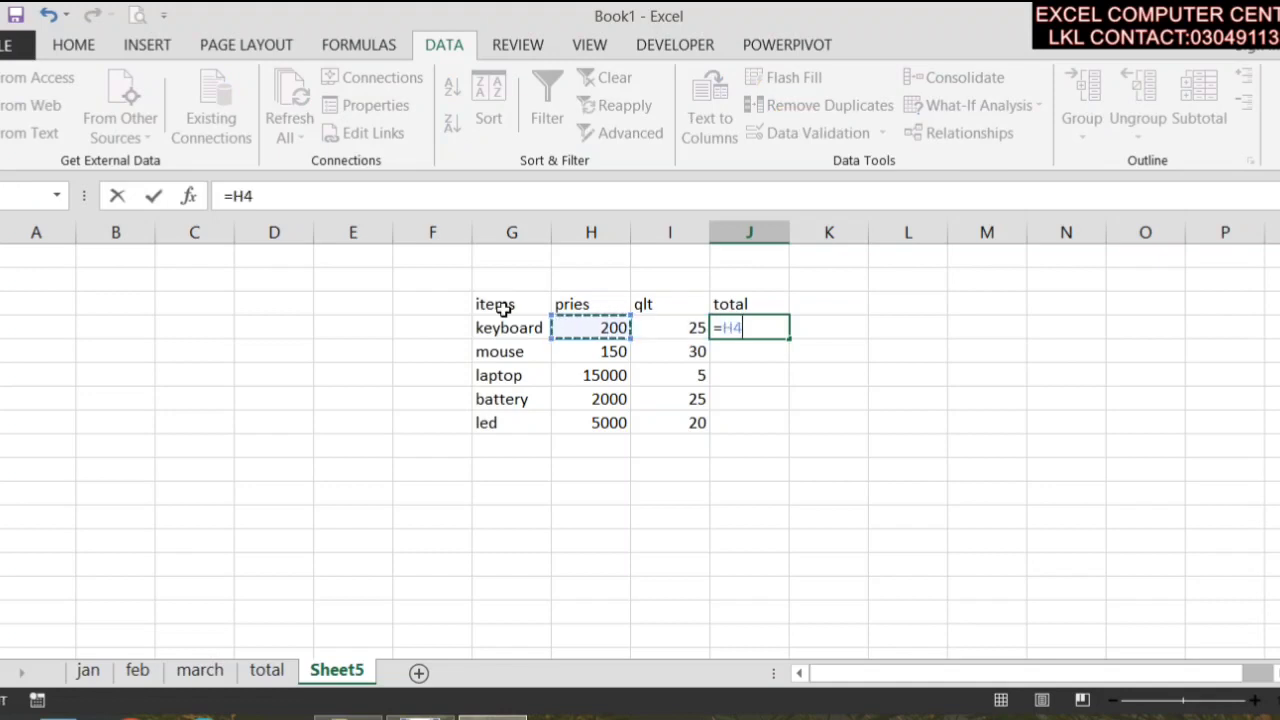
{"action": "type", "text": "*"}
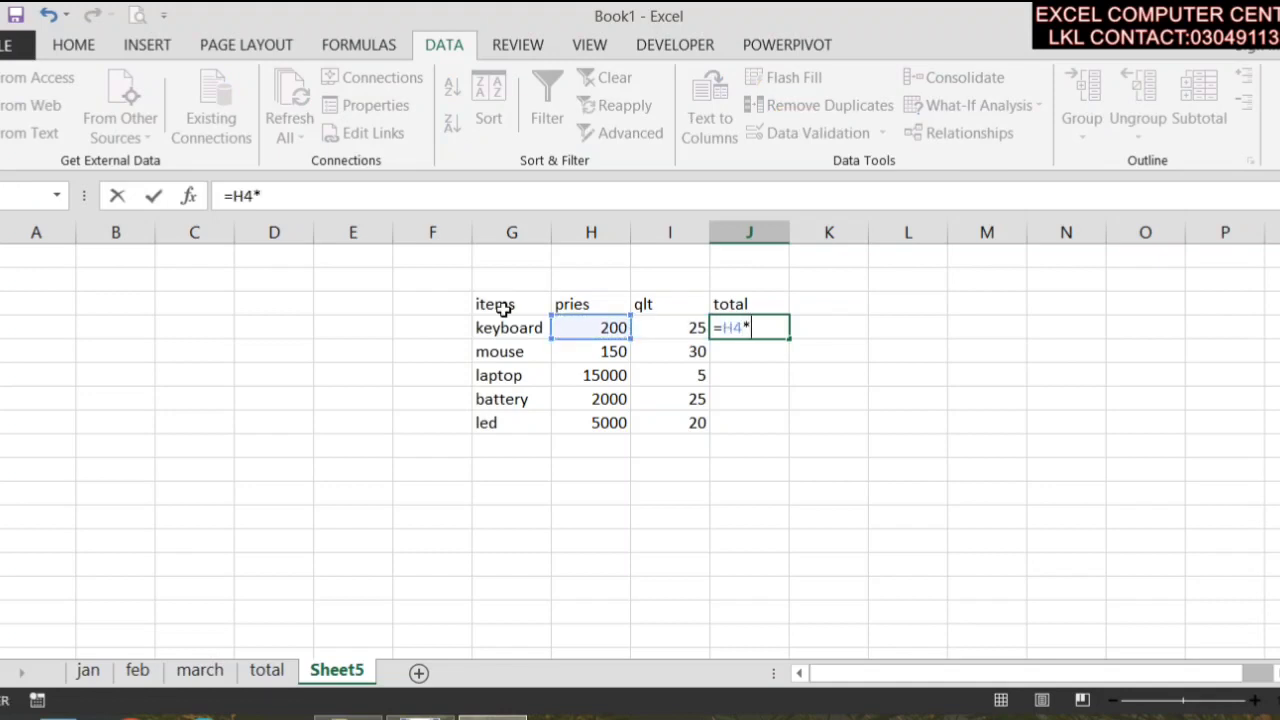
{"action": "key", "text": "Left"}
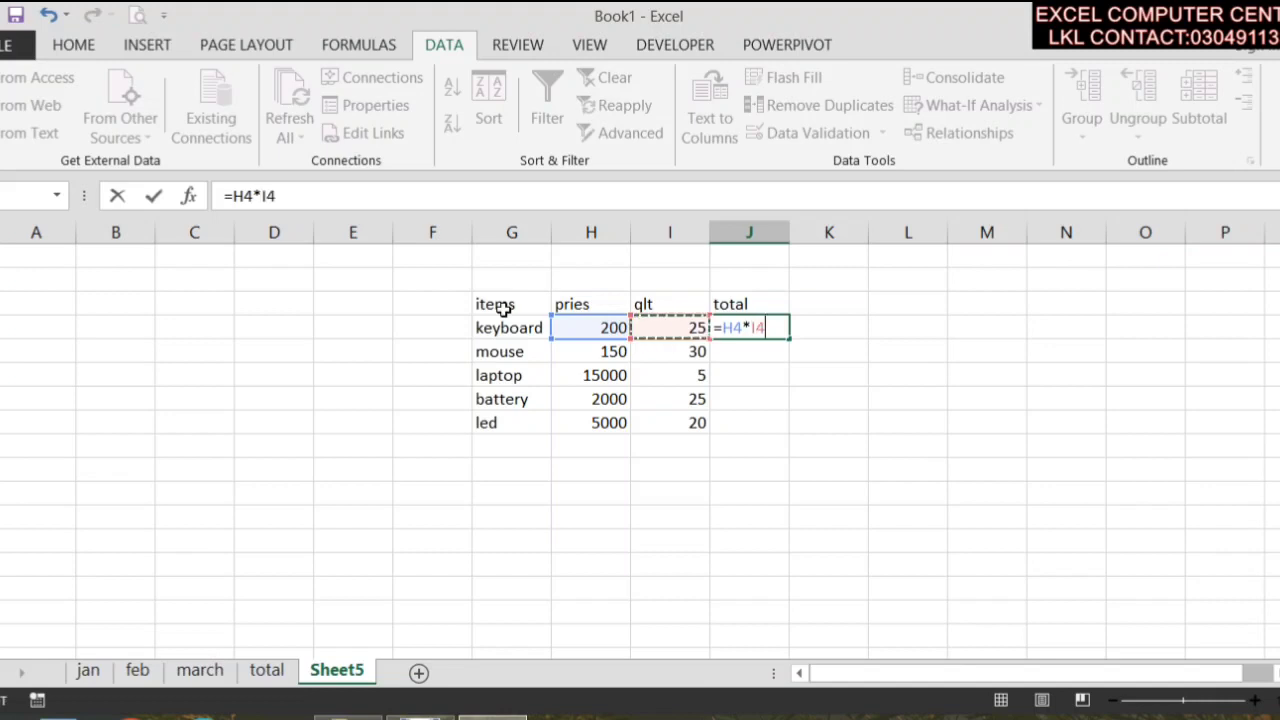
{"action": "key", "text": "Return"}
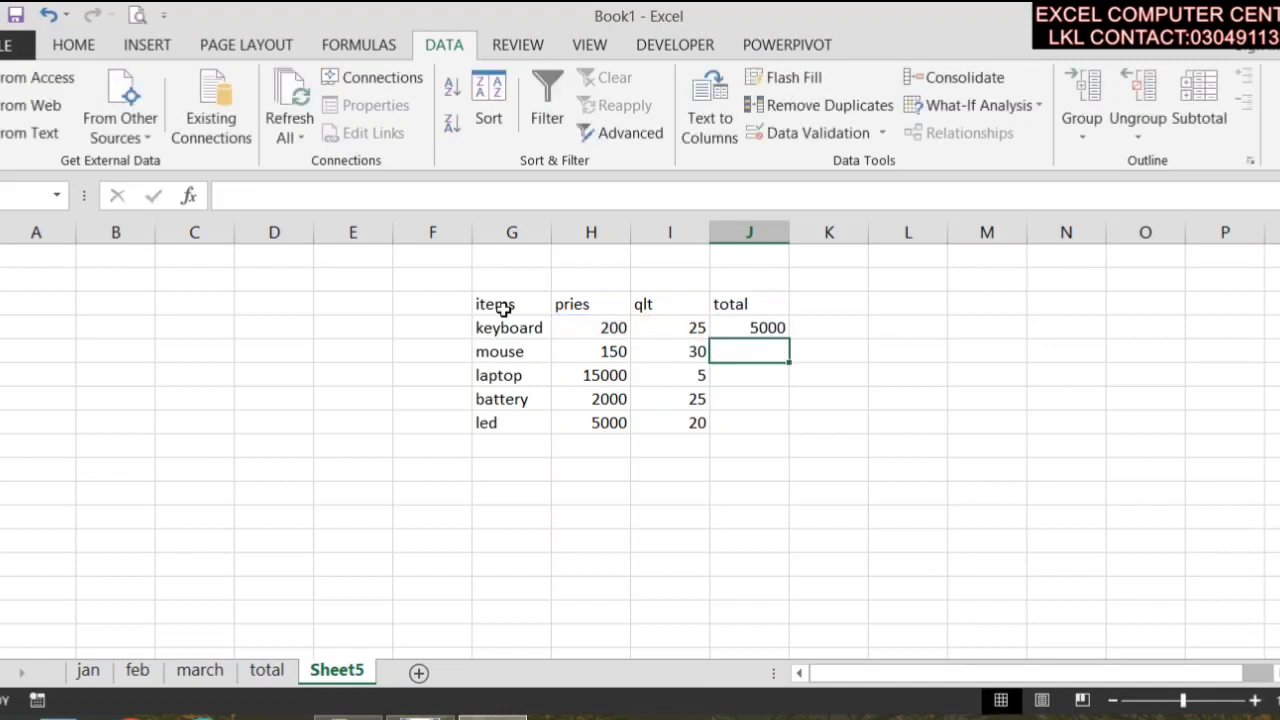
{"action": "key", "text": "Up"}
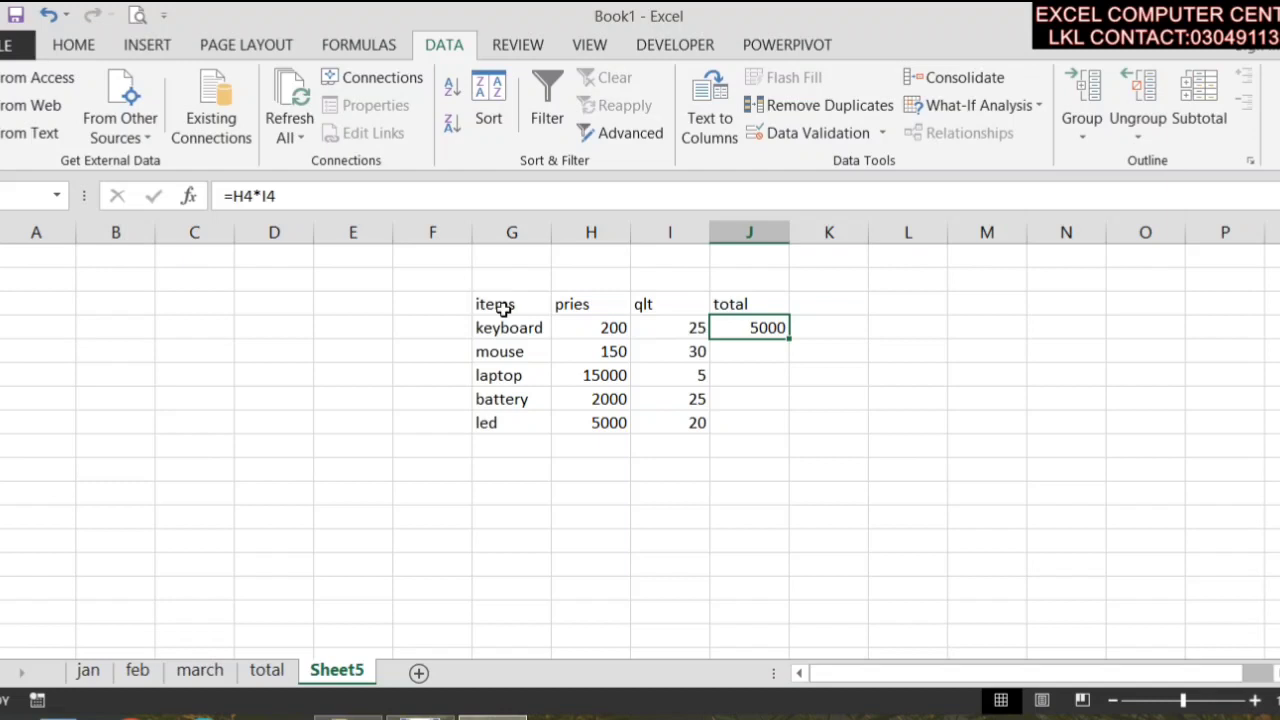
{"action": "key", "text": "shift+Down"}
{"action": "key", "text": "shift+Down"}
{"action": "key", "text": "shift+Down"}
{"action": "key", "text": "shift+Down"}
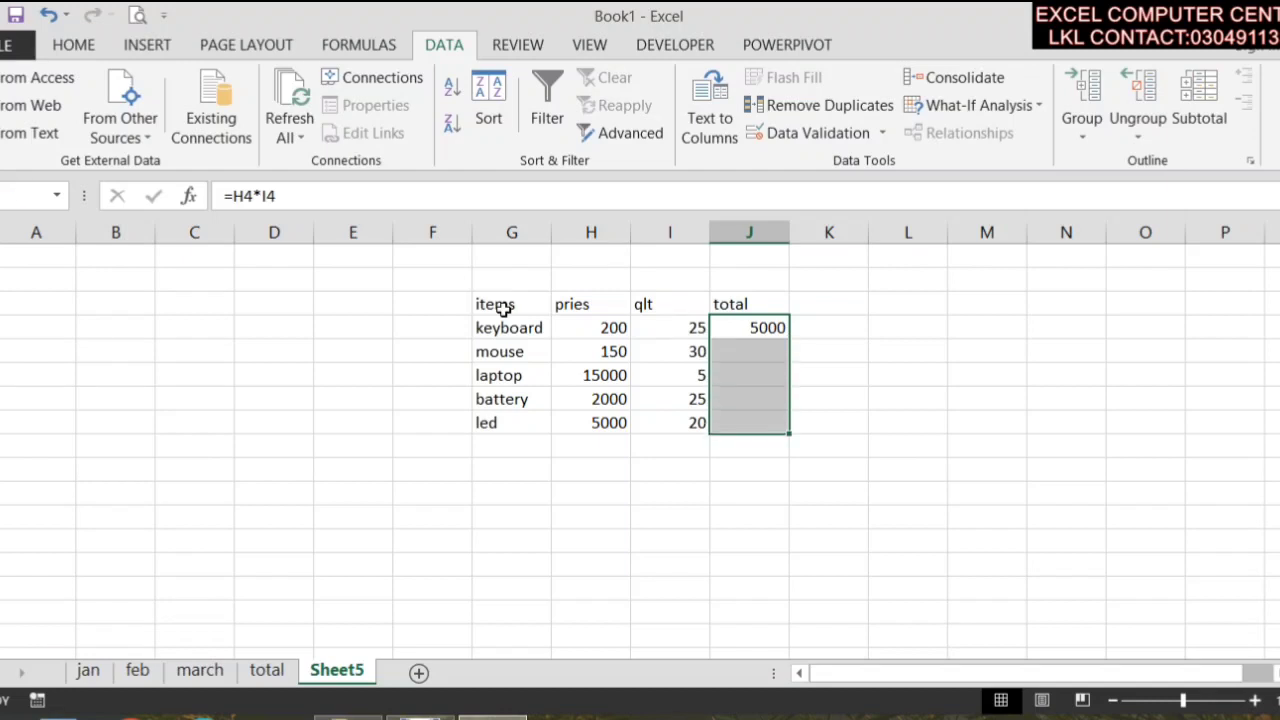
{"action": "key", "text": "ctrl+d"}
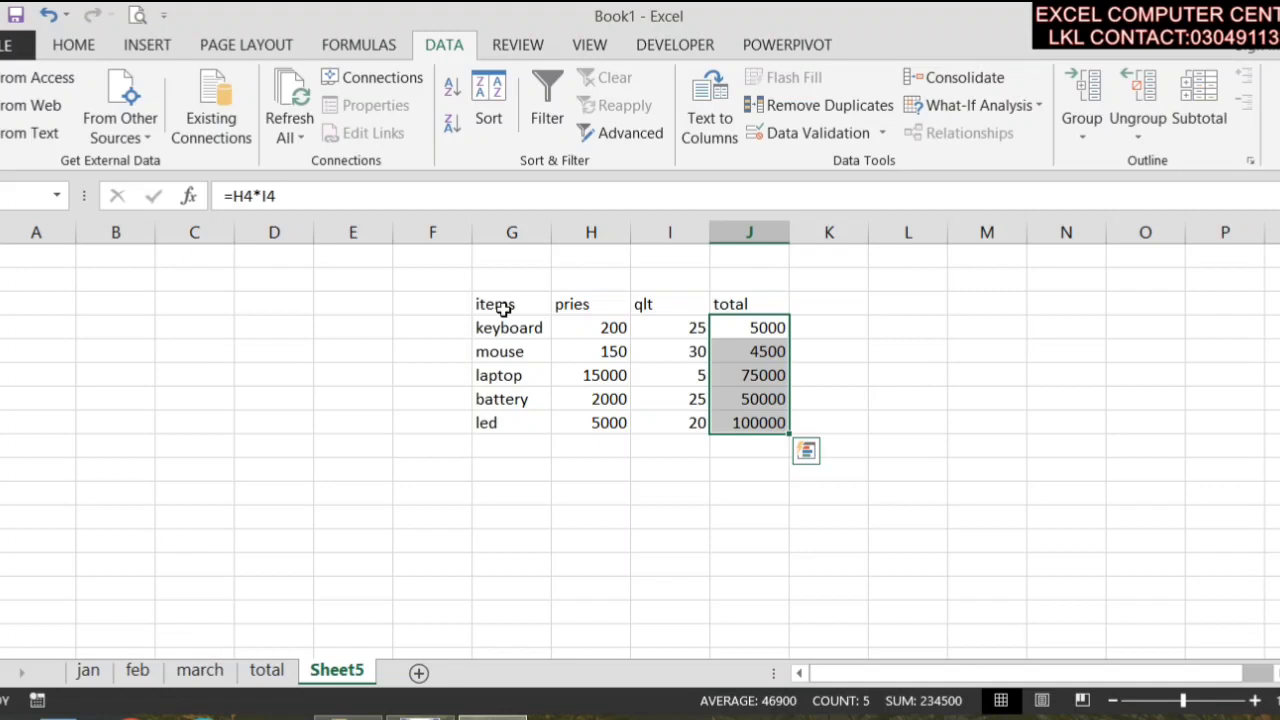
{"action": "key", "text": "Delete"}
{"action": "key", "text": "Up"}
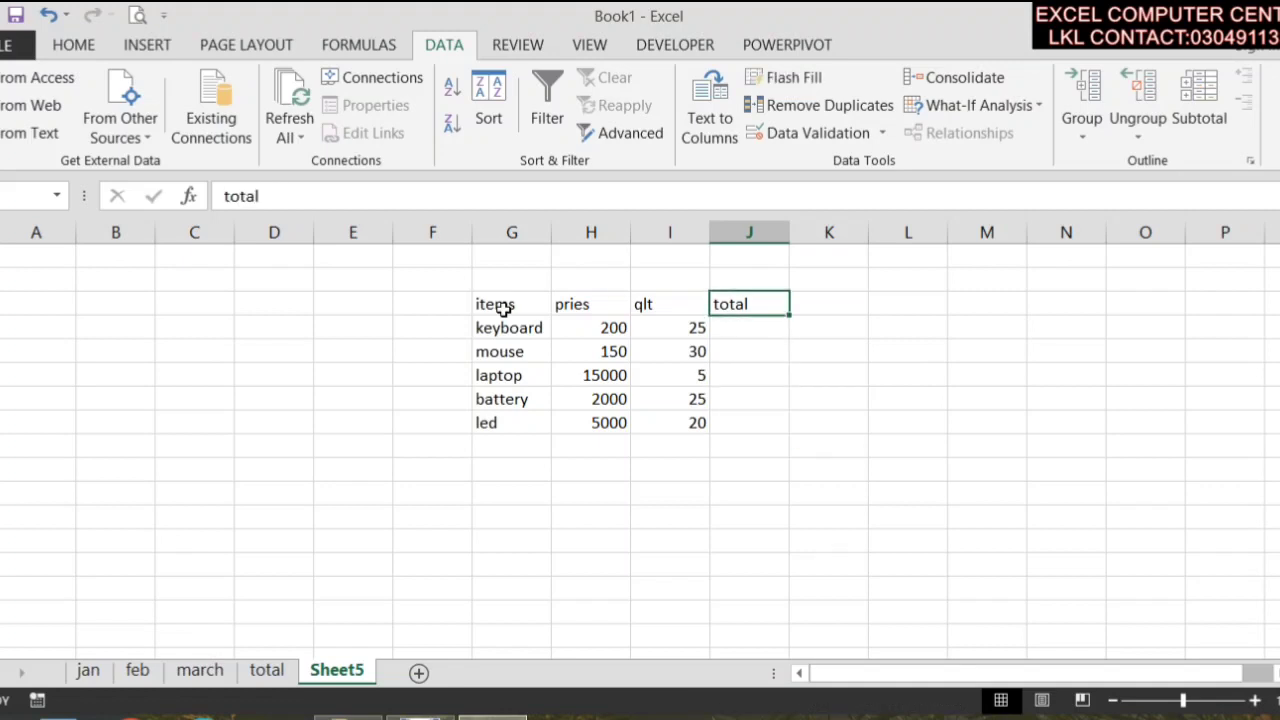
{"action": "key", "text": "Down"}
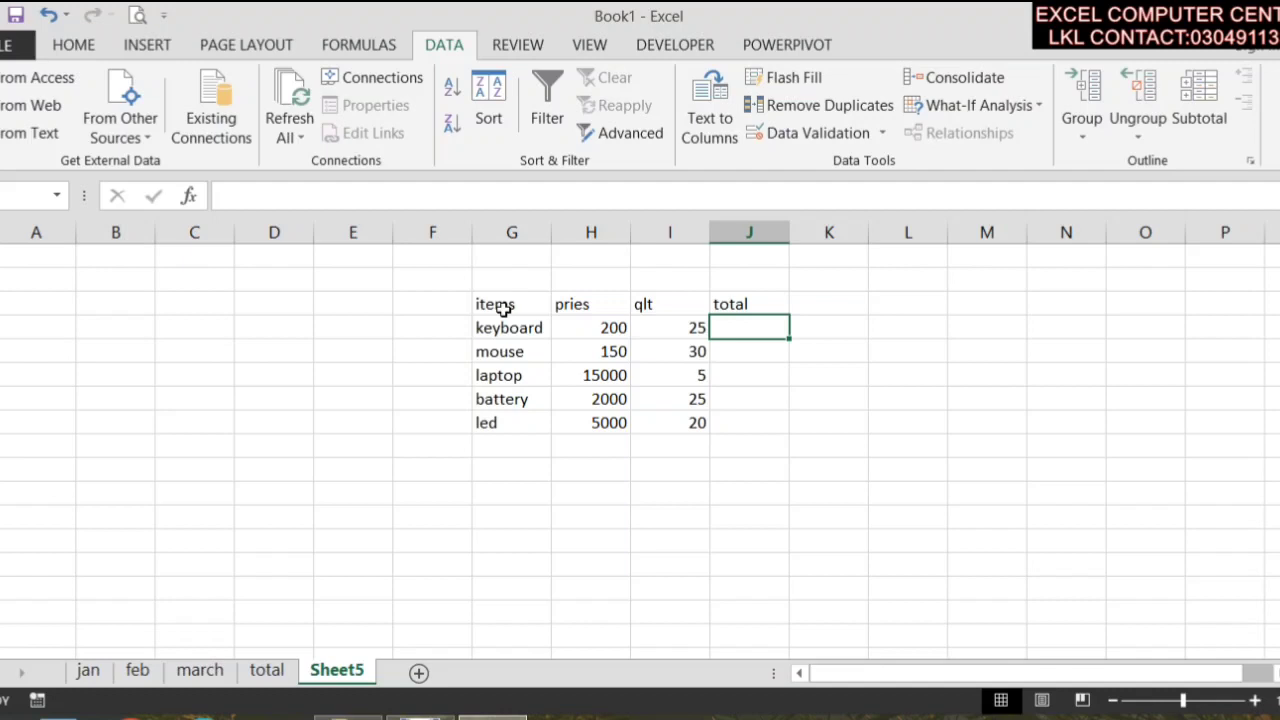
{"action": "type", "text": "="}
{"action": "key", "text": "Left"}
{"action": "key", "text": "Left"}
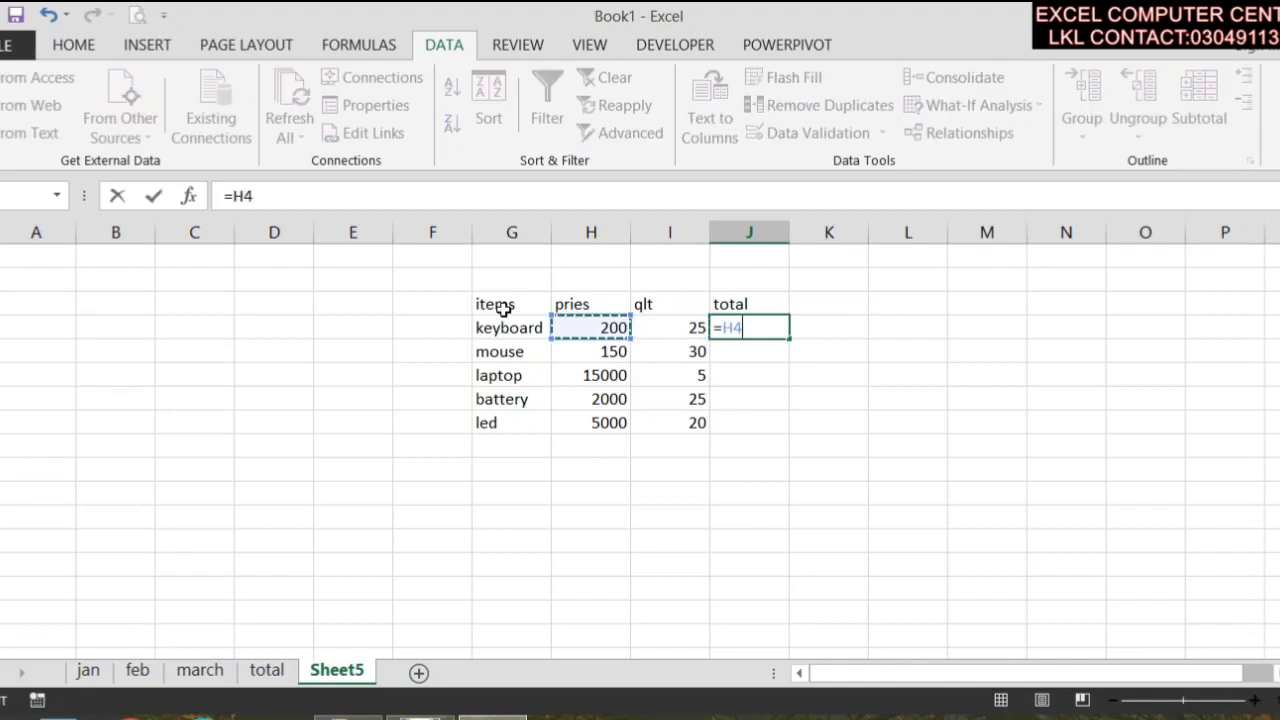
{"action": "type", "text": "*"}
{"action": "key", "text": "Right"}
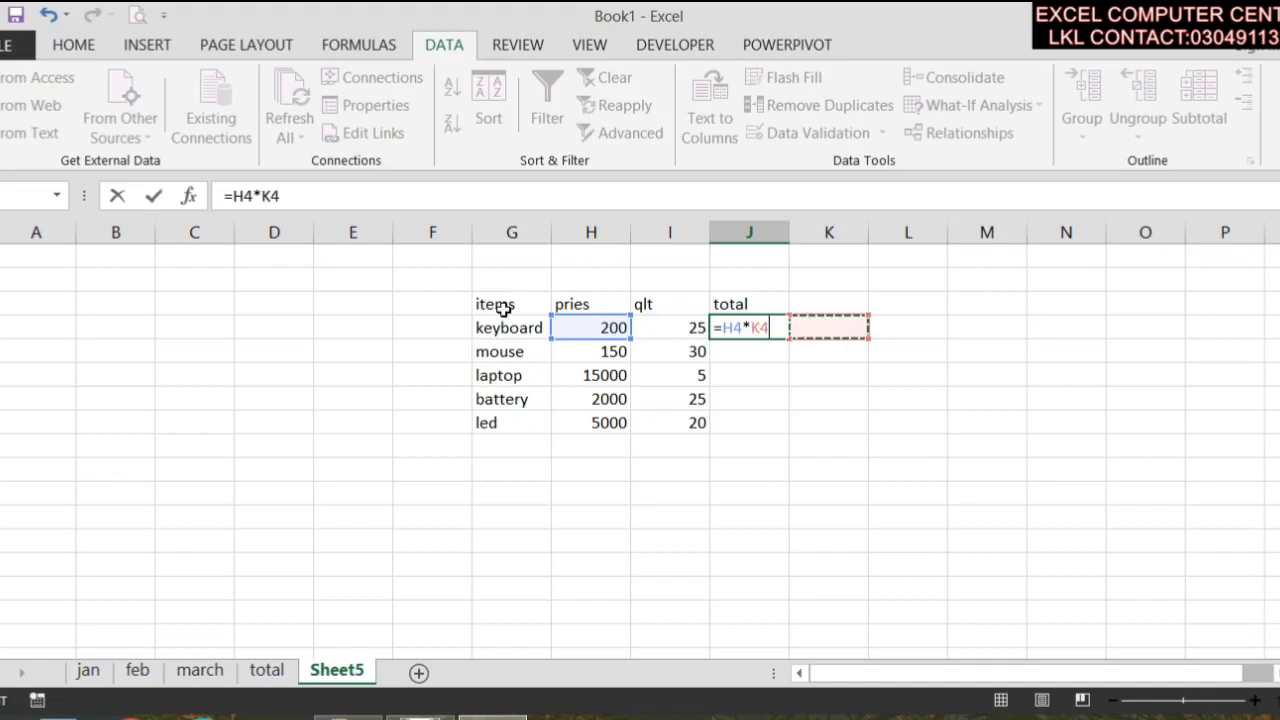
{"action": "key", "text": "Left"}
{"action": "key", "text": "Left"}
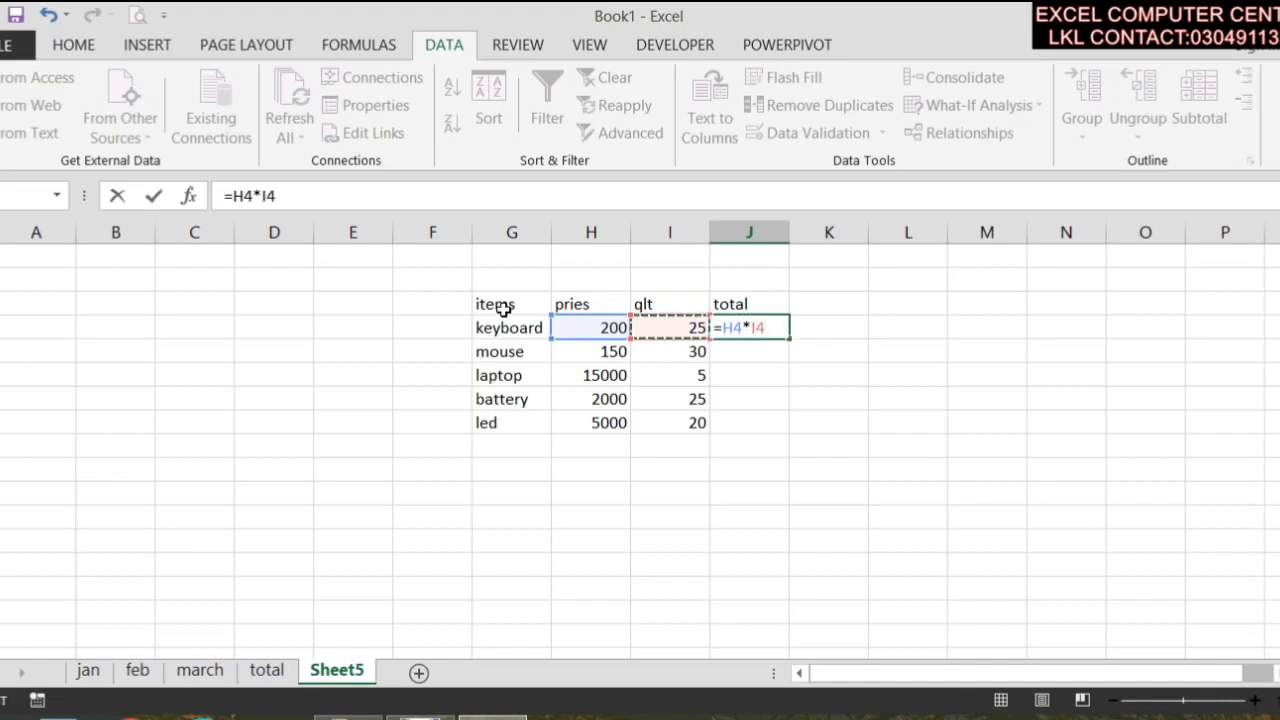
{"action": "key", "text": "Return"}
{"action": "key", "text": "Up"}
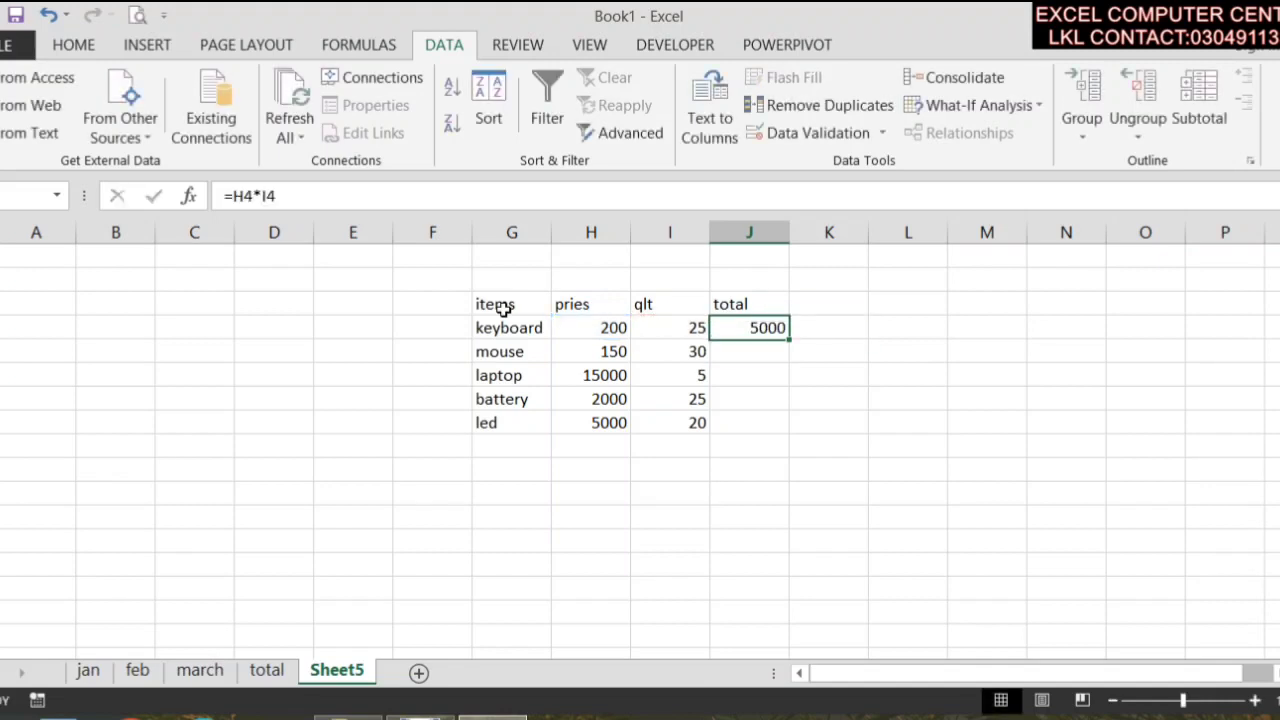
{"action": "key", "text": "shift+Down"}
{"action": "key", "text": "shift+Down"}
{"action": "key", "text": "shift+Down"}
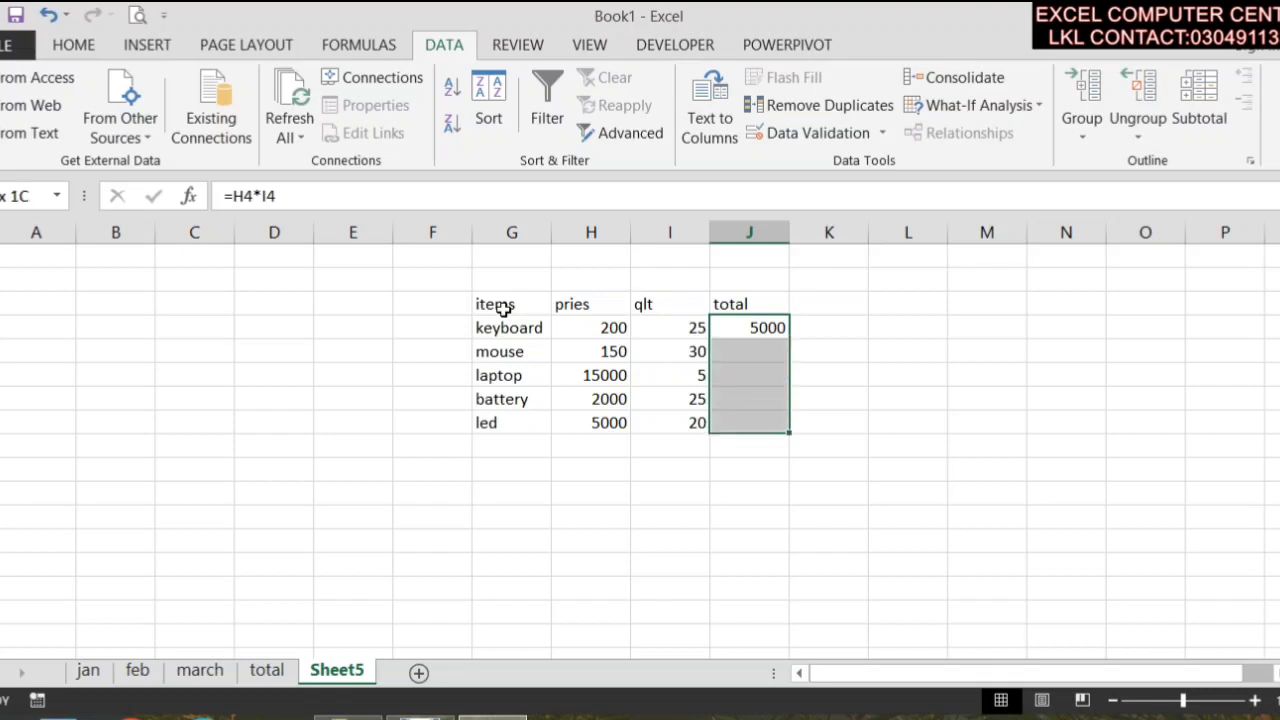
{"action": "key", "text": "shift+Down"}
{"action": "key", "text": "ctrl+d"}
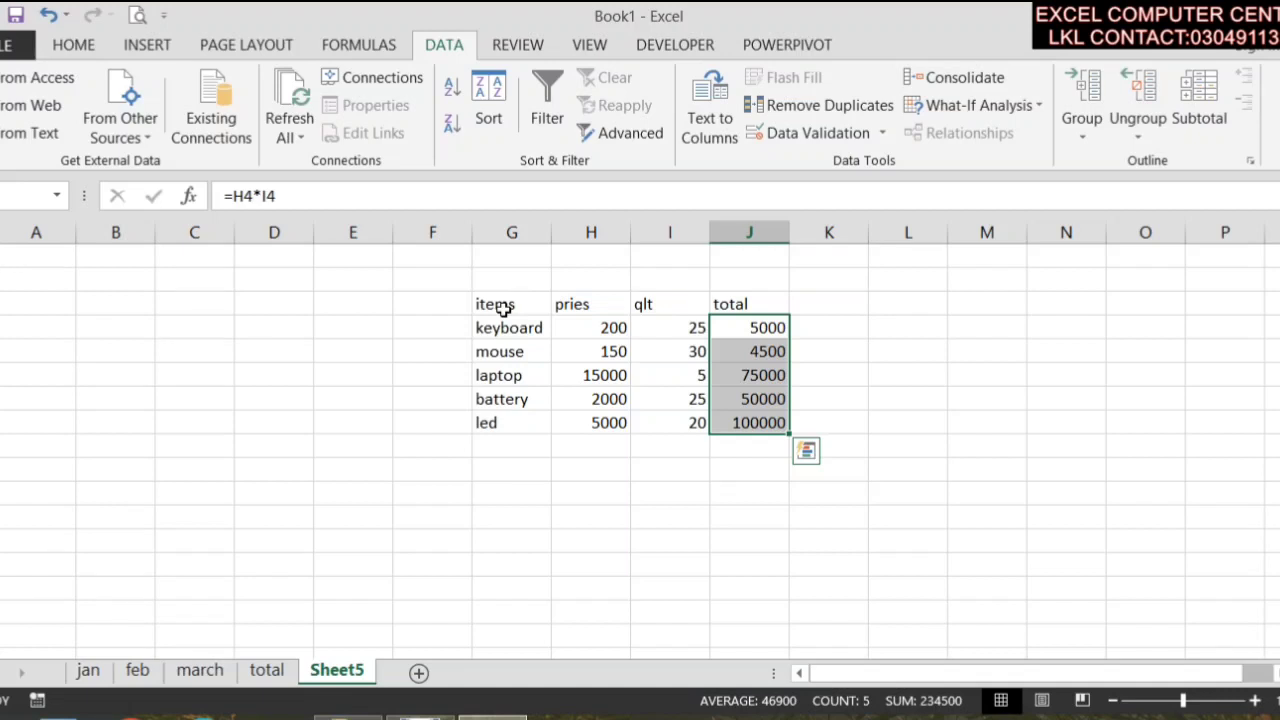
{"action": "left_click", "coordinate": [917, 329]}
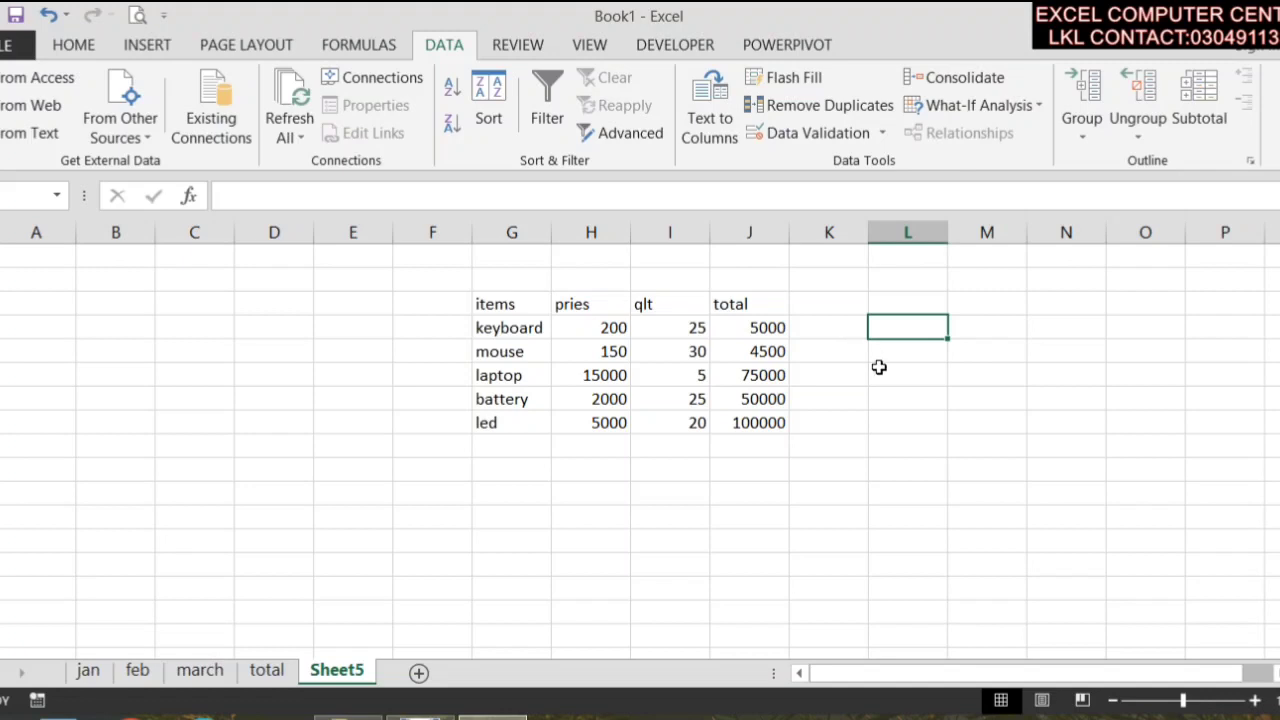
{"action": "left_click", "coordinate": [884, 369]}
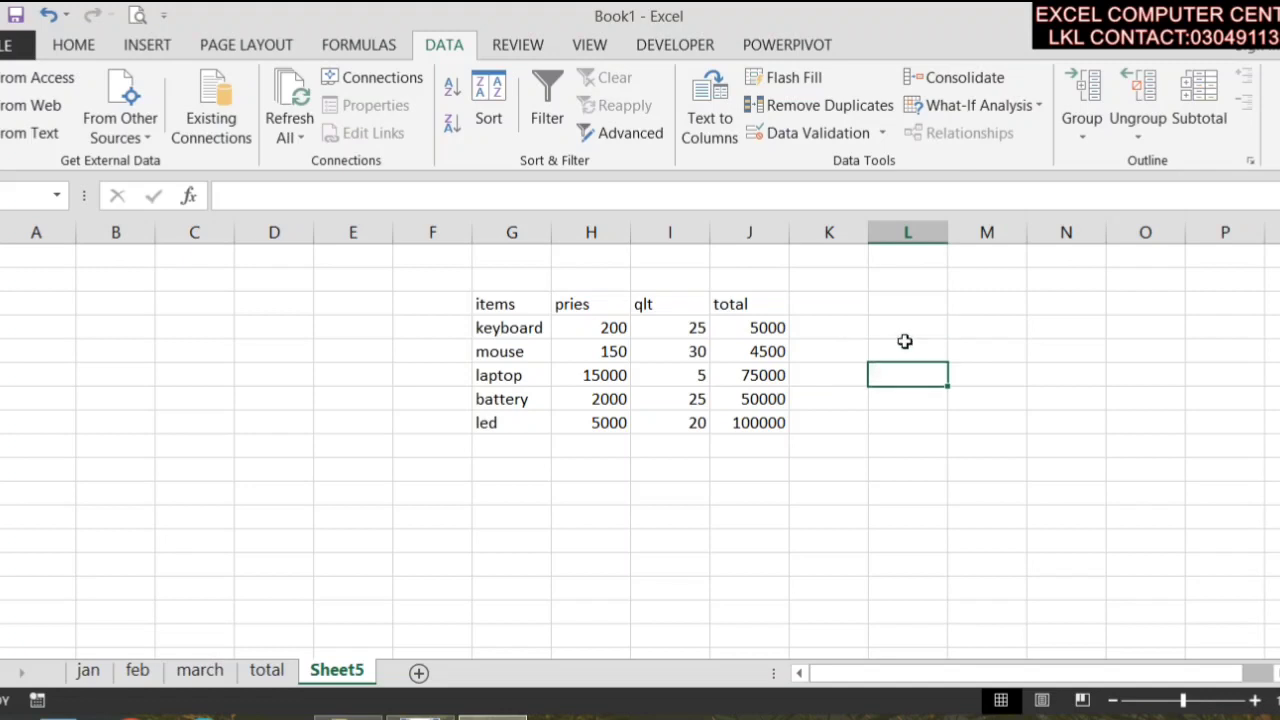
{"action": "left_click", "coordinate": [782, 322]}
- Enter =SUM(J4:J8) below the totals column, giving 234500
{"action": "left_click", "coordinate": [760, 440]}
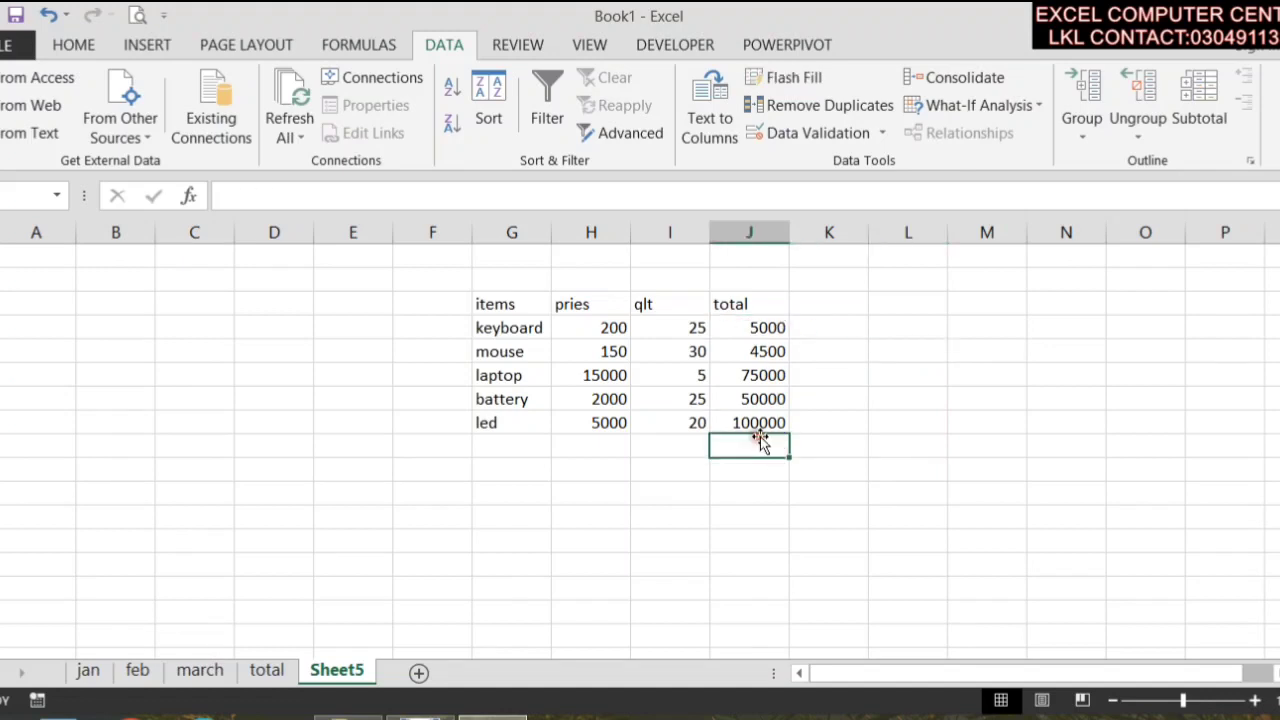
{"action": "type", "text": "=s"}
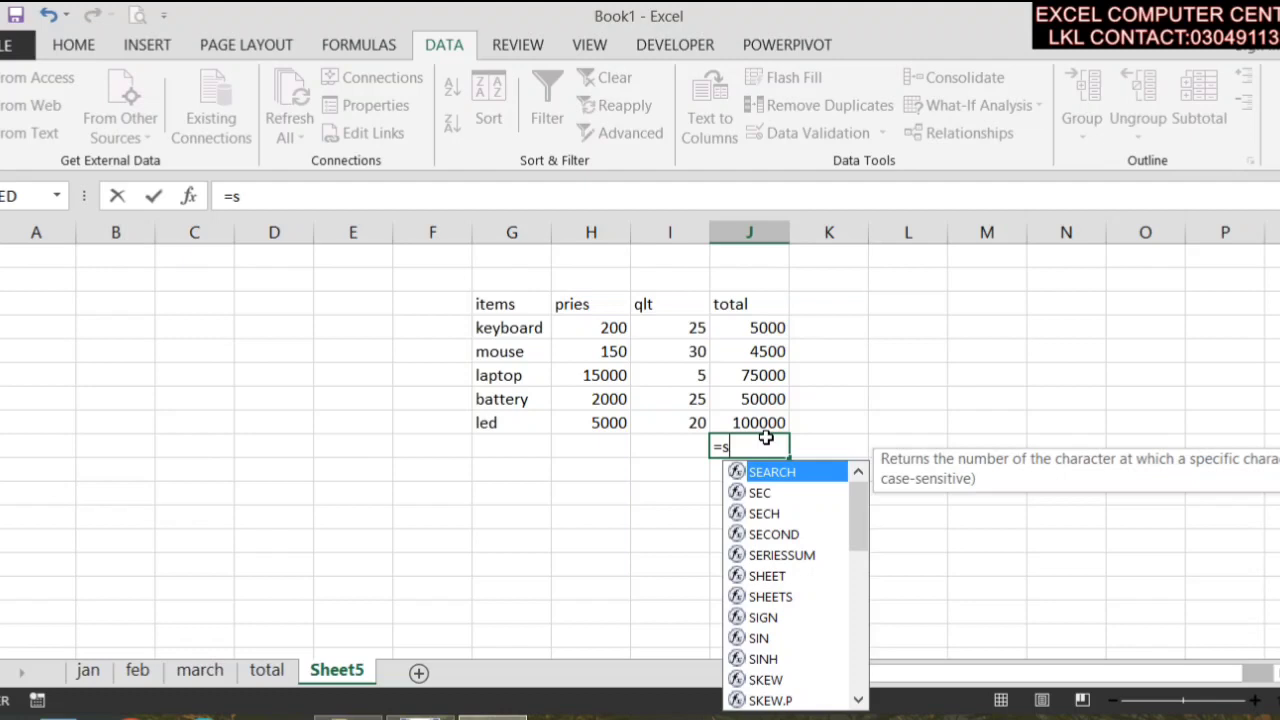
{"action": "type", "text": "u,"}
{"action": "key", "text": "BackSpace"}
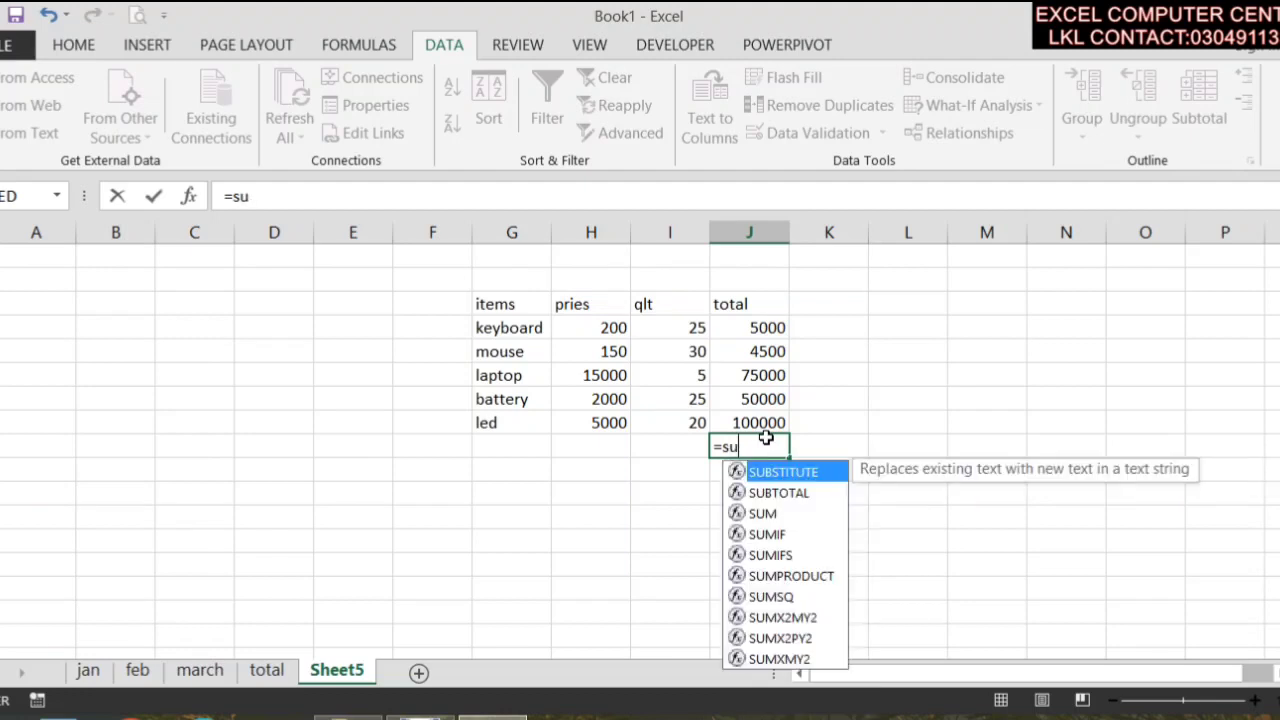
{"action": "type", "text": "m"}
{"action": "key", "text": "Tab"}
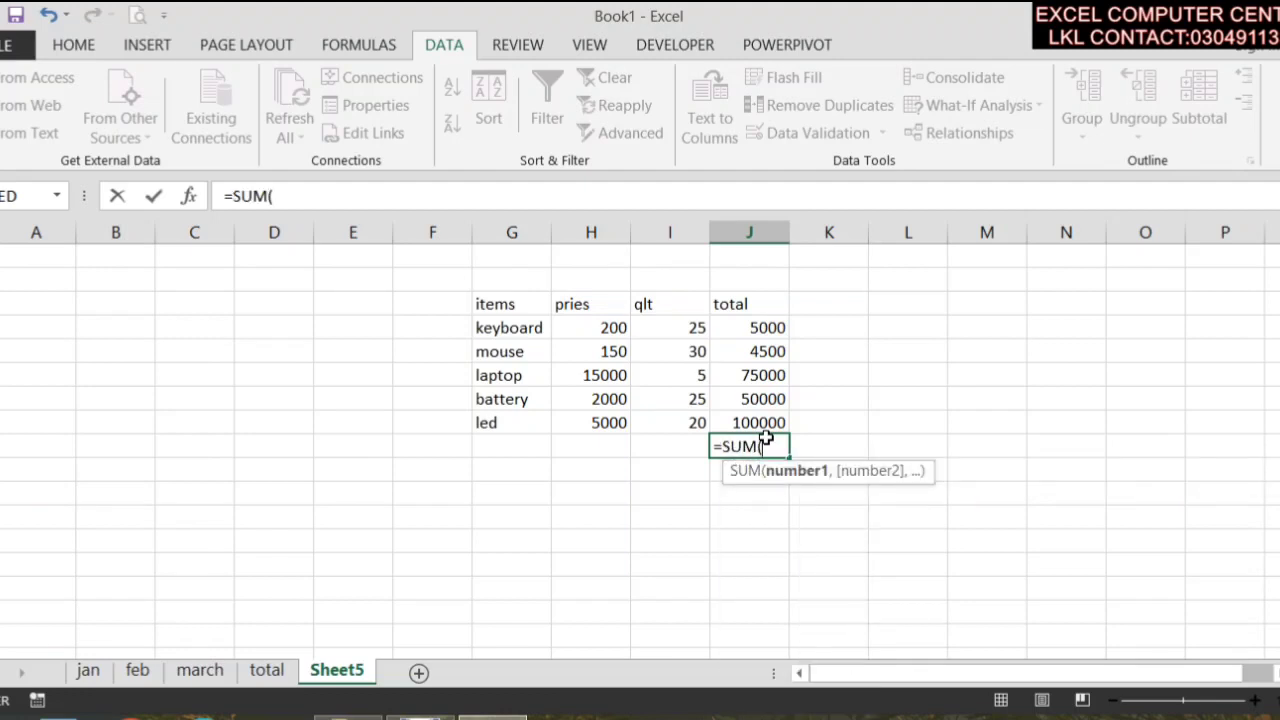
{"action": "left_click", "coordinate": [765, 432]}
{"action": "key", "text": "shift+Up"}
{"action": "key", "text": "shift+Up"}
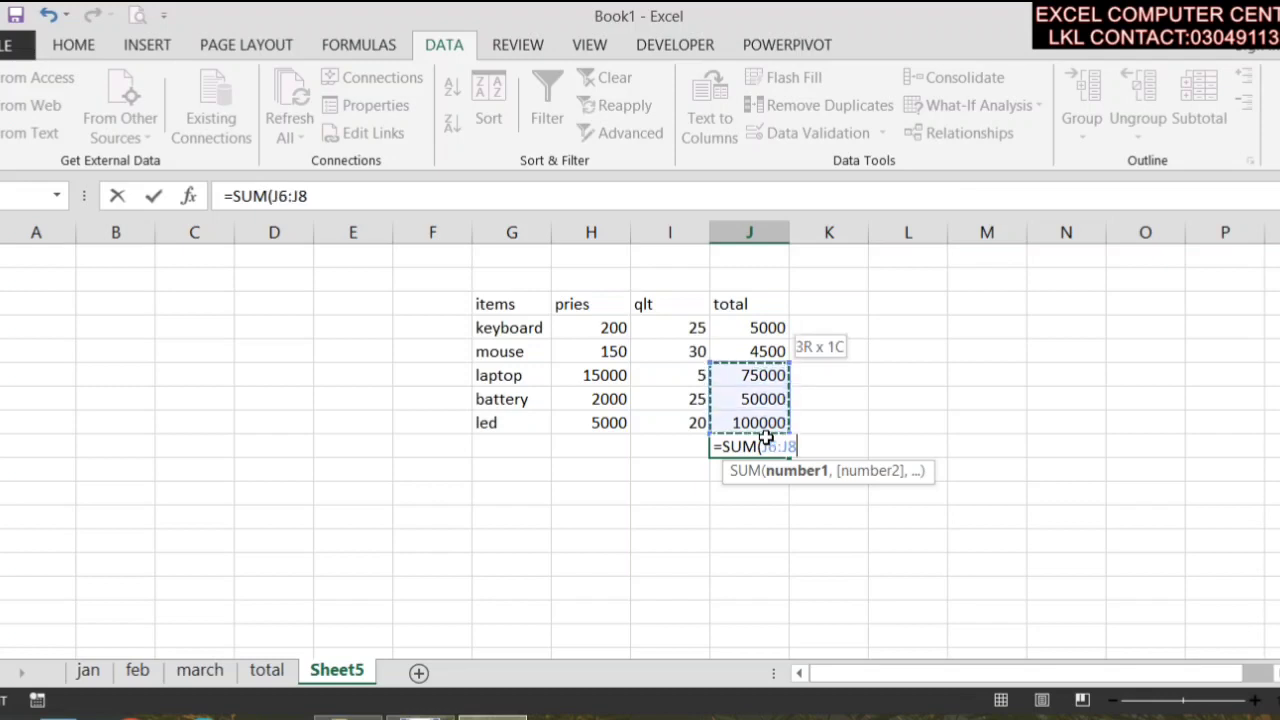
{"action": "key", "text": "shift+Up"}
{"action": "key", "text": "shift+Up"}
{"action": "key", "text": "Return"}
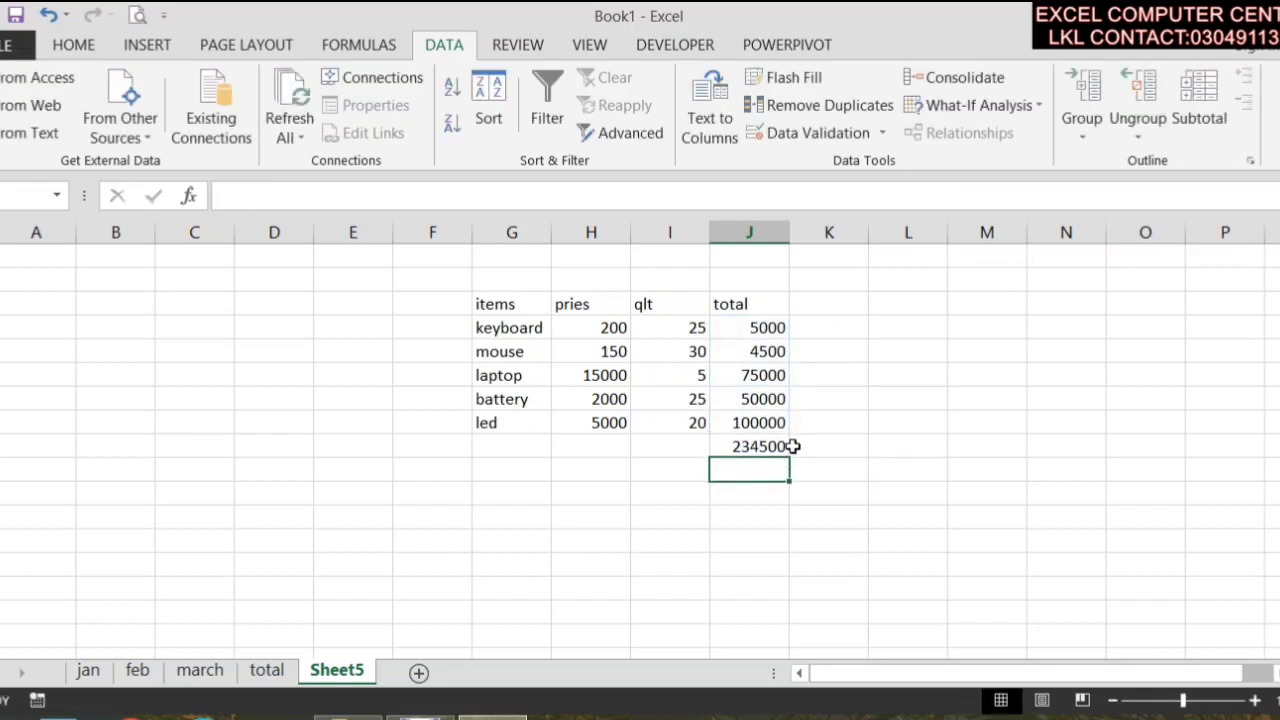
{"action": "left_click", "coordinate": [792, 446]}
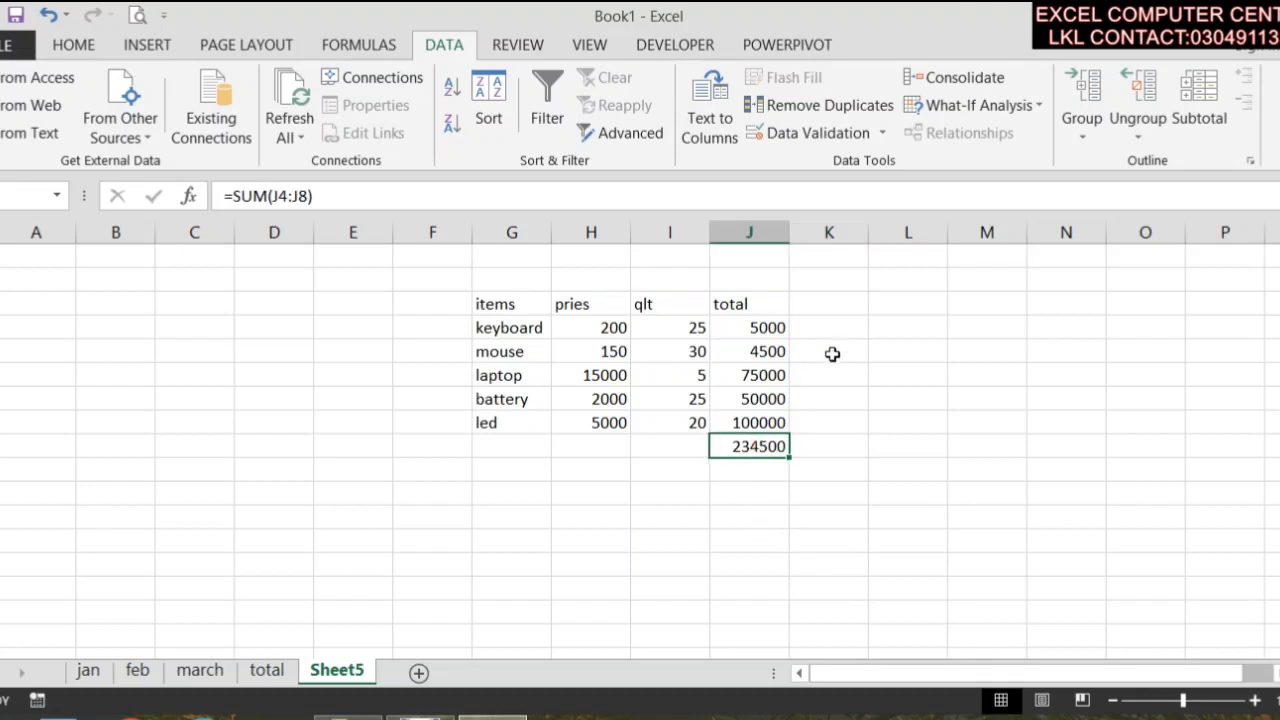
- Select a blank cell beside the table and bring up What-If Analysis
{"action": "left_click", "coordinate": [889, 419]}
{"action": "left_click", "coordinate": [937, 372]}
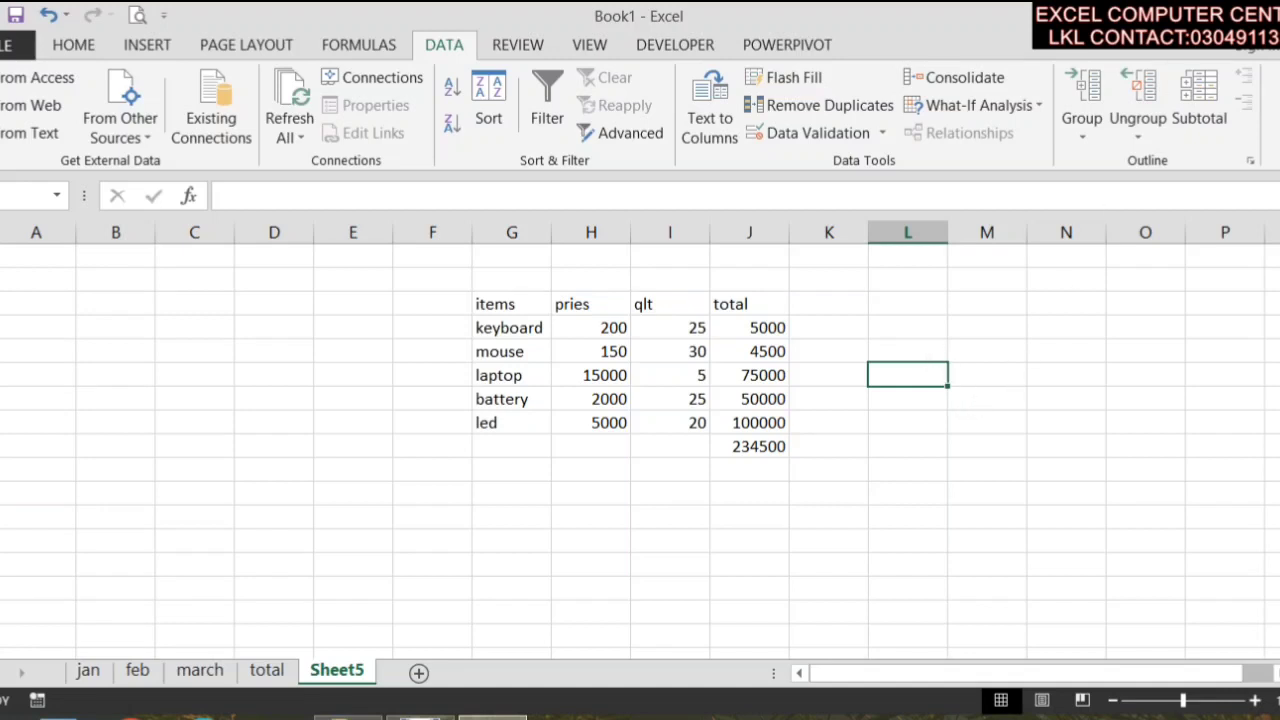
{"action": "left_click", "coordinate": [988, 104]}
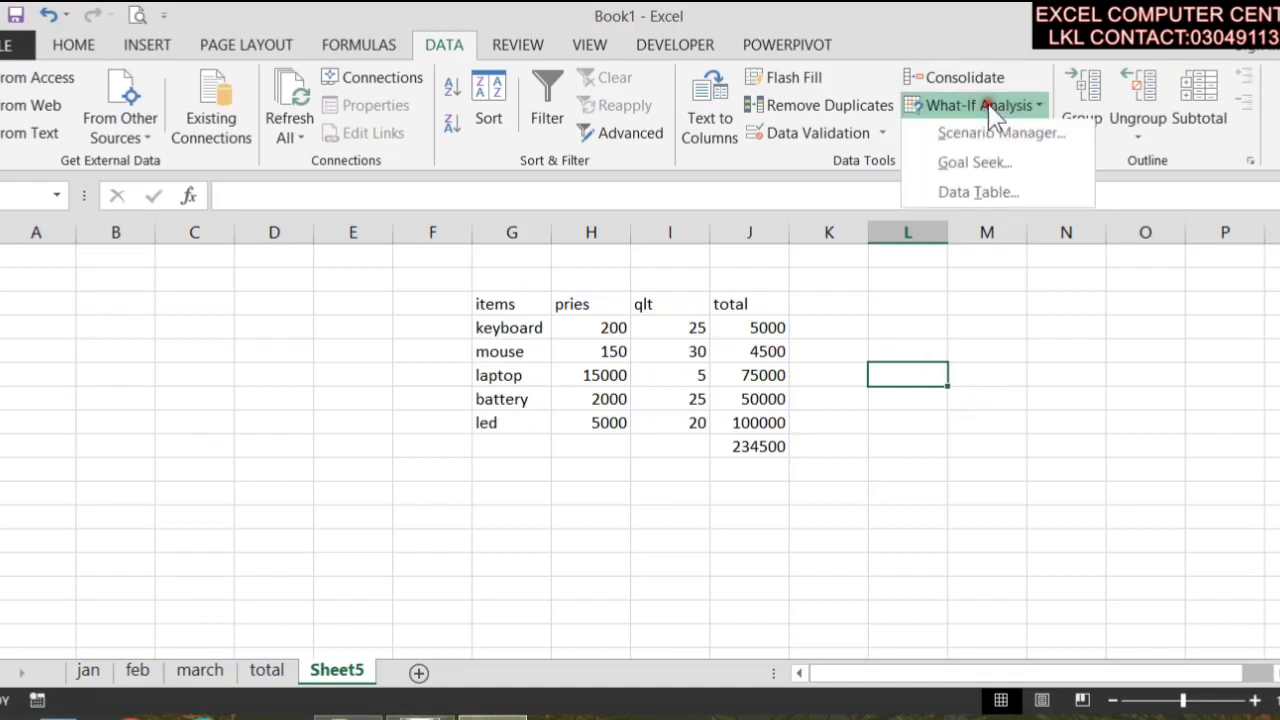
- Goal Seek J4 to 7500 by changing H4, then discard the result
{"action": "left_click", "coordinate": [1020, 172]}
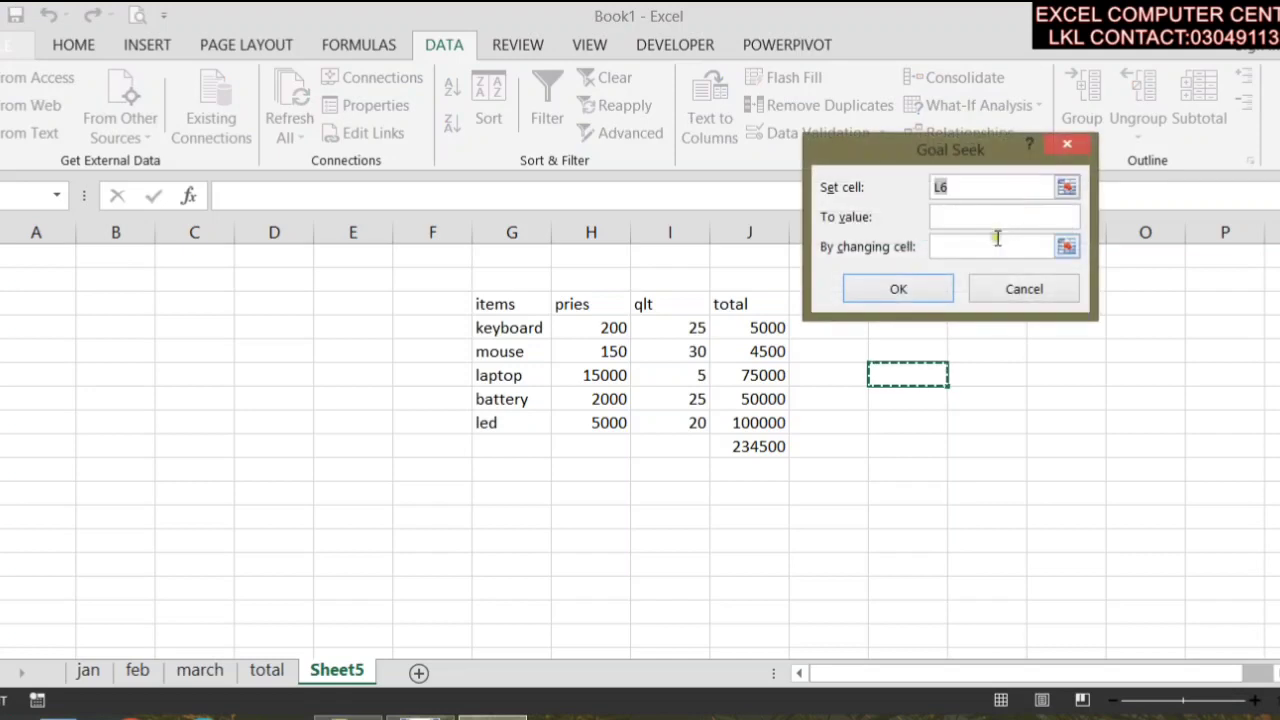
{"action": "left_click", "coordinate": [726, 328]}
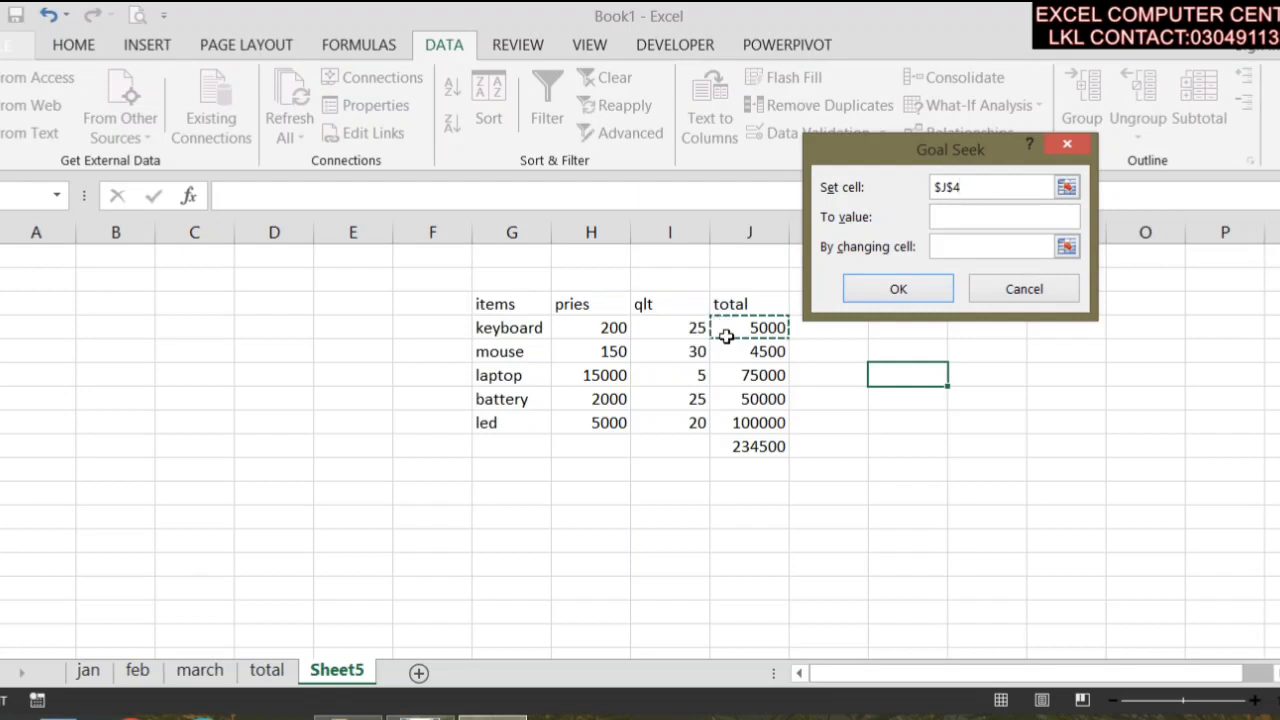
{"action": "left_click", "coordinate": [955, 217]}
{"action": "type", "text": "7500"}
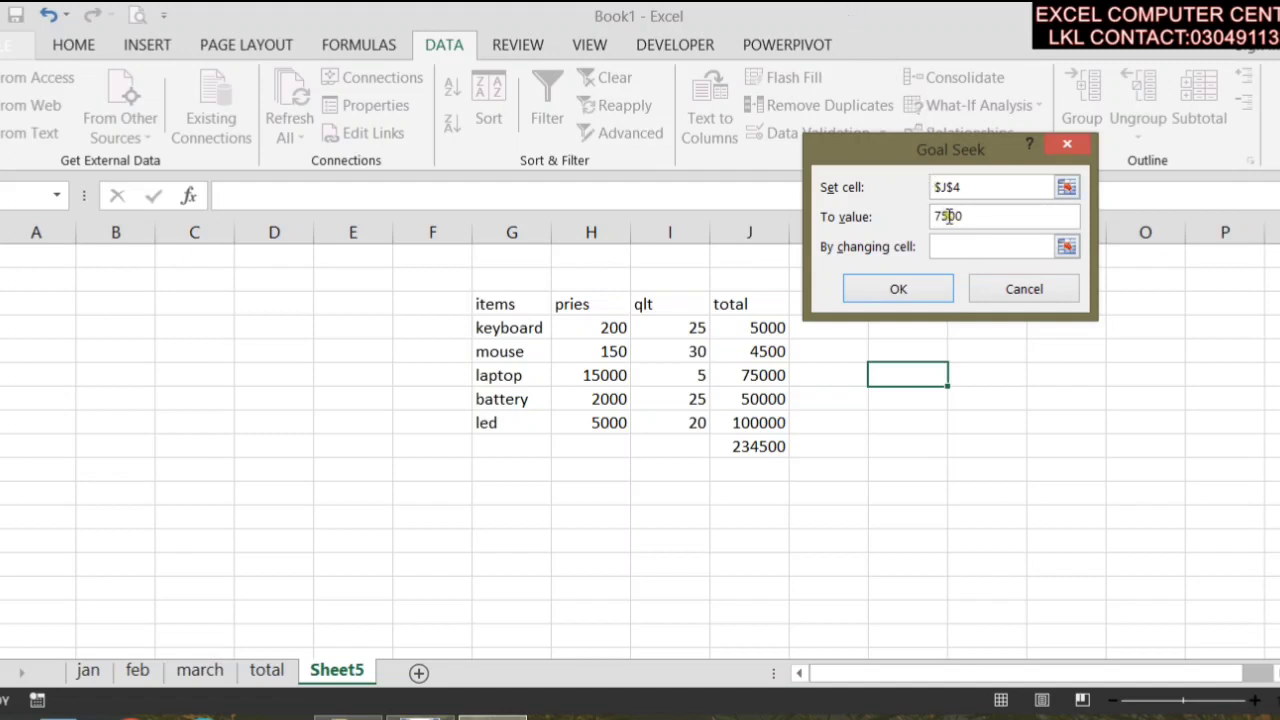
{"action": "left_click", "coordinate": [955, 250]}
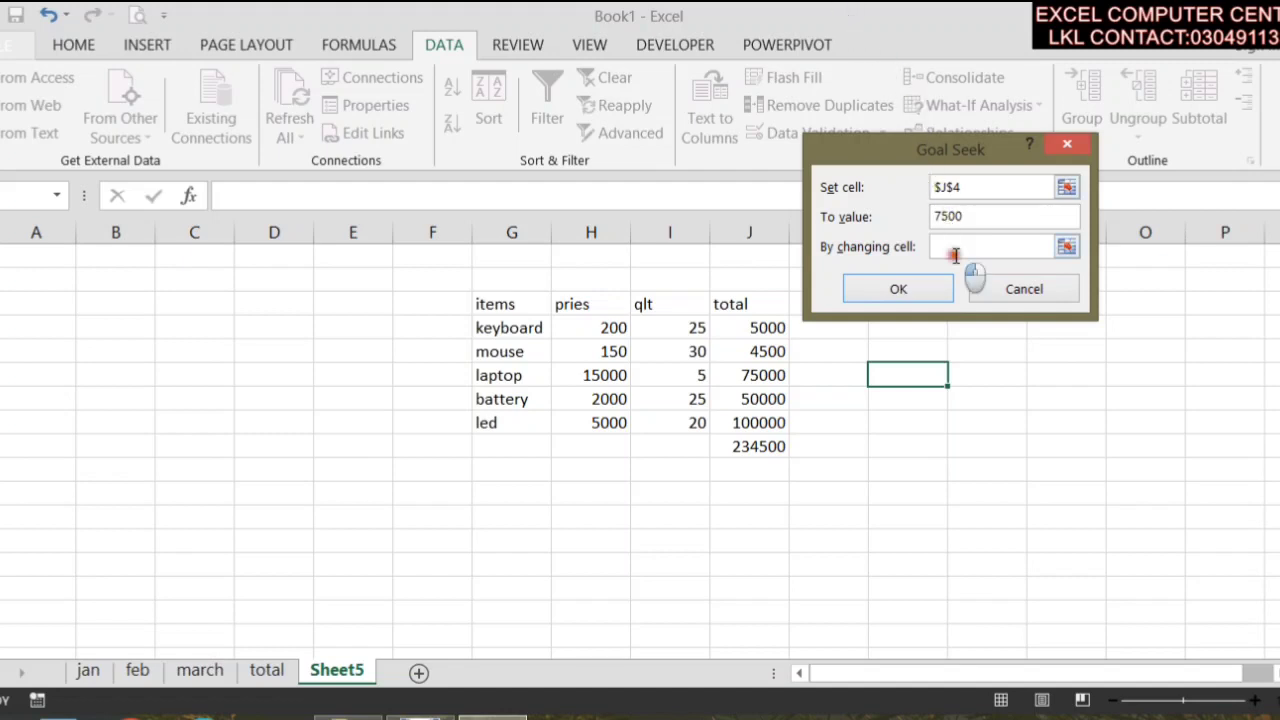
{"action": "left_click", "coordinate": [598, 328]}
{"action": "left_click", "coordinate": [900, 292]}
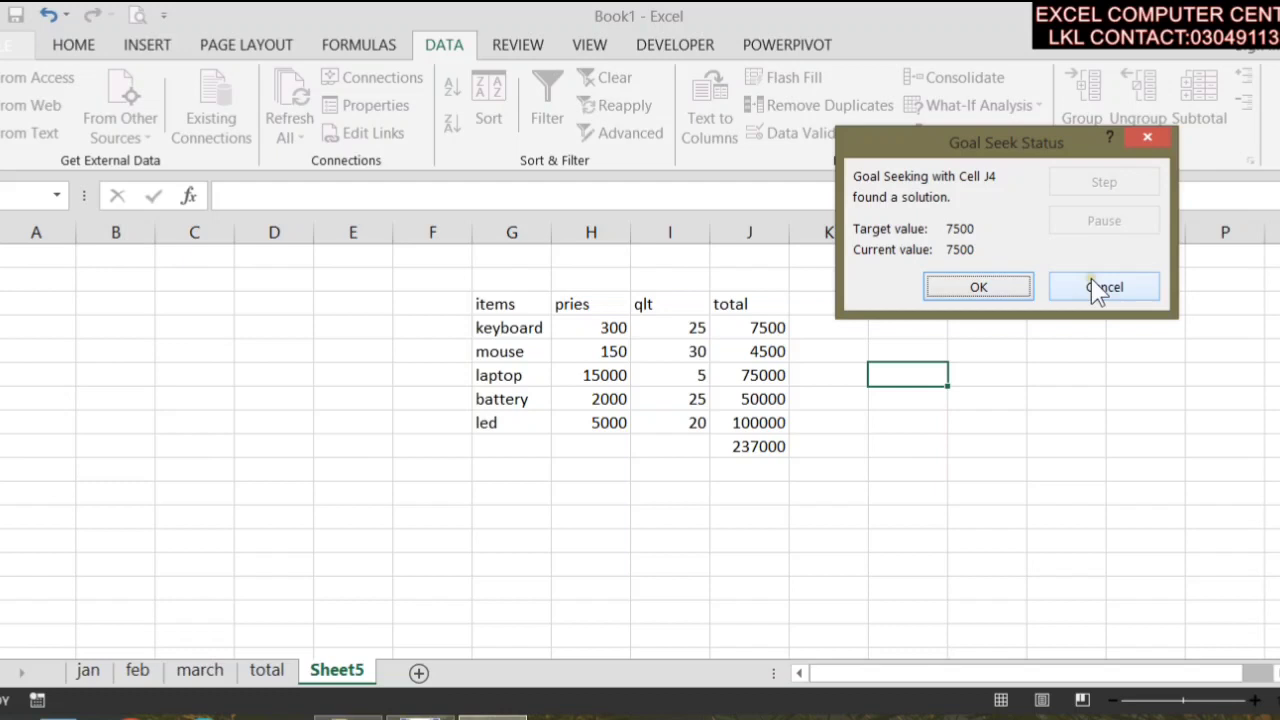
{"action": "left_click", "coordinate": [1117, 287]}
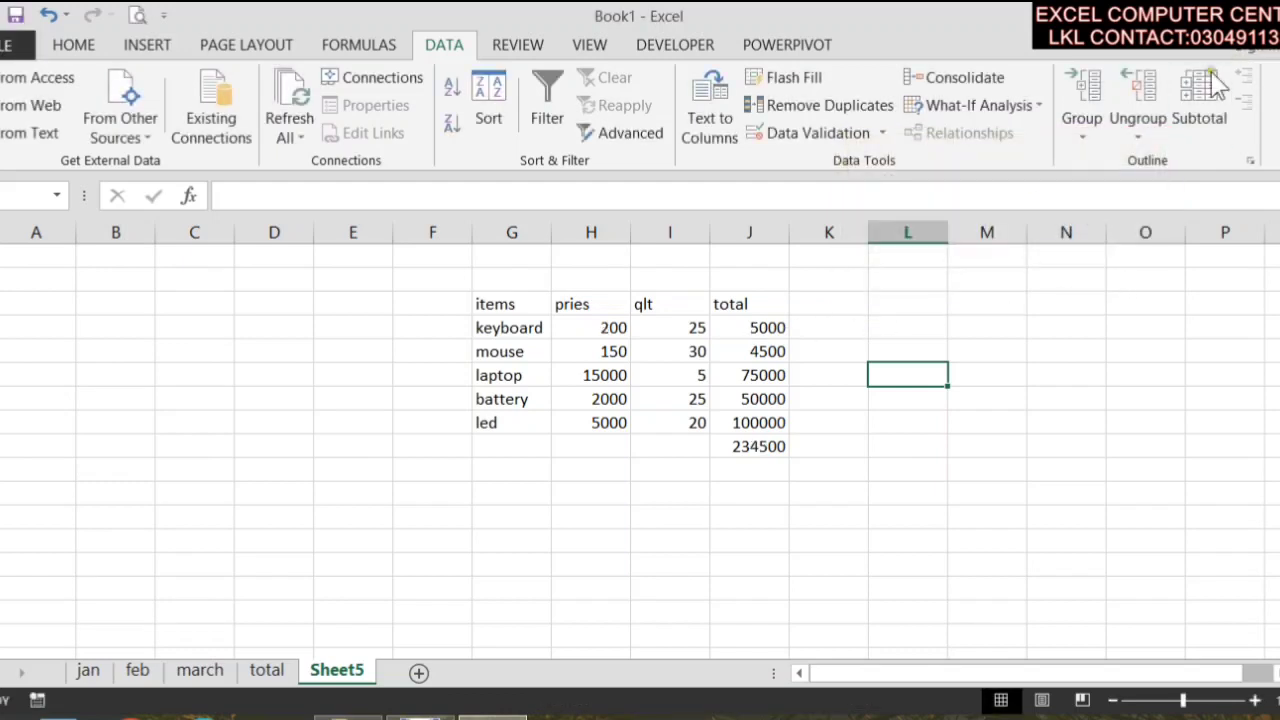
- Start a new scenario named keyboard in Scenario Manager
{"action": "left_click", "coordinate": [1026, 108]}
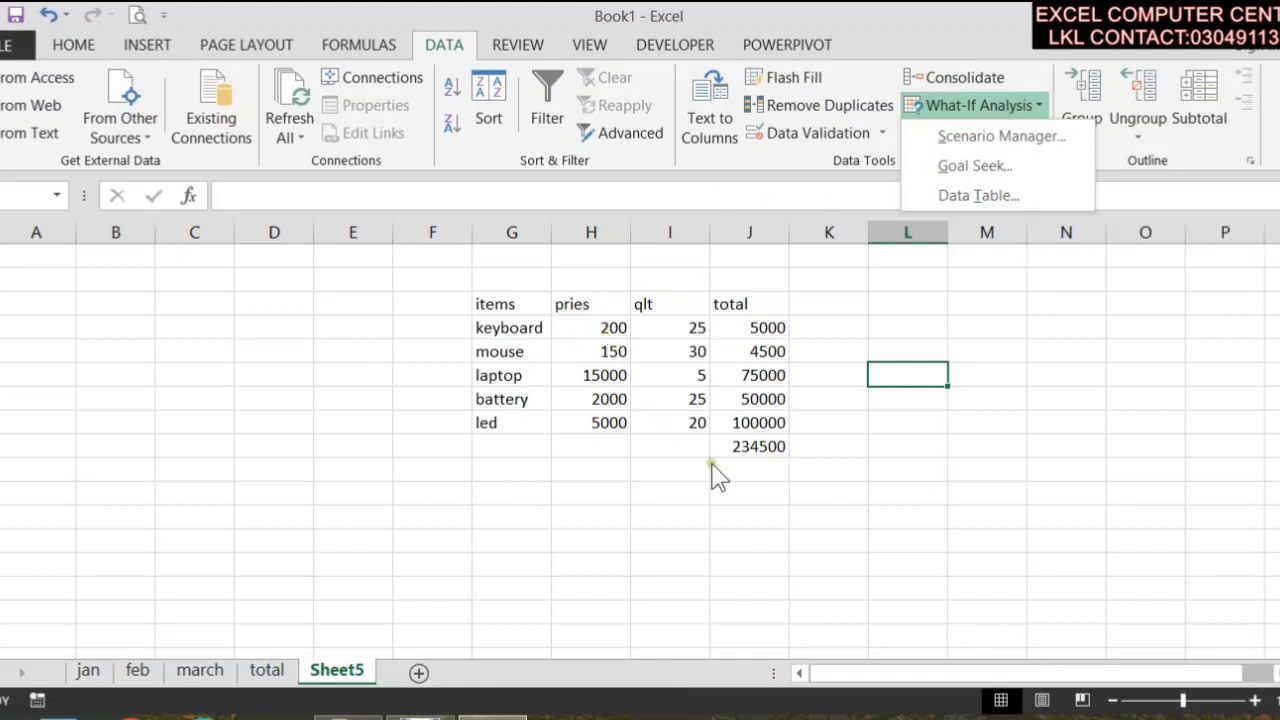
{"action": "left_click", "coordinate": [948, 140]}
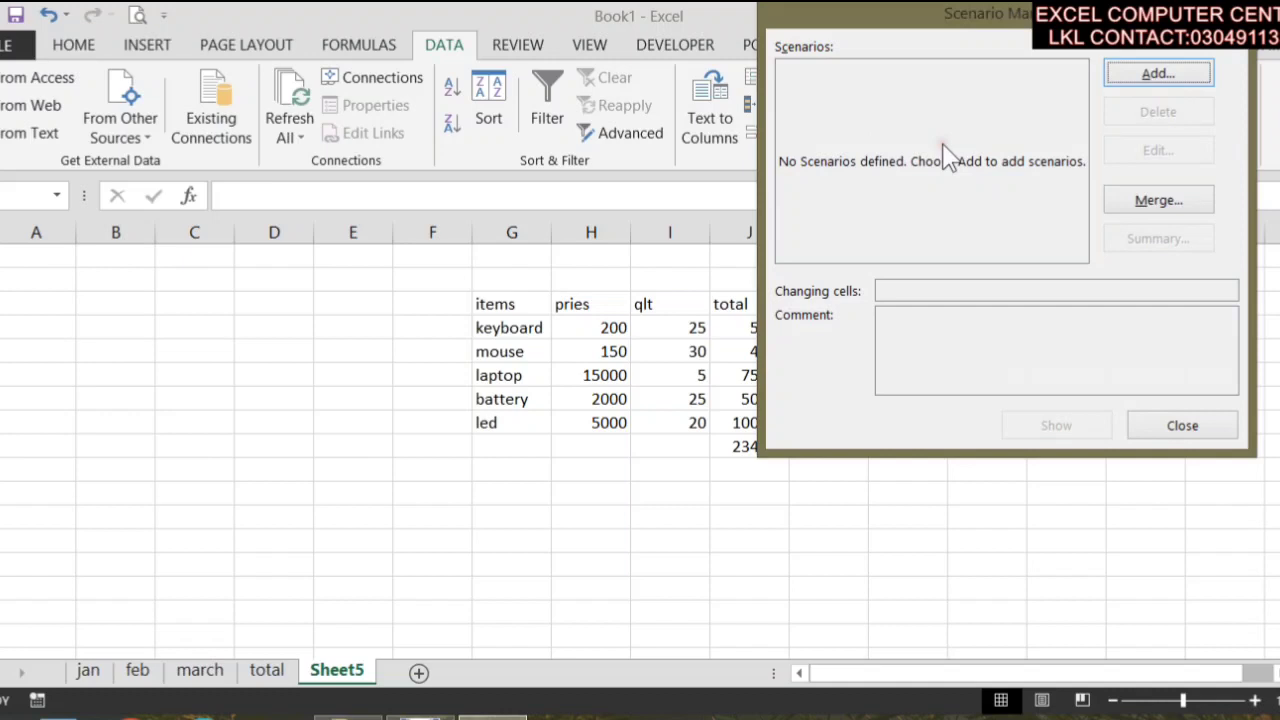
{"action": "left_click", "coordinate": [1155, 73]}
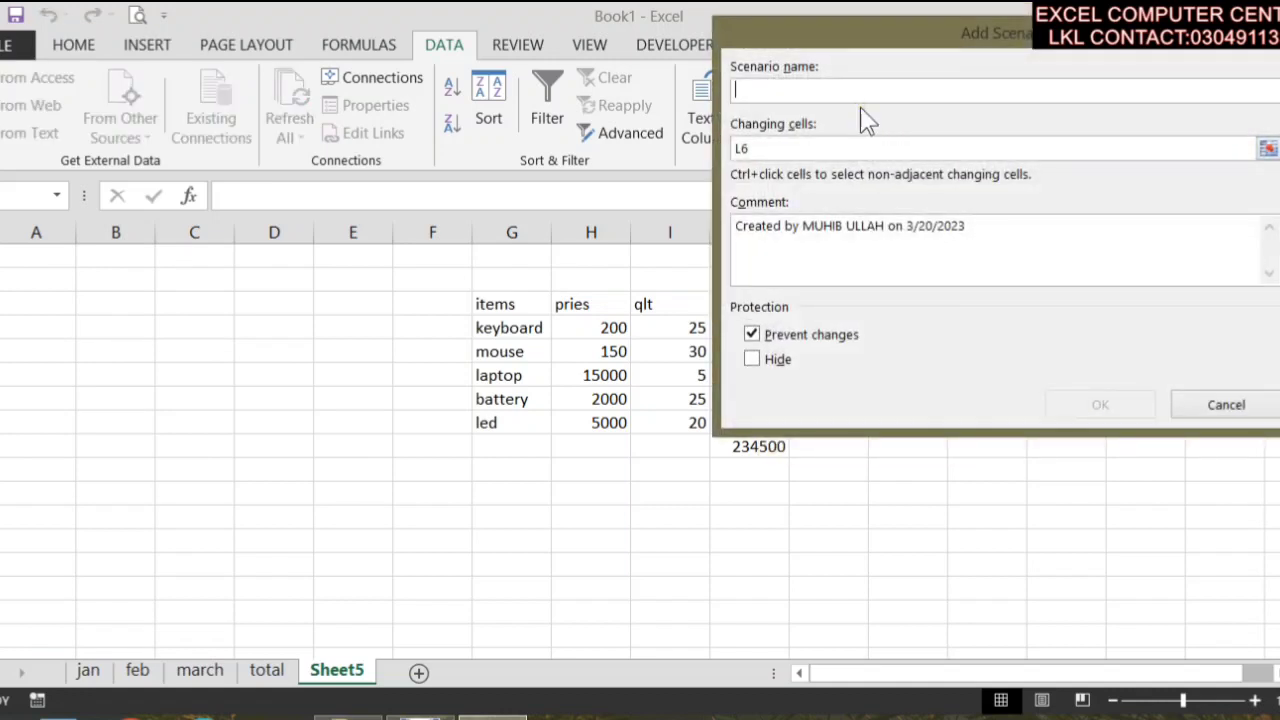
{"action": "type", "text": "keyb"}
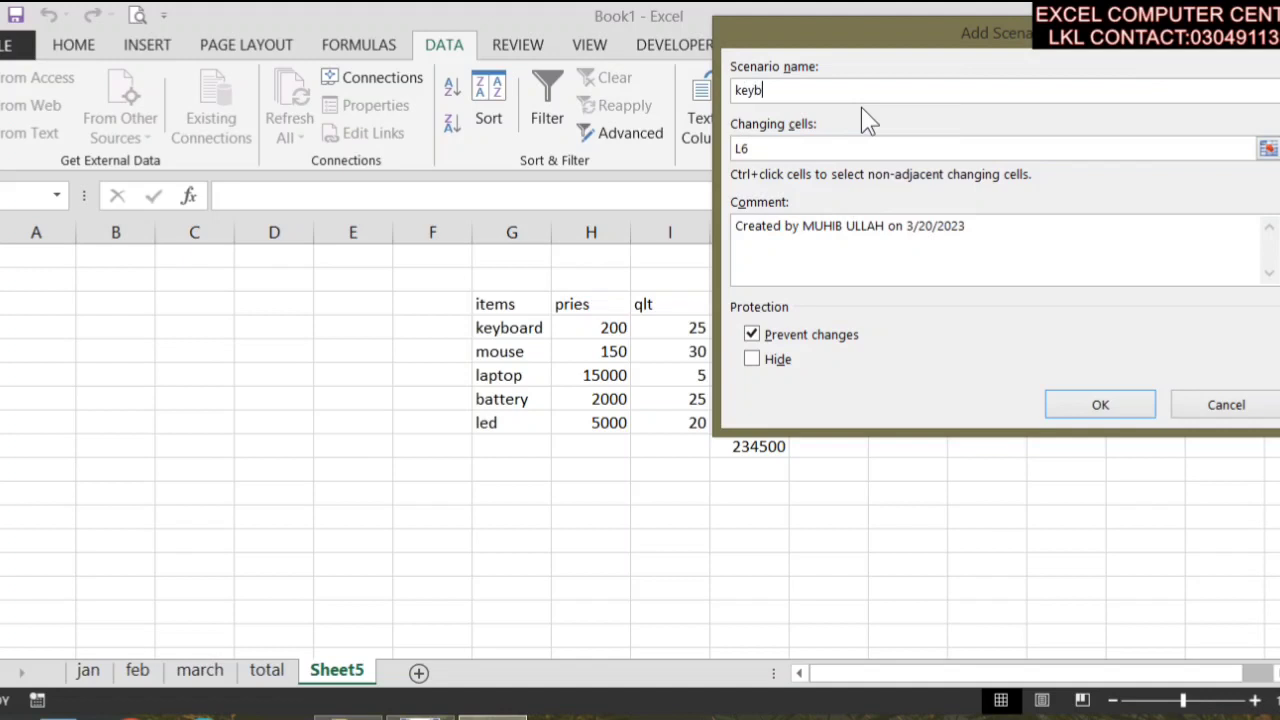
{"action": "type", "text": "oard"}
- Set H4 as the keyboard scenario's changing cell and clear its value for 300
{"action": "mouse_move", "coordinate": [866, 32]}
{"action": "left_mouse_down"}
{"action": "mouse_move", "coordinate": [257, 130]}
{"action": "mouse_move", "coordinate": [241, 116]}
{"action": "left_mouse_up"}
{"action": "mouse_move", "coordinate": [457, 118]}
{"action": "left_mouse_down"}
{"action": "mouse_move", "coordinate": [613, 430]}
{"action": "mouse_move", "coordinate": [630, 415]}
{"action": "left_mouse_up"}
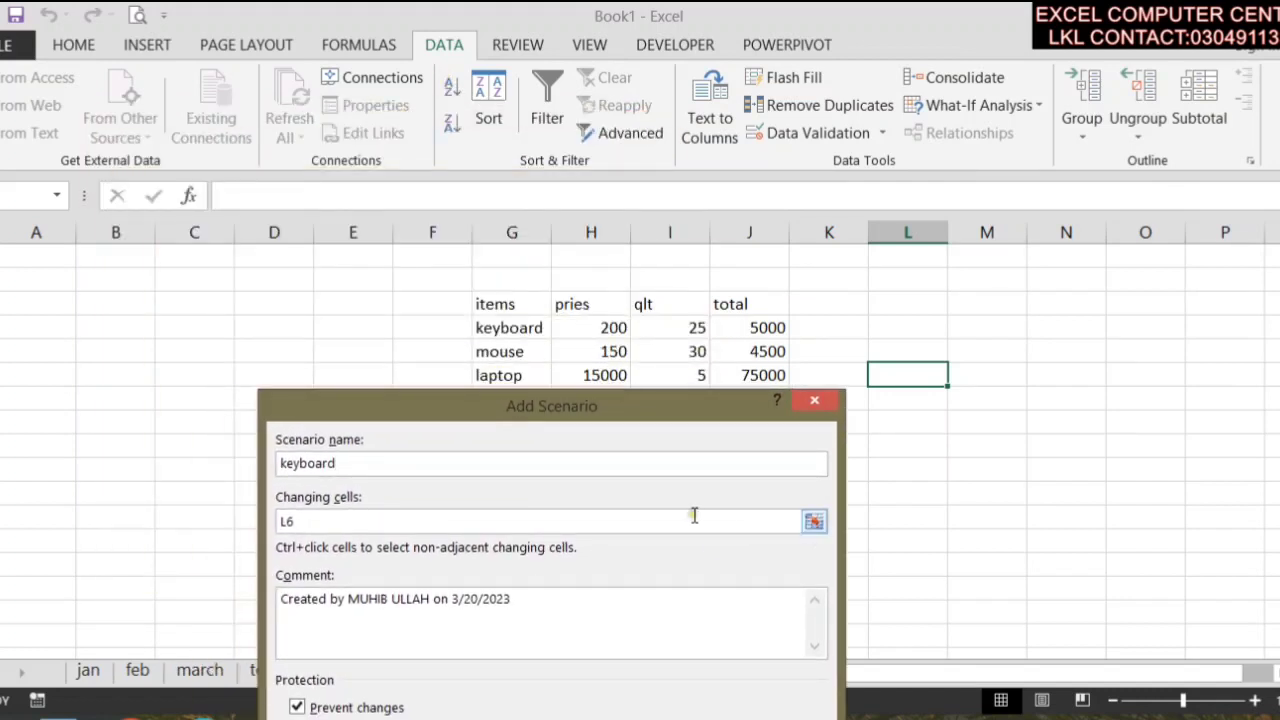
{"action": "left_click", "coordinate": [814, 521]}
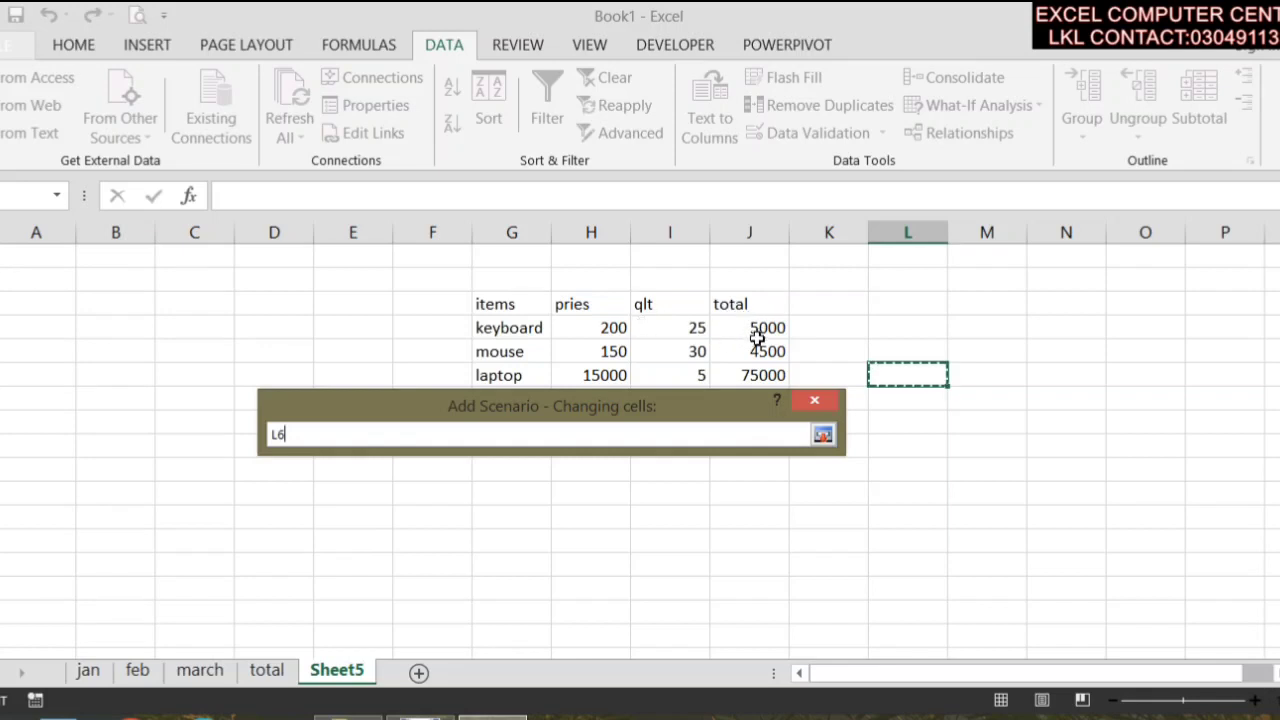
{"action": "left_click", "coordinate": [598, 328]}
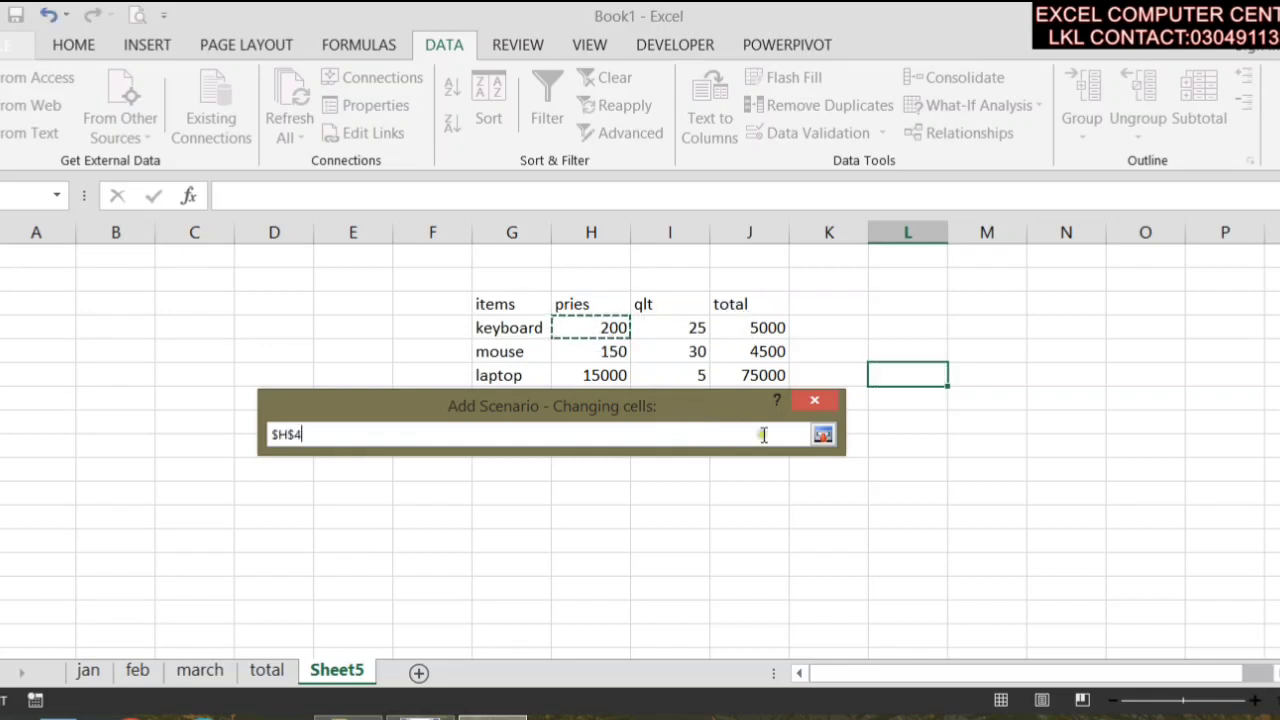
{"action": "left_click", "coordinate": [822, 434]}
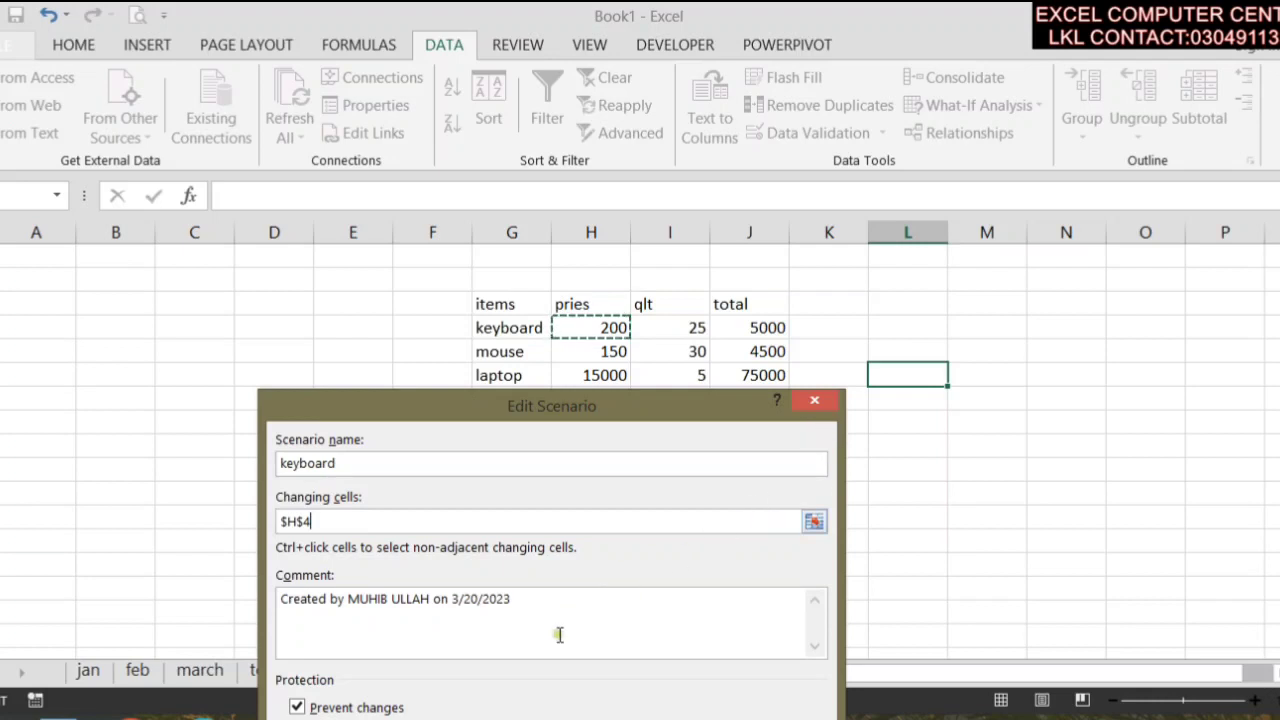
{"action": "left_click_drag", "start_coordinate": [607, 413], "coordinate": [769, 255]}
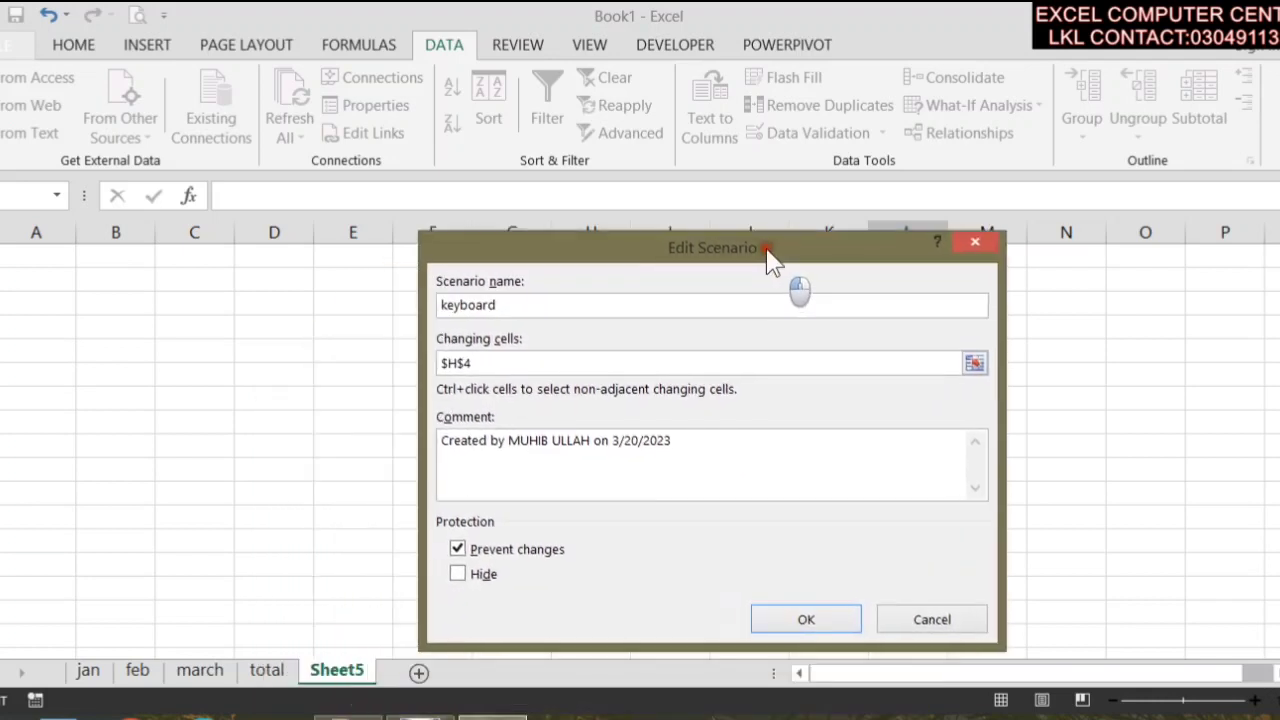
{"action": "left_click", "coordinate": [815, 620]}
{"action": "left_click_drag", "start_coordinate": [725, 377], "coordinate": [813, 464]}
{"action": "key", "text": "BackSpace"}
{"action": "type", "text": "300"}
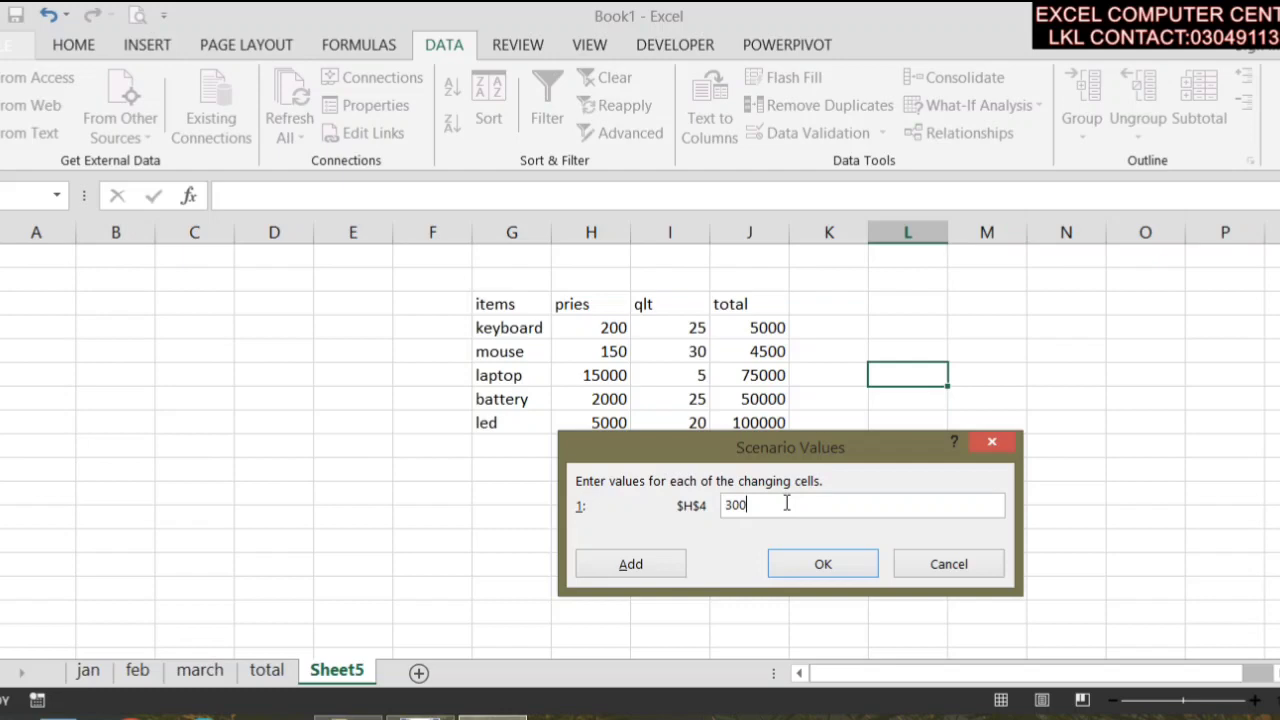
- Save the keyboard scenario and add a mouse scenario changing price H5
{"action": "left_click", "coordinate": [663, 565]}
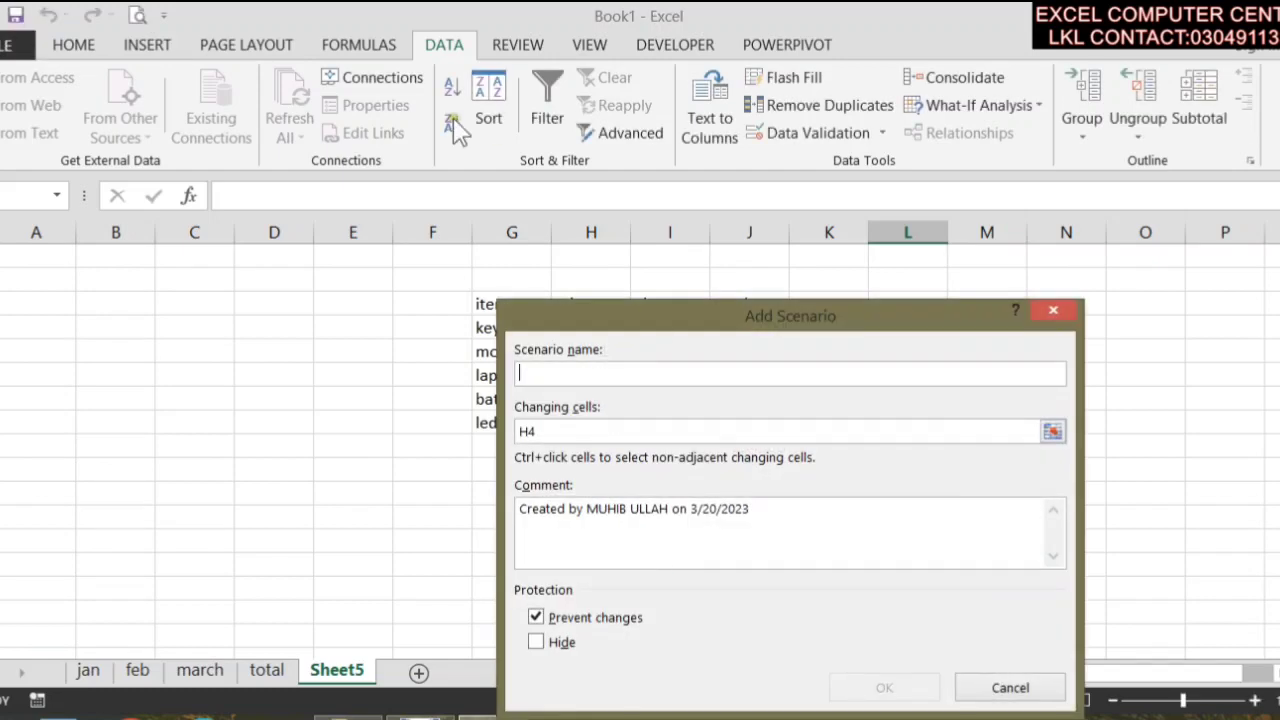
{"action": "left_click_drag", "start_coordinate": [757, 326], "coordinate": [830, 325]}
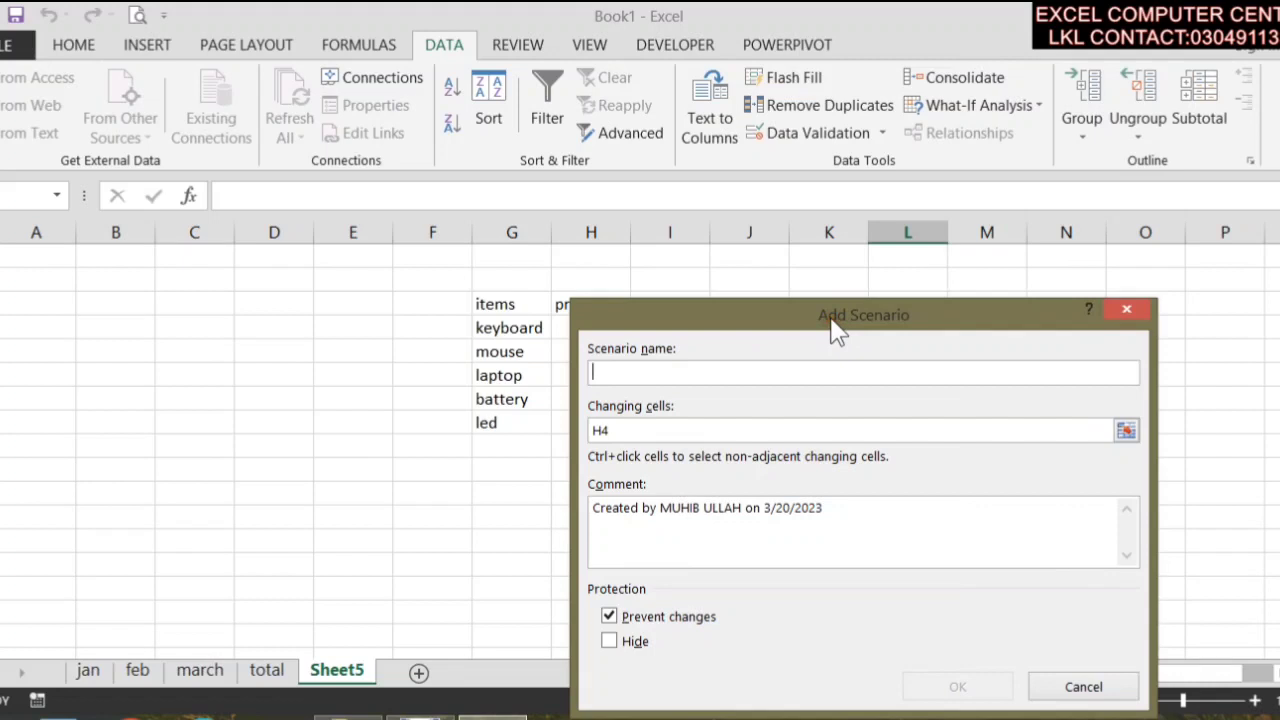
{"action": "type", "text": "mouse"}
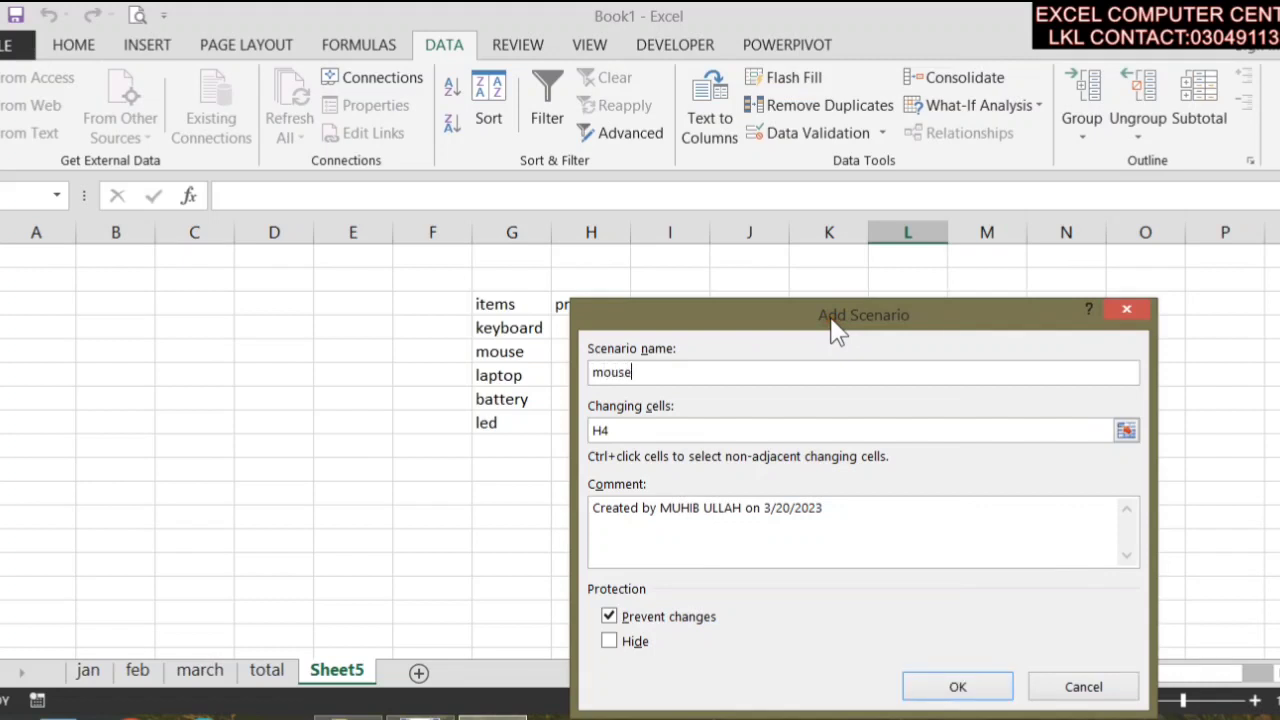
{"action": "left_click", "coordinate": [766, 432]}
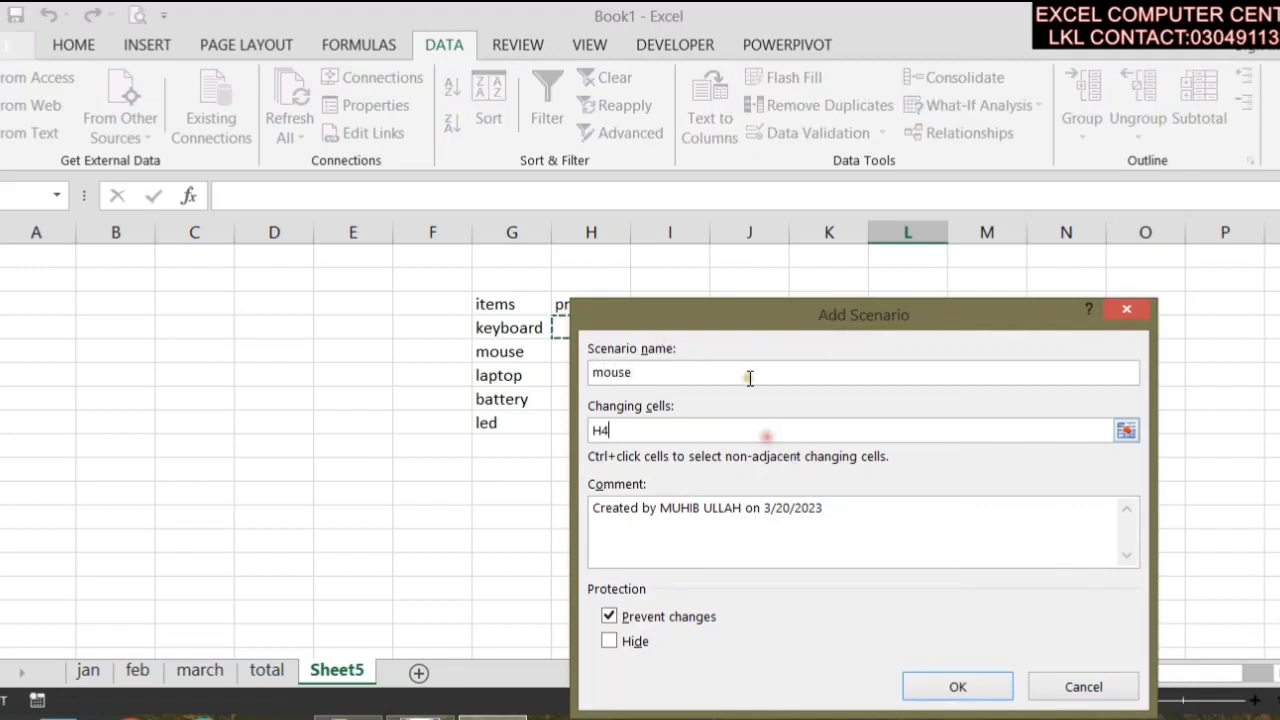
{"action": "left_click_drag", "start_coordinate": [752, 327], "coordinate": [739, 424]}
{"action": "left_click", "coordinate": [591, 351]}
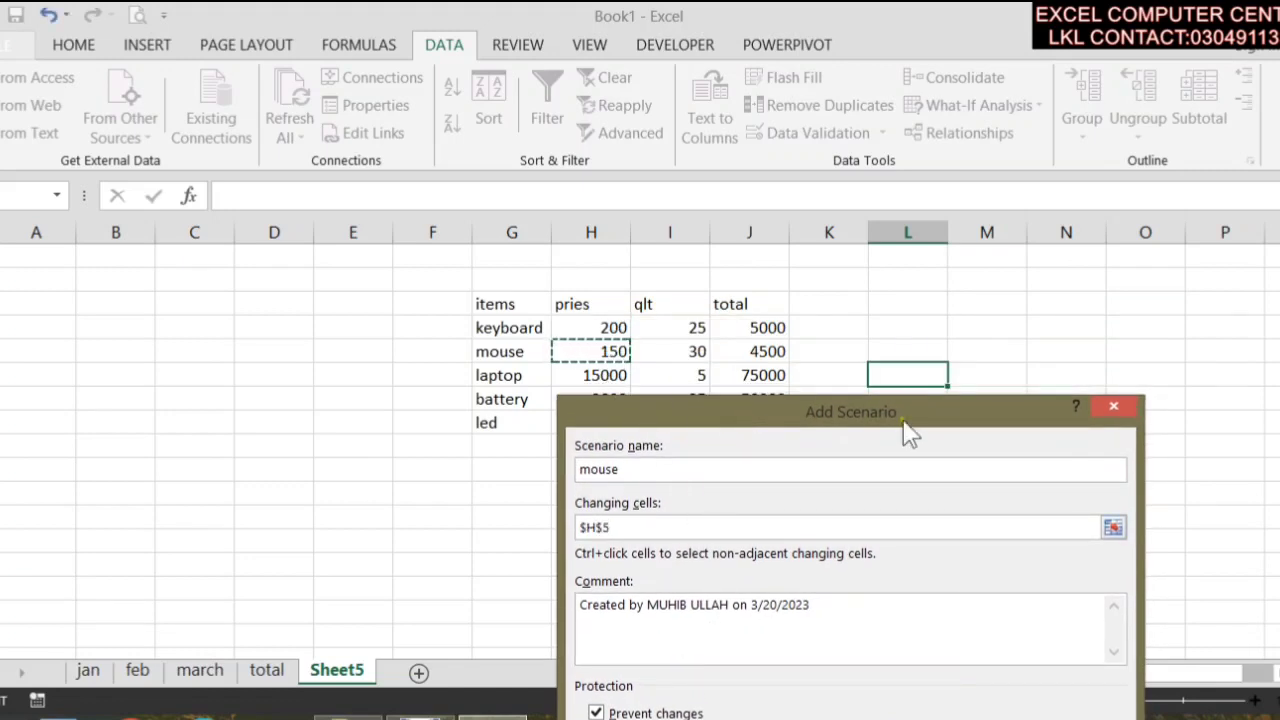
{"action": "left_click_drag", "start_coordinate": [908, 418], "coordinate": [920, 340]}
{"action": "left_click", "coordinate": [918, 618]}
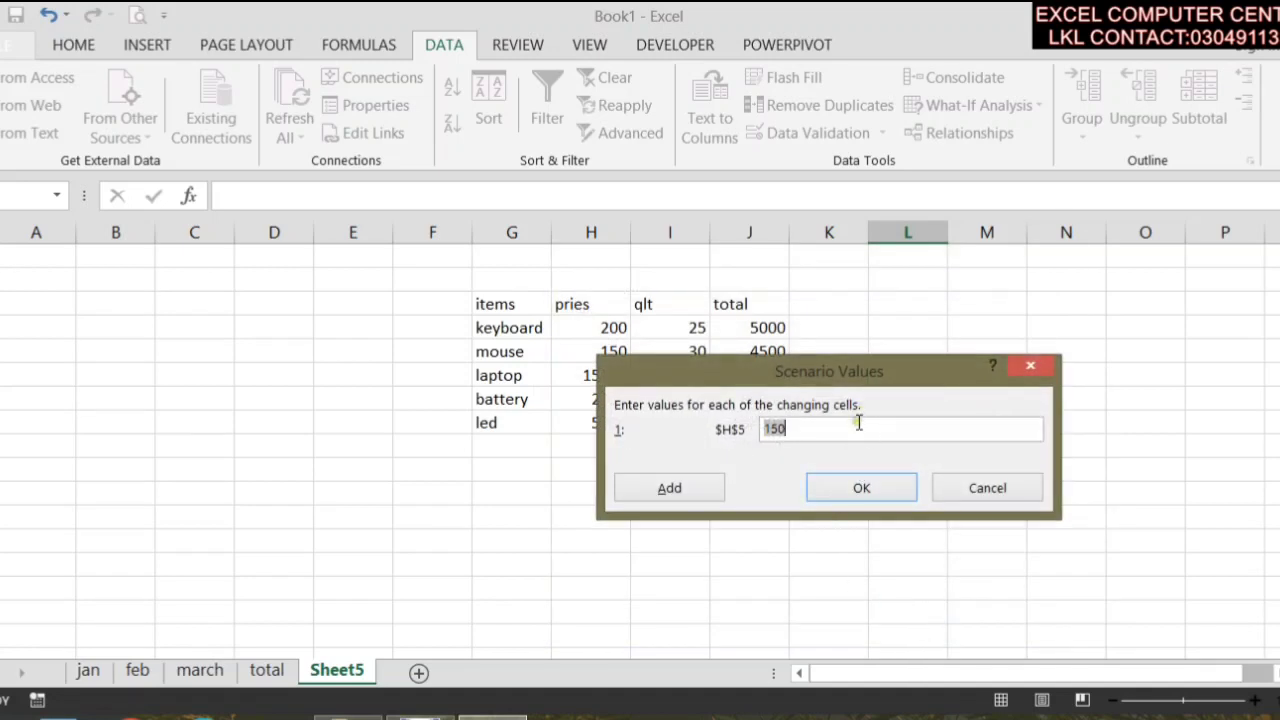
{"action": "type", "text": "200"}
{"action": "left_click", "coordinate": [669, 487]}
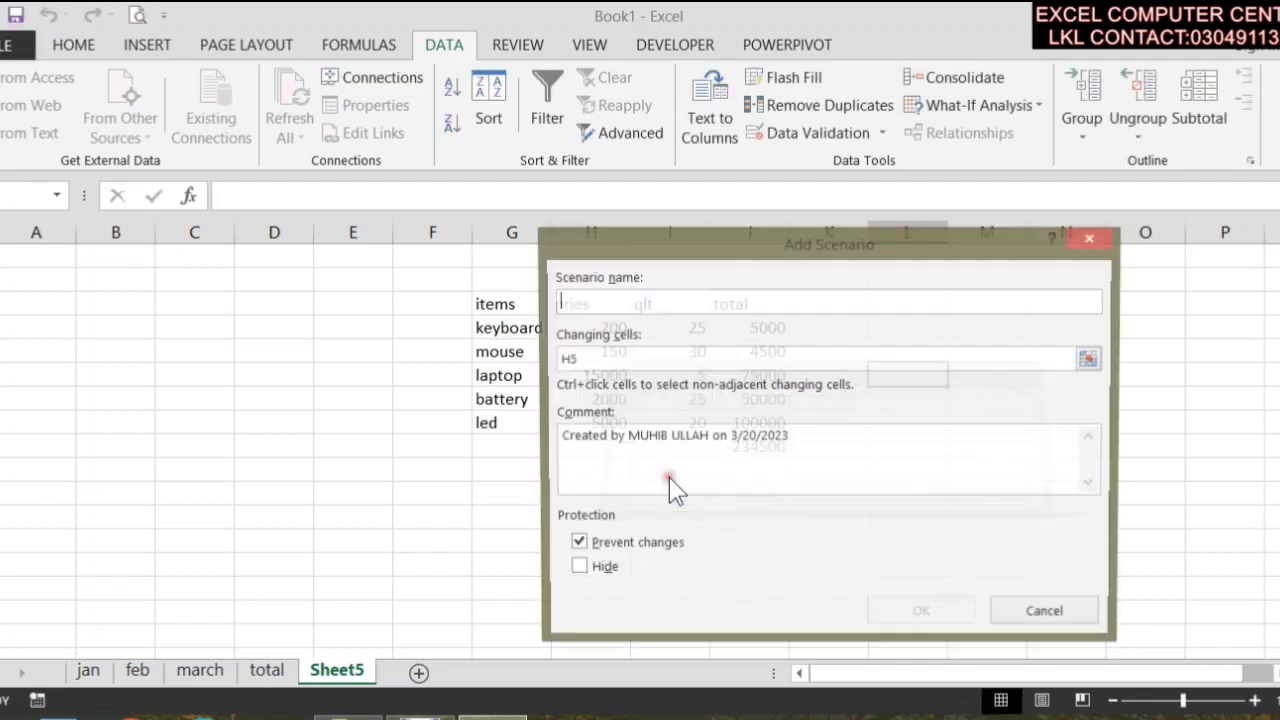
- Set up a laptop scenario with H6 as changing cell and clear its price
{"action": "left_click_drag", "start_coordinate": [771, 251], "coordinate": [850, 424]}
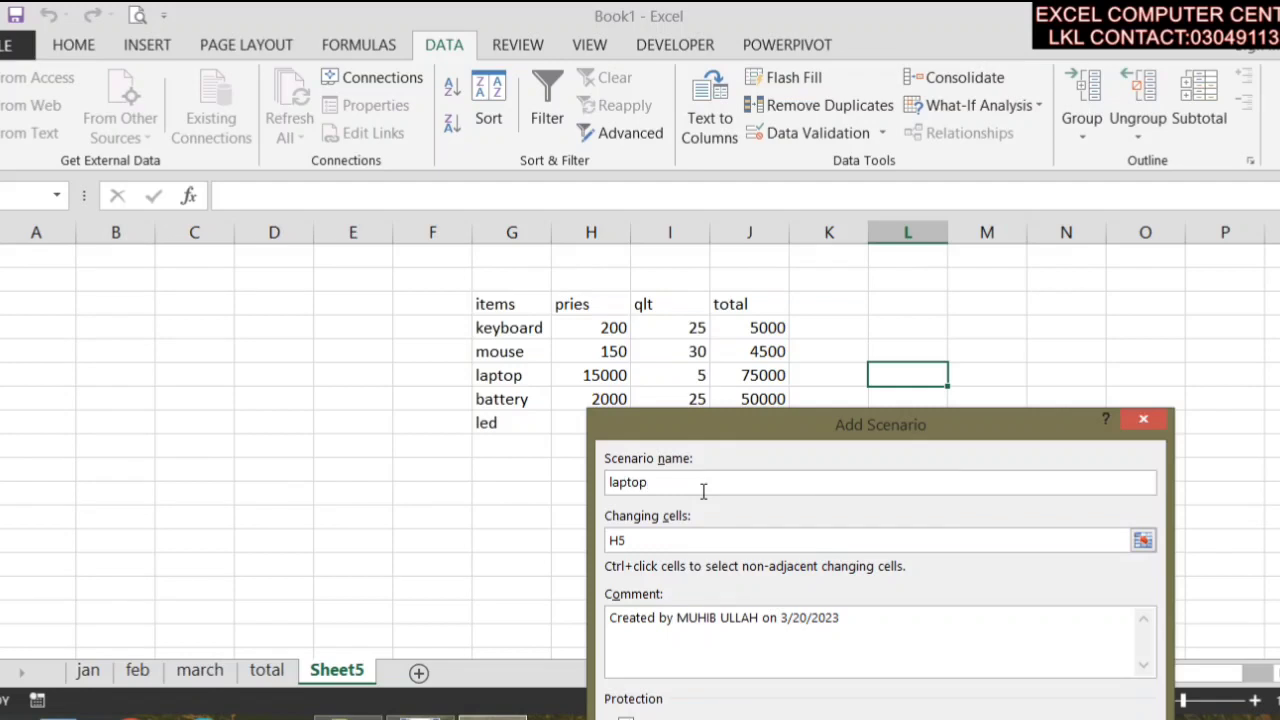
{"action": "left_click", "coordinate": [645, 538]}
{"action": "key", "text": "Down"}
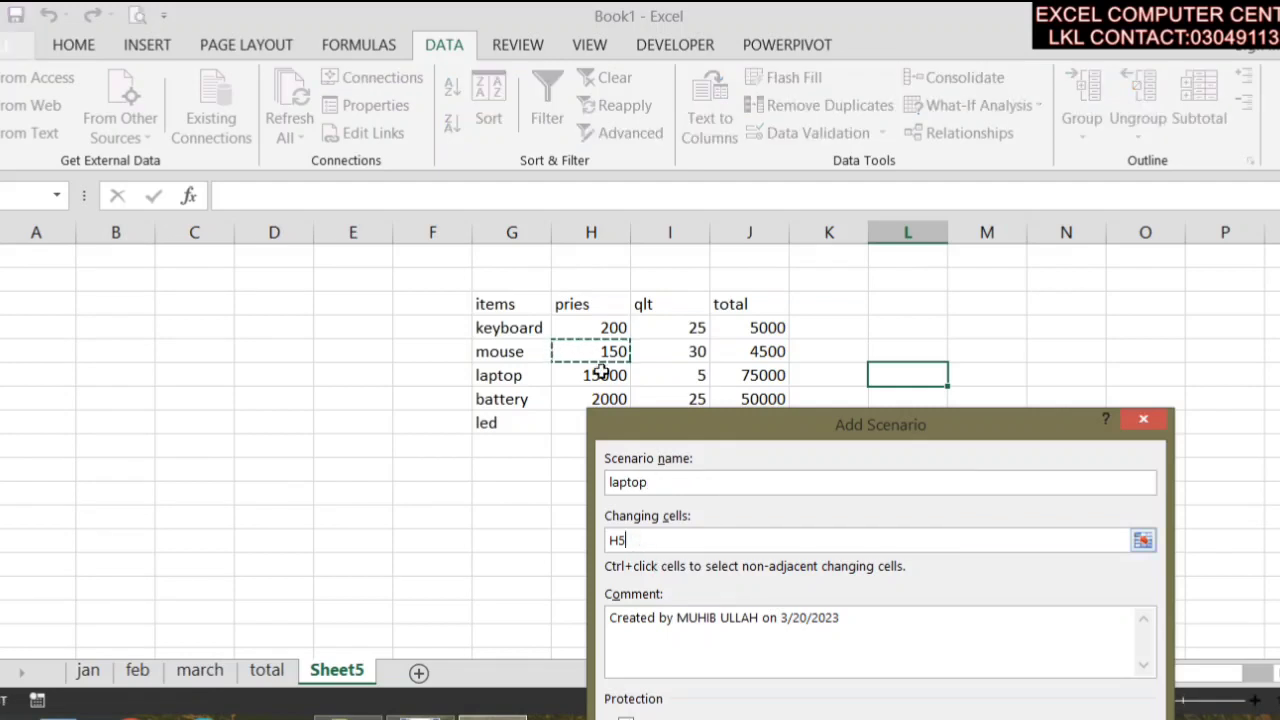
{"action": "left_click", "coordinate": [600, 377]}
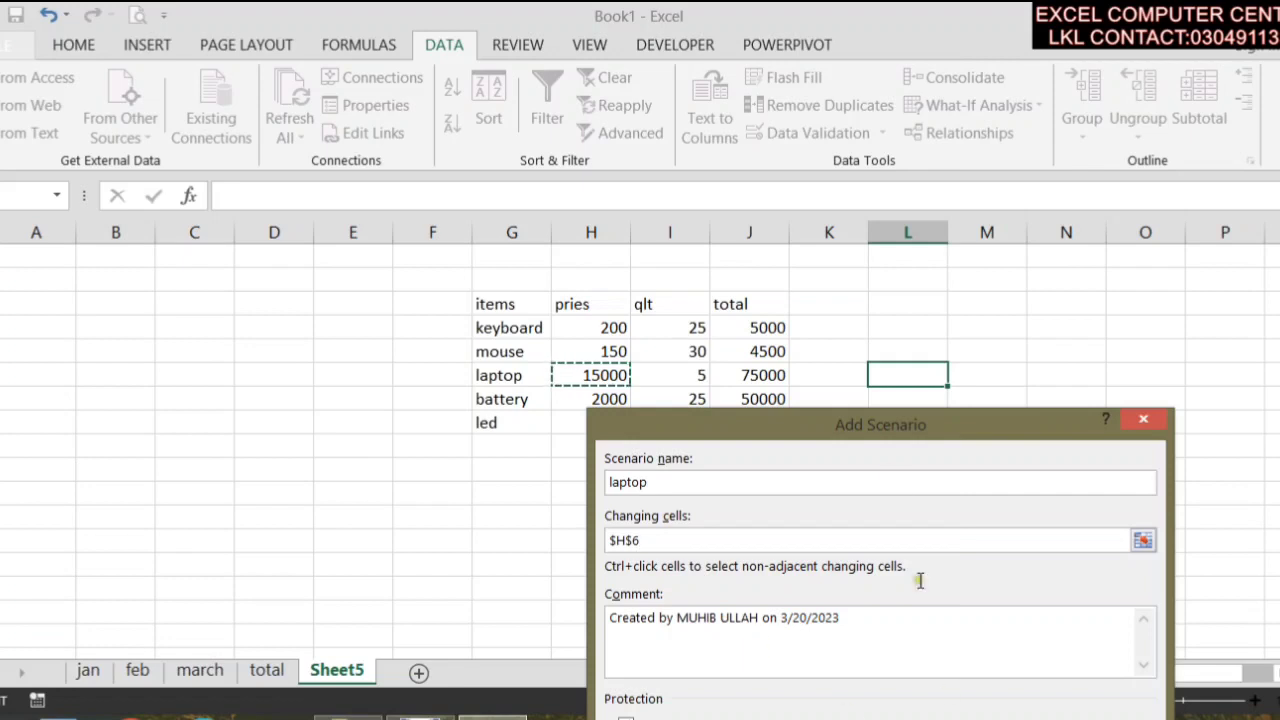
{"action": "left_click_drag", "start_coordinate": [886, 440], "coordinate": [870, 342]}
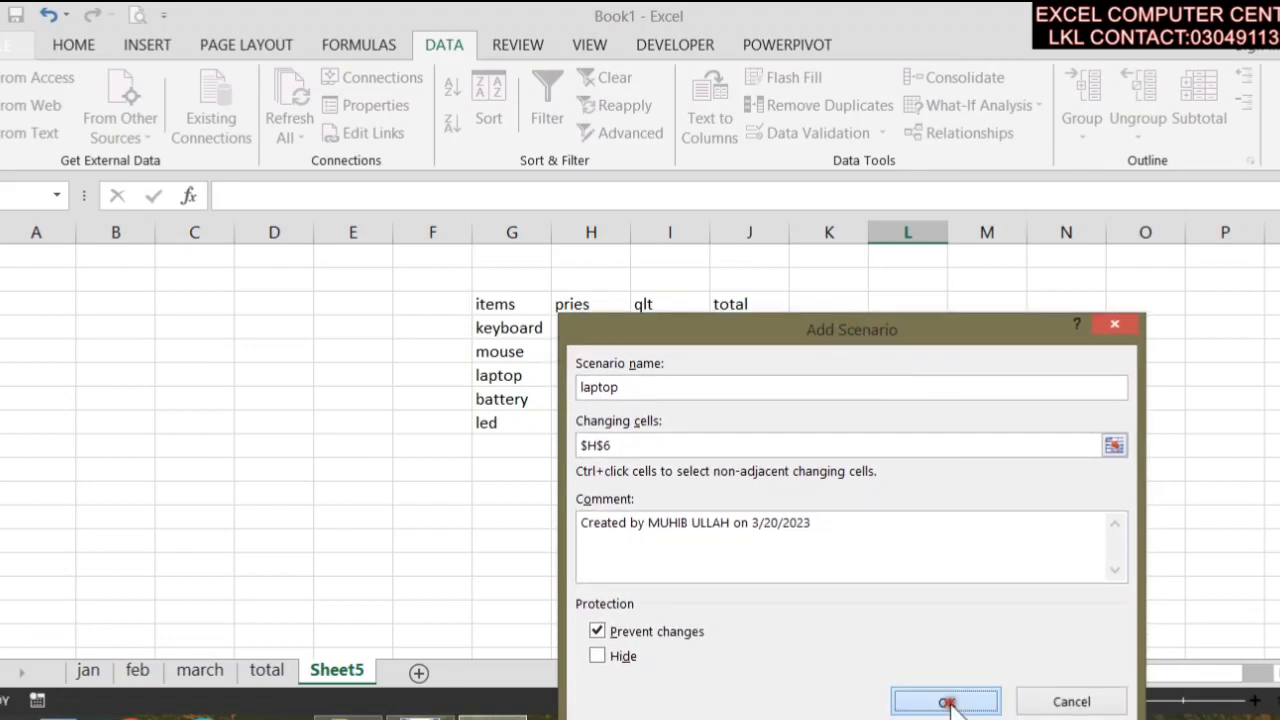
{"action": "left_click", "coordinate": [943, 700]}
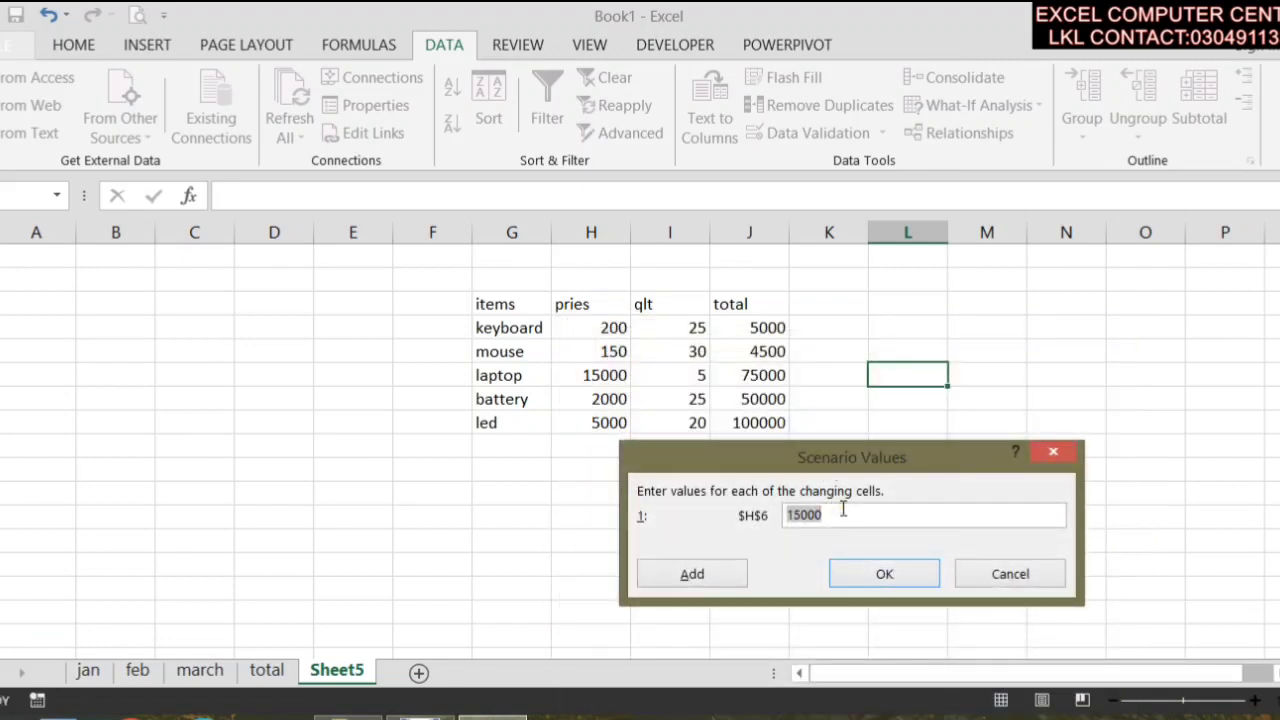
{"action": "key", "text": "BackSpace"}
- Save the laptop scenario and add a battery scenario changing price H7
{"action": "left_click", "coordinate": [722, 576]}
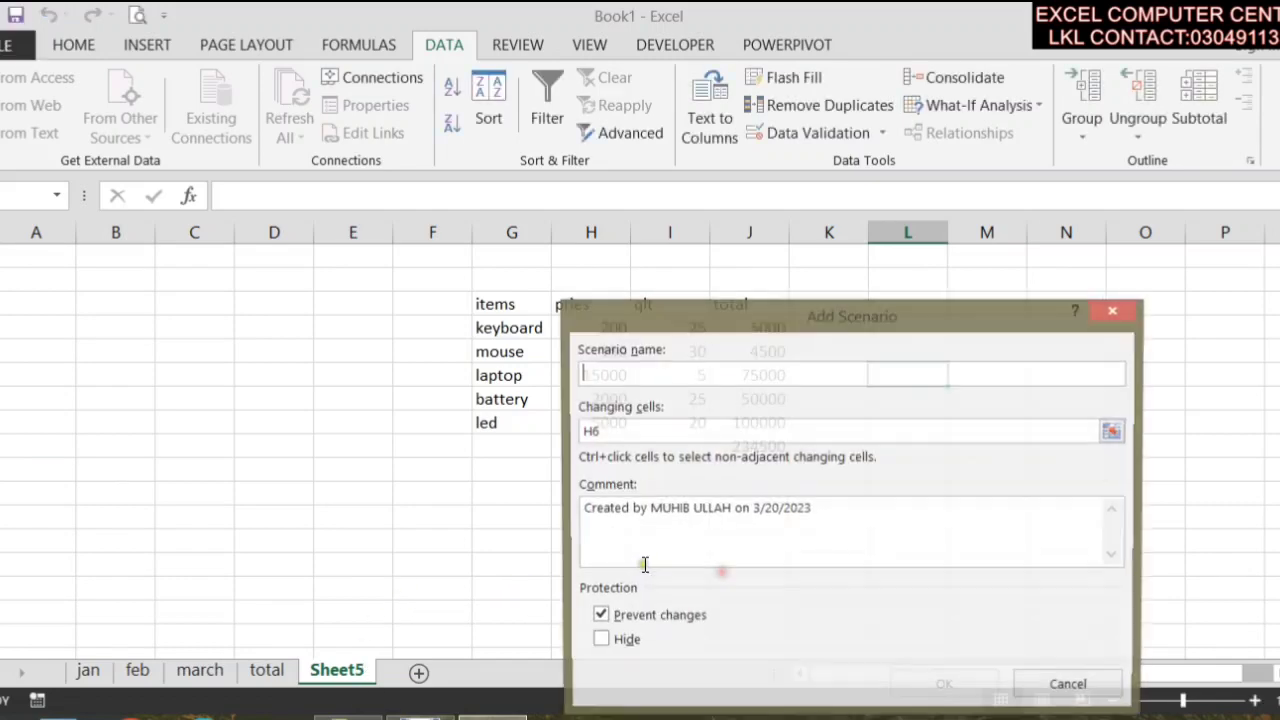
{"action": "left_click_drag", "start_coordinate": [676, 323], "coordinate": [764, 297]}
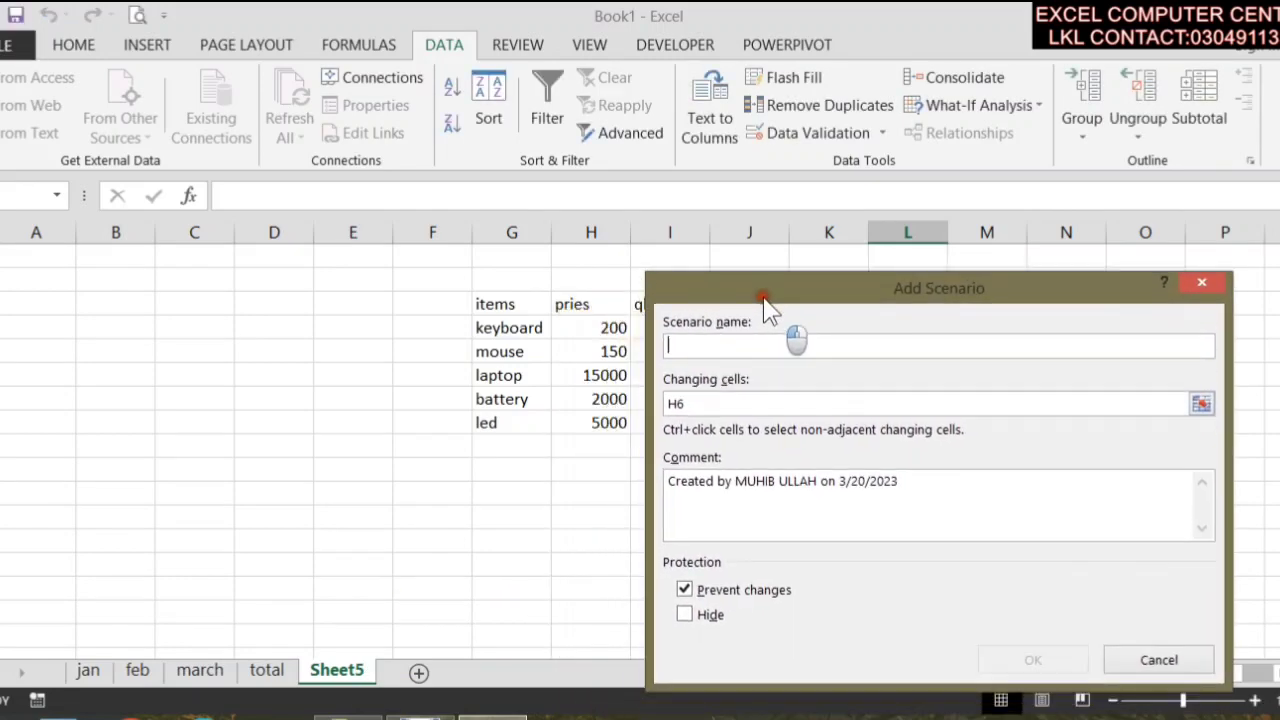
{"action": "type", "text": "ba"}
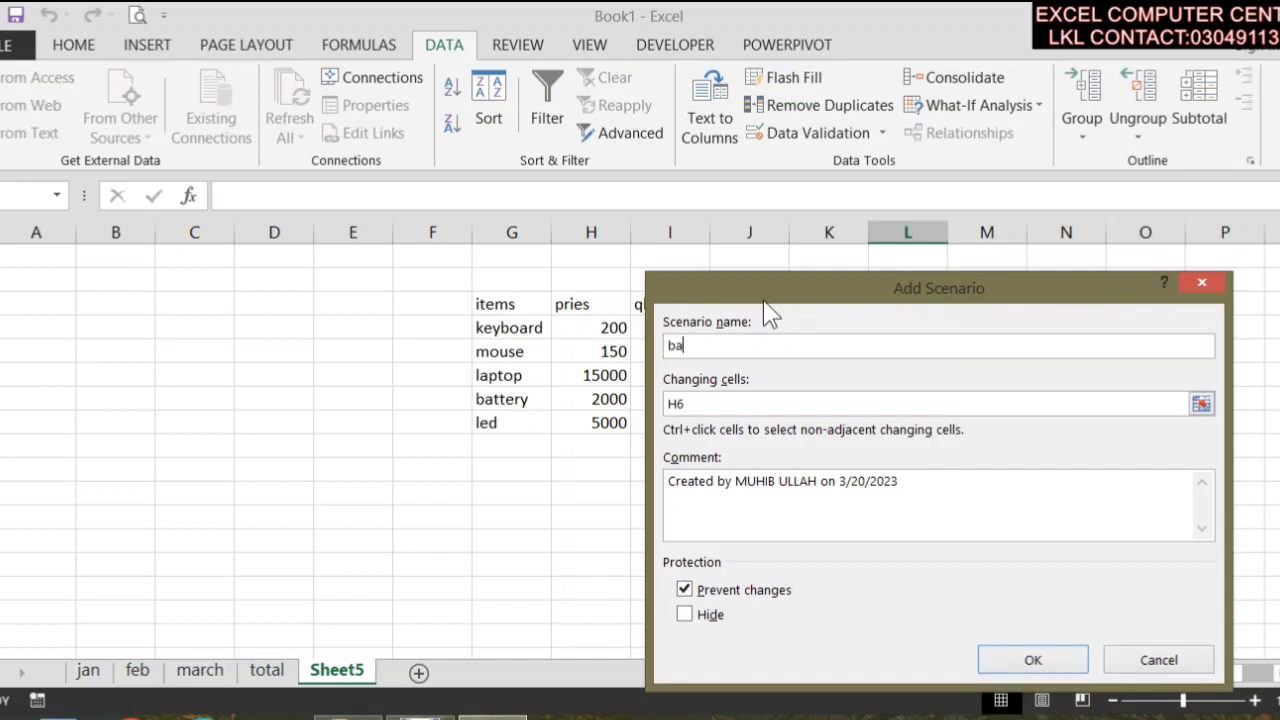
{"action": "type", "text": "tte"}
{"action": "type", "text": "ry"}
{"action": "left_click", "coordinate": [692, 406]}
{"action": "left_click_drag", "start_coordinate": [687, 298], "coordinate": [728, 415]}
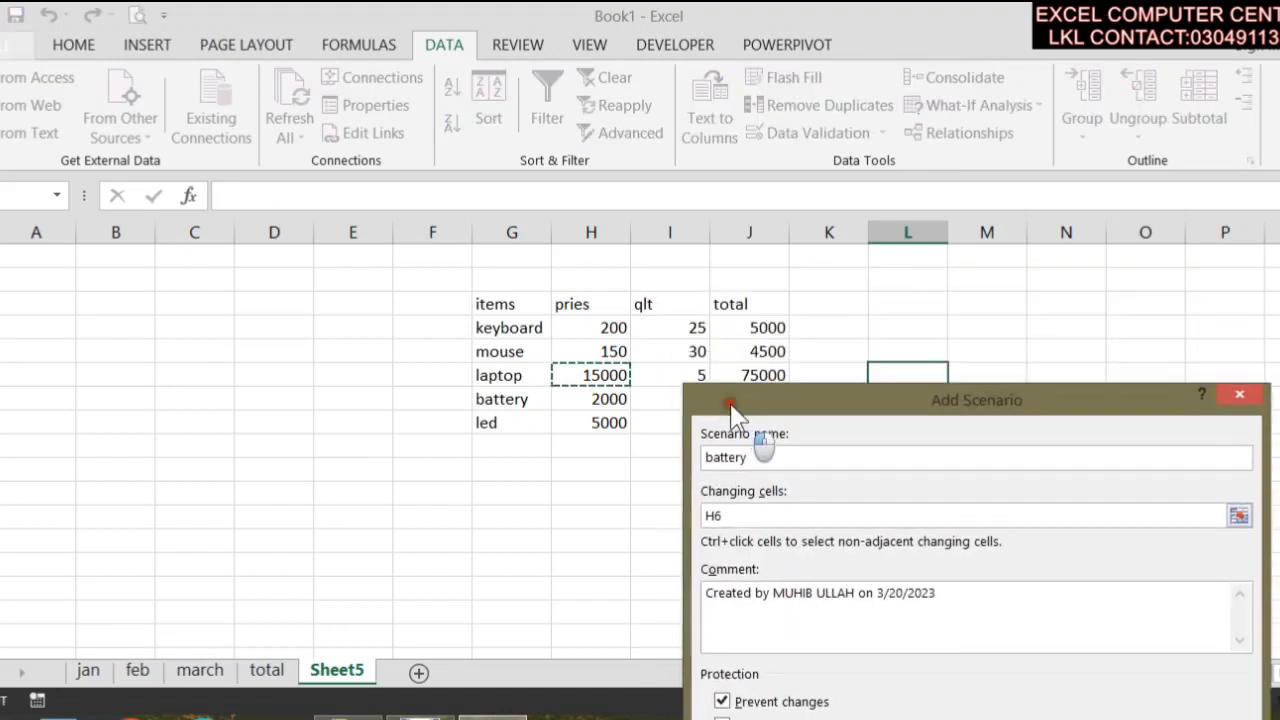
{"action": "left_click", "coordinate": [600, 414]}
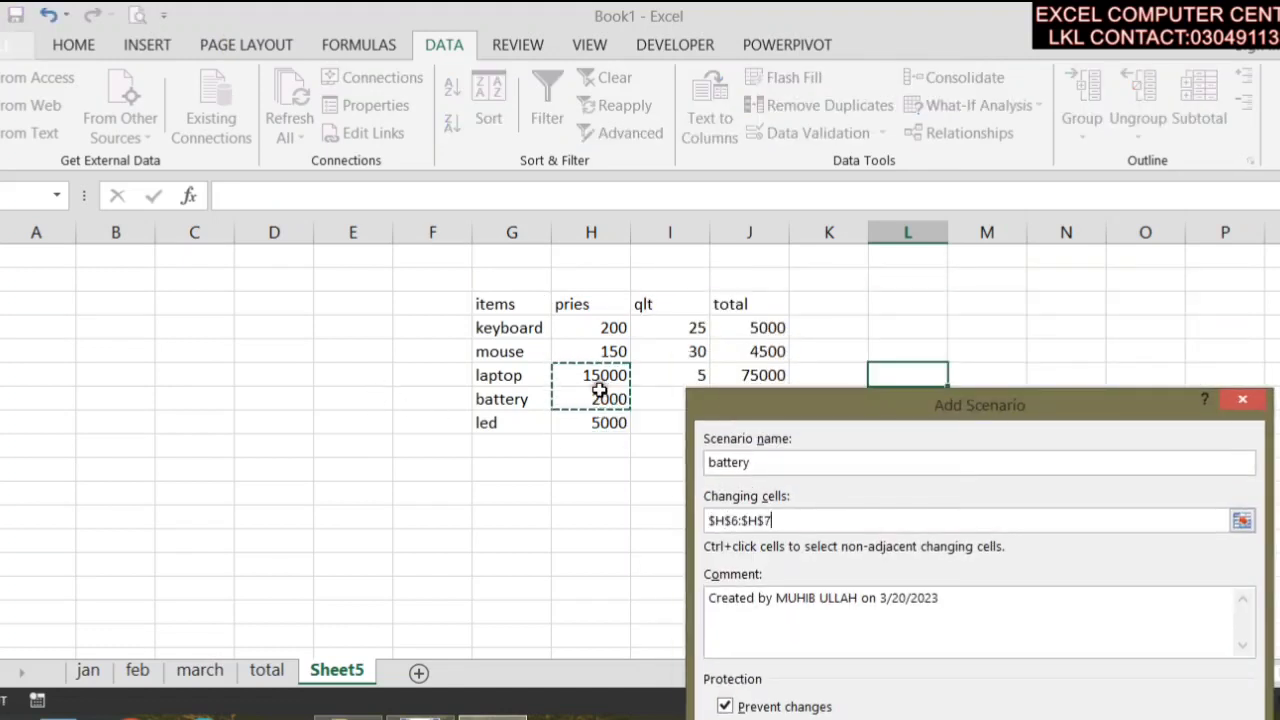
{"action": "left_click", "coordinate": [600, 398]}
{"action": "left_click_drag", "start_coordinate": [758, 418], "coordinate": [690, 214]}
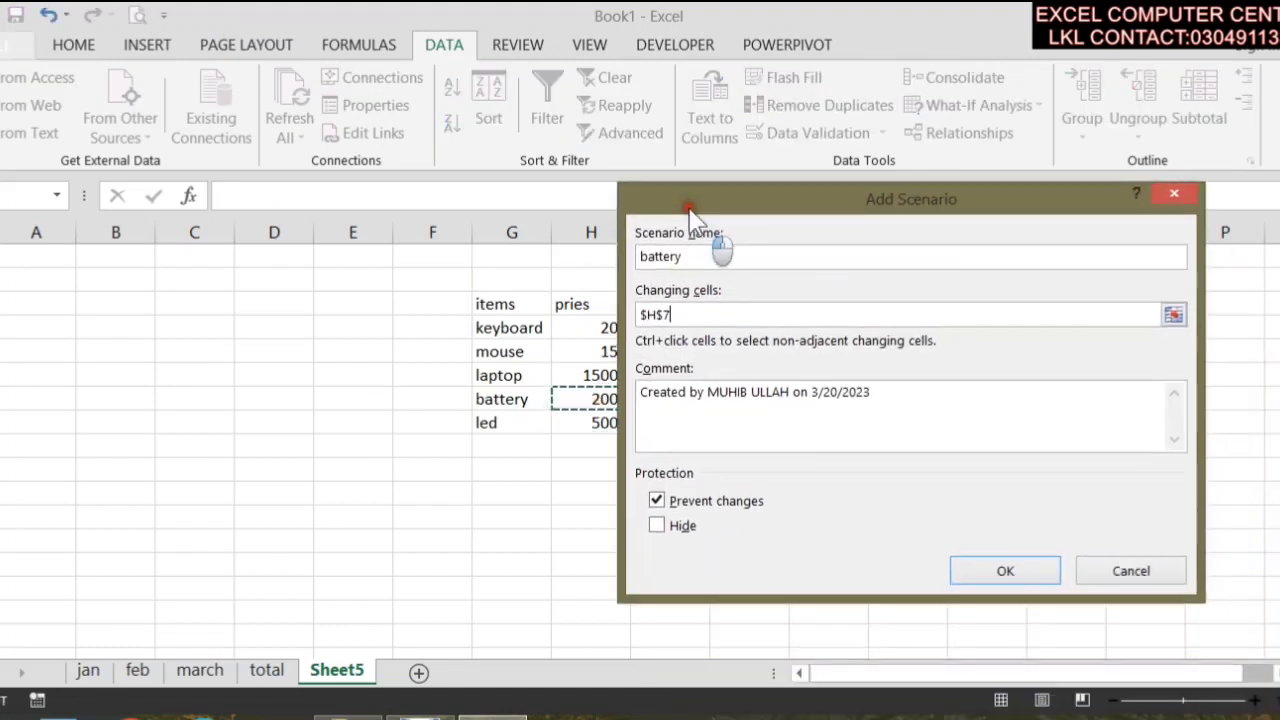
{"action": "left_click", "coordinate": [1005, 571]}
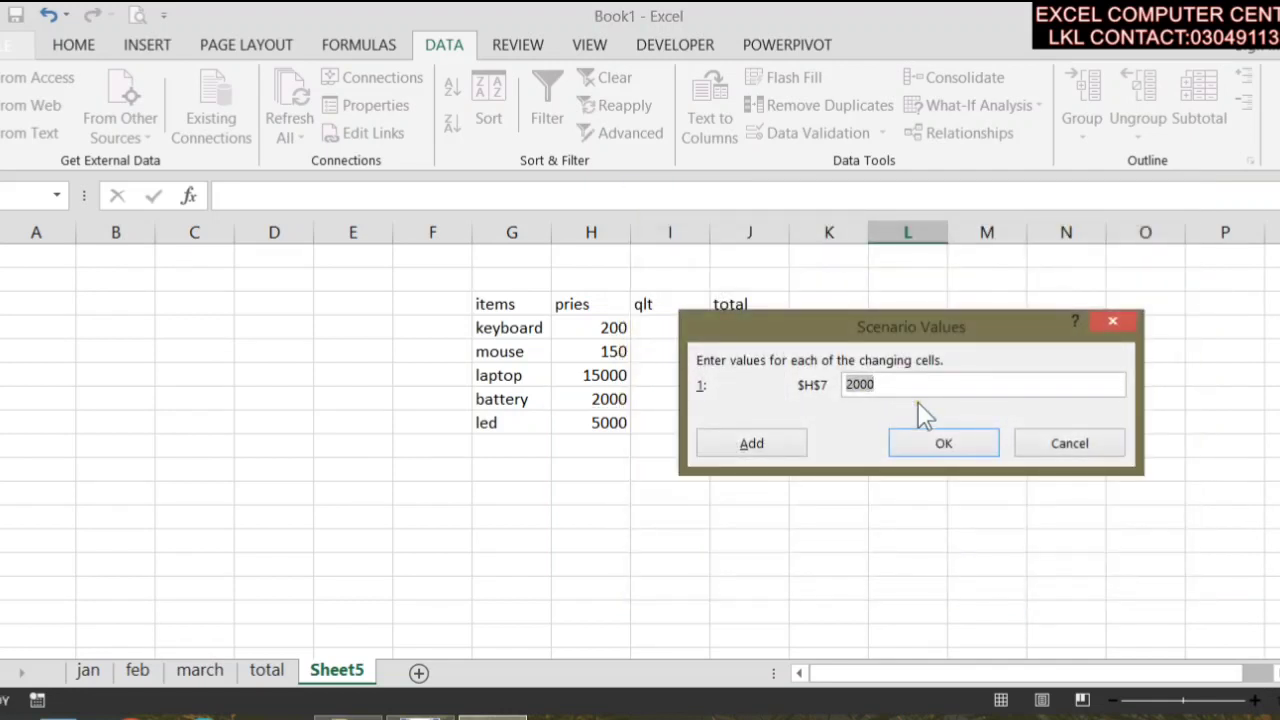
{"action": "key", "text": "BackSpace"}
- Save battery and set up an led scenario changing H8, clearing it for 7000
{"action": "left_click", "coordinate": [722, 443]}
{"action": "left_click_drag", "start_coordinate": [825, 214], "coordinate": [864, 318]}
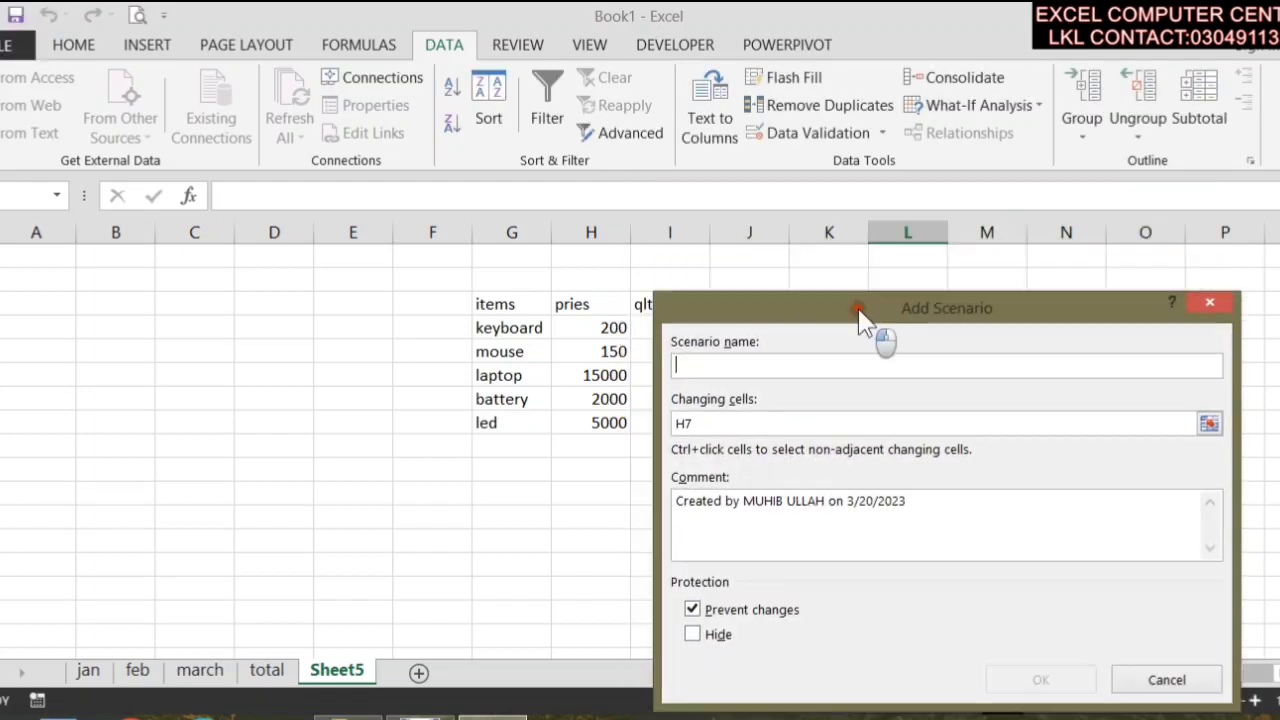
{"action": "type", "text": "led"}
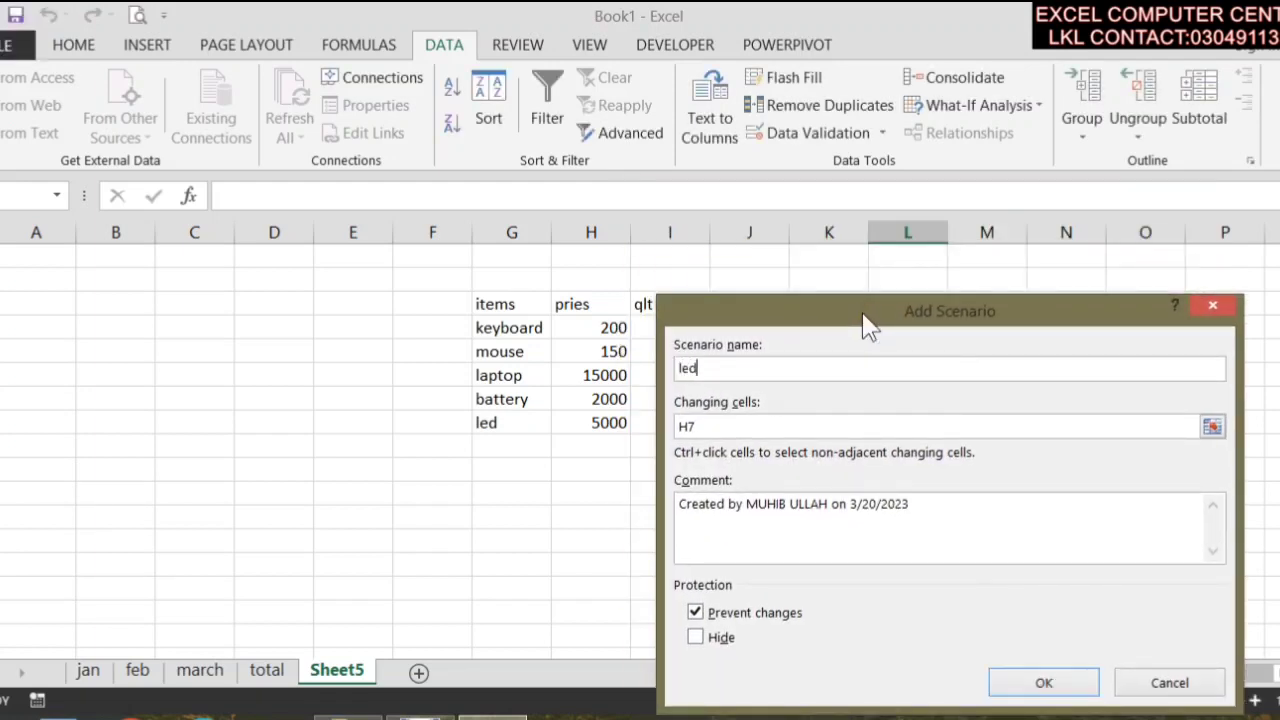
{"action": "left_click", "coordinate": [737, 430]}
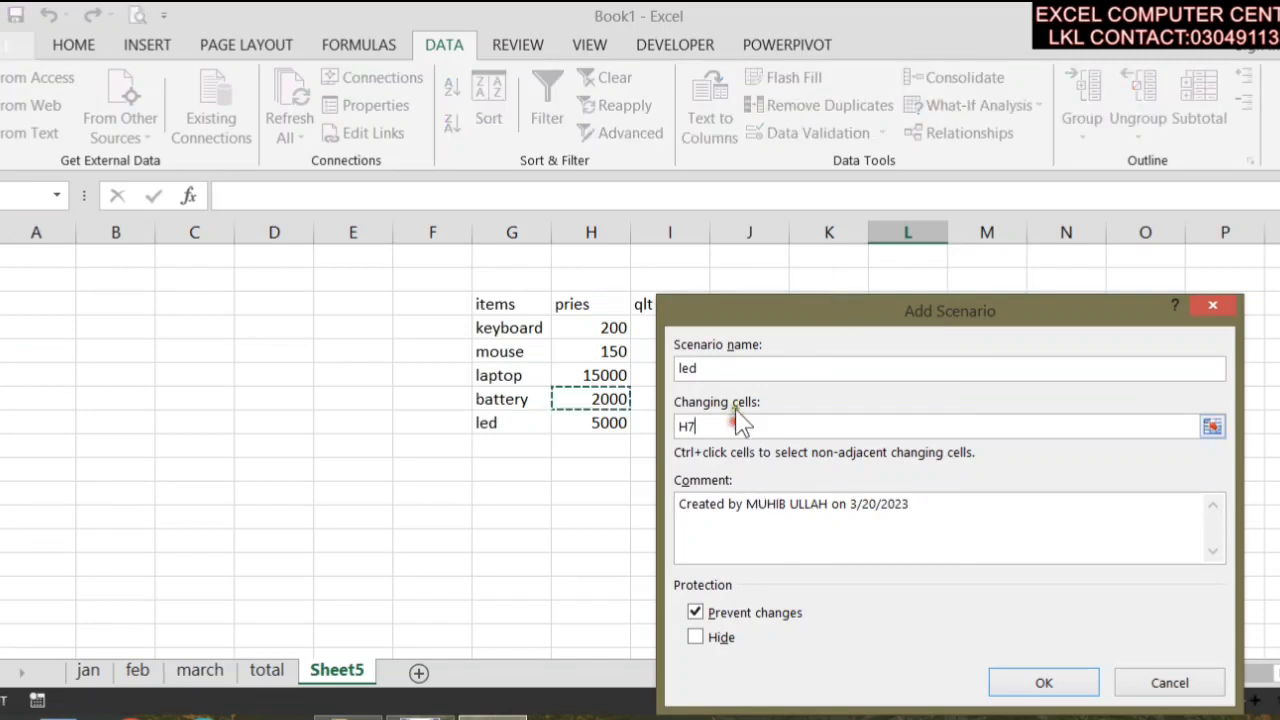
{"action": "left_click", "coordinate": [613, 423]}
{"action": "left_click", "coordinate": [1048, 682]}
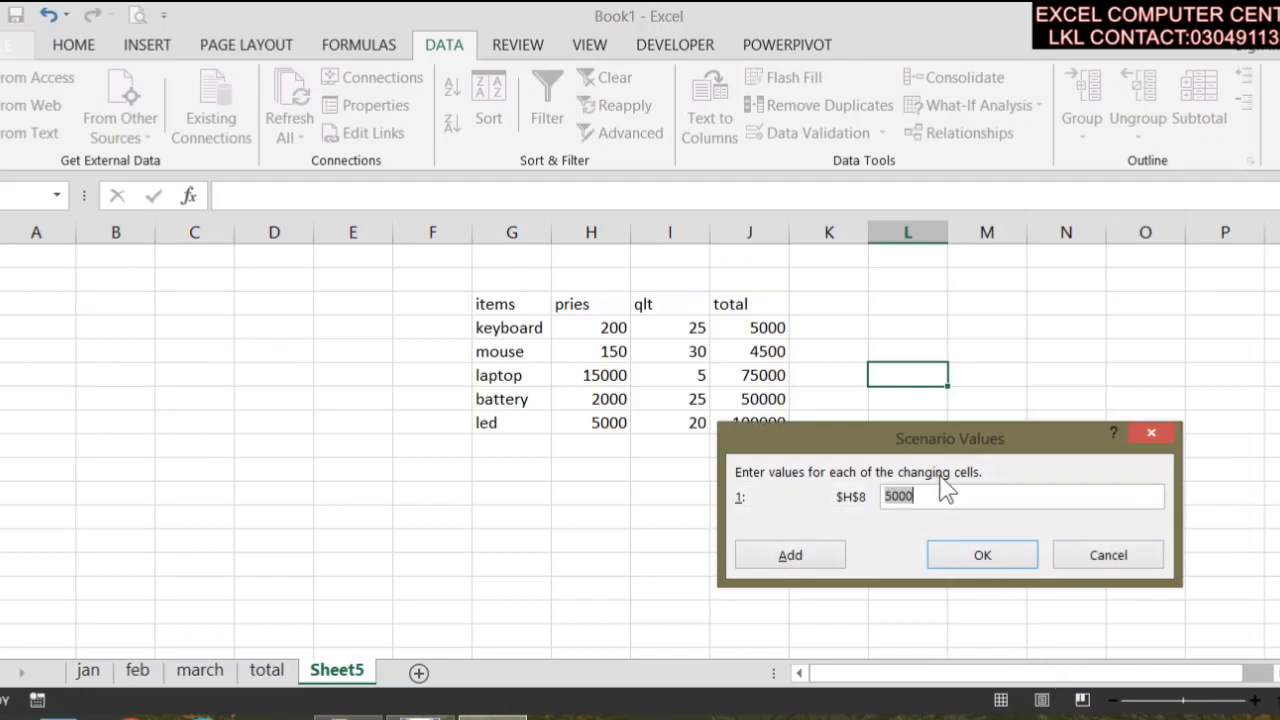
{"action": "key", "text": "BackSpace"}
- Save the led scenario and dismiss the duplicate-name warning for an extra one
{"action": "left_click", "coordinate": [805, 565]}
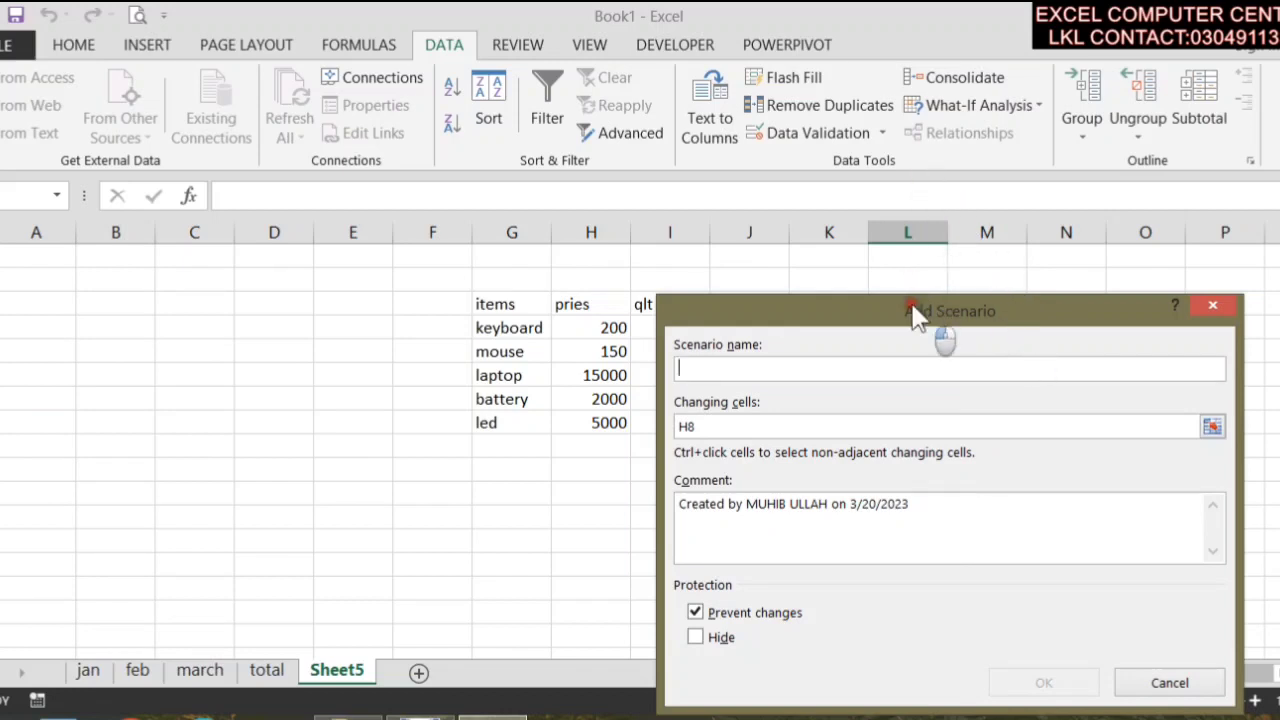
{"action": "left_click_drag", "start_coordinate": [915, 311], "coordinate": [870, 195]}
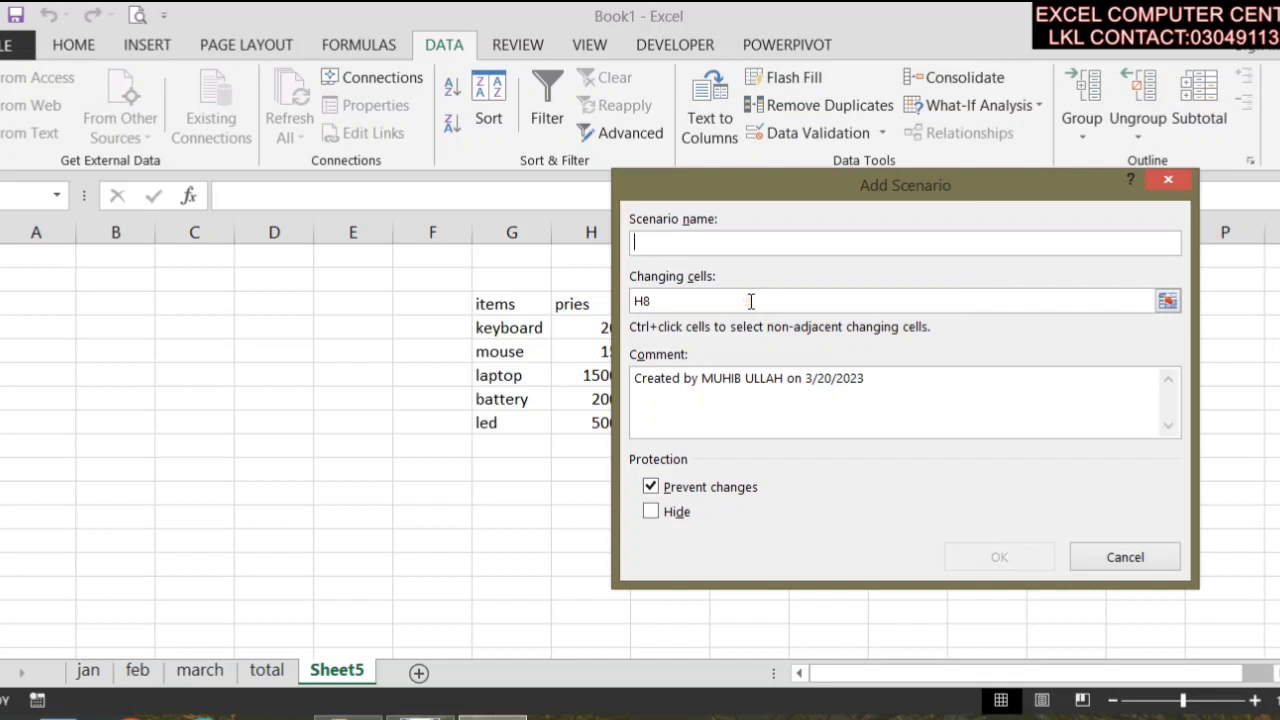
{"action": "type", "text": "I"}
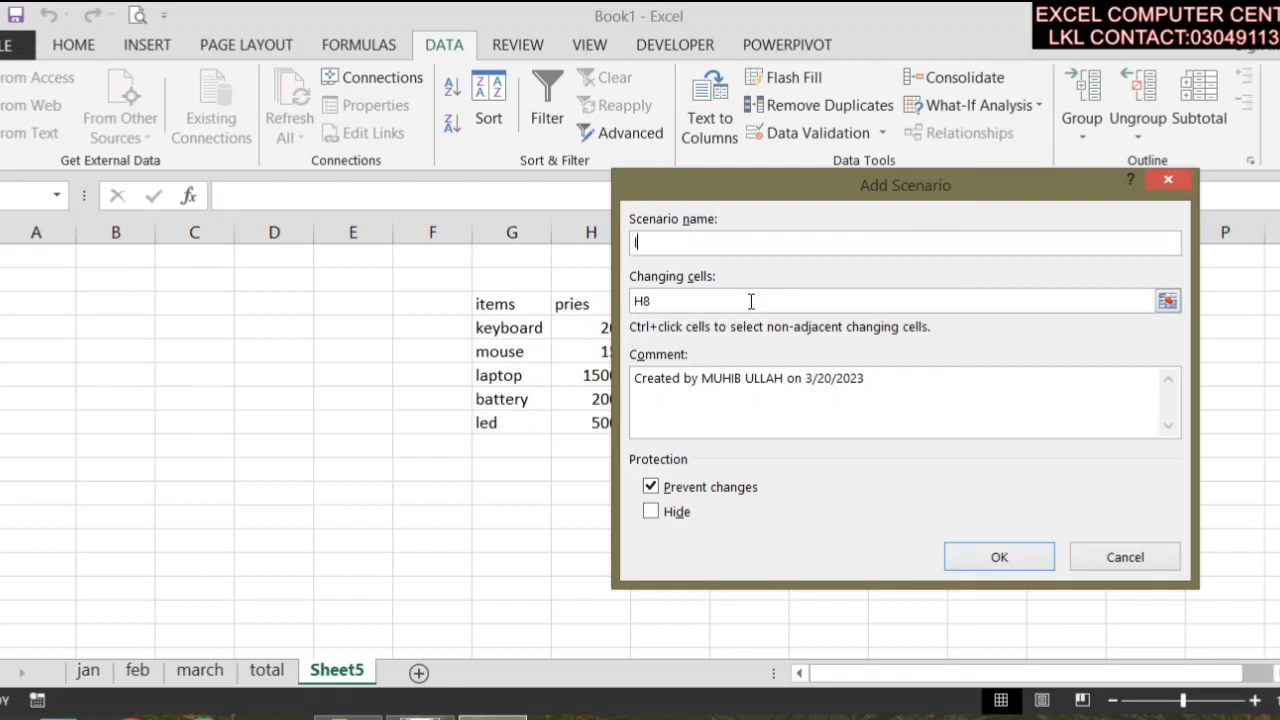
{"action": "key", "text": "Tab"}
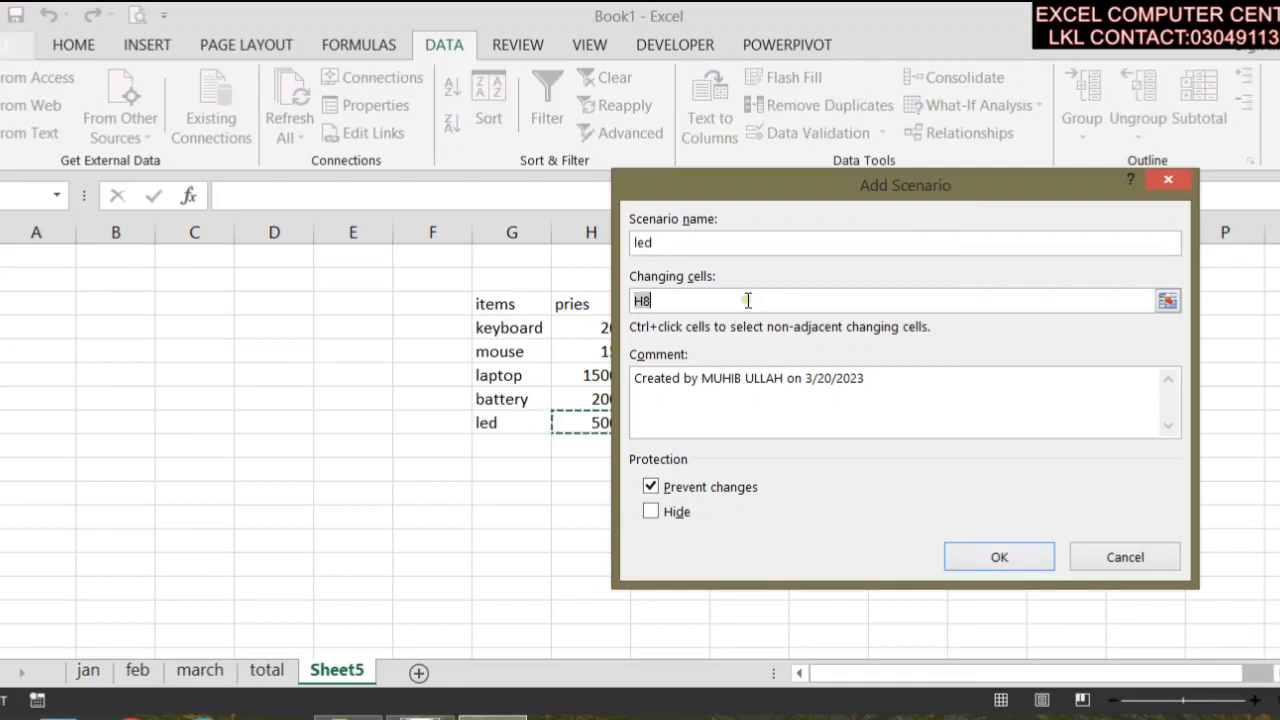
{"action": "left_click", "coordinate": [1008, 562]}
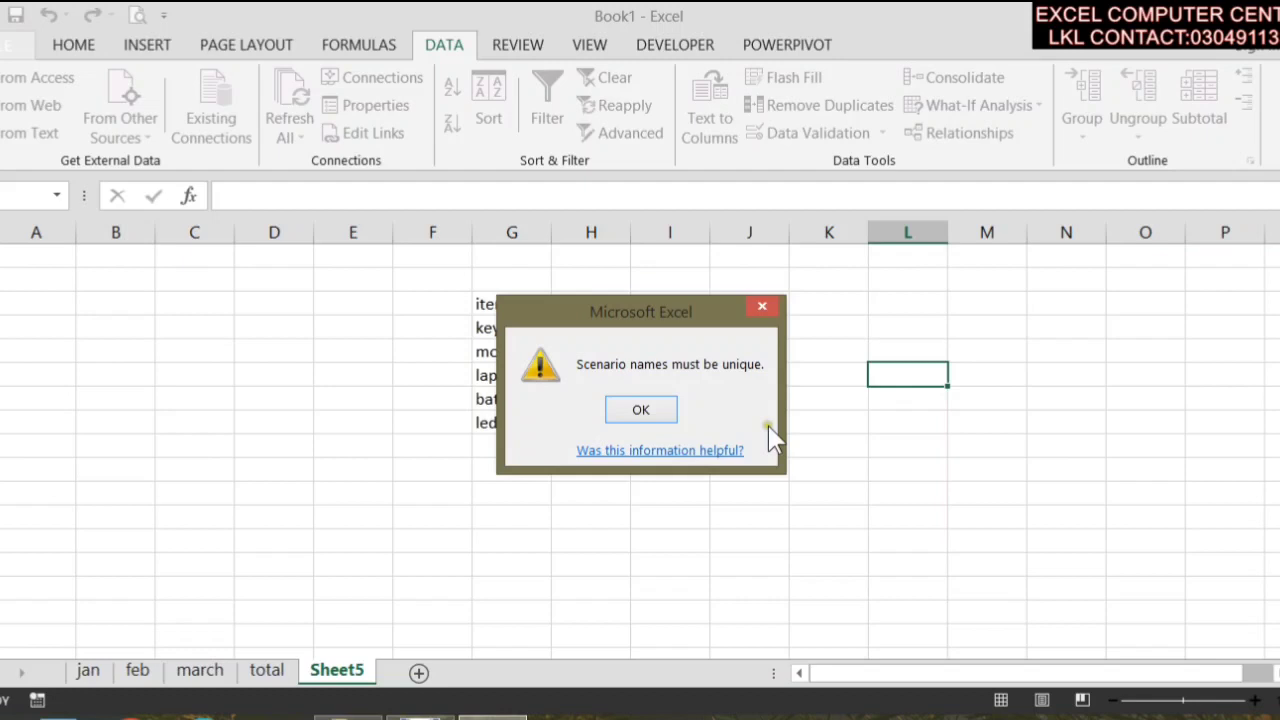
{"action": "left_click", "coordinate": [614, 412]}
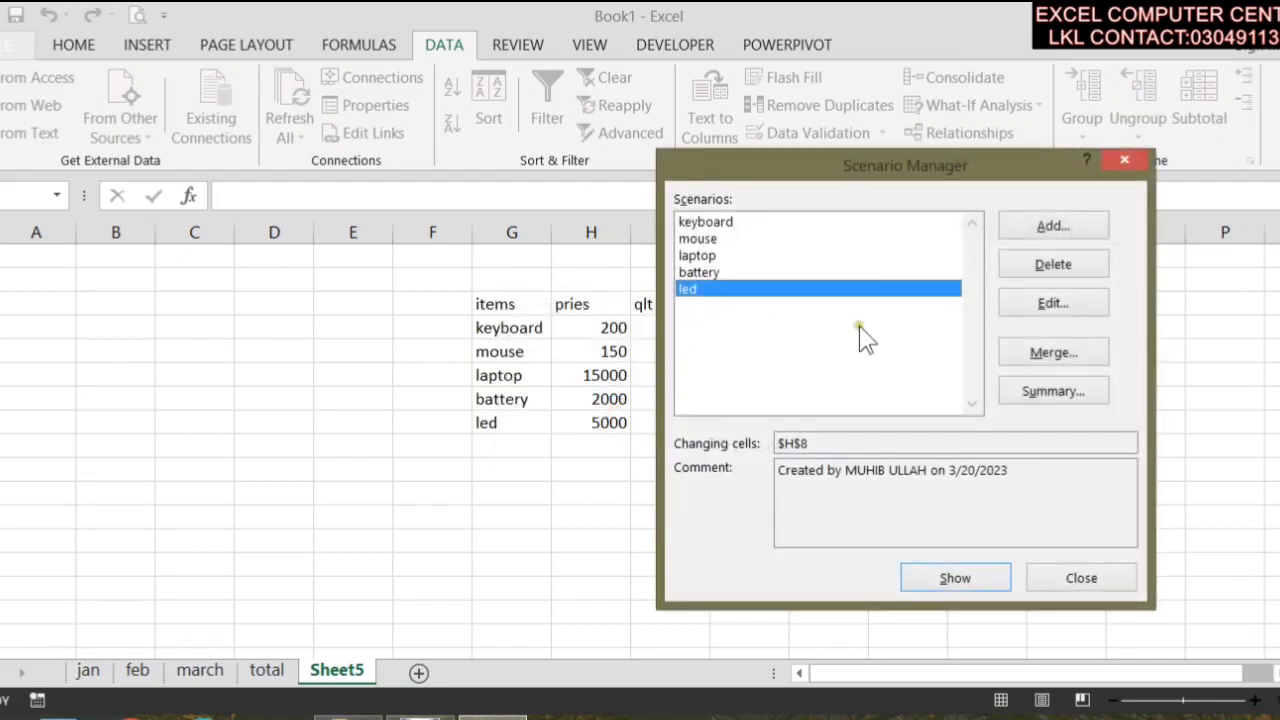
- Review the keyboard, mouse and battery scenarios, then bring up Summary options
{"action": "left_click_drag", "start_coordinate": [869, 176], "coordinate": [360, 176]}
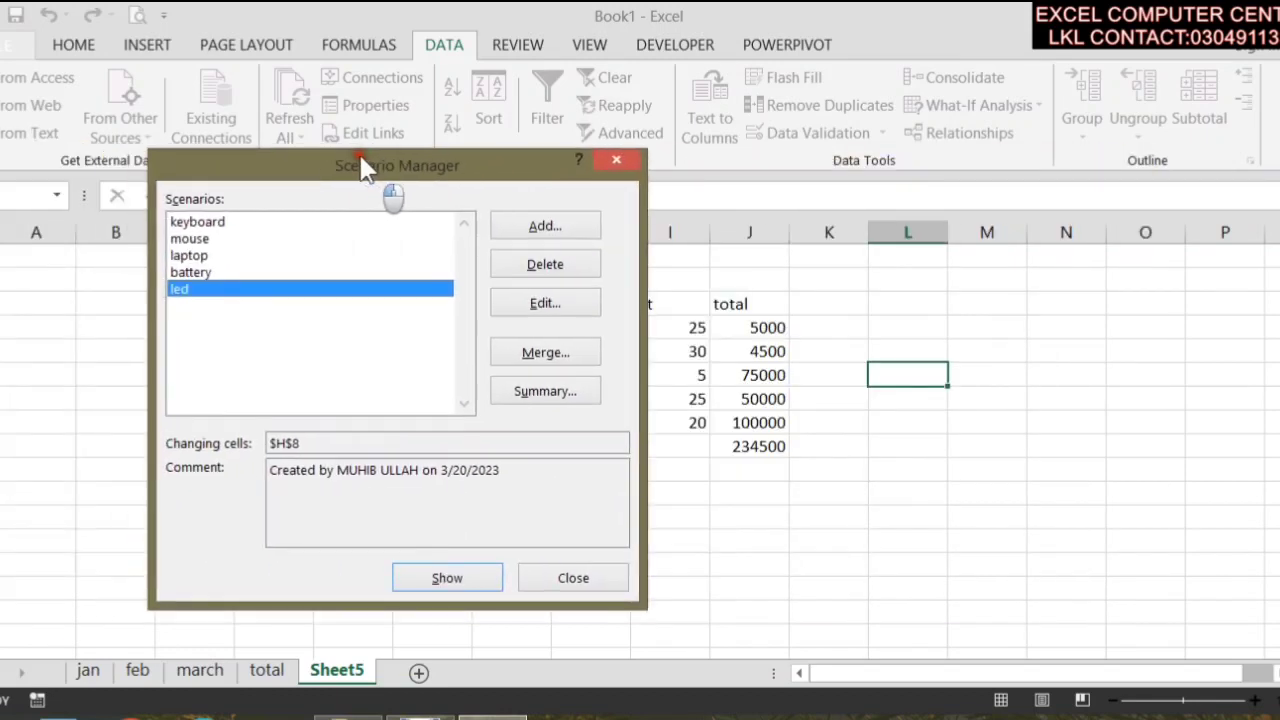
{"action": "left_click", "coordinate": [285, 239]}
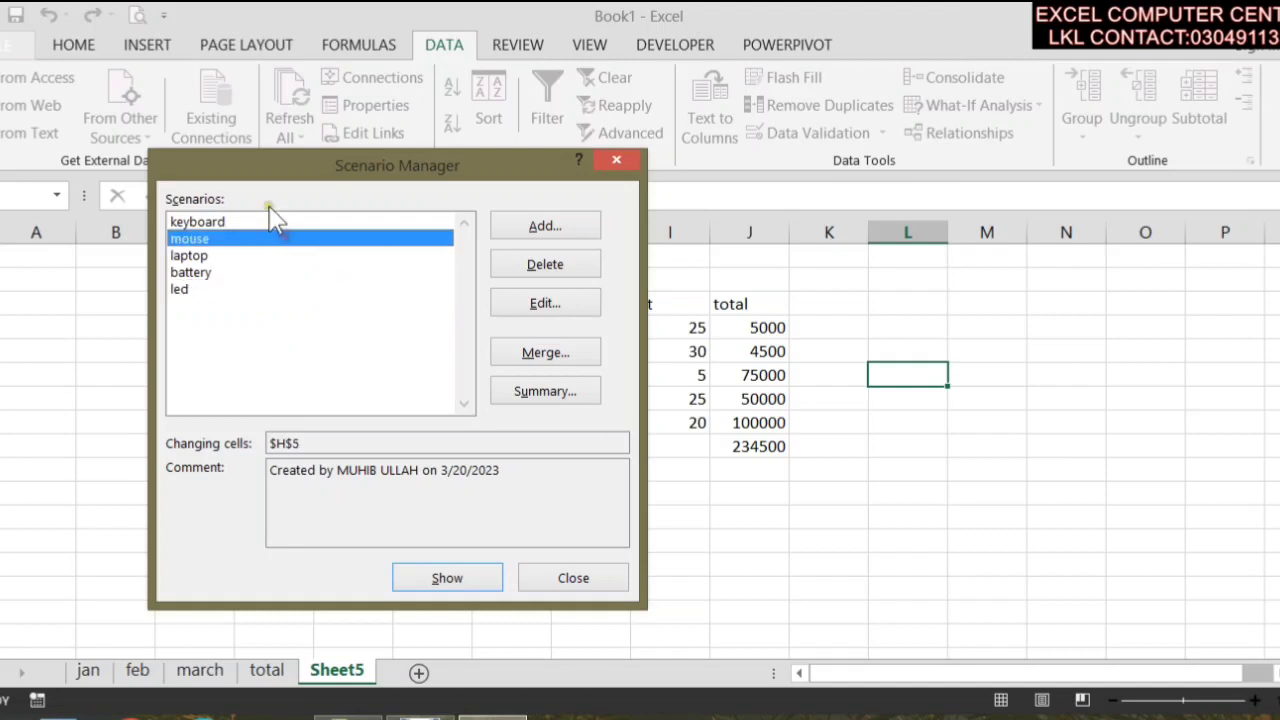
{"action": "left_click", "coordinate": [263, 222]}
{"action": "left_click", "coordinate": [236, 273]}
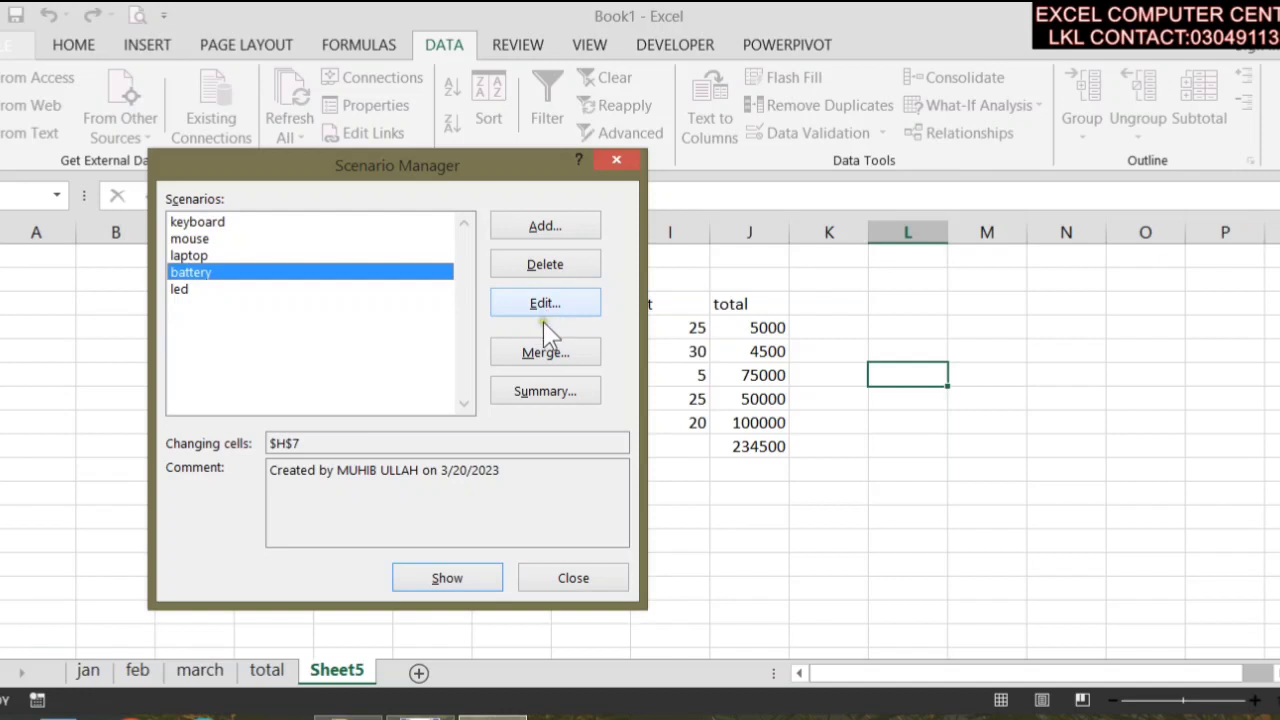
{"action": "left_click", "coordinate": [526, 383]}
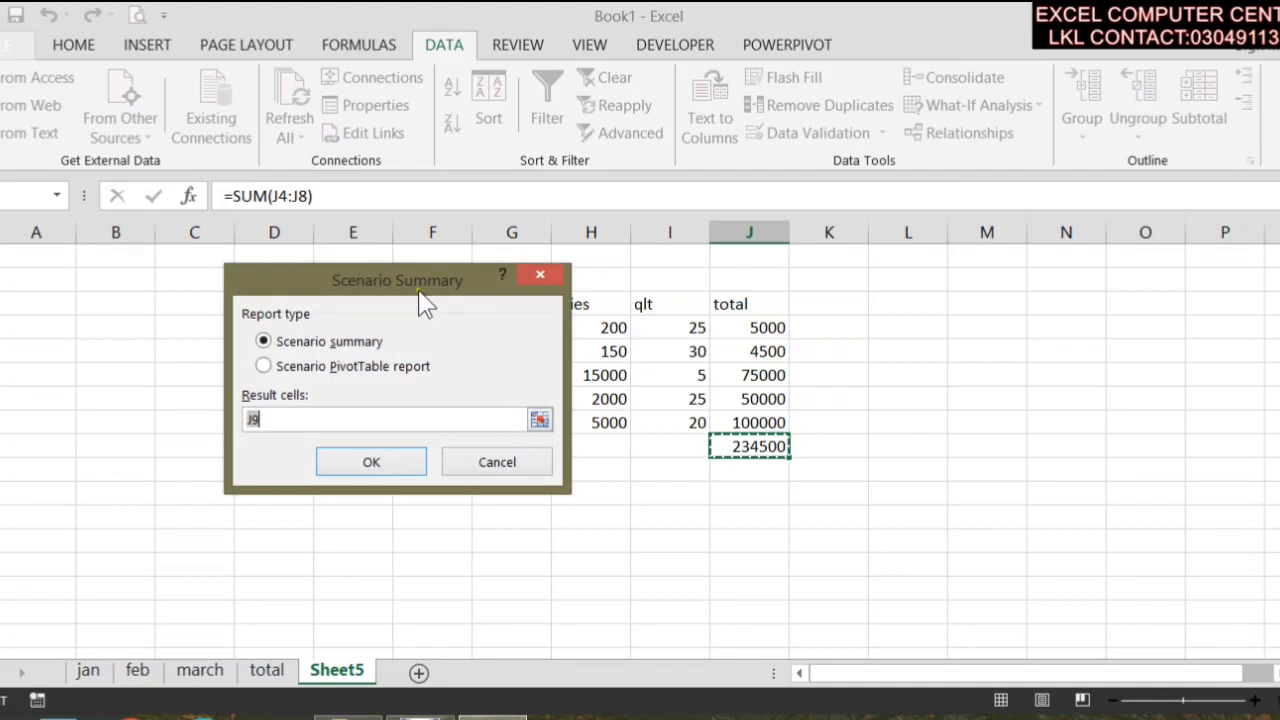
- Keep Scenario summary with result cell J9 and create the report sheet
{"action": "mouse_move", "coordinate": [421, 290]}
{"action": "left_mouse_down"}
{"action": "mouse_move", "coordinate": [848, 273]}
{"action": "mouse_move", "coordinate": [997, 193]}
{"action": "mouse_move", "coordinate": [1050, 110]}
{"action": "left_mouse_up"}
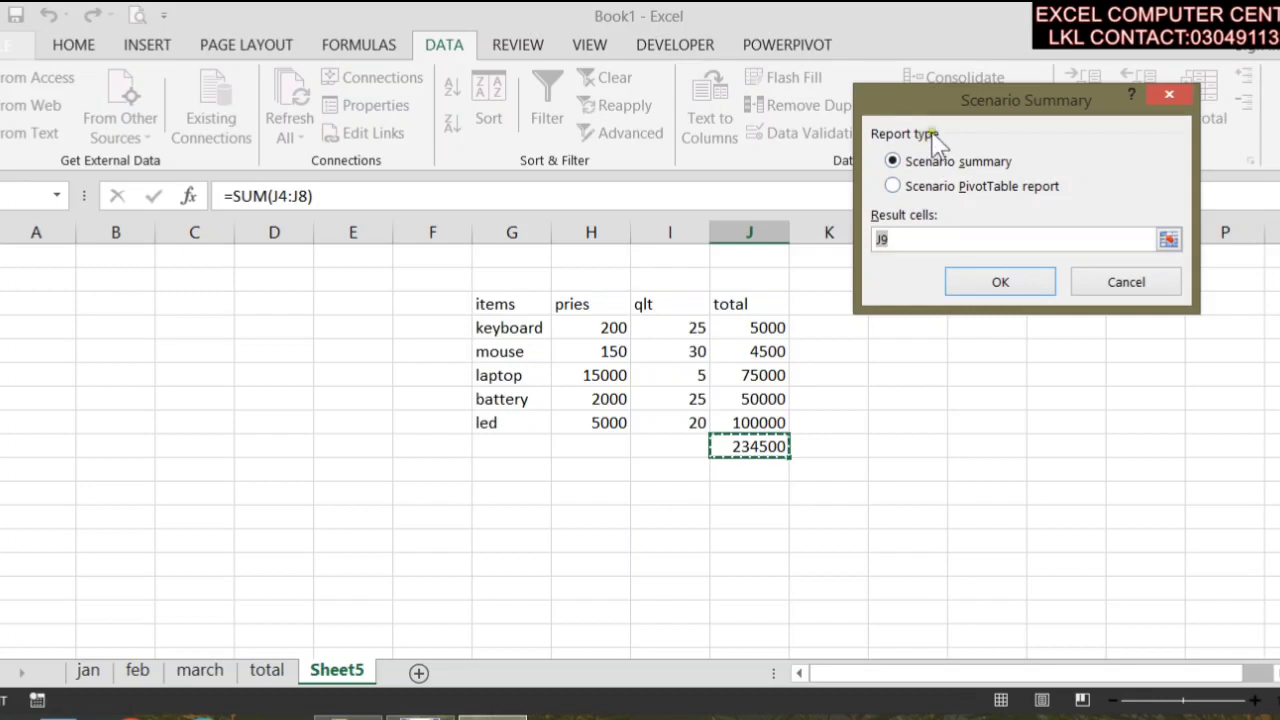
{"action": "left_click_drag", "start_coordinate": [928, 104], "coordinate": [926, 204]}
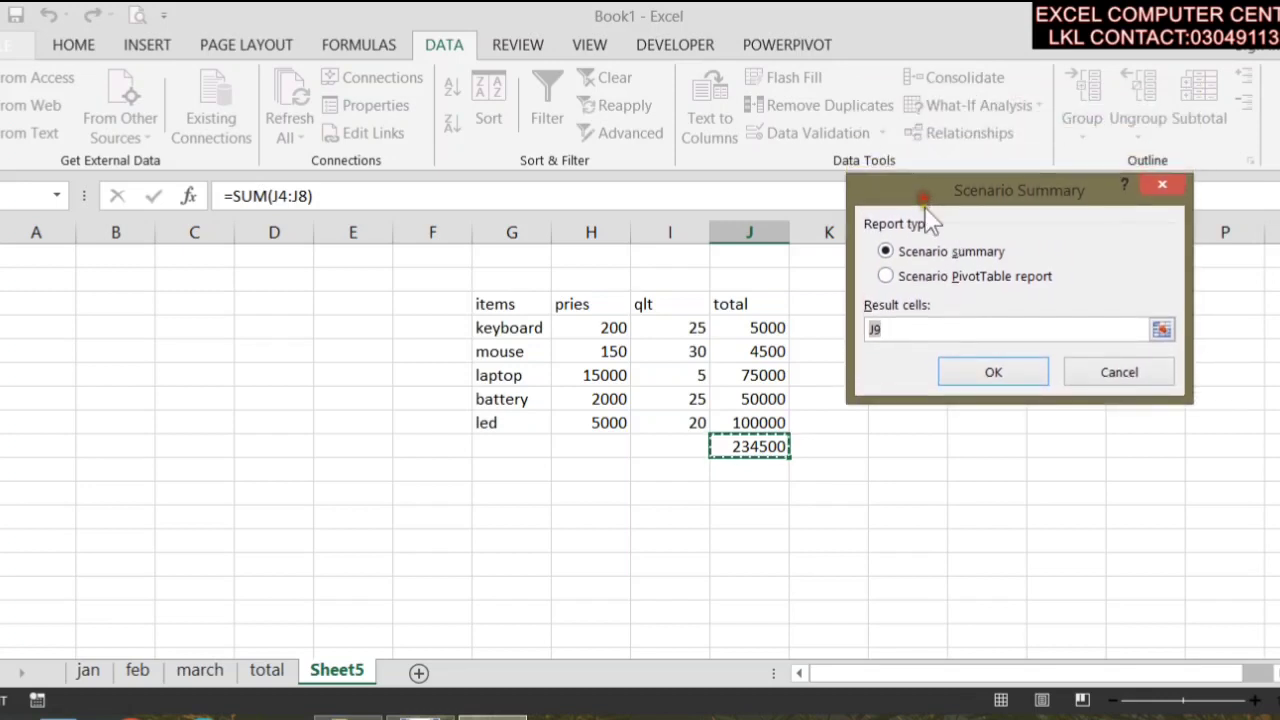
{"action": "left_click", "coordinate": [967, 368]}
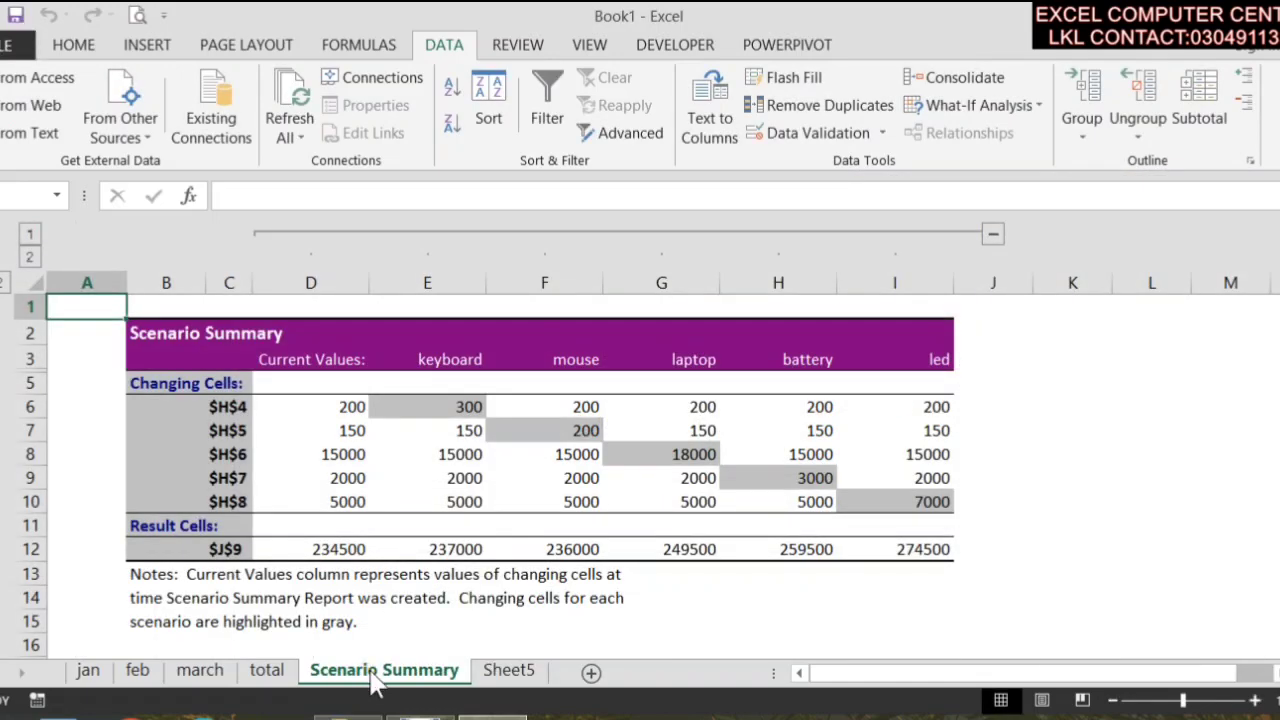
- Inspect the changing-cell references and current values in the summary
{"action": "left_click", "coordinate": [205, 388]}
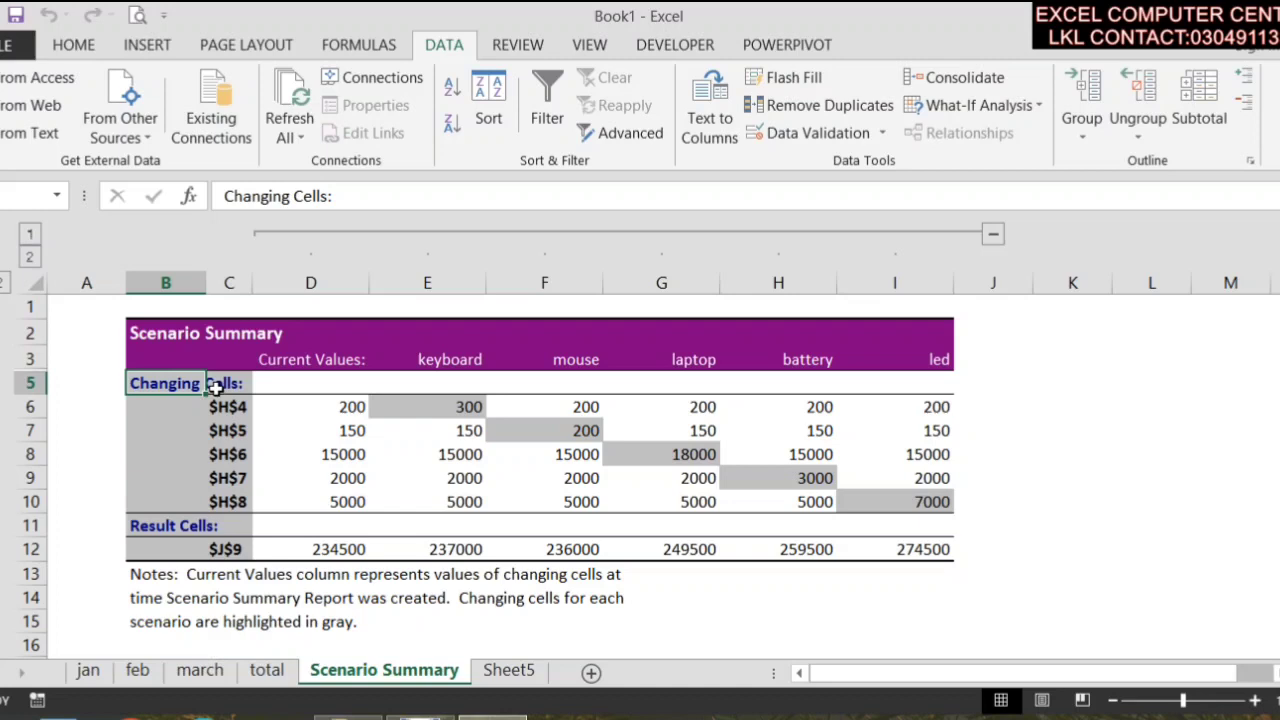
{"action": "left_click_drag", "start_coordinate": [215, 388], "coordinate": [223, 510]}
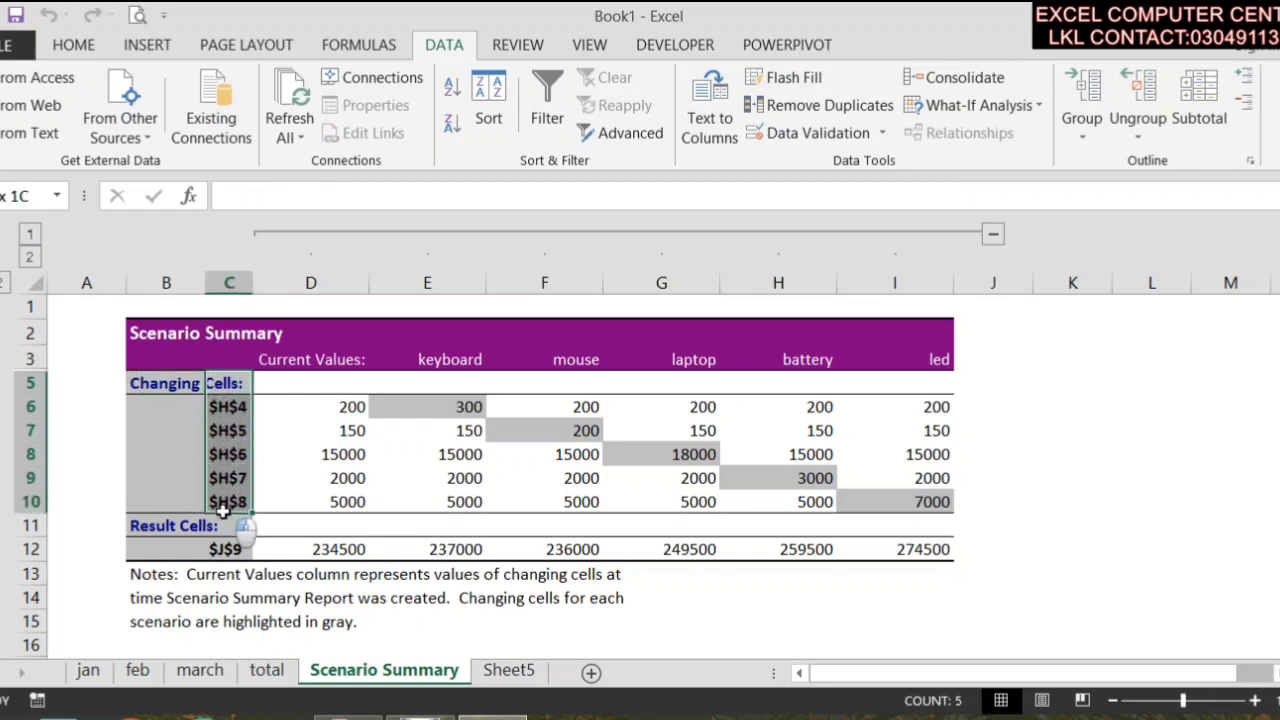
{"action": "left_click", "coordinate": [228, 454]}
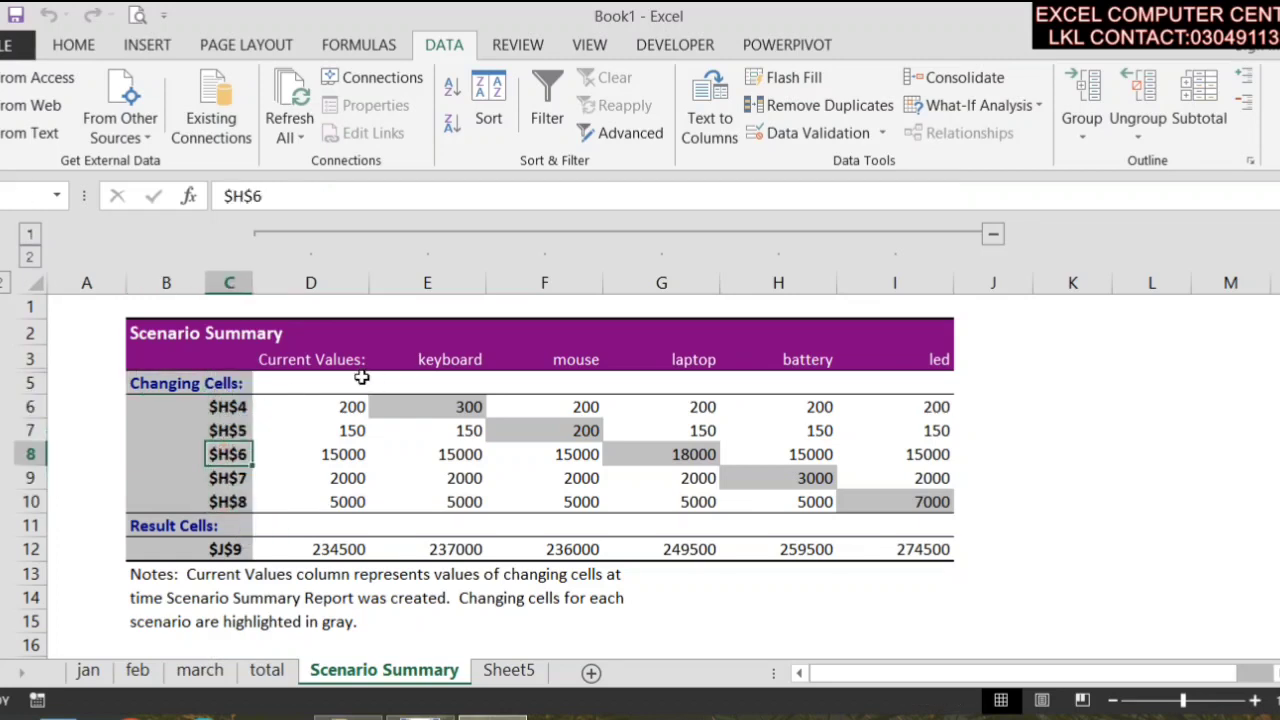
{"action": "left_click", "coordinate": [350, 360]}
{"action": "left_click_drag", "start_coordinate": [337, 410], "coordinate": [333, 495]}
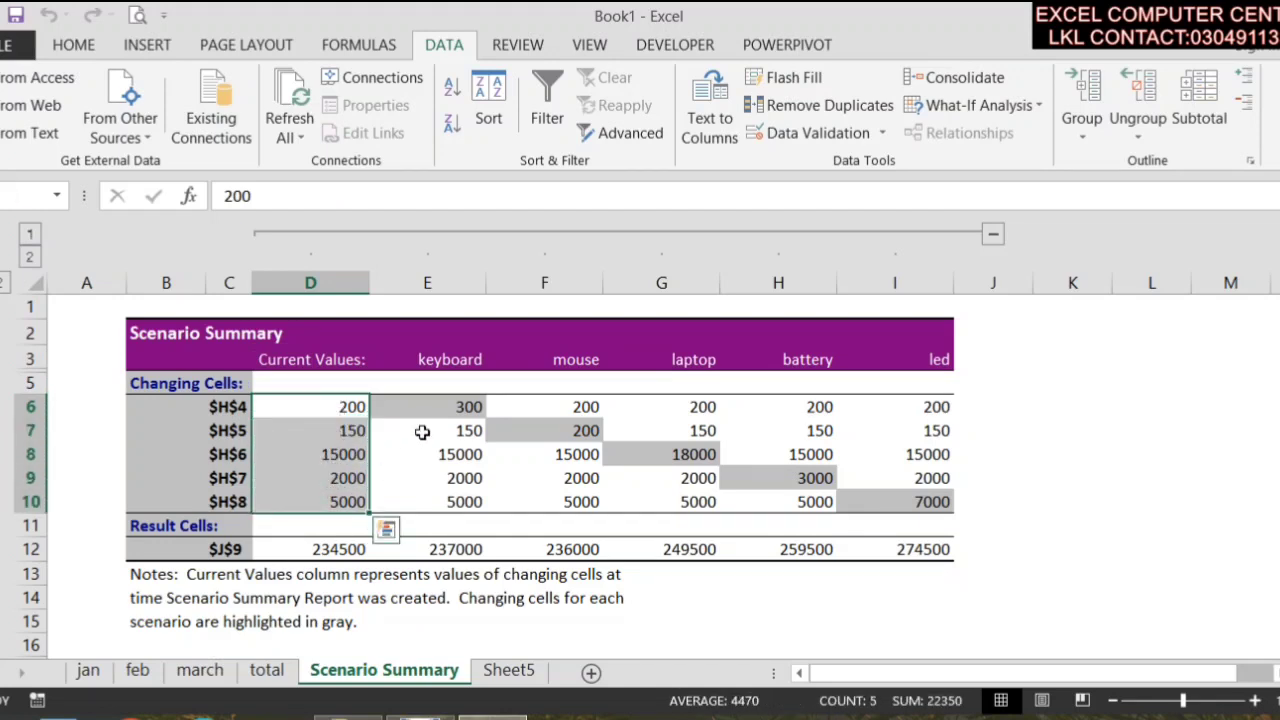
{"action": "left_click", "coordinate": [355, 408]}
- Check each scenario's changed price and total, up to led's 274500, then return to Sheet5
{"action": "left_click", "coordinate": [418, 405]}
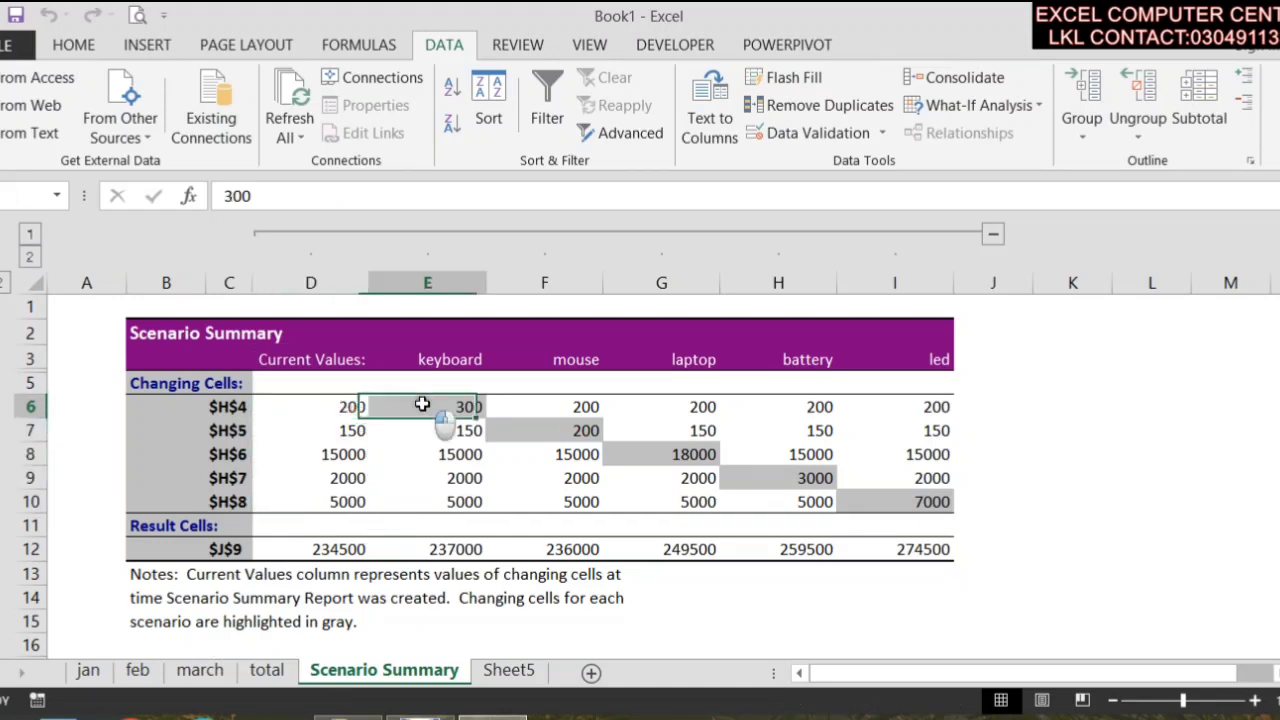
{"action": "left_click", "coordinate": [466, 549]}
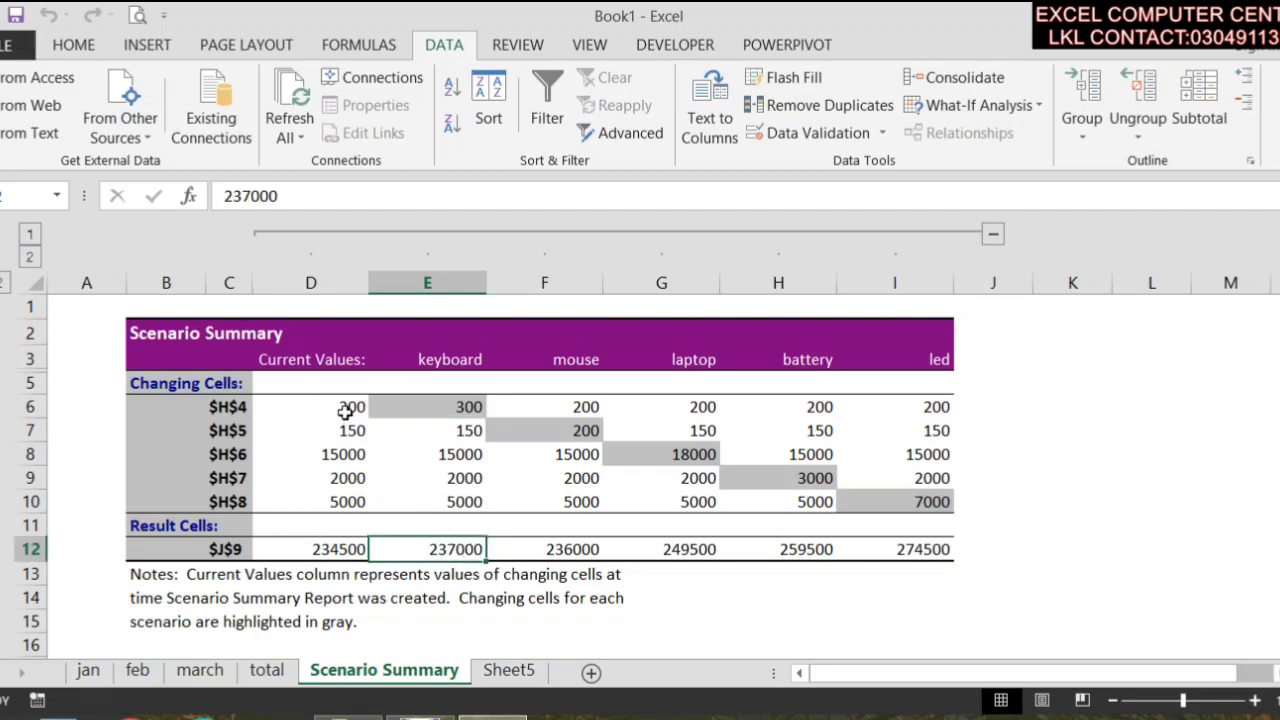
{"action": "left_click", "coordinate": [514, 433]}
{"action": "left_click", "coordinate": [567, 549]}
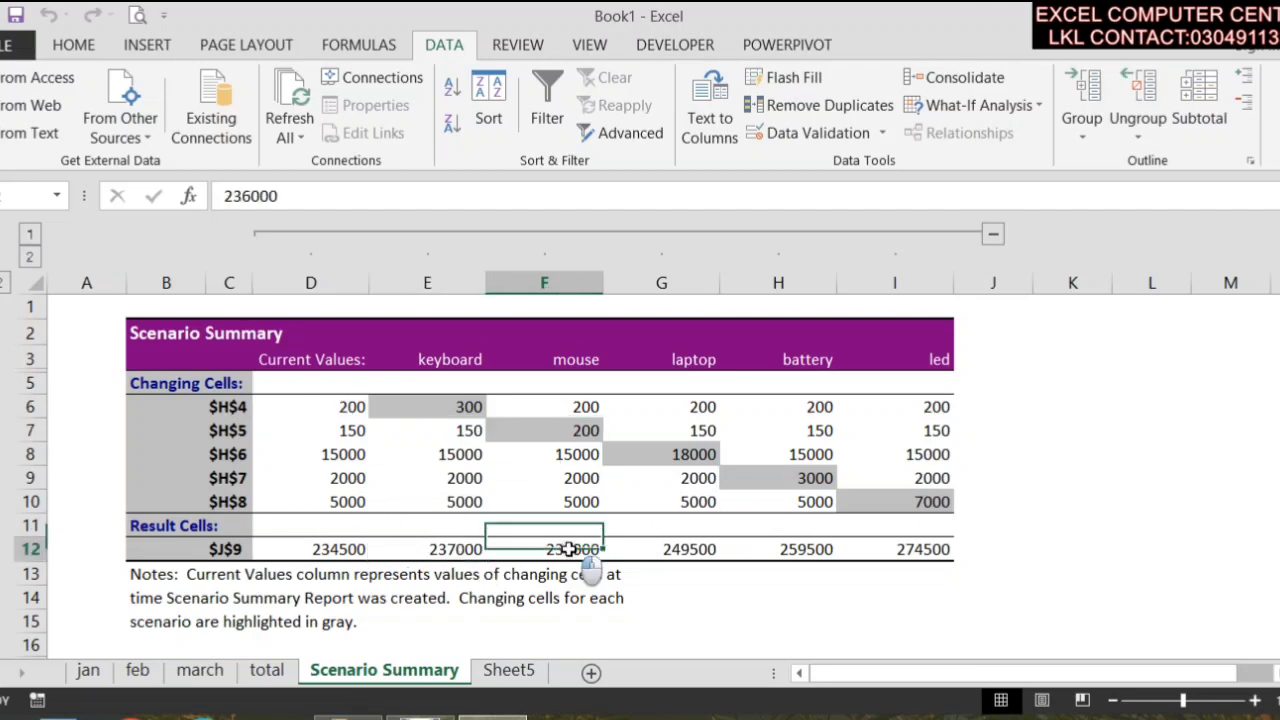
{"action": "left_click", "coordinate": [657, 454]}
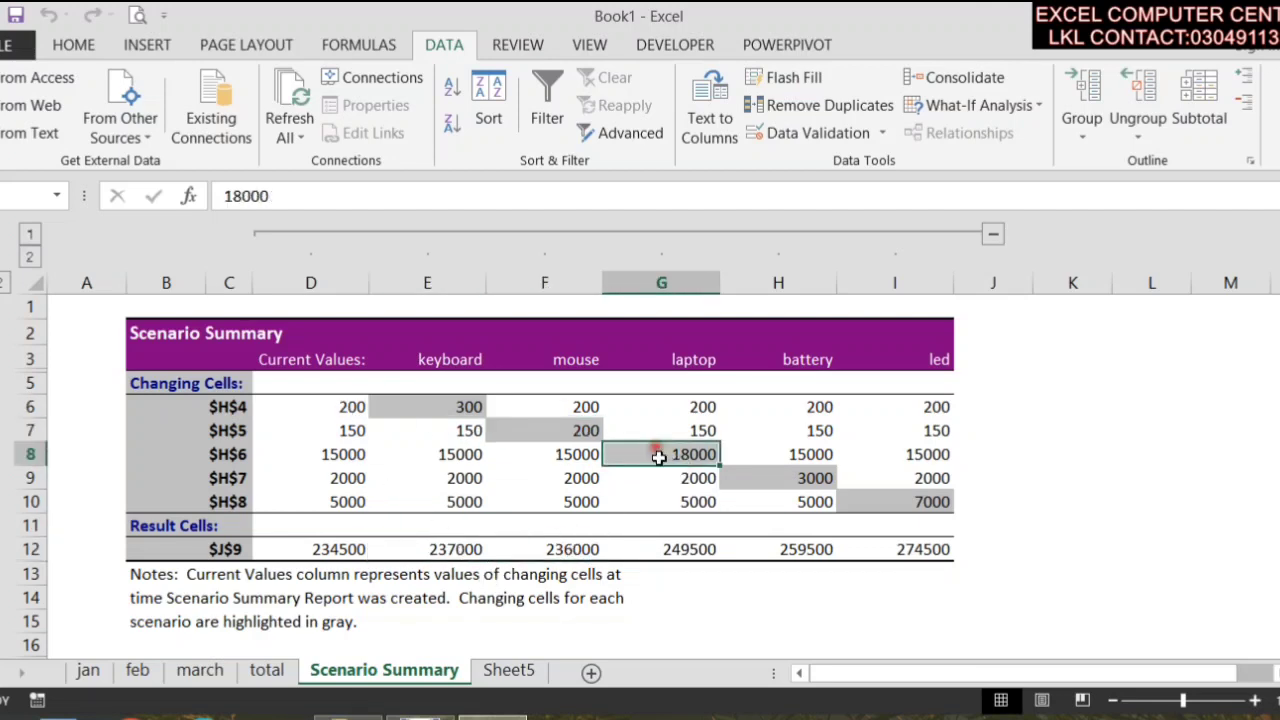
{"action": "left_click", "coordinate": [698, 553]}
{"action": "left_click", "coordinate": [767, 480]}
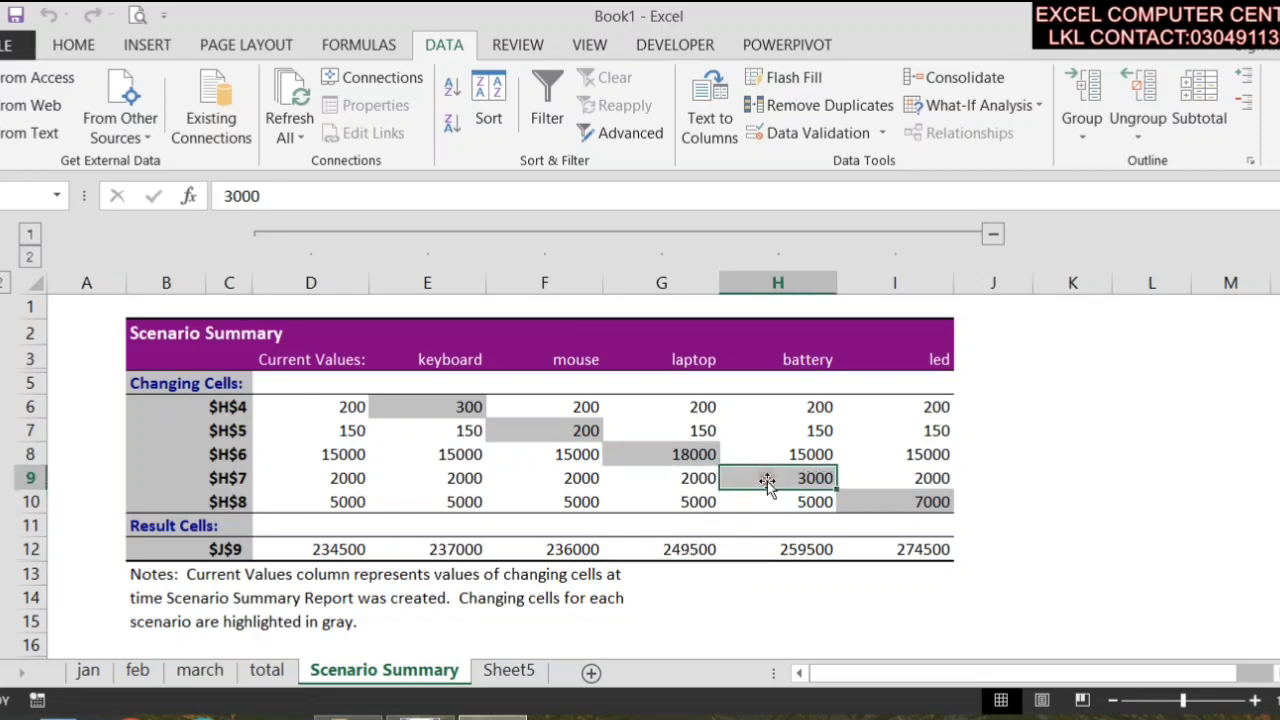
{"action": "left_click", "coordinate": [825, 557]}
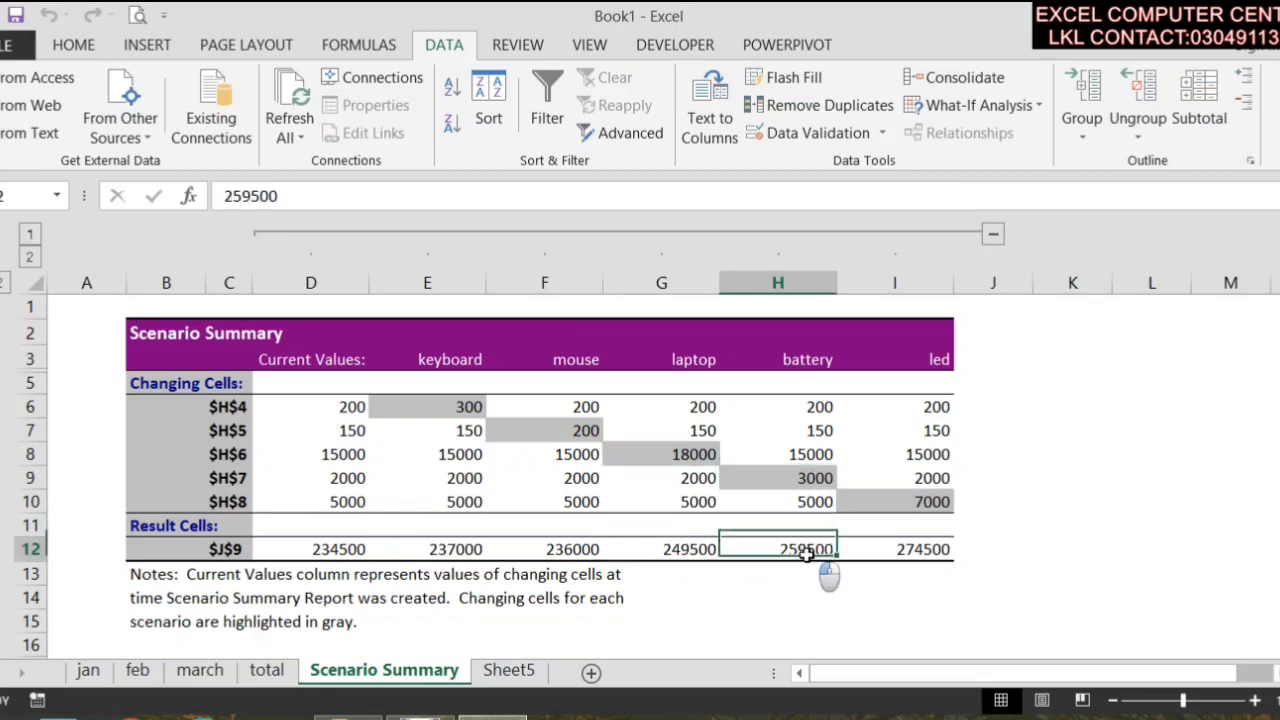
{"action": "left_click", "coordinate": [928, 506]}
{"action": "left_click", "coordinate": [910, 553]}
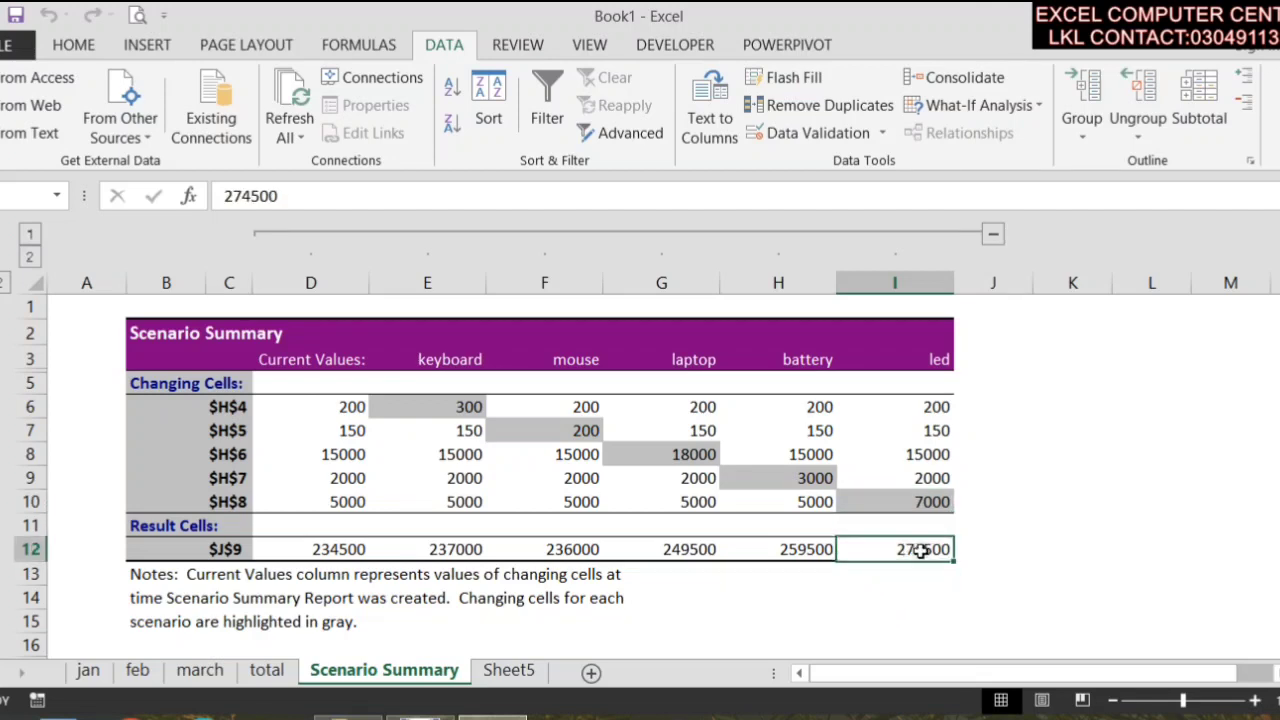
{"action": "left_click", "coordinate": [518, 672]}
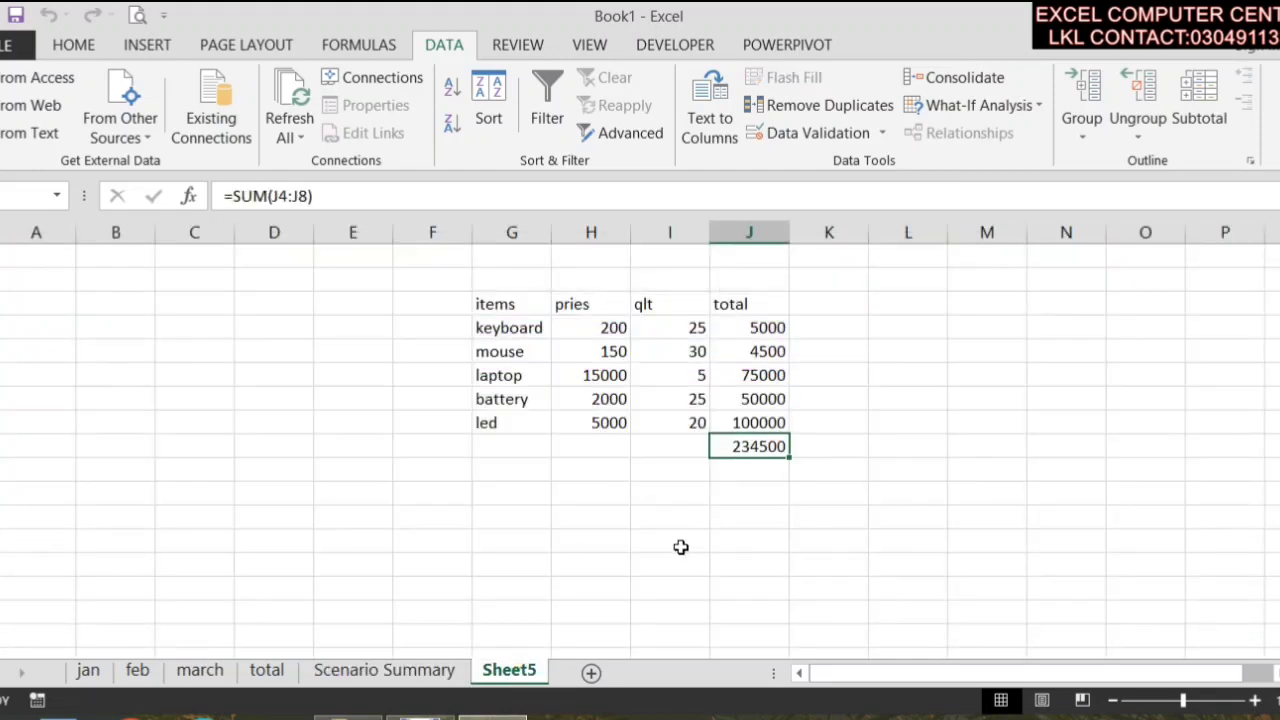
- Back on Sheet5, enter the led scenario total 274500 in J10 below the 234500 total
{"action": "left_click", "coordinate": [412, 668]}
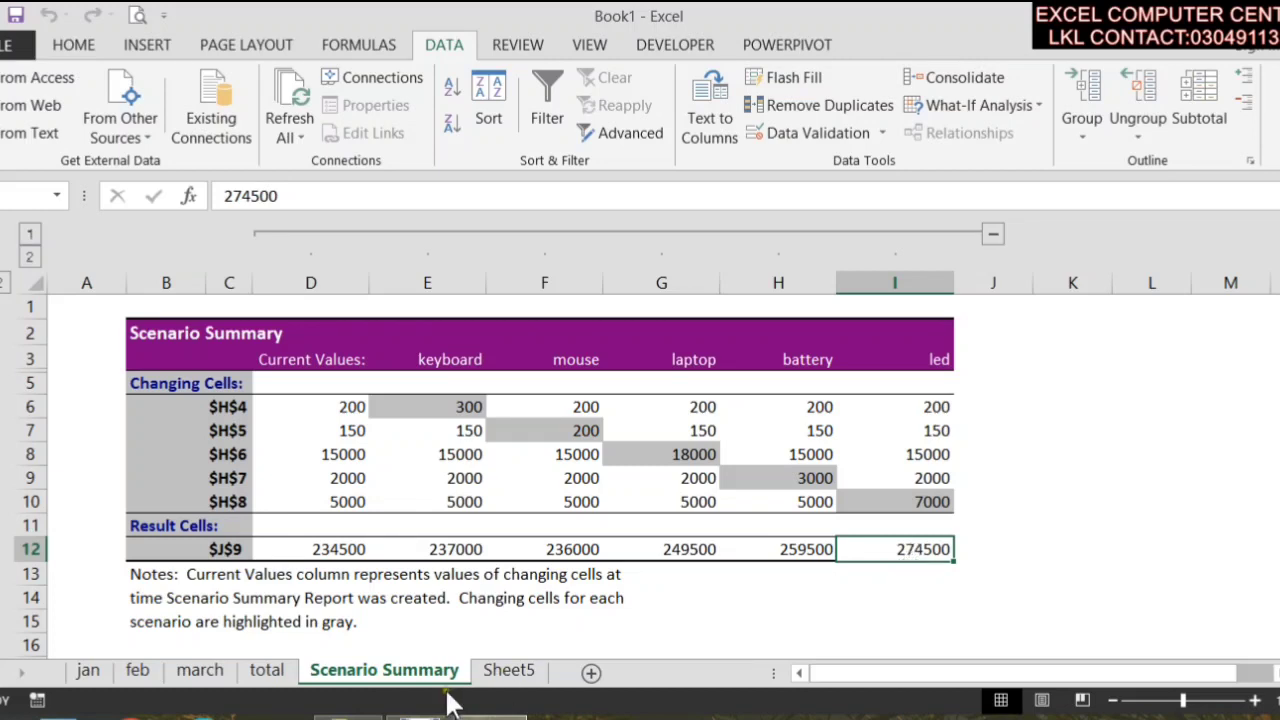
{"action": "left_click", "coordinate": [505, 670]}
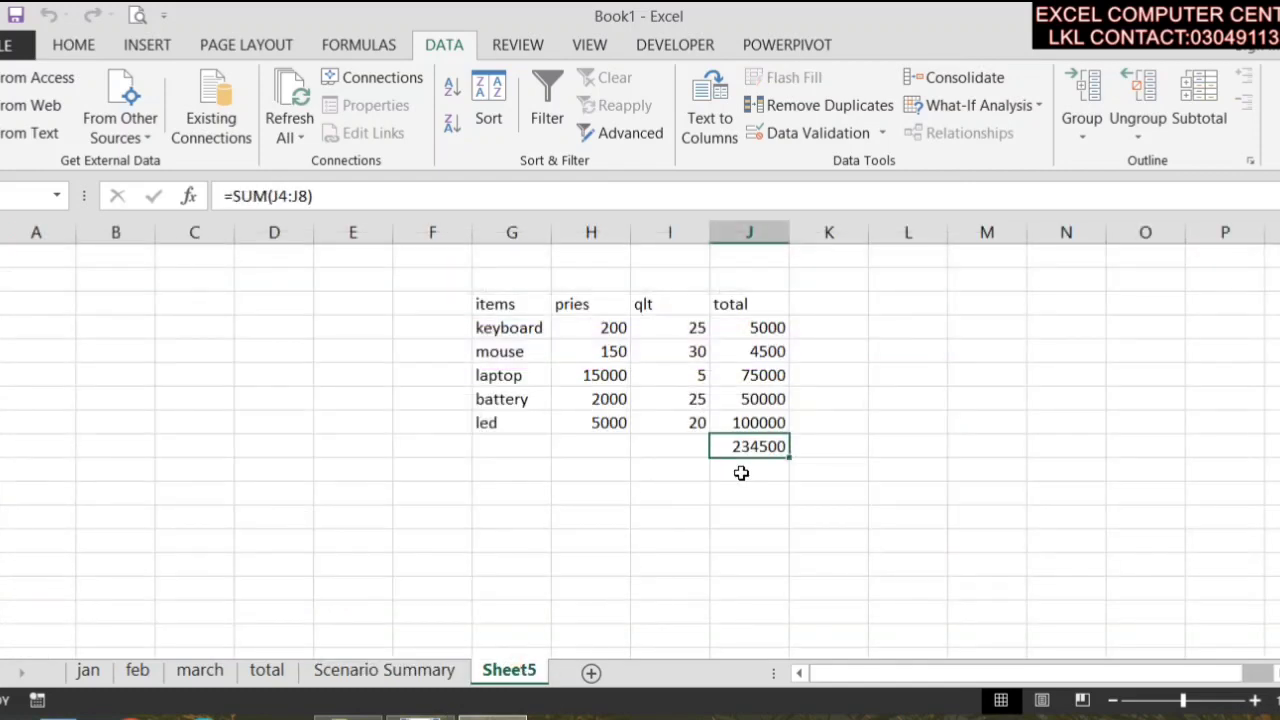
{"action": "left_click", "coordinate": [742, 472]}
{"action": "type", "text": "274500"}
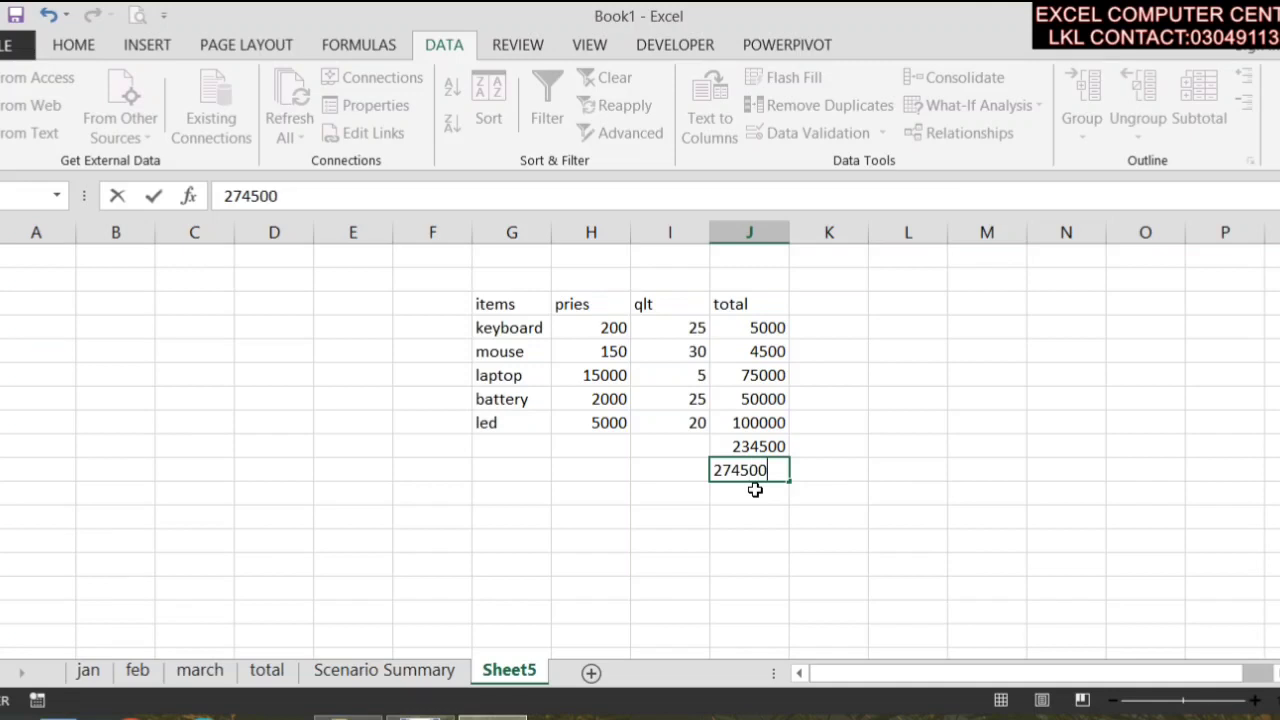
{"action": "key", "text": "Return"}
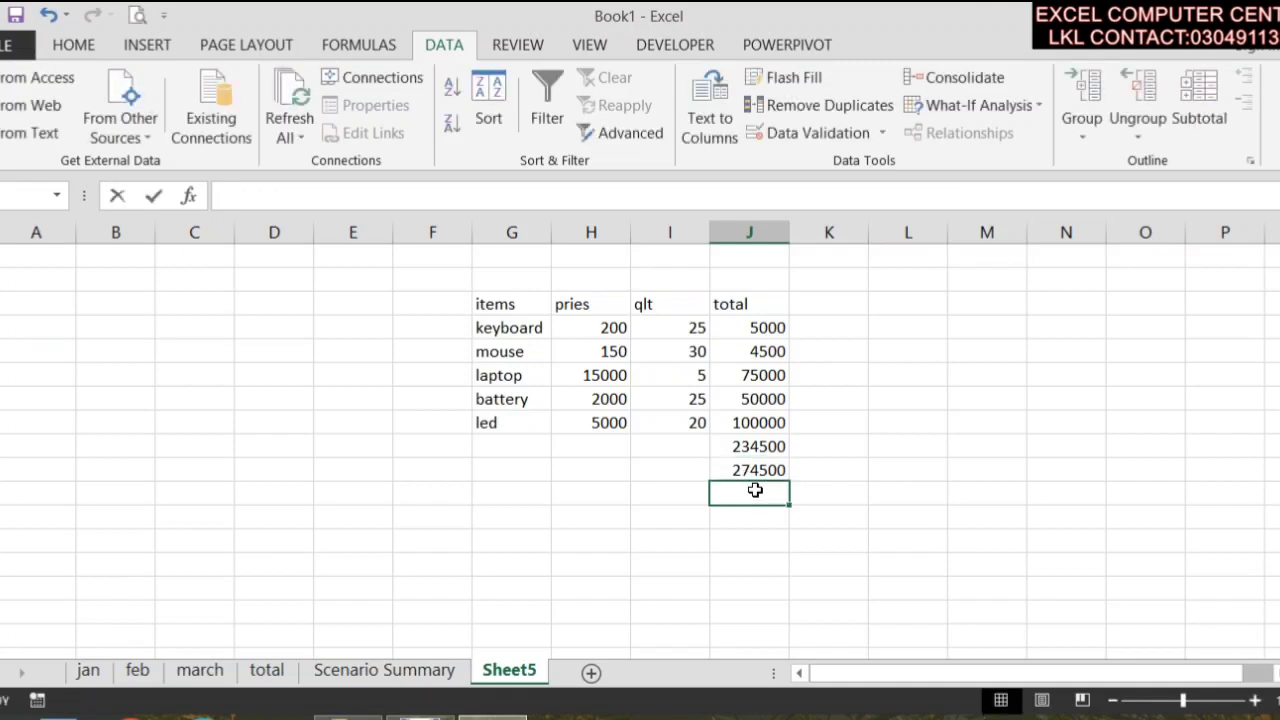
- Enter a first difference formula in J11, which gives a wrong result
{"action": "type", "text": "="}
{"action": "key", "text": "Up"}
{"action": "key", "text": "Up"}
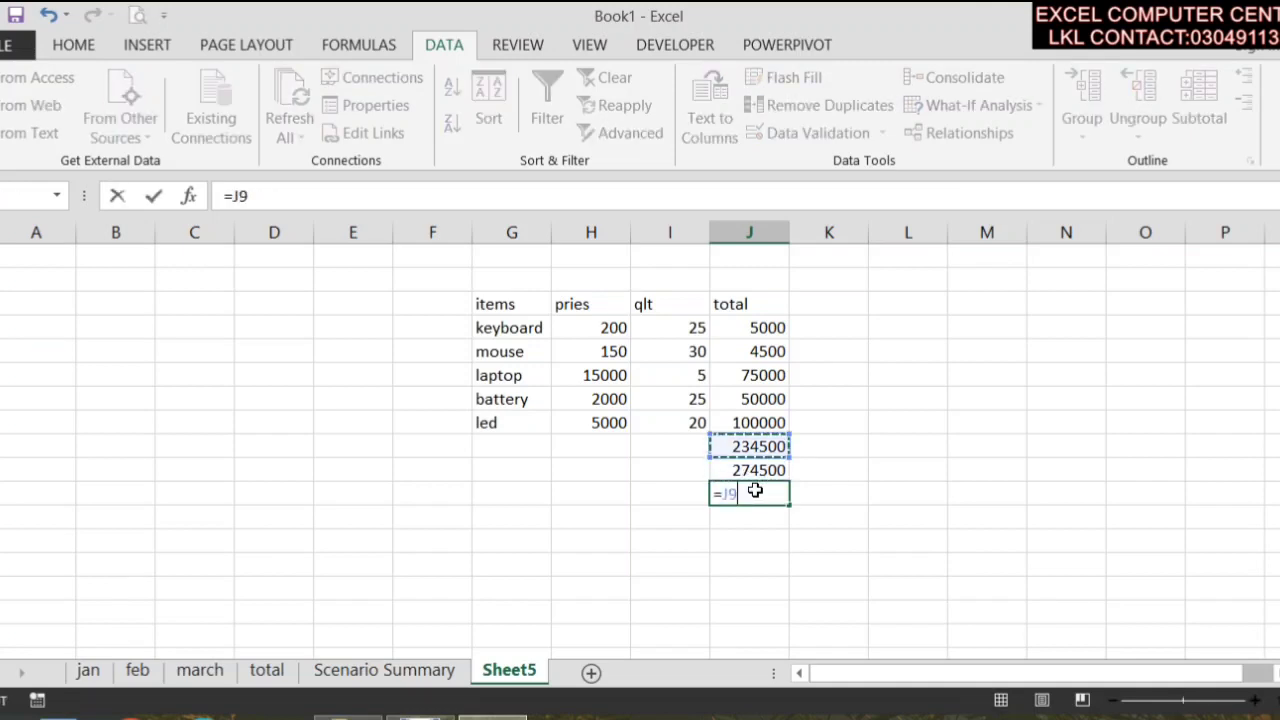
{"action": "type", "text": "-"}
{"action": "key", "text": "Down"}
{"action": "key", "text": "Return"}
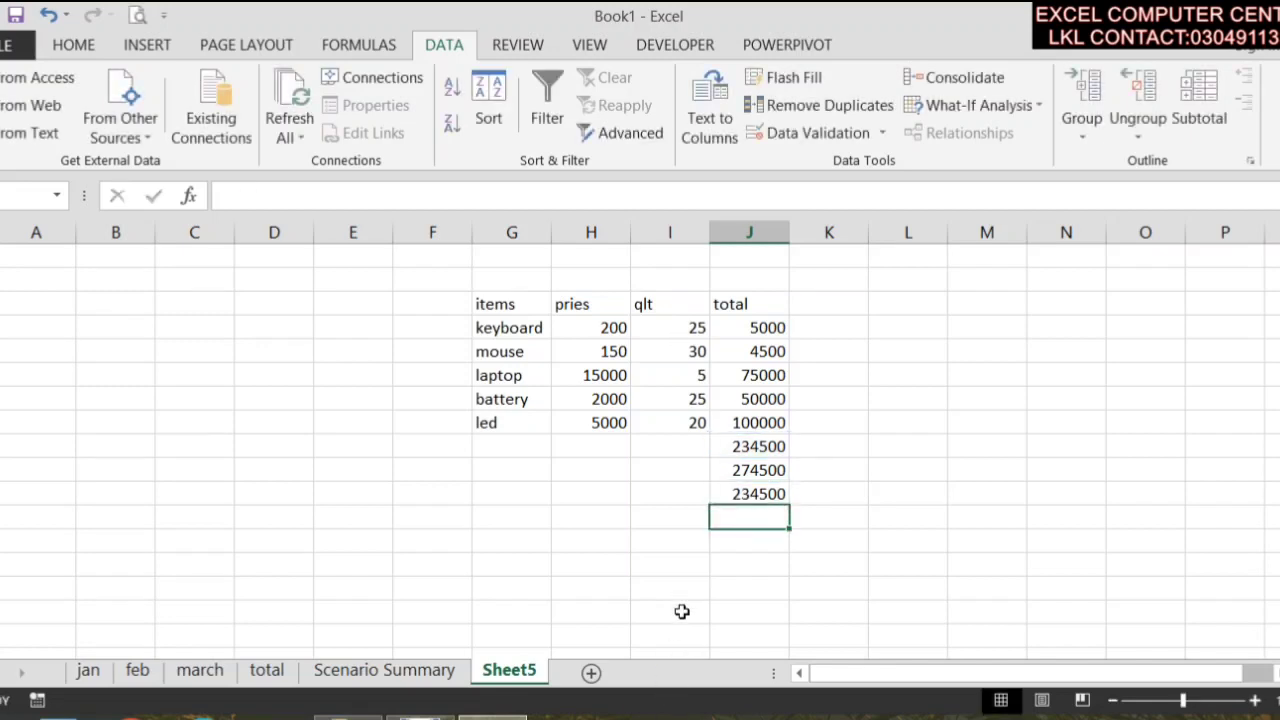
- Rewrite J11 as =J9-J10 so it shows the difference, -40000
{"action": "left_click", "coordinate": [750, 500]}
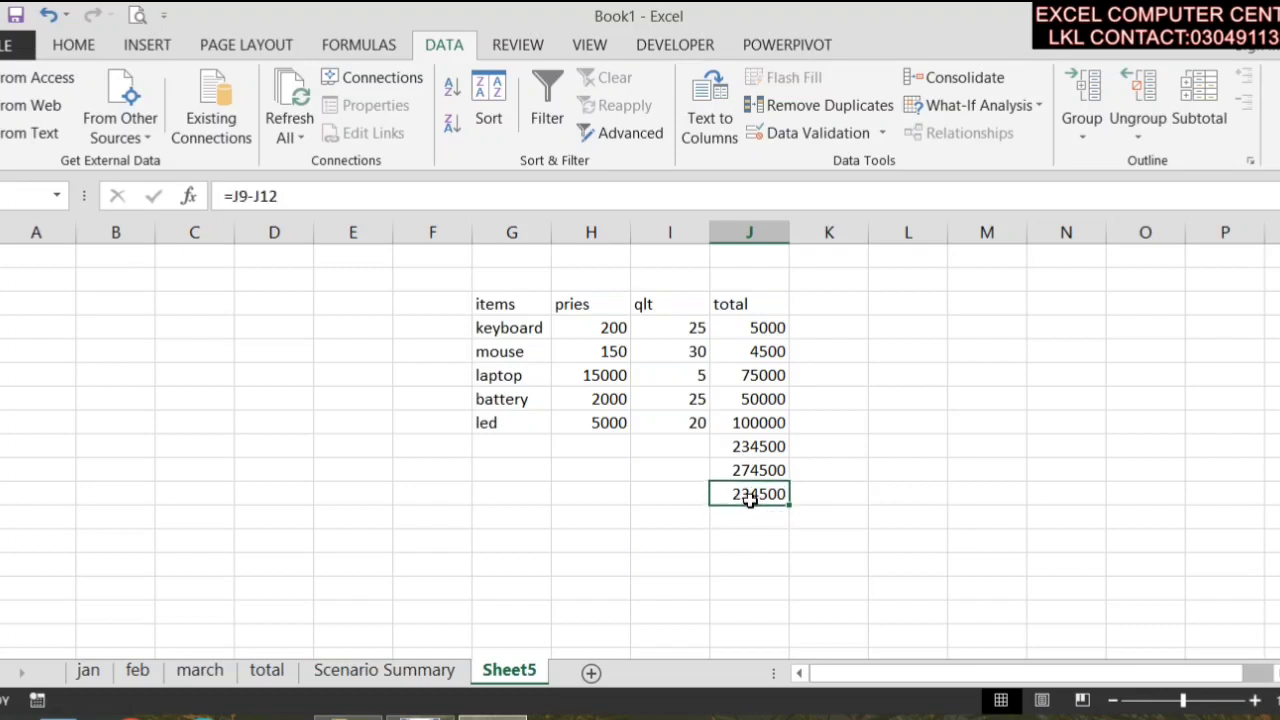
{"action": "double_click", "coordinate": [751, 499]}
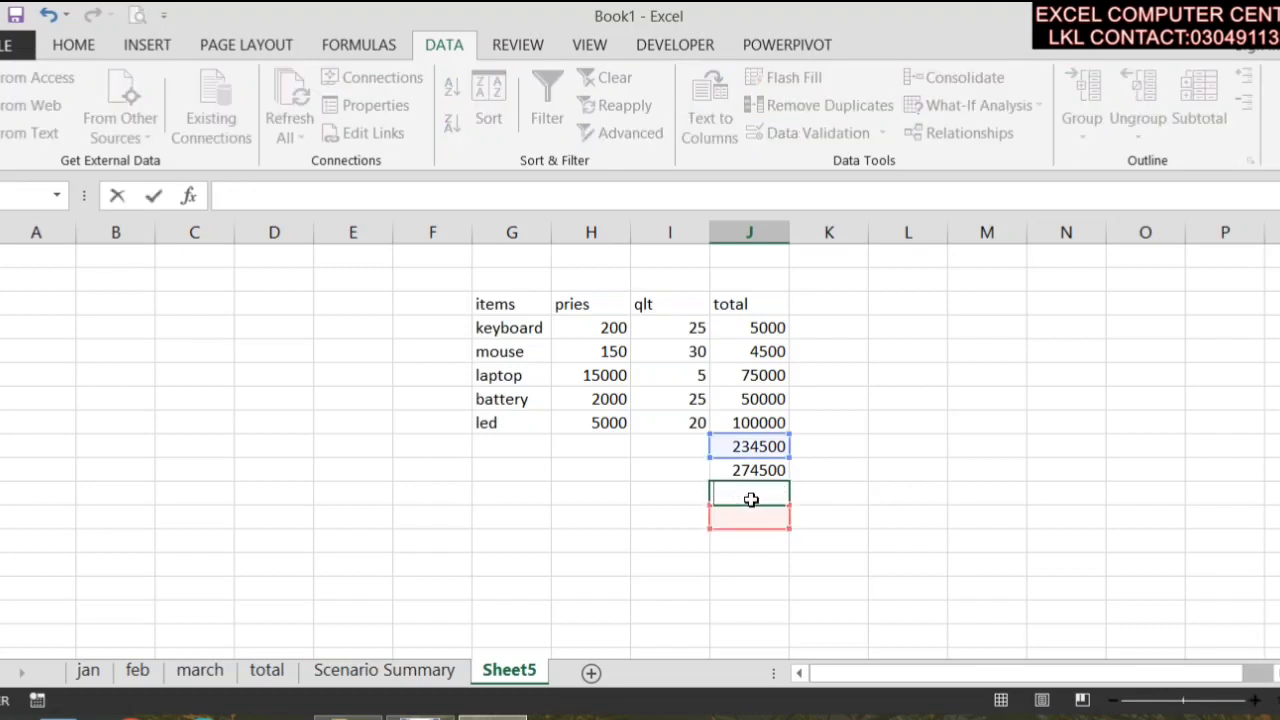
{"action": "type", "text": "="}
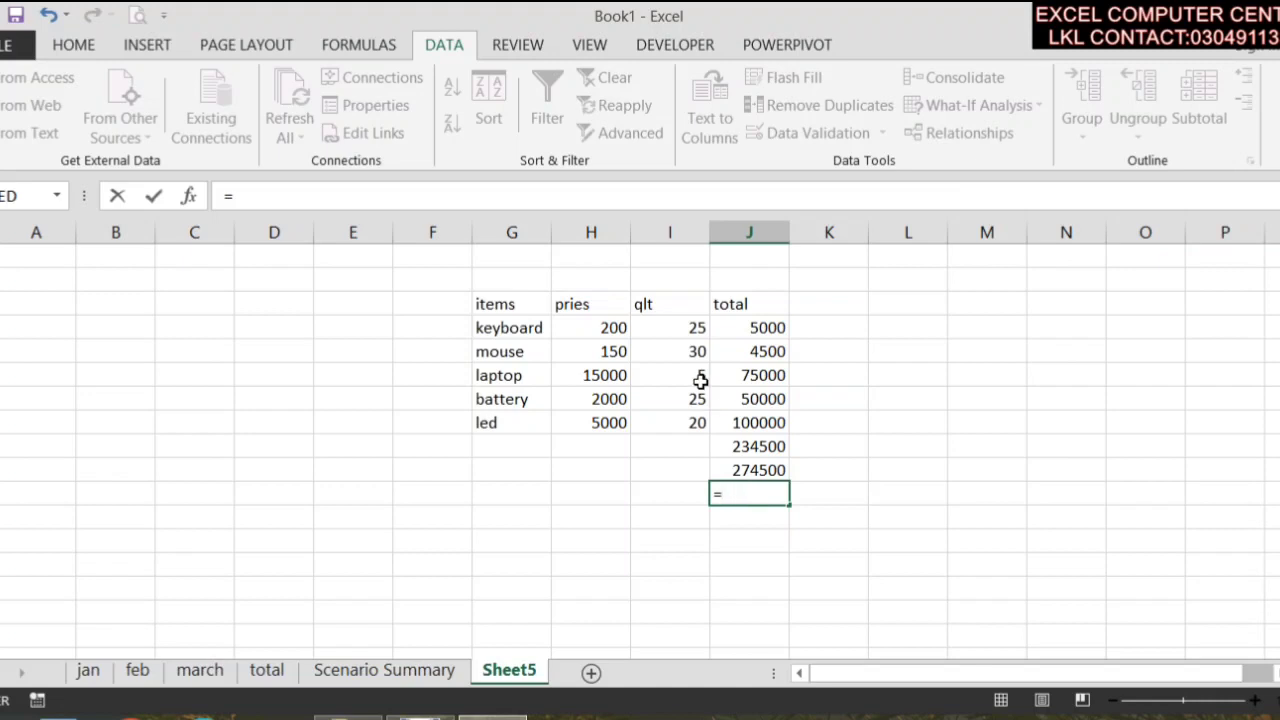
{"action": "left_click", "coordinate": [750, 446]}
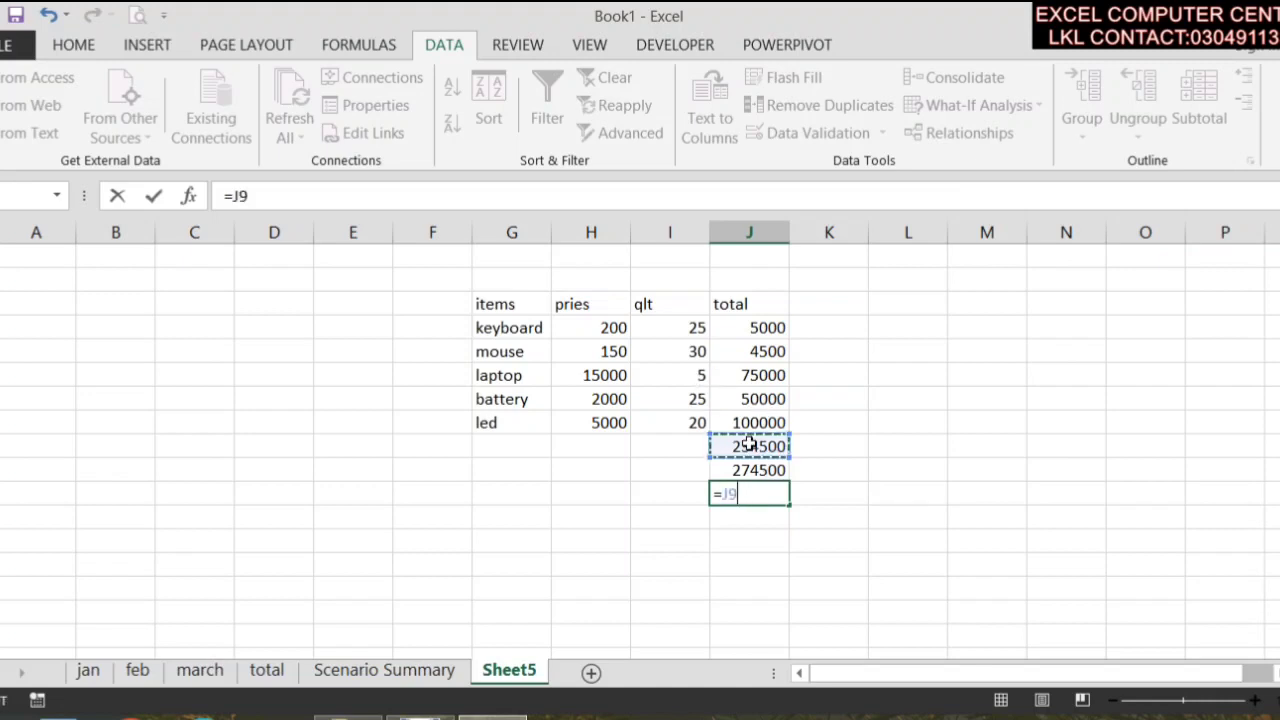
{"action": "type", "text": "-"}
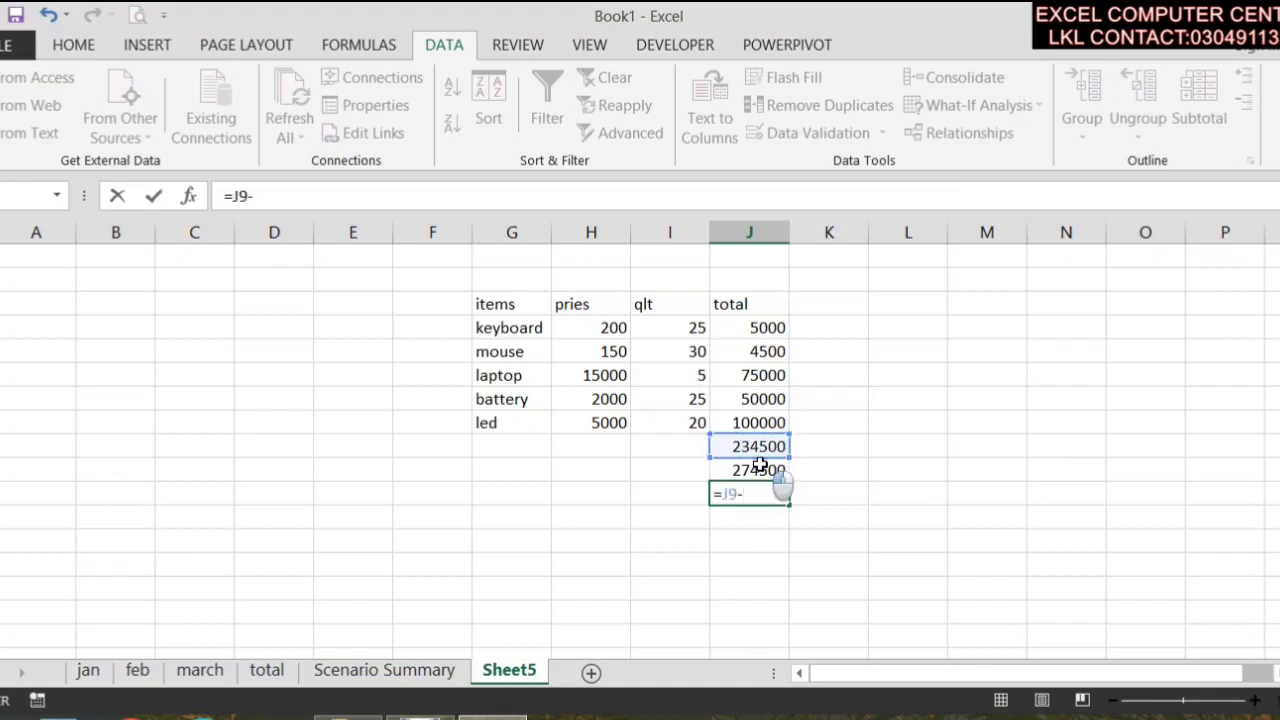
{"action": "left_click", "coordinate": [762, 470]}
{"action": "key", "text": "Return"}
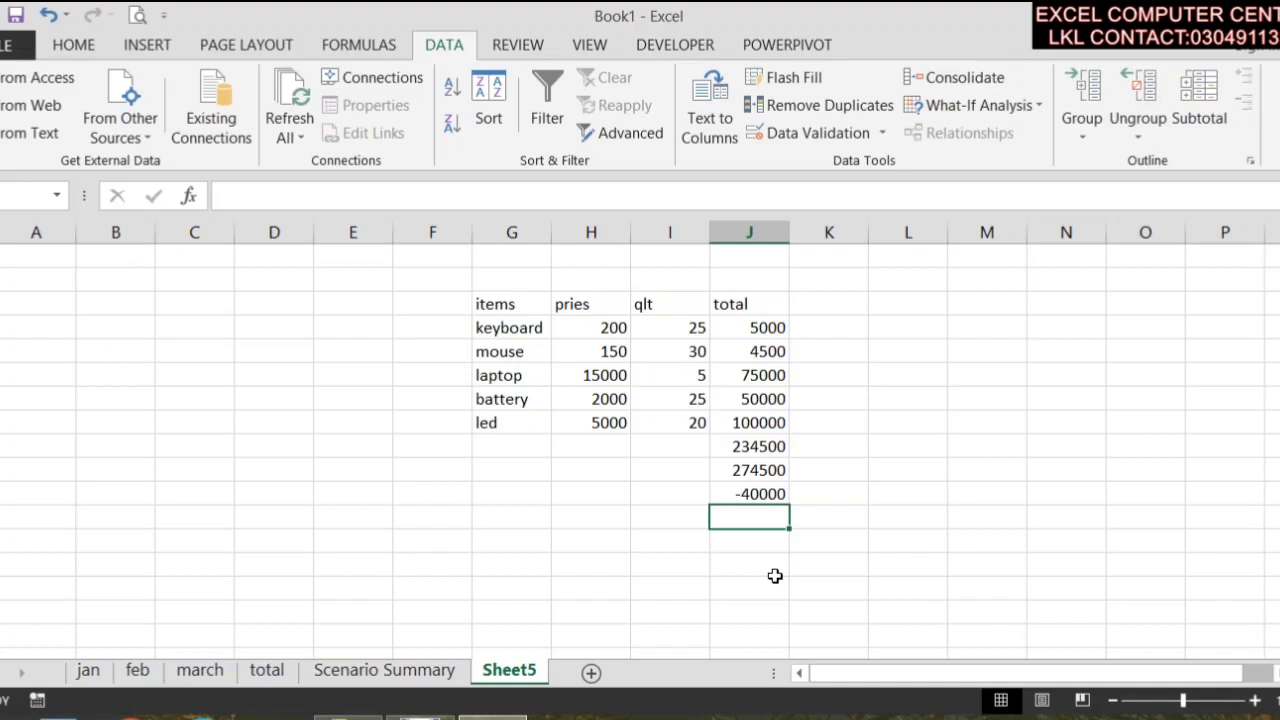
- Select all of Sheet5 and delete its contents with Ctrl+A and Delete
{"action": "key", "text": "ctrl+a"}
{"action": "key", "text": "Delete"}
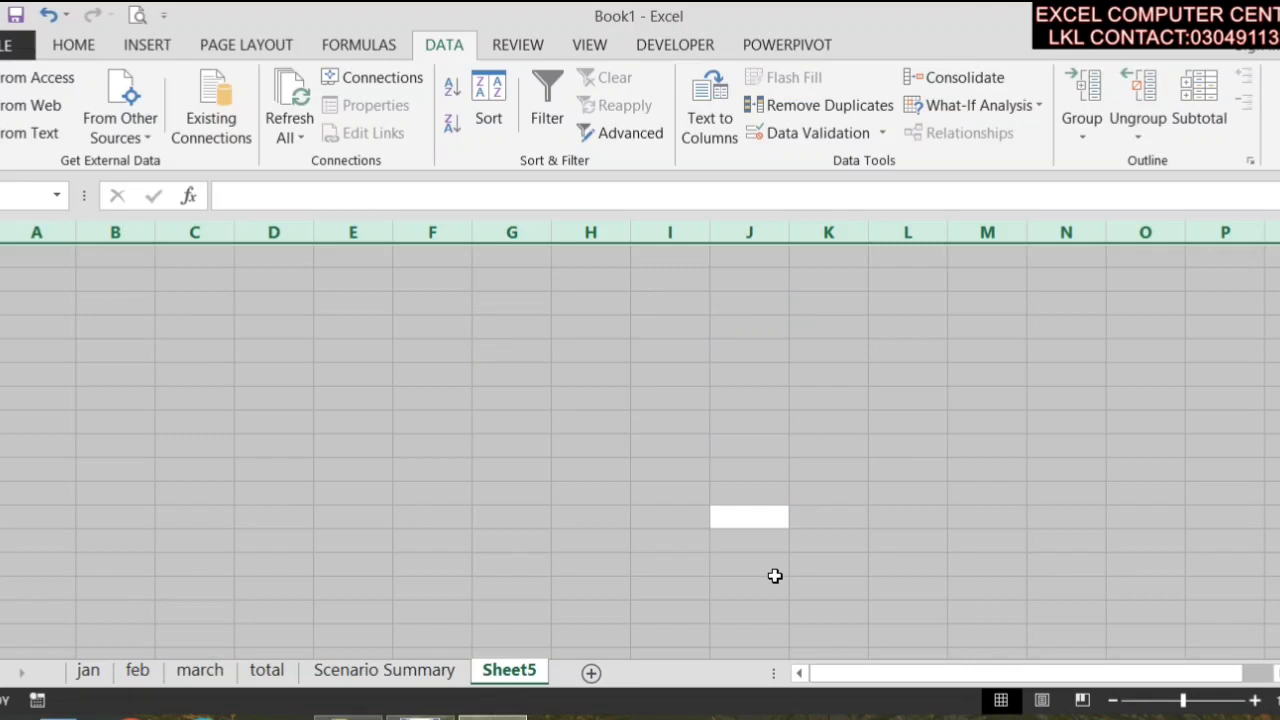
{"action": "left_click", "coordinate": [288, 392]}
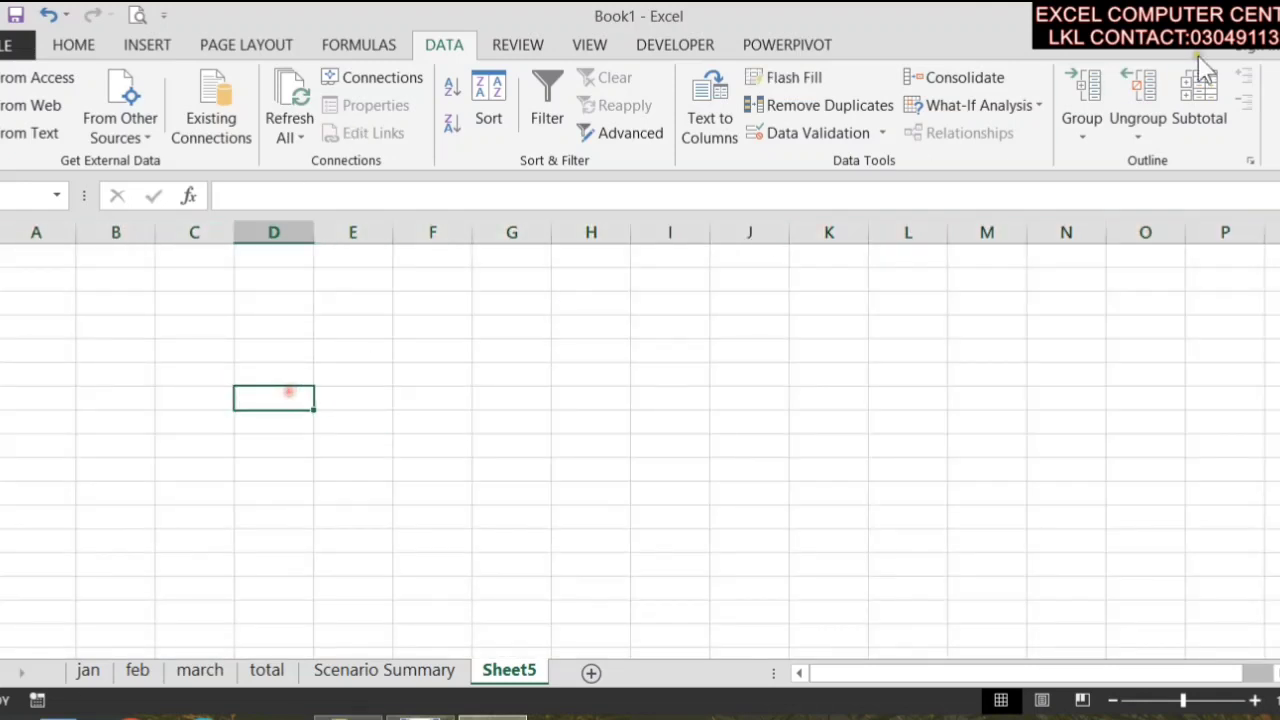
- Open and close the What-If Analysis menu twice without choosing anything, ending on cell F8
{"action": "left_click", "coordinate": [1025, 105]}
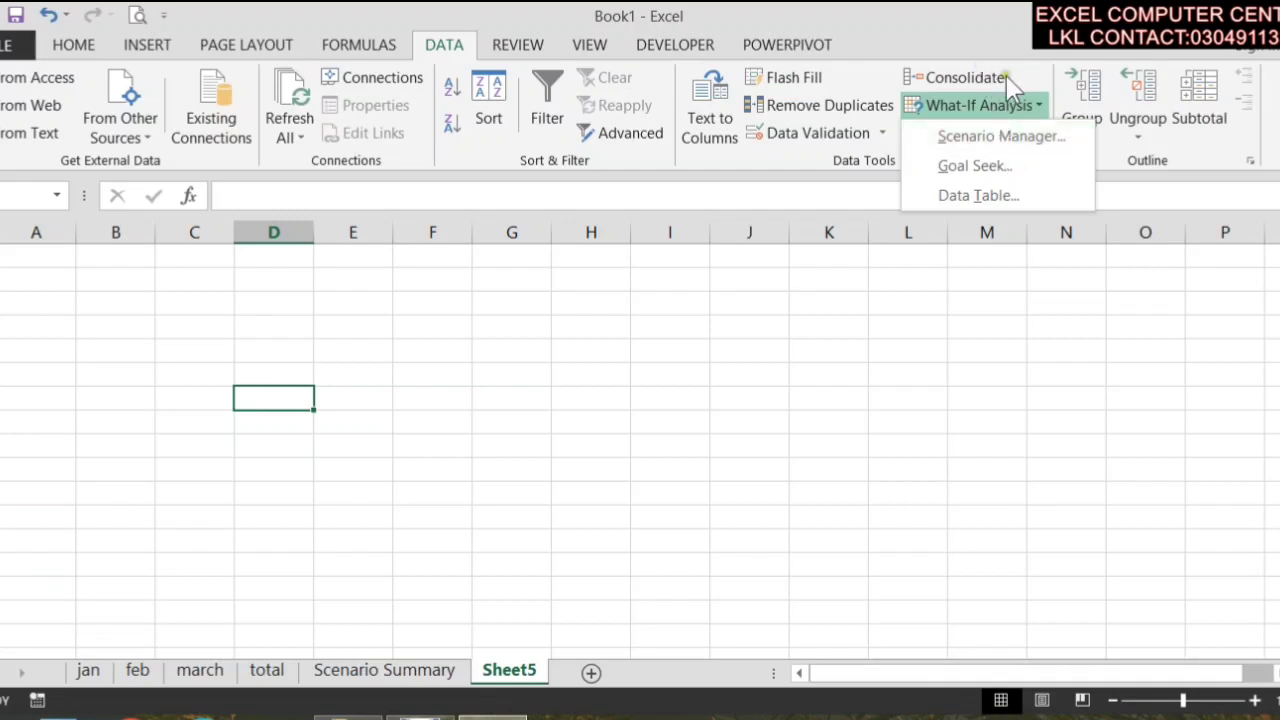
{"action": "left_click", "coordinate": [830, 375]}
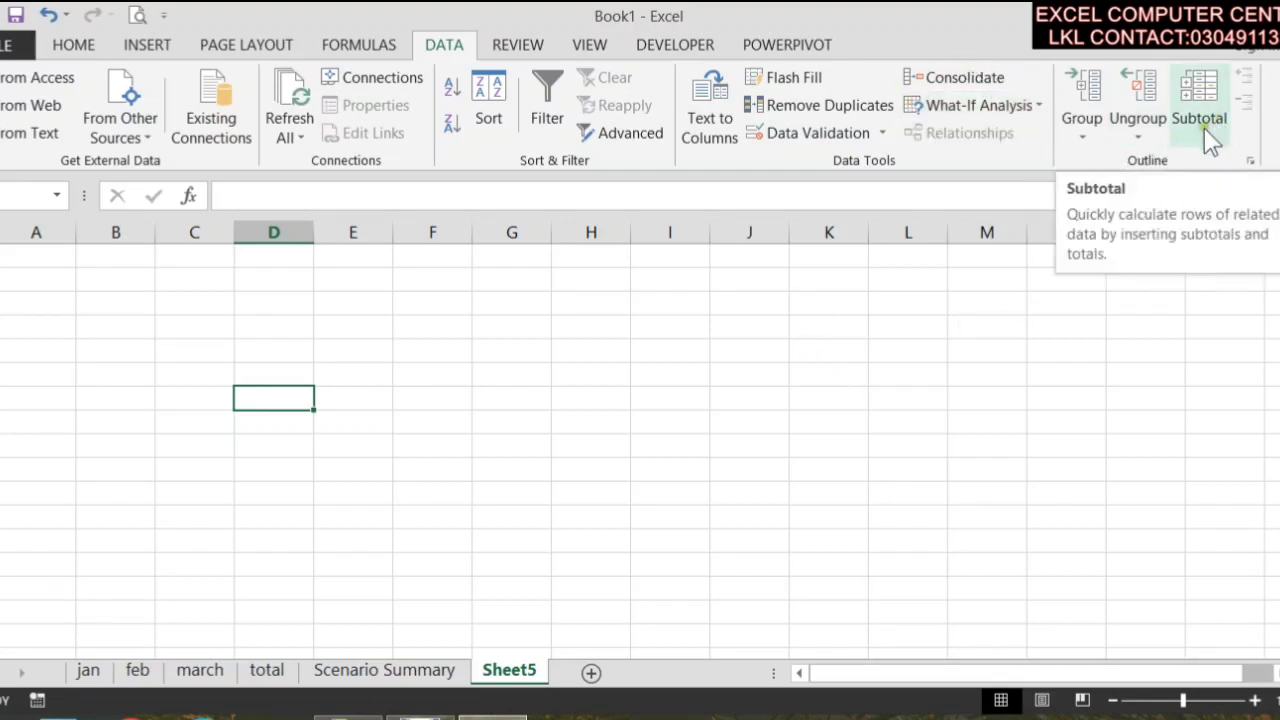
{"action": "left_click", "coordinate": [246, 337]}
{"action": "left_click", "coordinate": [508, 326]}
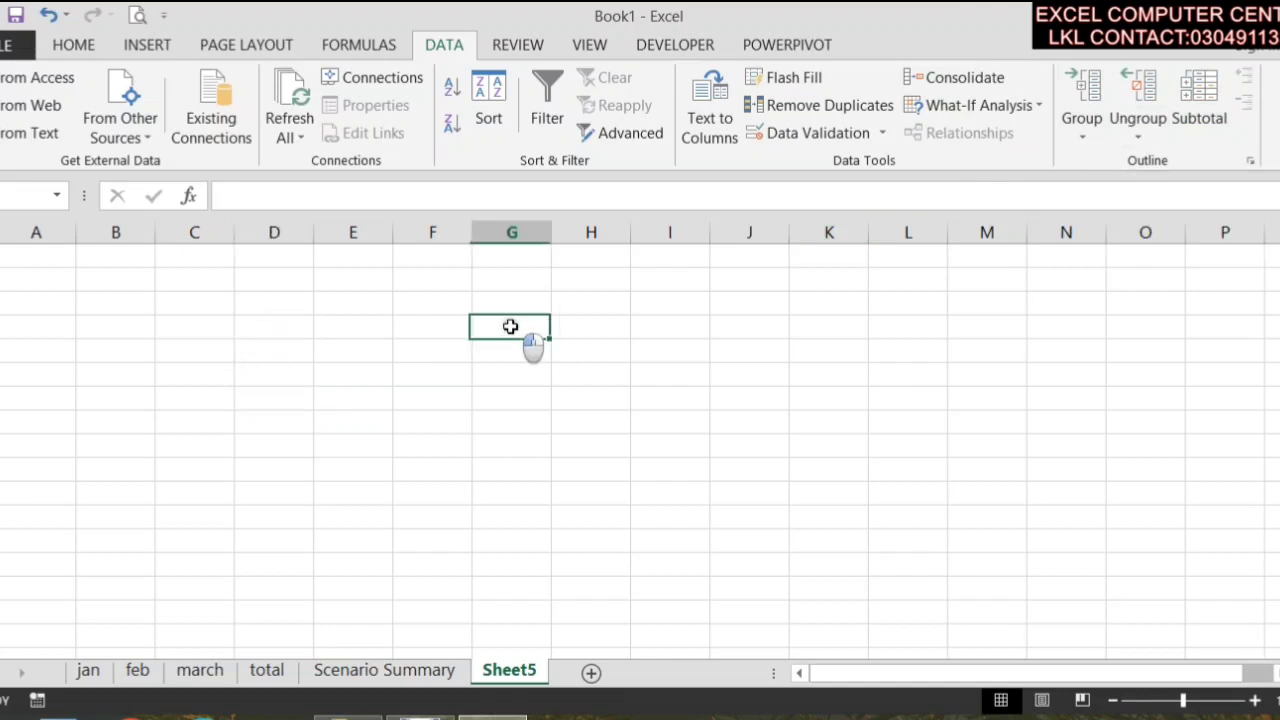
{"action": "left_click", "coordinate": [1000, 108]}
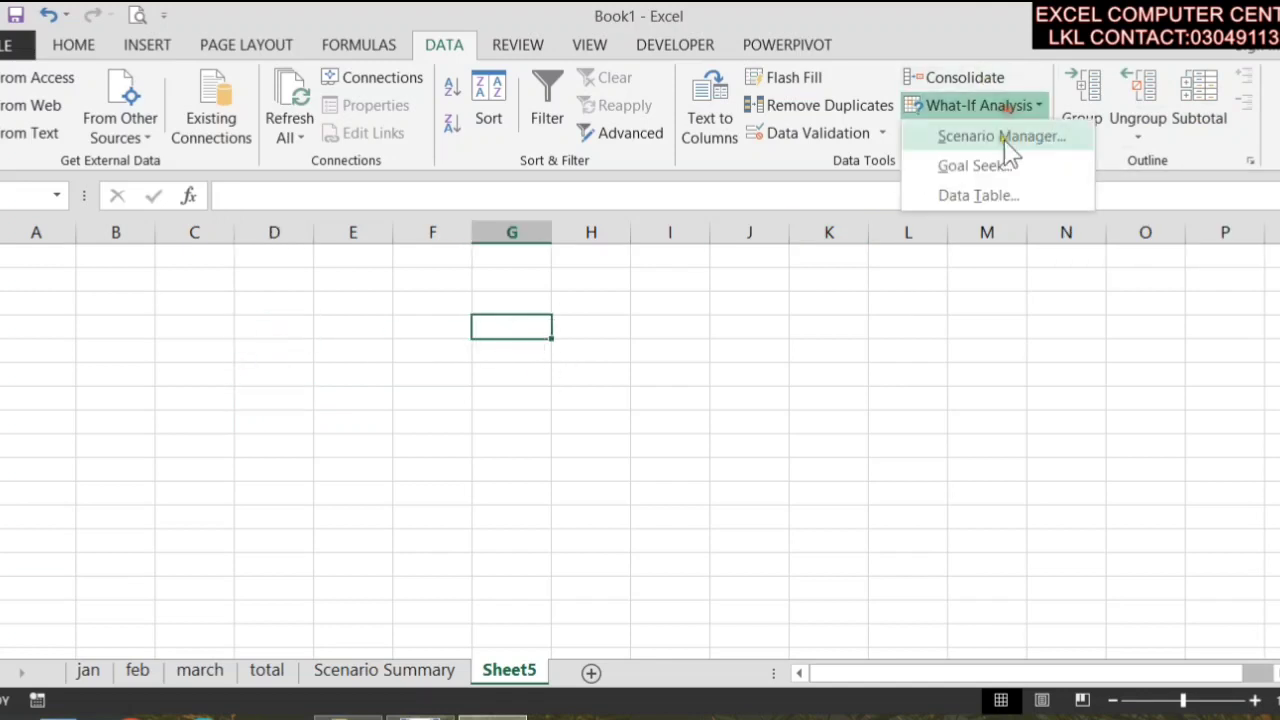
{"action": "left_click", "coordinate": [417, 337]}
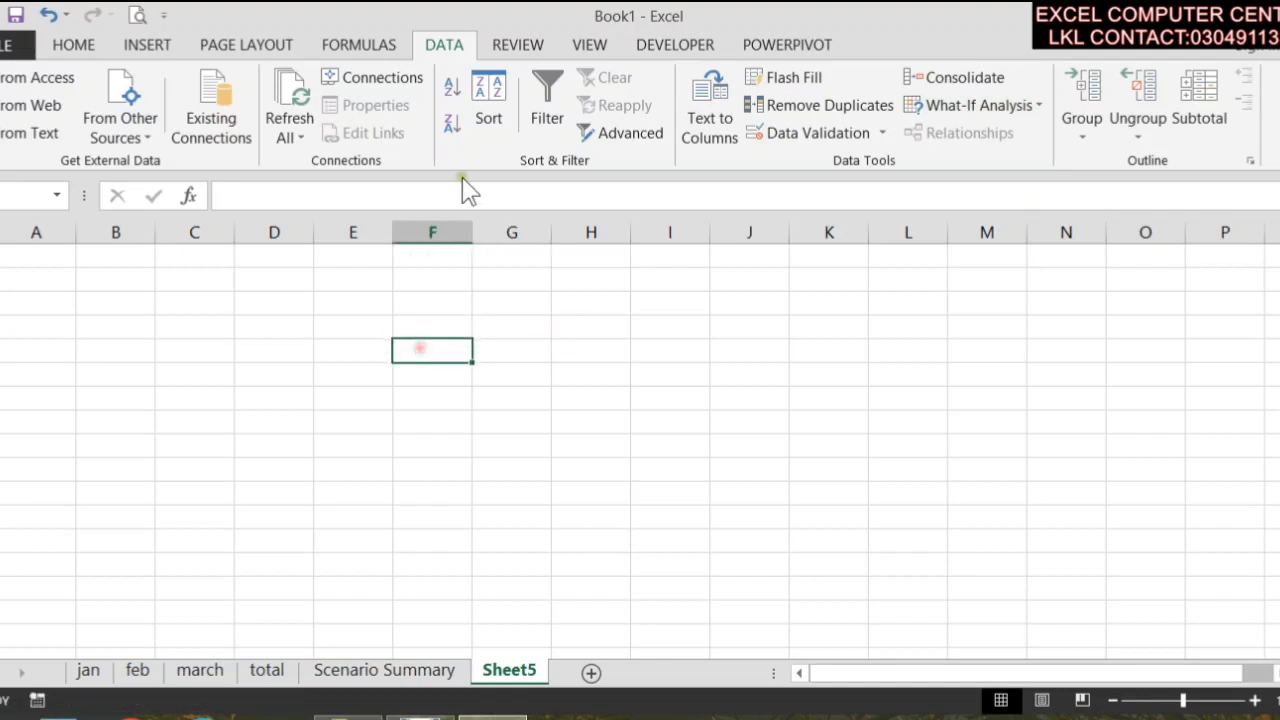
- Starting at F8, enter 2, 3, 4 and 5 down column F, then type 6 and 7 below
{"action": "type", "text": "2"}
{"action": "key", "text": "Return"}
{"action": "type", "text": "3"}
{"action": "key", "text": "Return"}
{"action": "type", "text": "4"}
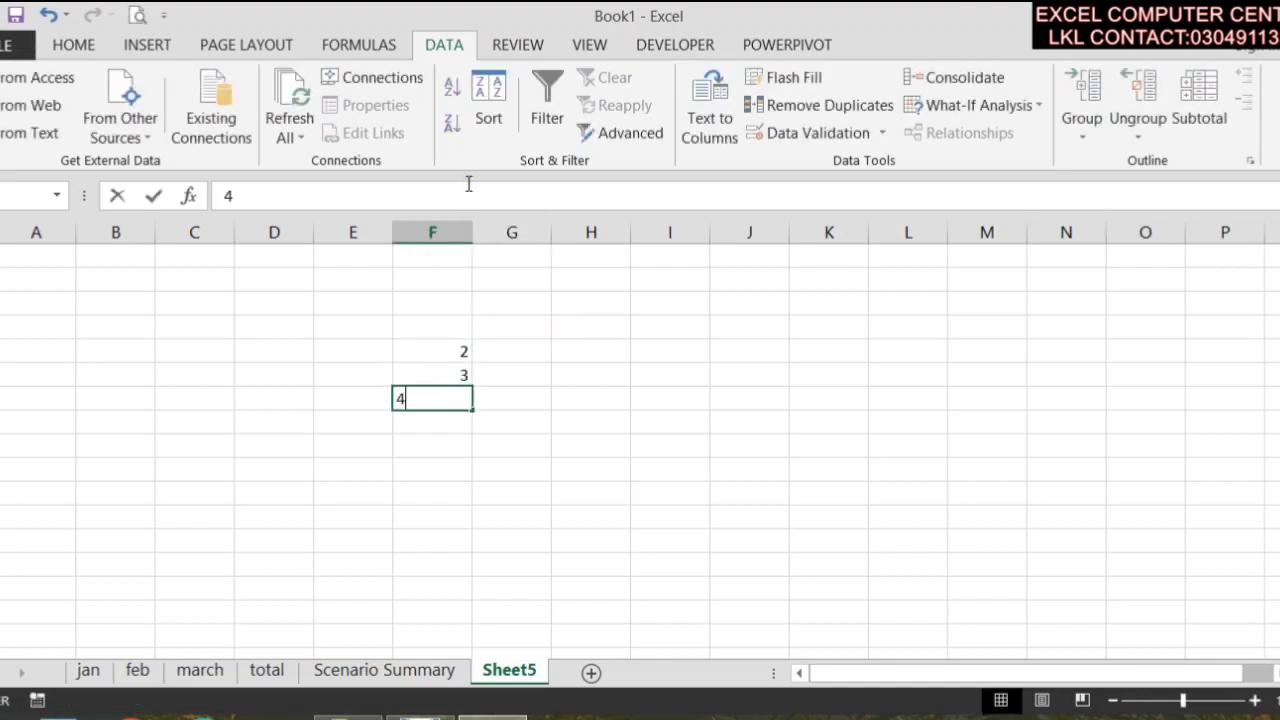
{"action": "key", "text": "Return"}
{"action": "type", "text": "5"}
{"action": "key", "text": "Return"}
{"action": "type", "text": "67"}
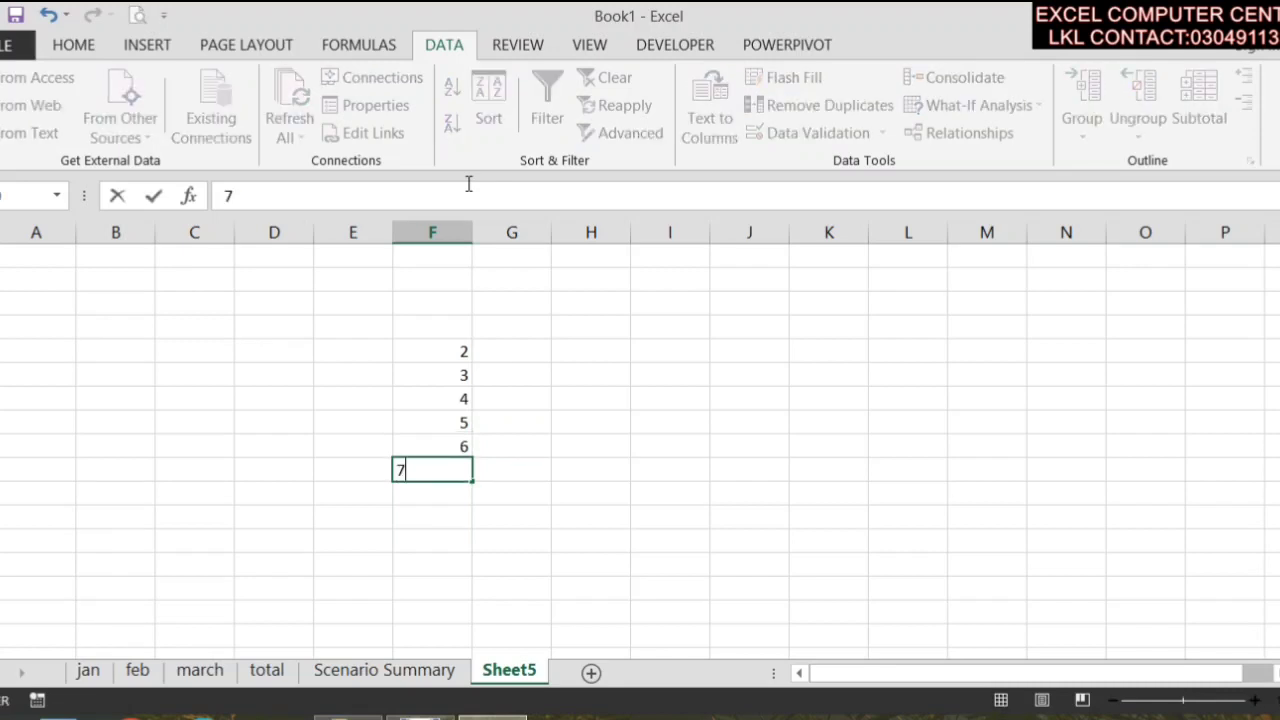